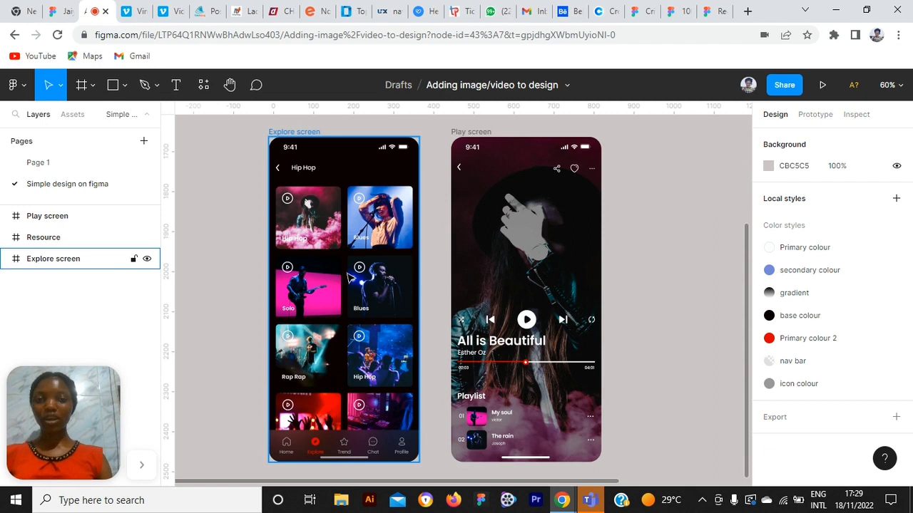
# Create an iPhone 13 mini frame (375 × 812) in the empty canvas area below the Explore and Play screens.
pyautogui.scroll(-2, 349, 285)
pyautogui.scroll(-10, 357, 281)
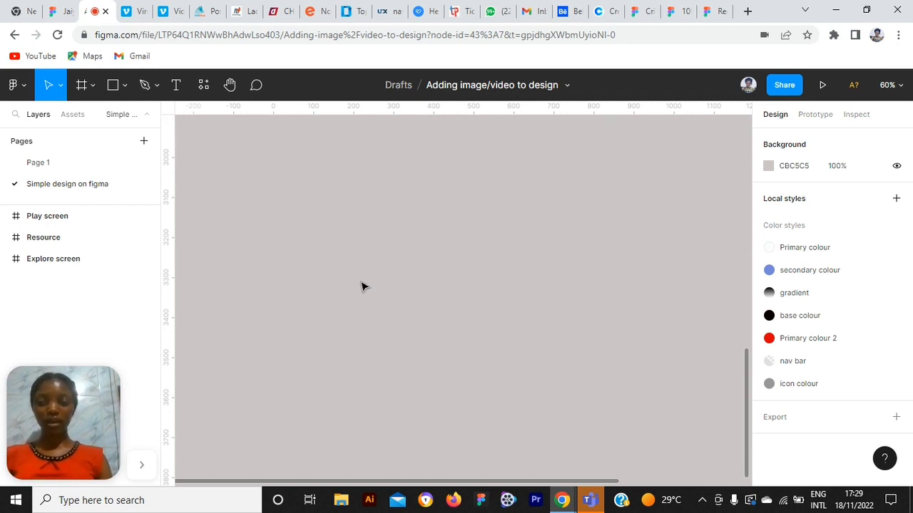
pyautogui.click(90, 86)
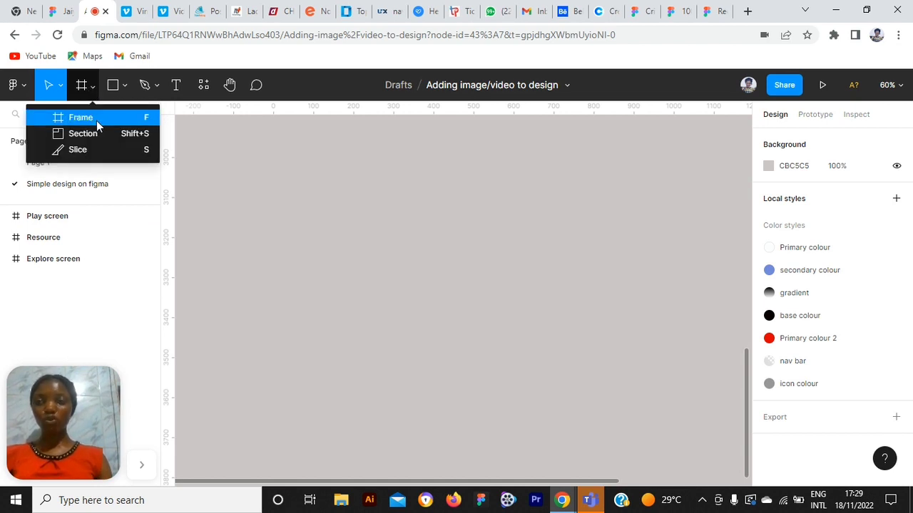
pyautogui.click(96, 120)
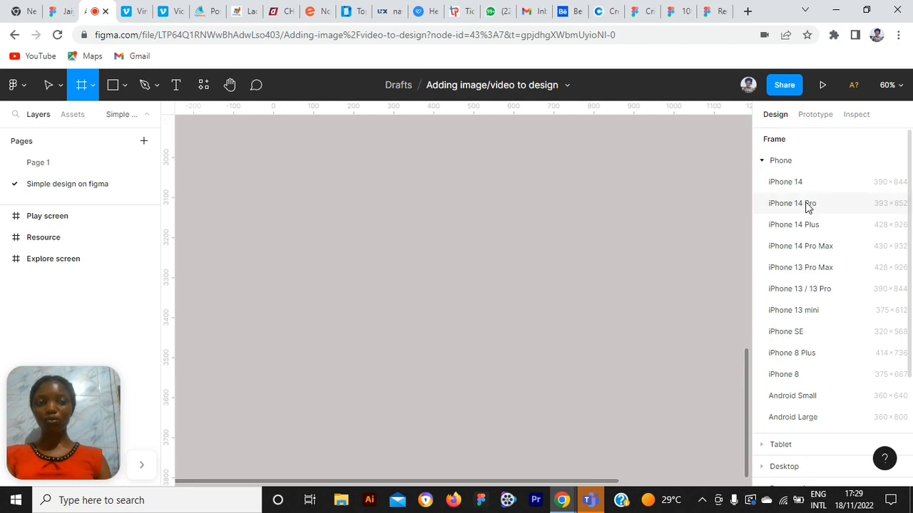
pyautogui.click(762, 161)
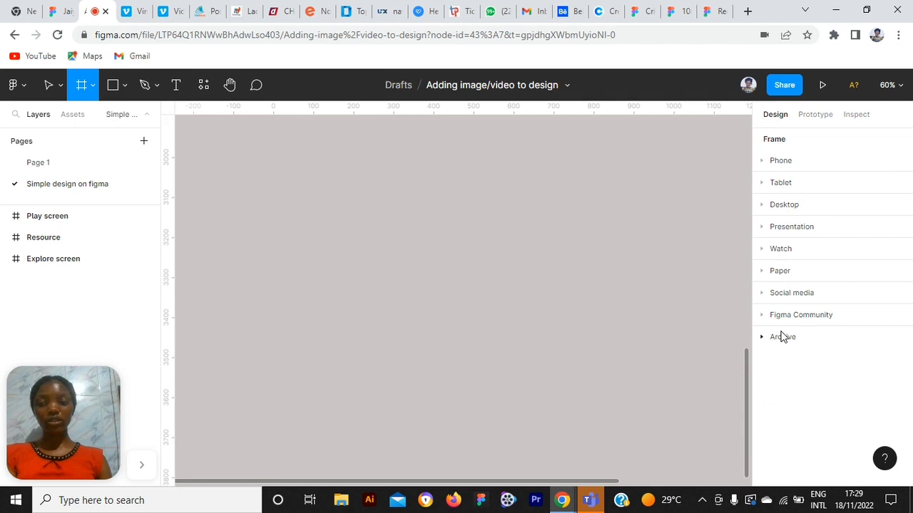
pyautogui.click(763, 164)
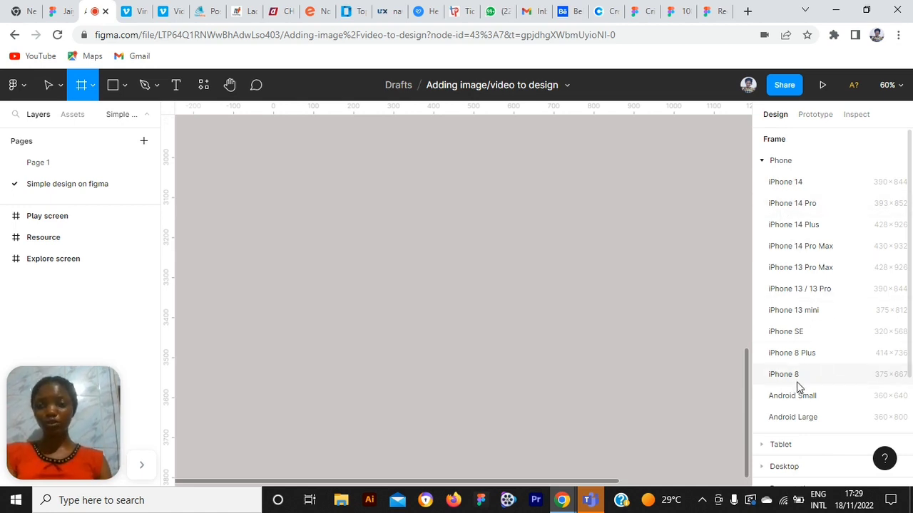
pyautogui.click(793, 311)
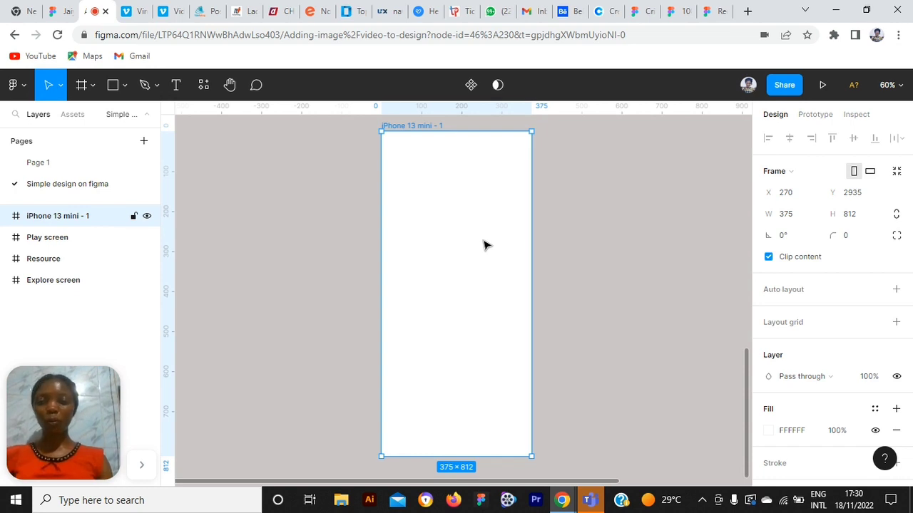
# Add a layout grid to the iPhone 13 mini frame and make it a Columns grid with a count of 4.
pyautogui.click(785, 325)
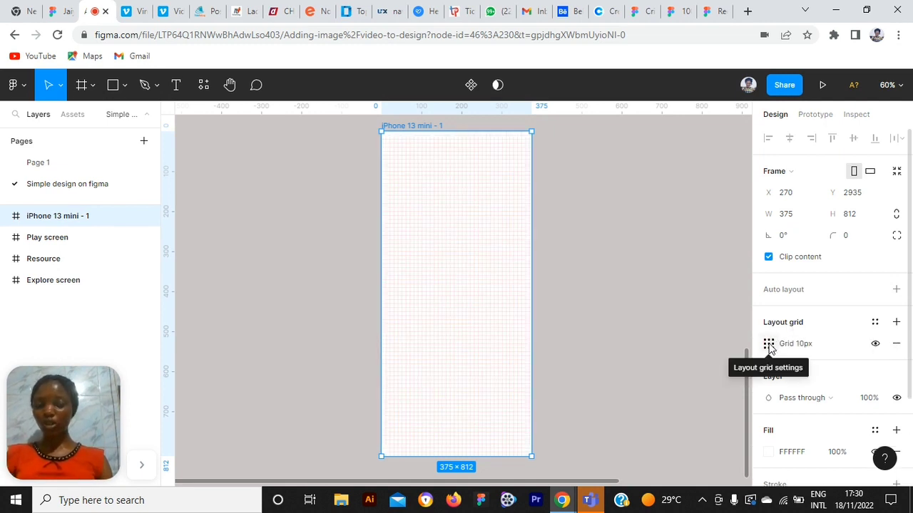
pyautogui.click(769, 345)
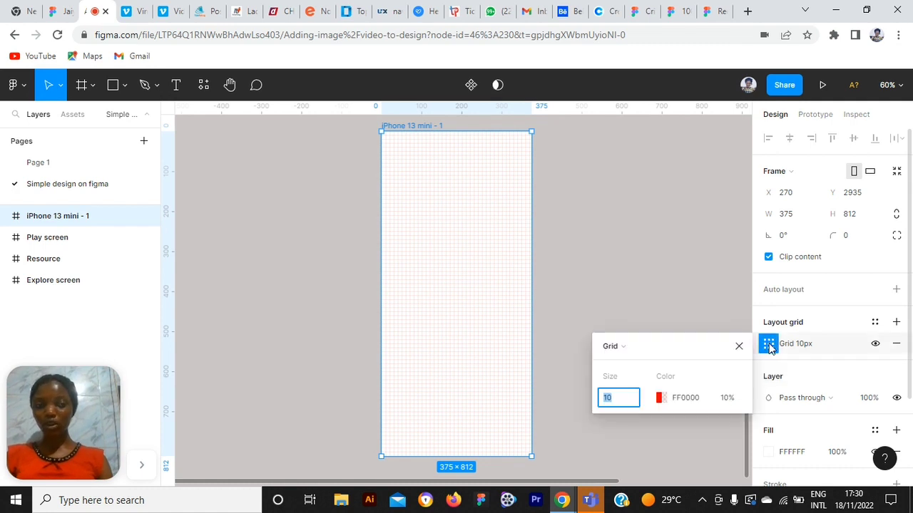
pyautogui.click(652, 349)
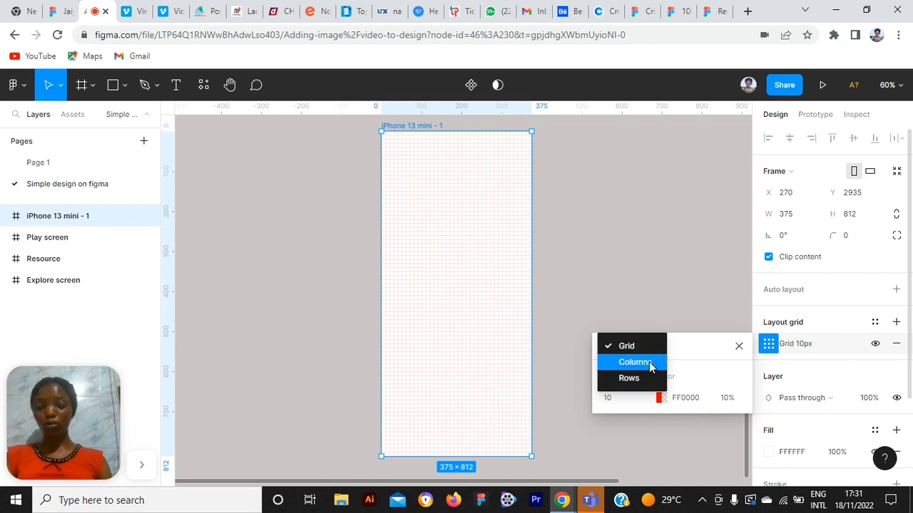
pyautogui.click(650, 366)
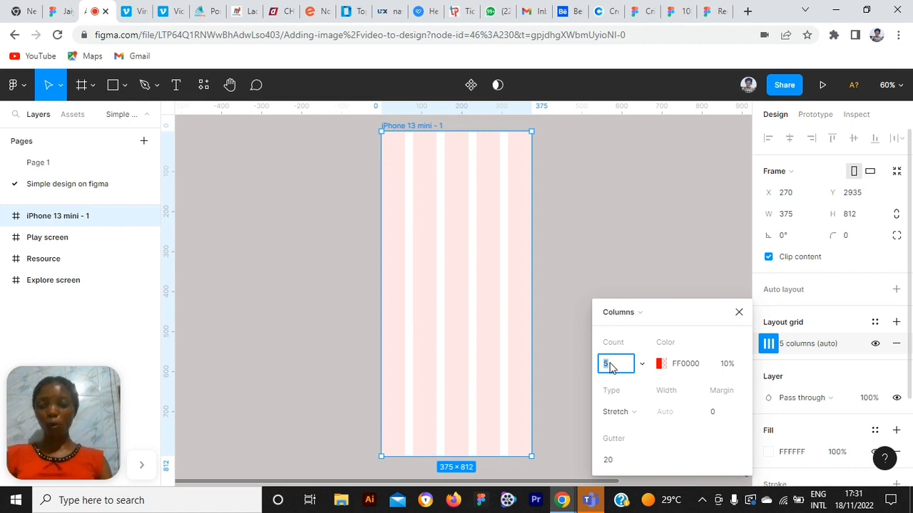
pyautogui.write('4')
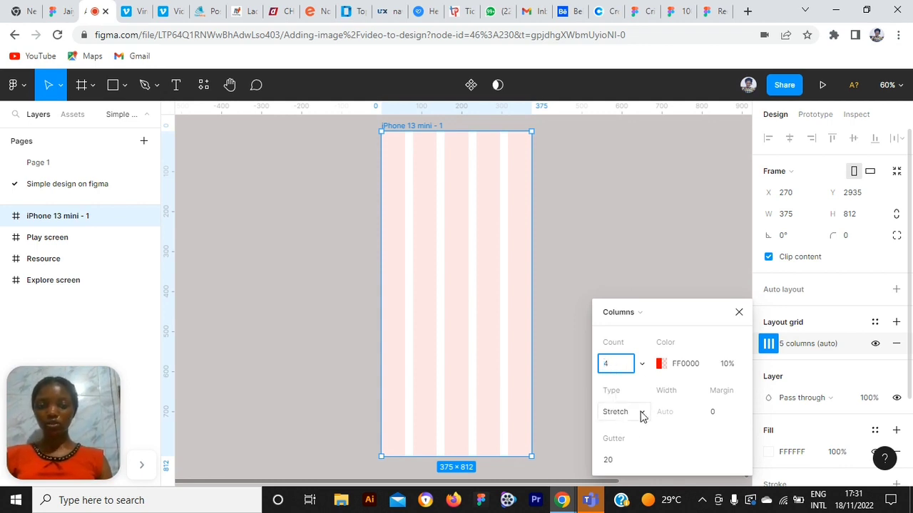
# Set the column grid's margin to 20, keep its gutter at 20, and close the grid settings.
pyautogui.click(716, 415)
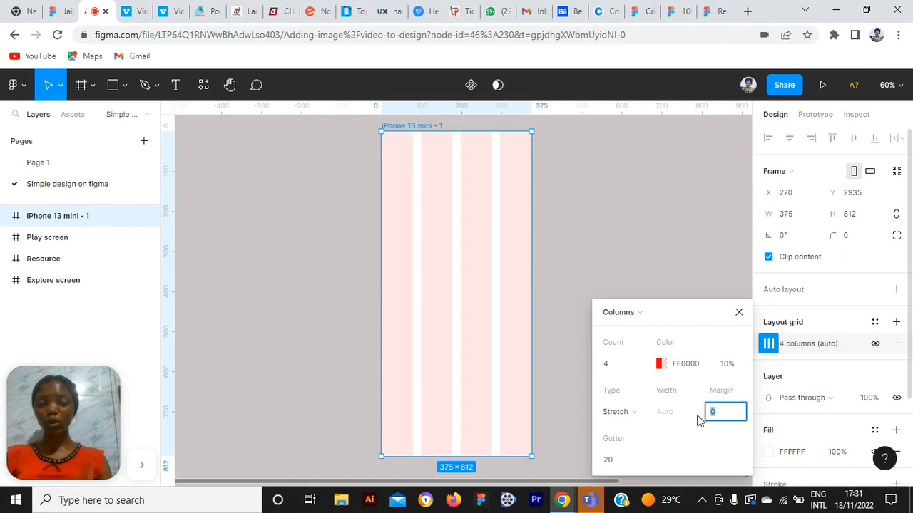
pyautogui.write('20')
pyautogui.click(621, 460)
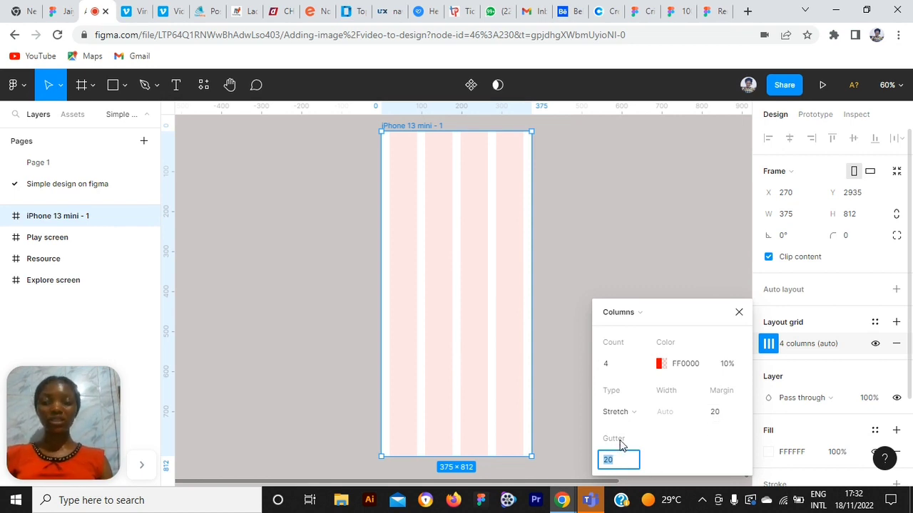
pyautogui.press('Return')
pyautogui.press('Return')
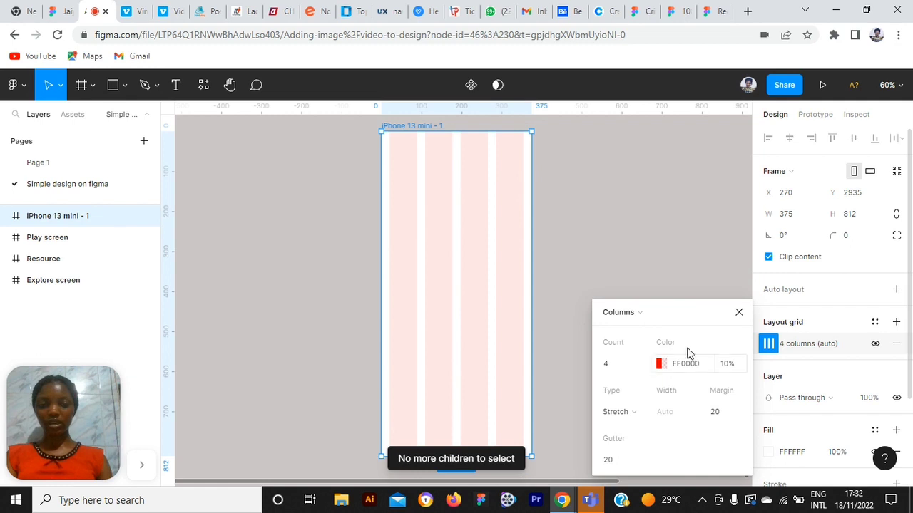
pyautogui.click(739, 312)
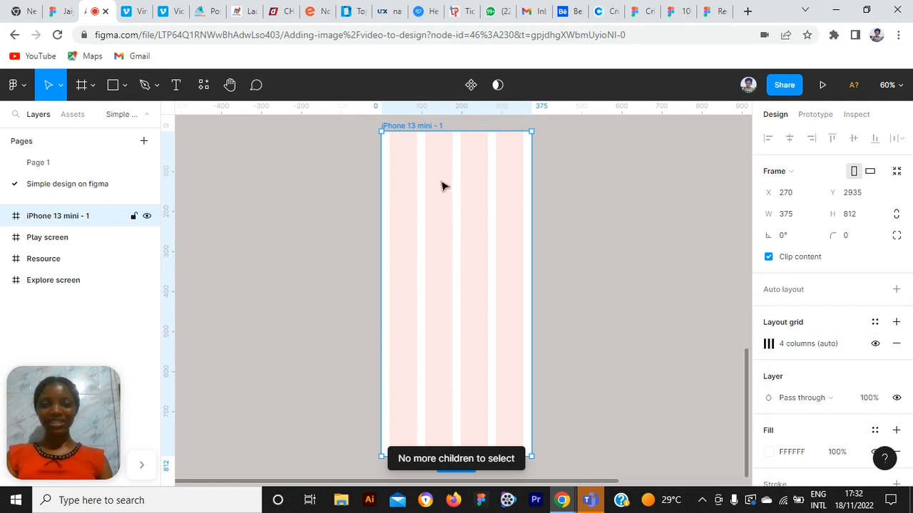
# Add a second layout grid to the frame as Rows with a count of 1000 and type Top.
pyautogui.click(897, 323)
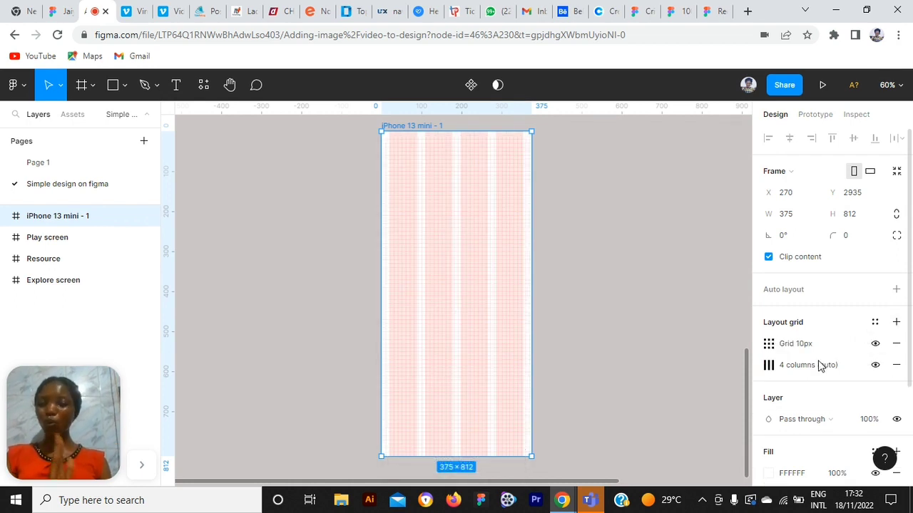
pyautogui.click(769, 345)
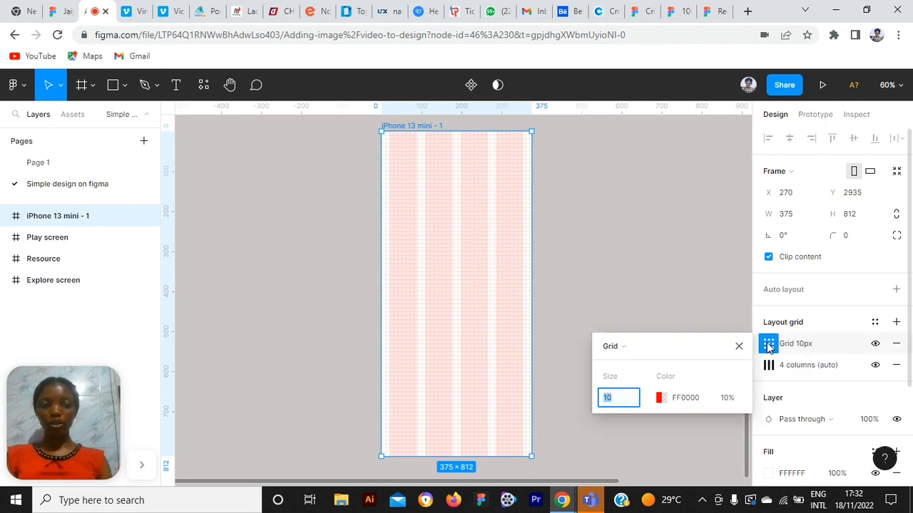
pyautogui.click(652, 349)
pyautogui.click(650, 384)
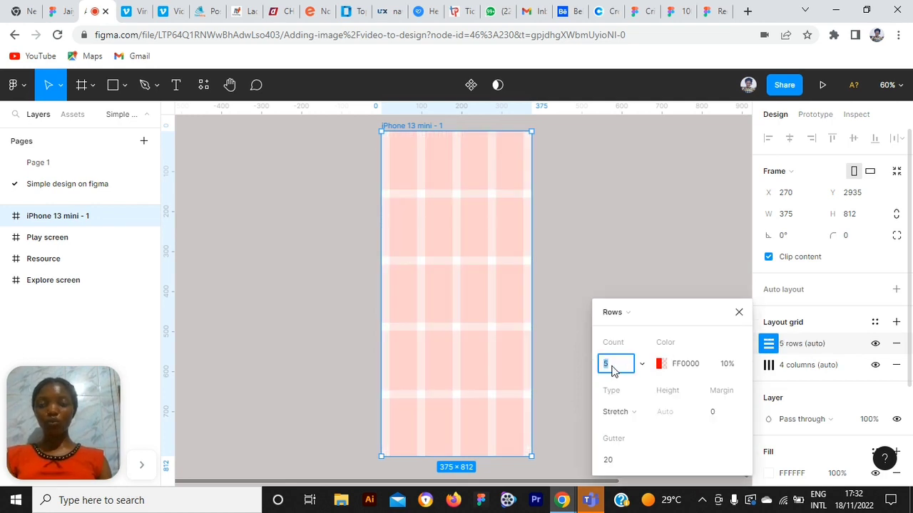
pyautogui.write('1000')
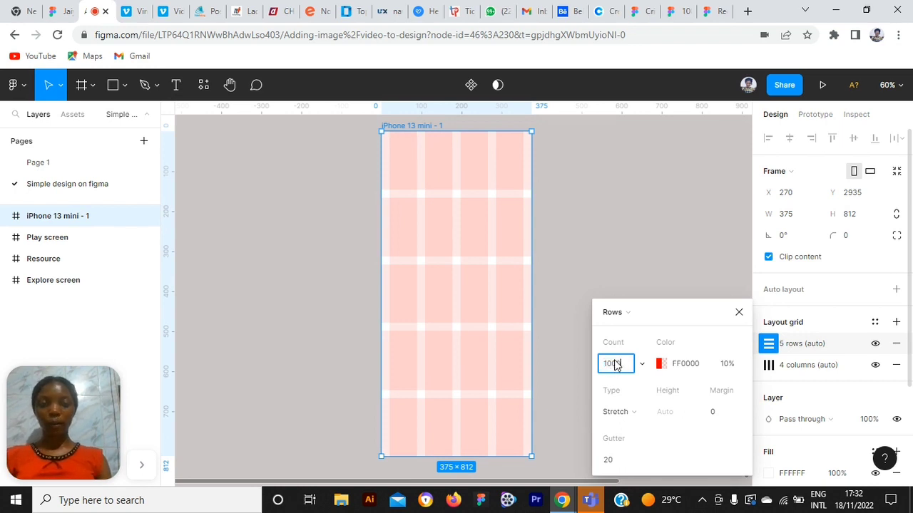
pyautogui.click(644, 417)
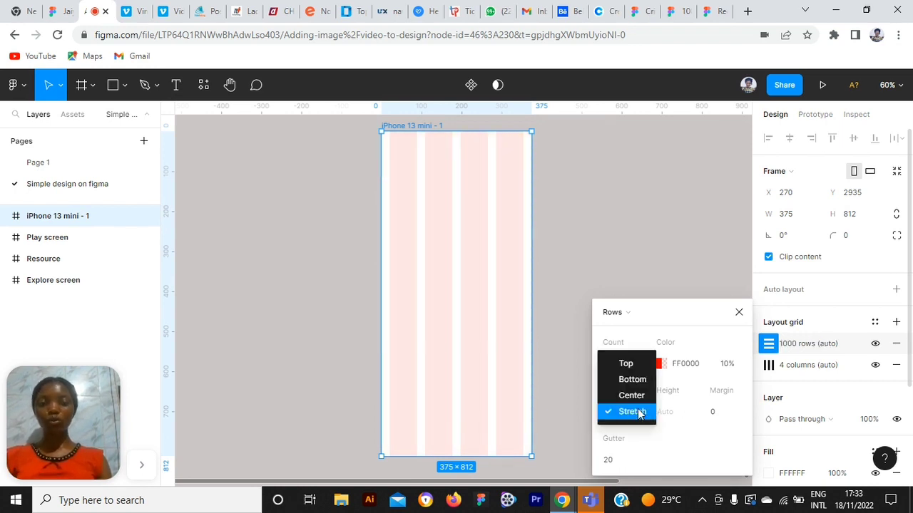
pyautogui.click(630, 365)
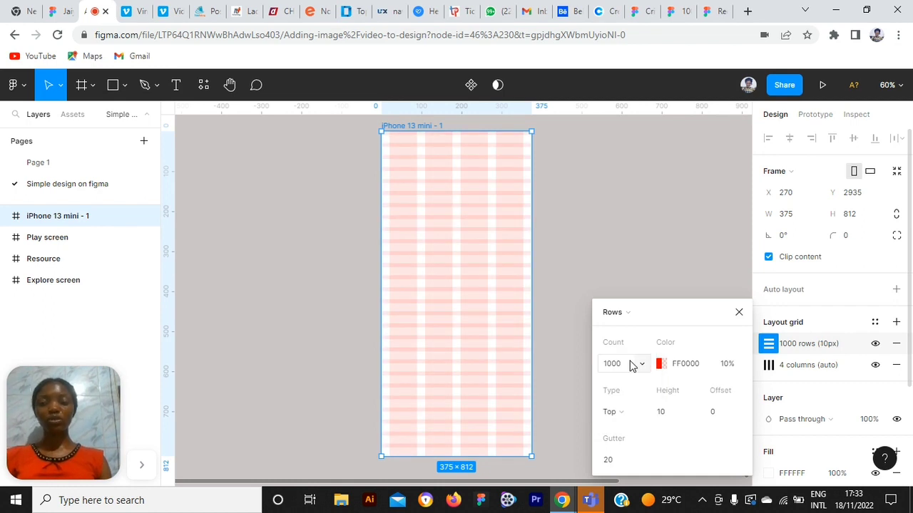
# Set the row grid's height to 8 and gutter to 0, and deselect the frame.
pyautogui.click(657, 418)
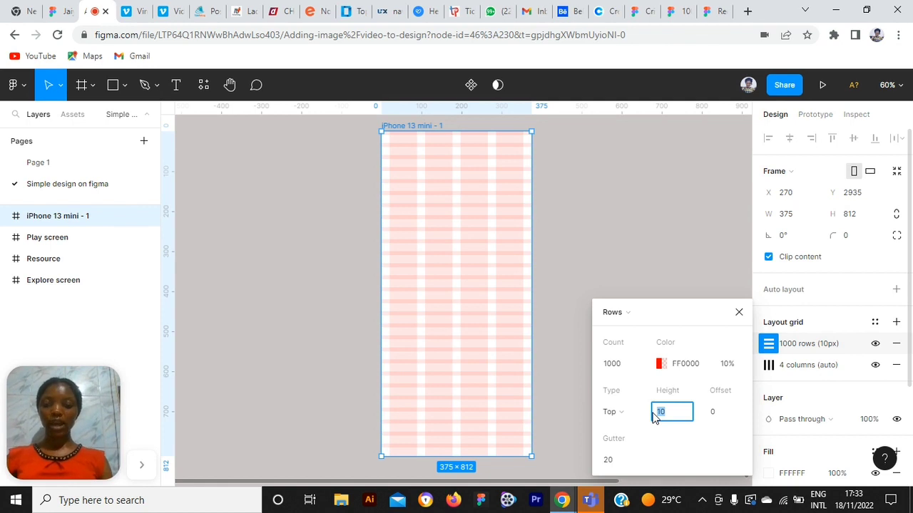
pyautogui.write('8')
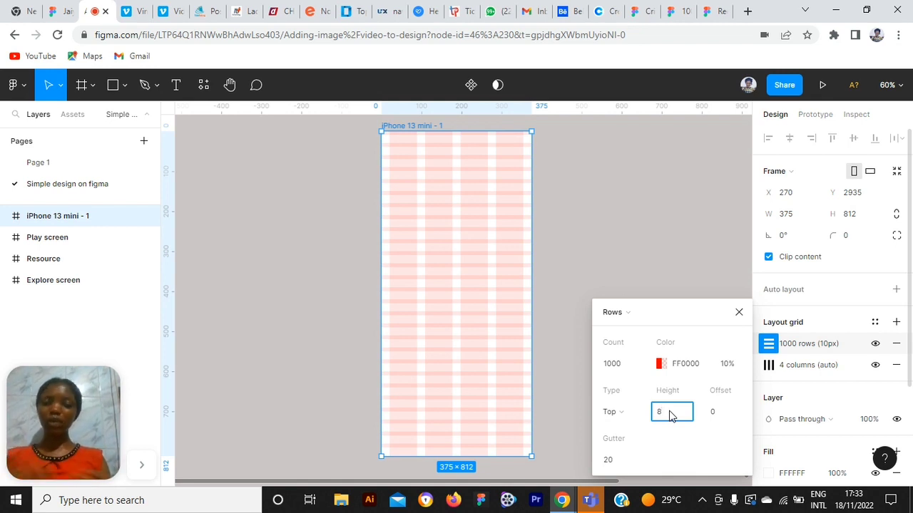
pyautogui.click(617, 462)
pyautogui.write('0')
pyautogui.press('Return')
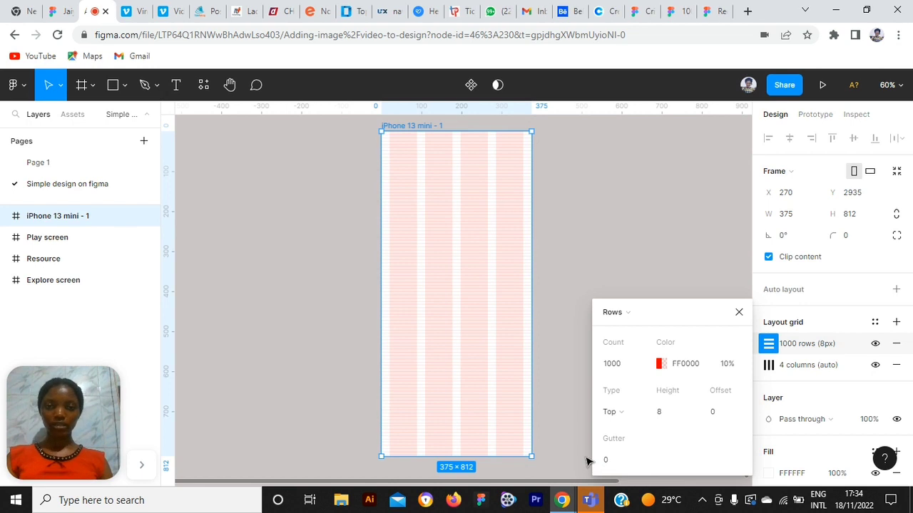
pyautogui.click(641, 283)
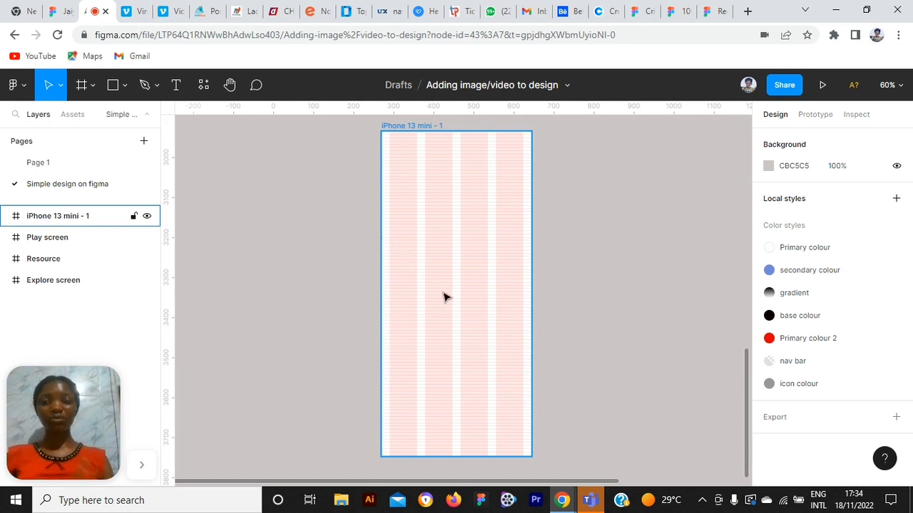
# Switch Dark Mode off and on again for the Explore screen's StatusBar to compare its two variants.
pyautogui.scroll(10, 443, 297)
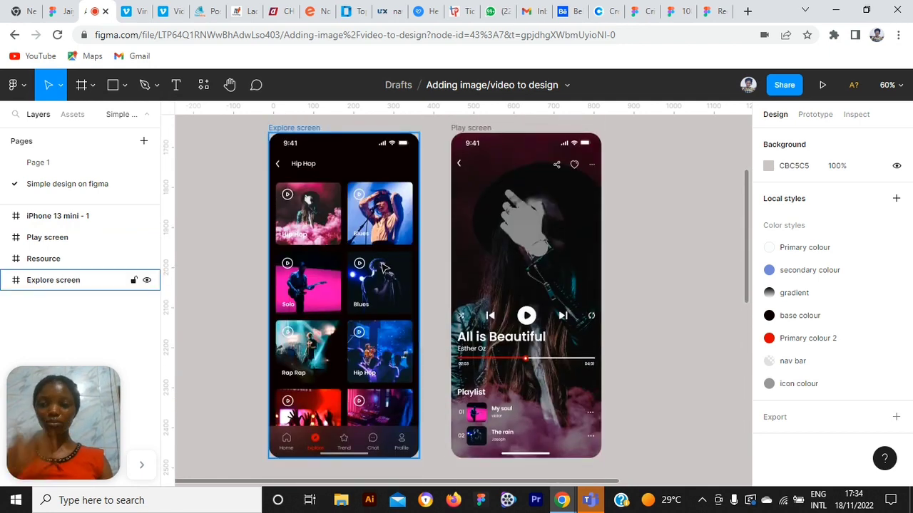
pyautogui.click(350, 150)
pyautogui.click(349, 150)
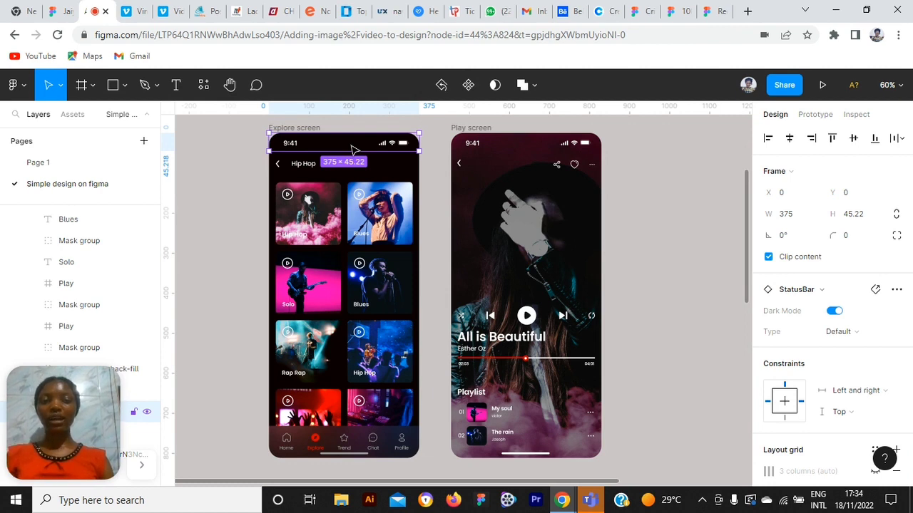
pyautogui.click(835, 312)
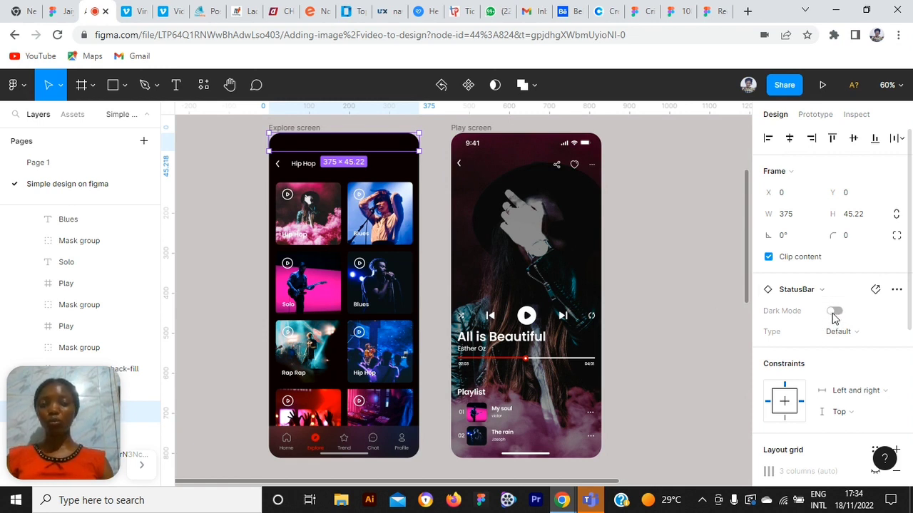
pyautogui.click(833, 312)
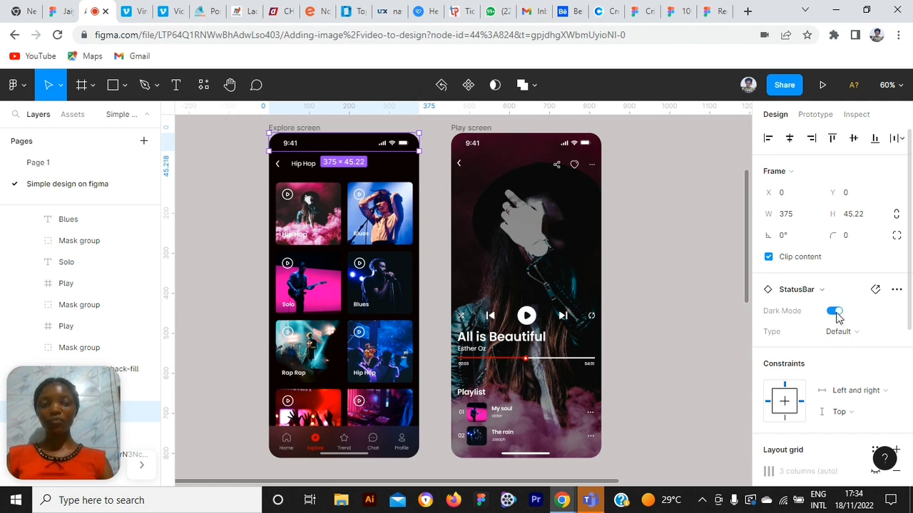
pyautogui.click(834, 312)
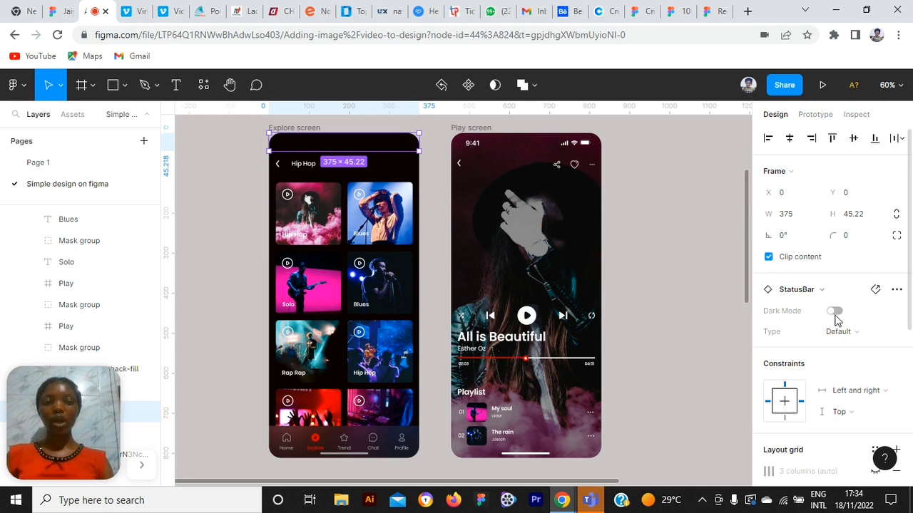
pyautogui.click(835, 312)
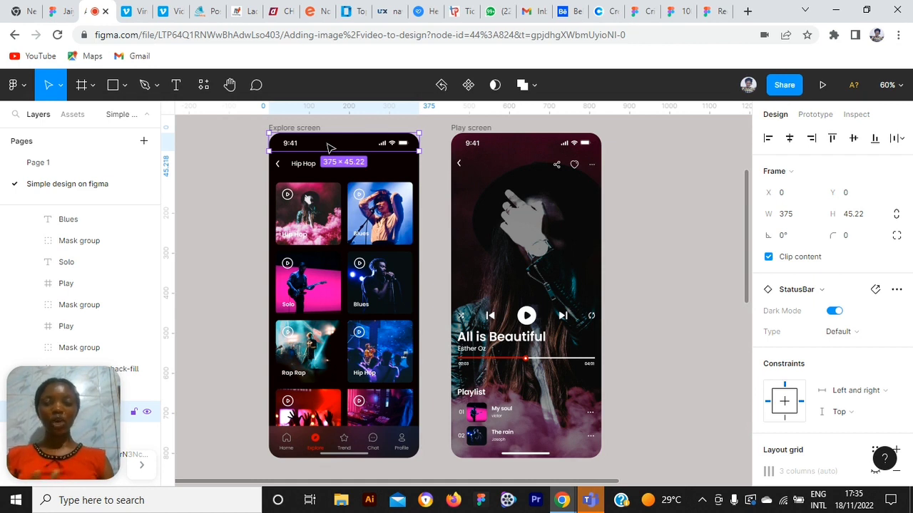
pyautogui.click(228, 164)
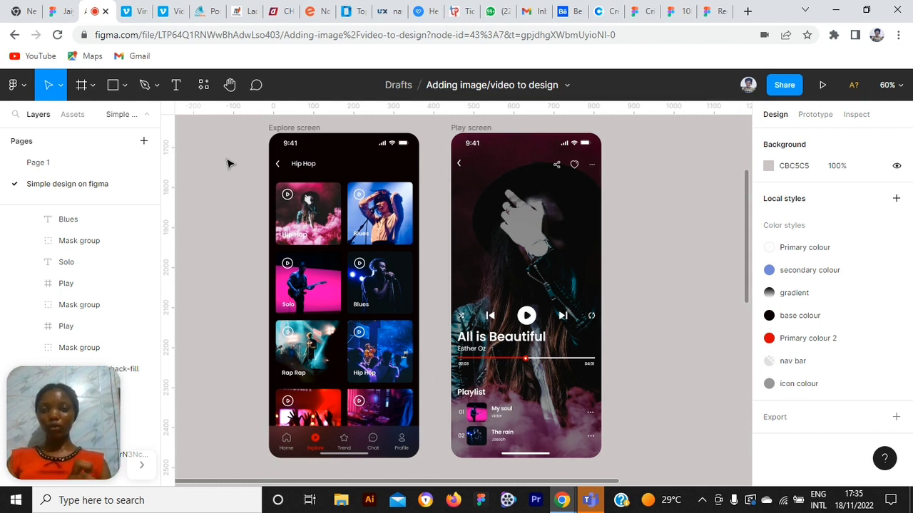
# Place the Explore screen's StatusBar near the top edge of the iPhone 13 mini frame, at about X 0, Y 11.
pyautogui.click(272, 128)
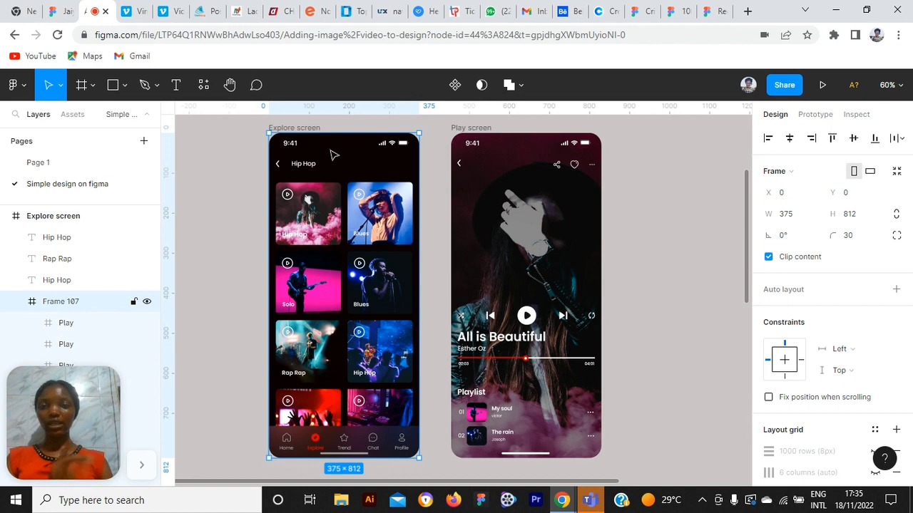
pyautogui.click(331, 147)
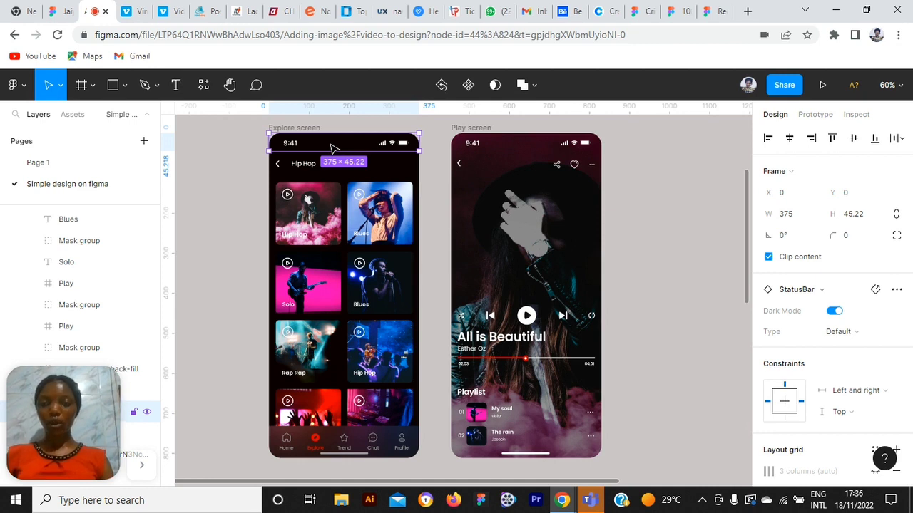
pyautogui.moveTo(334, 148); pyautogui.dragTo(459, 300)
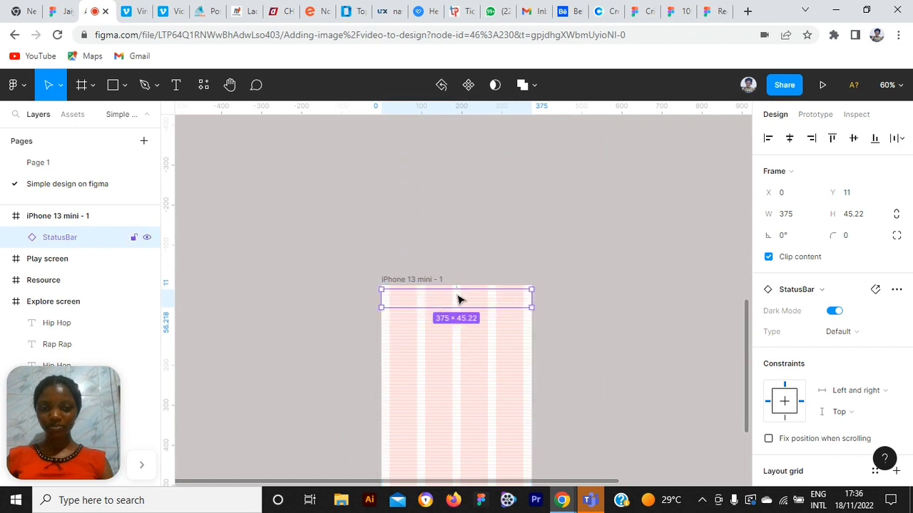
# Turn off the StatusBar's Dark Mode and align the bar with the iPhone 13 mini frame's top edge at X 0, Y 0.
pyautogui.scroll(5, 458, 299)
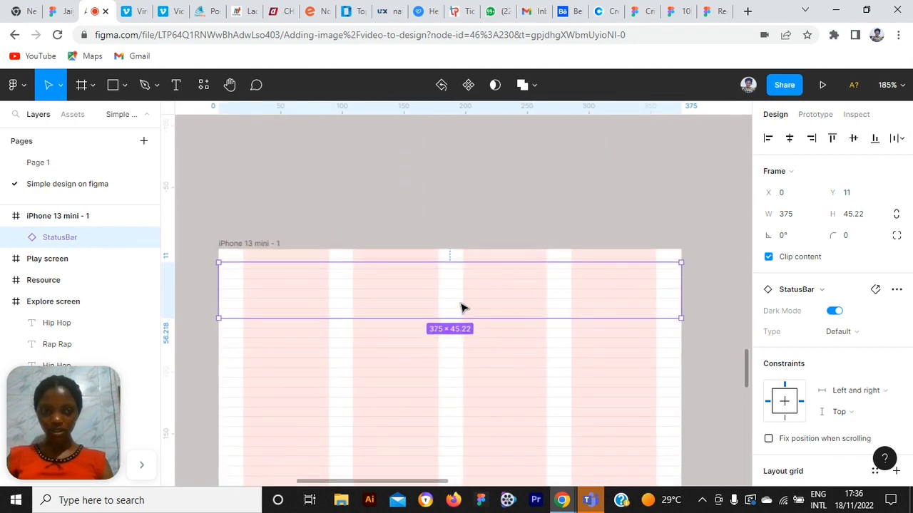
pyautogui.moveTo(461, 308); pyautogui.dragTo(461, 296)
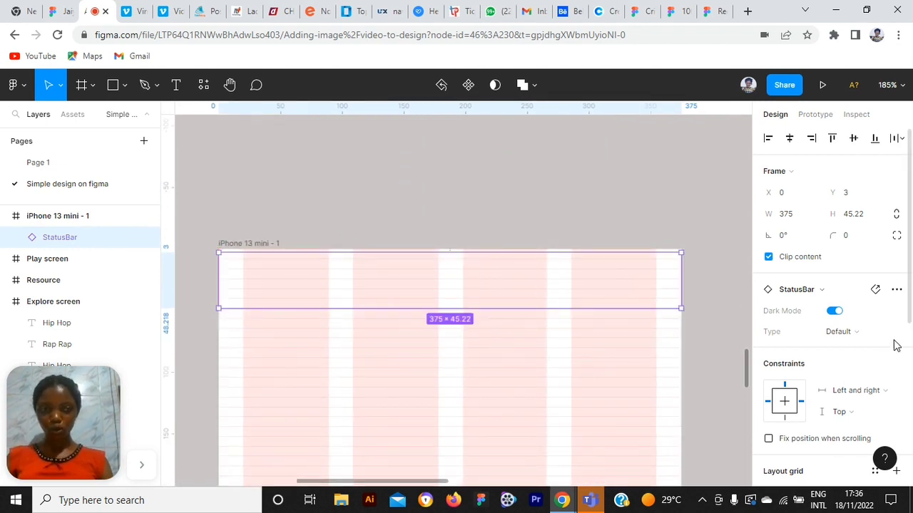
pyautogui.click(836, 311)
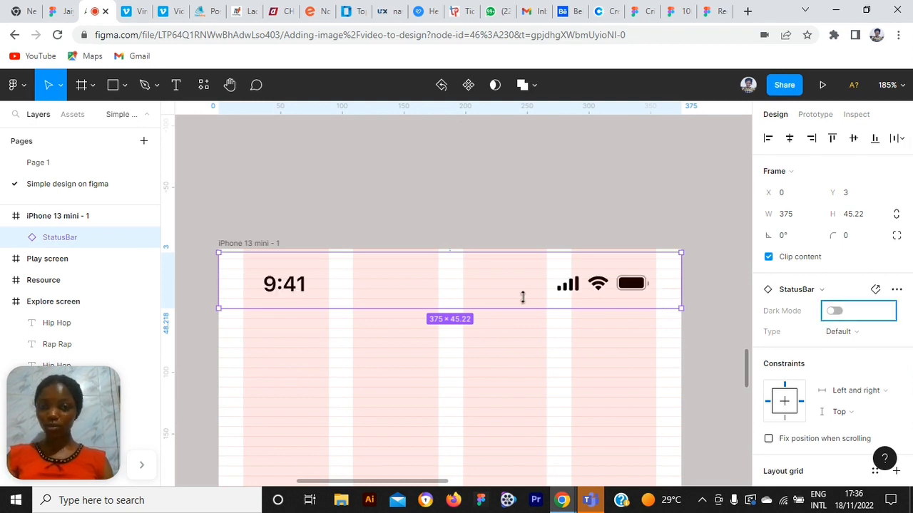
pyautogui.moveTo(535, 283); pyautogui.dragTo(528, 280)
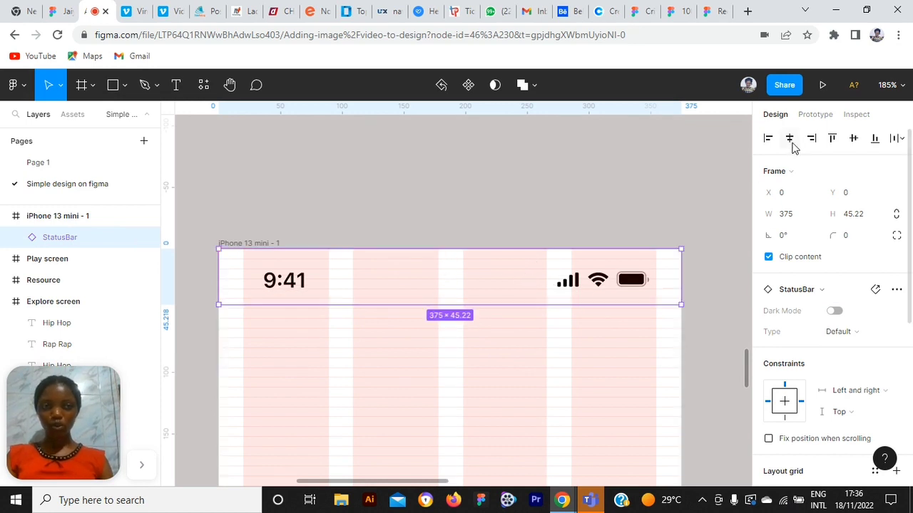
pyautogui.click(582, 170)
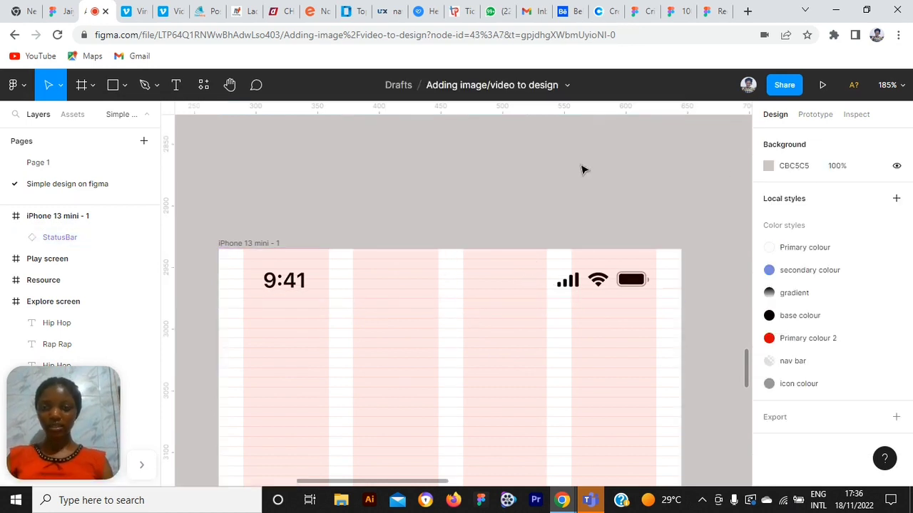
# Apply the base colour style as the fill of the iPhone 13 mini frame.
pyautogui.scroll(-3, 583, 172)
pyautogui.scroll(2, 543, 201)
pyautogui.scroll(-3, 542, 203)
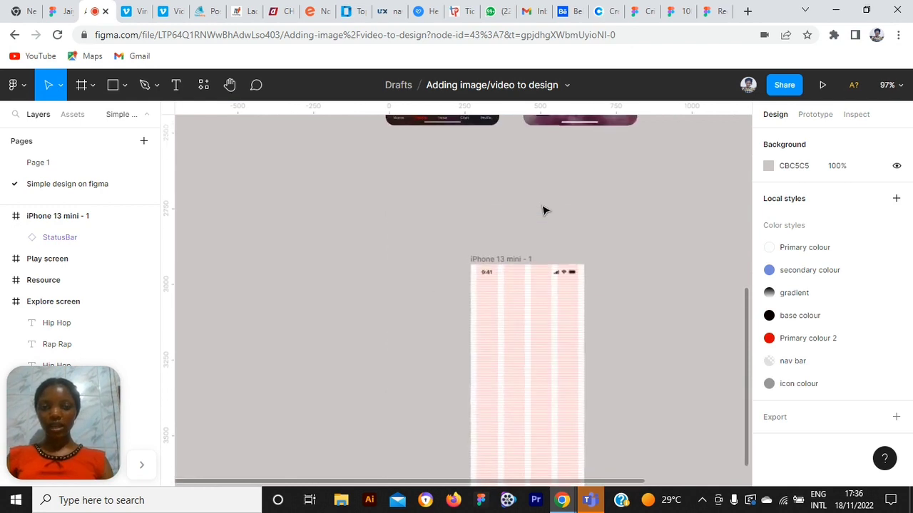
pyautogui.scroll(2, 542, 206)
pyautogui.scroll(2, 543, 207)
pyautogui.scroll(-5, 543, 209)
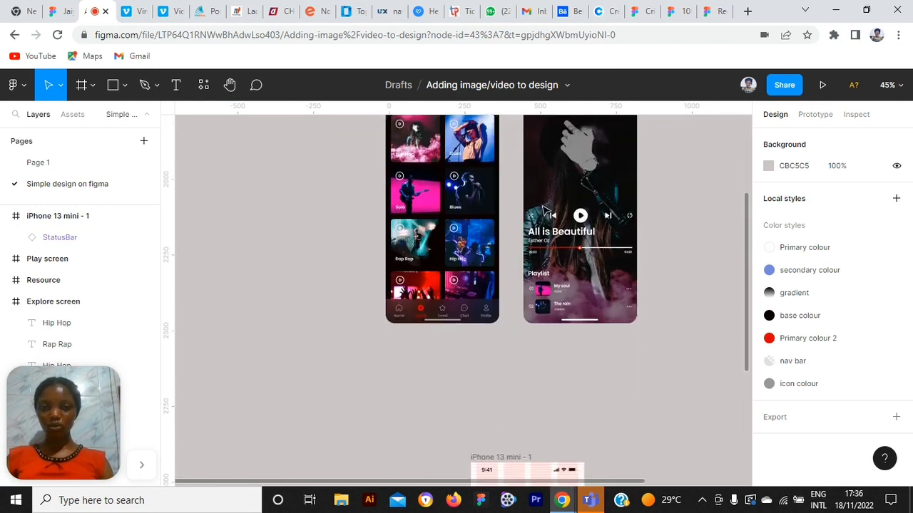
pyautogui.scroll(-2, 543, 210)
pyautogui.scroll(5, 570, 200)
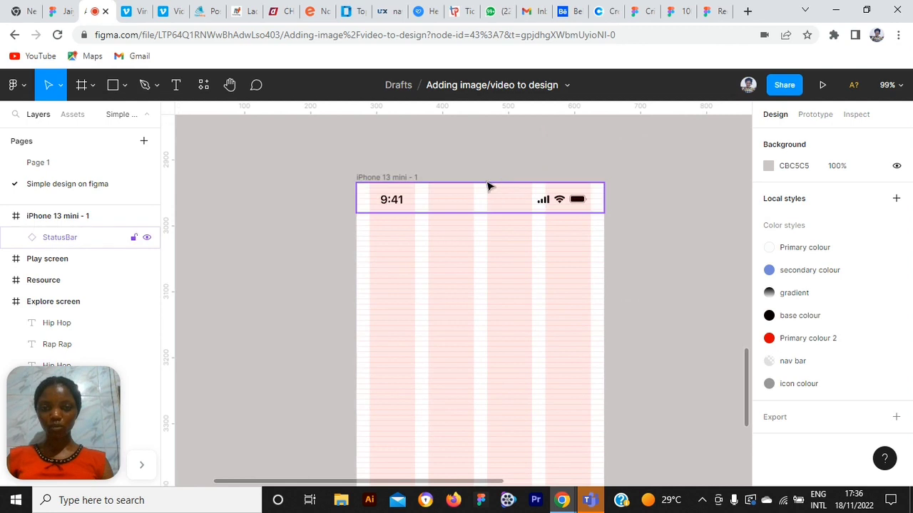
pyautogui.click(387, 177)
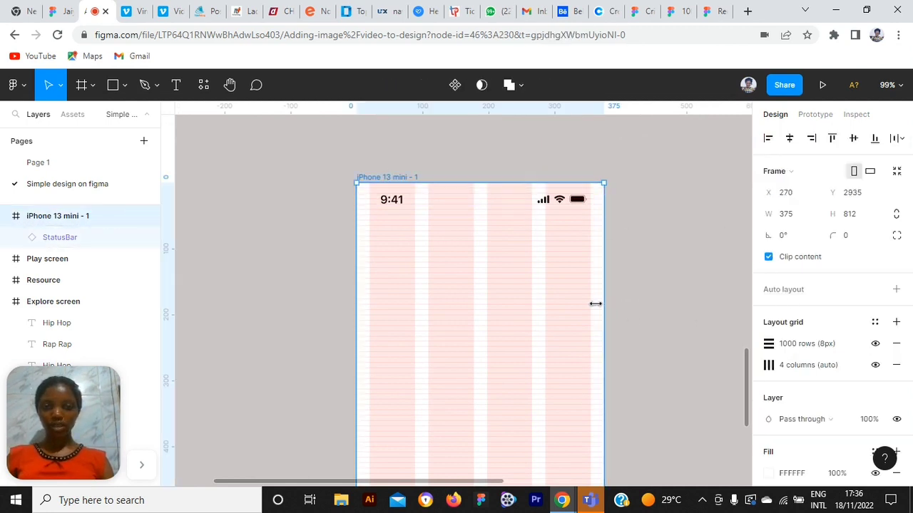
pyautogui.scroll(-3, 811, 321)
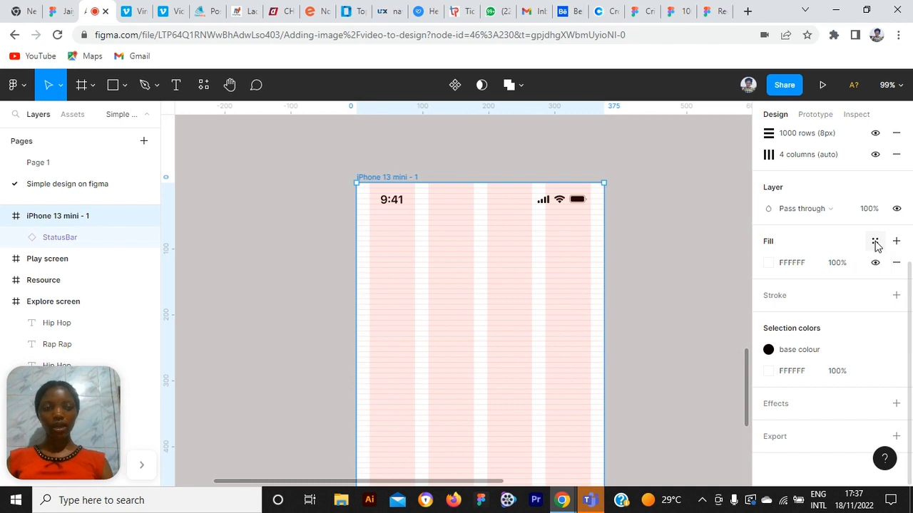
pyautogui.click(876, 243)
pyautogui.click(843, 323)
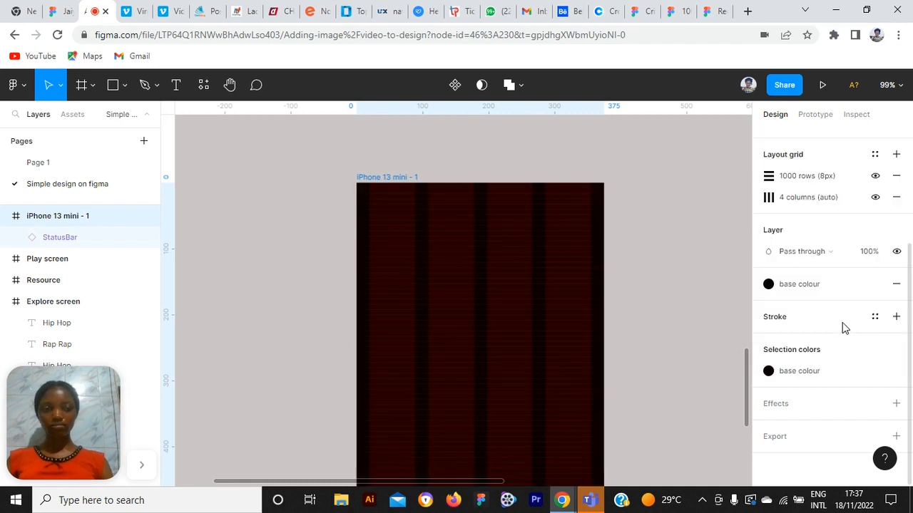
# Turn on Dark Mode for the StatusBar in the iPhone 13 mini frame and deselect it.
pyautogui.click(474, 214)
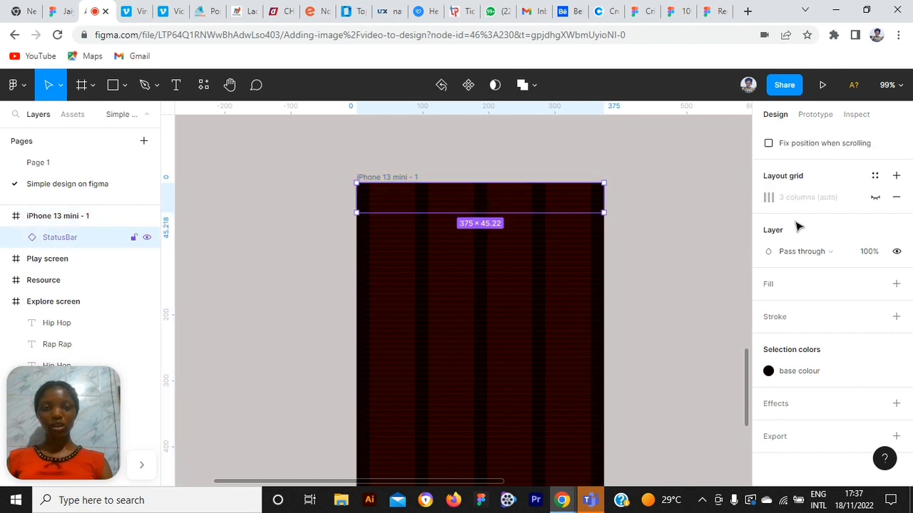
pyautogui.scroll(5, 793, 216)
pyautogui.click(831, 313)
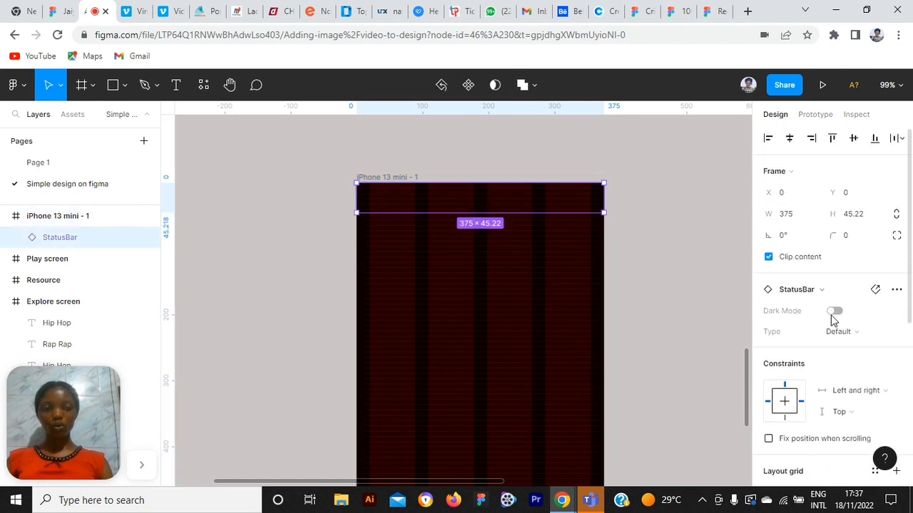
pyautogui.click(627, 300)
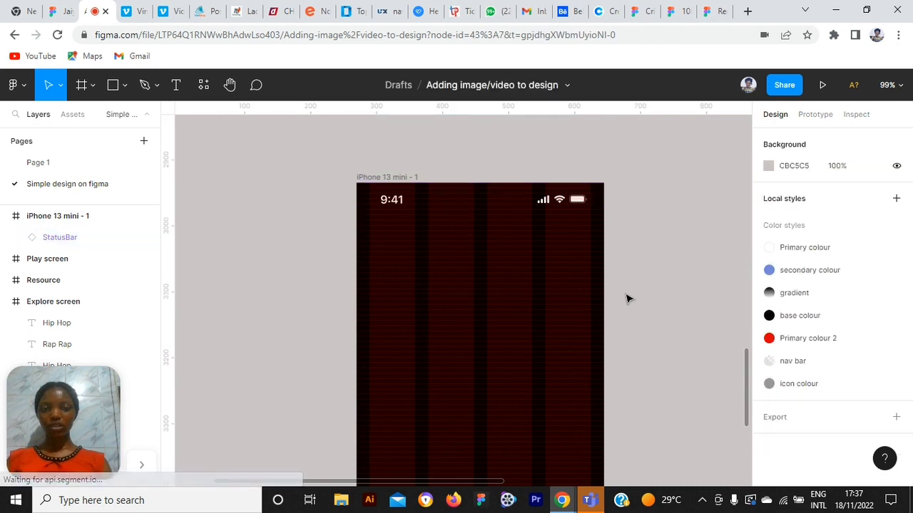
# Examine the Explore screen's header, with its back arrow and Hip Hop title, as the reference for the new frame.
pyautogui.scroll(-3, 628, 300)
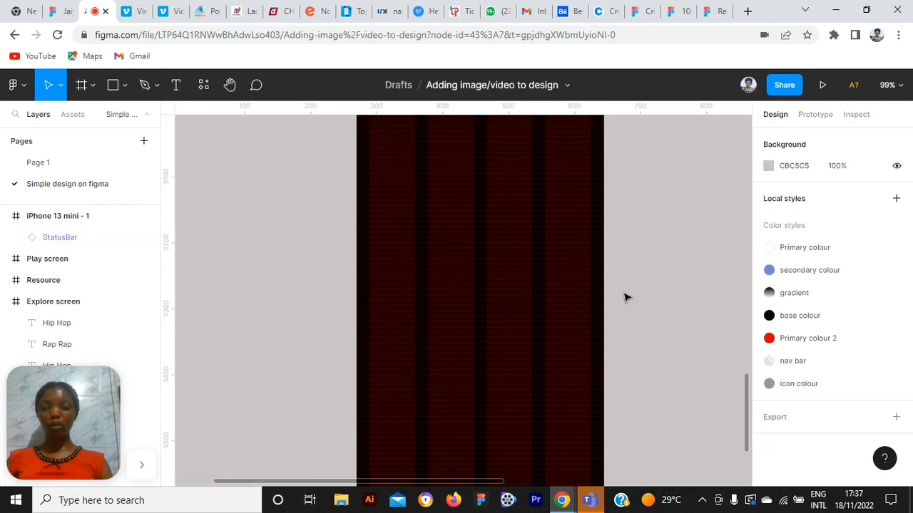
pyautogui.scroll(3, 607, 290)
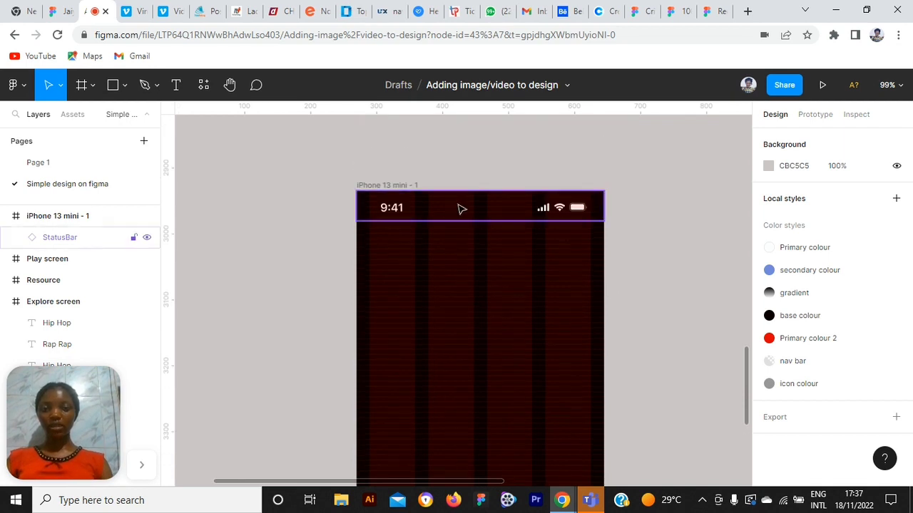
pyautogui.scroll(12, 465, 314)
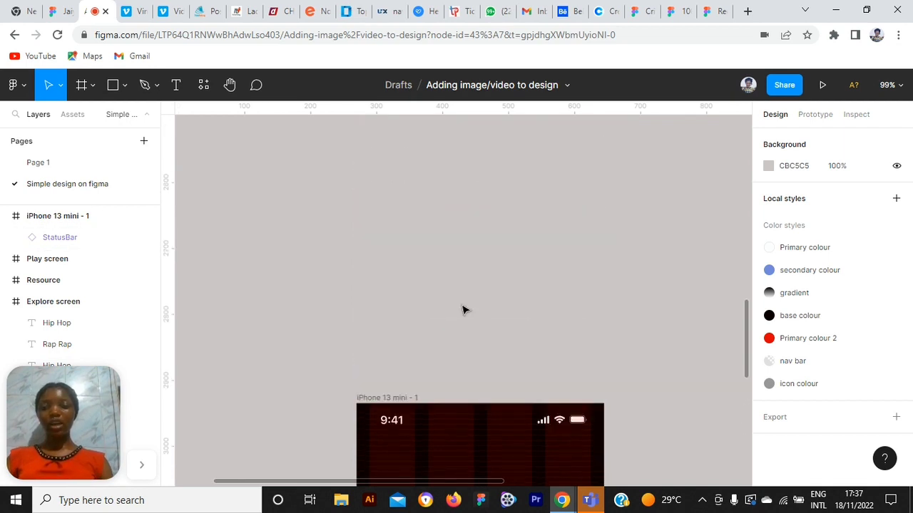
pyautogui.scroll(4, 464, 309)
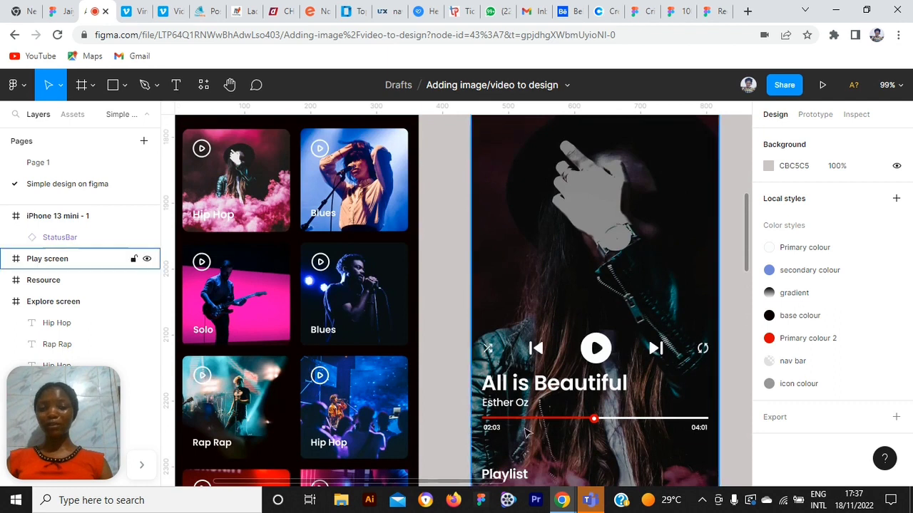
pyautogui.moveTo(464, 485); pyautogui.dragTo(407, 485)
pyautogui.scroll(1, 469, 387)
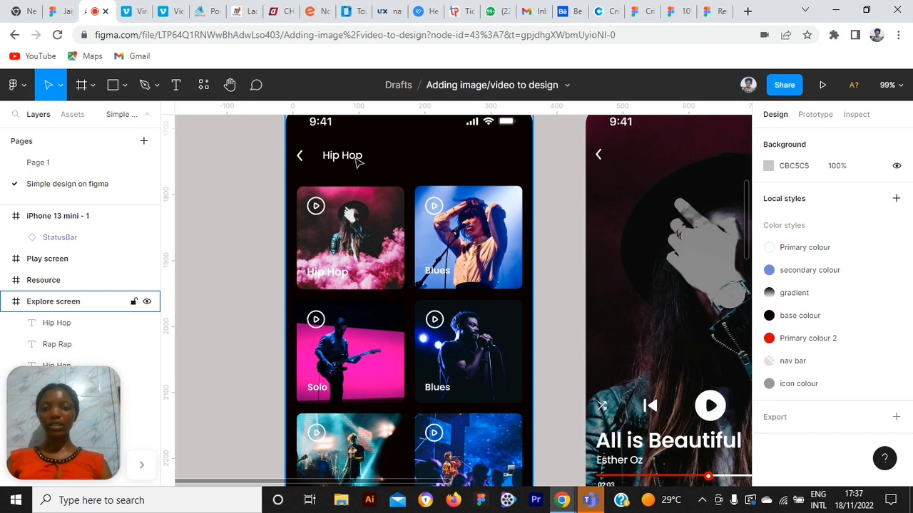
pyautogui.click(214, 235)
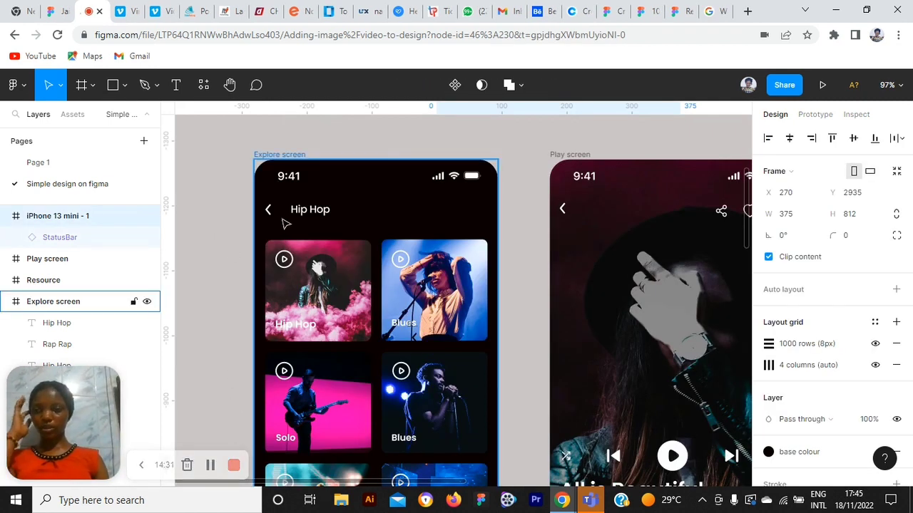
# Run the Iconscout plugin and search its icons for "back".
pyautogui.click(24, 88)
pyautogui.moveTo(53, 274)
pyautogui.moveTo(57, 296)
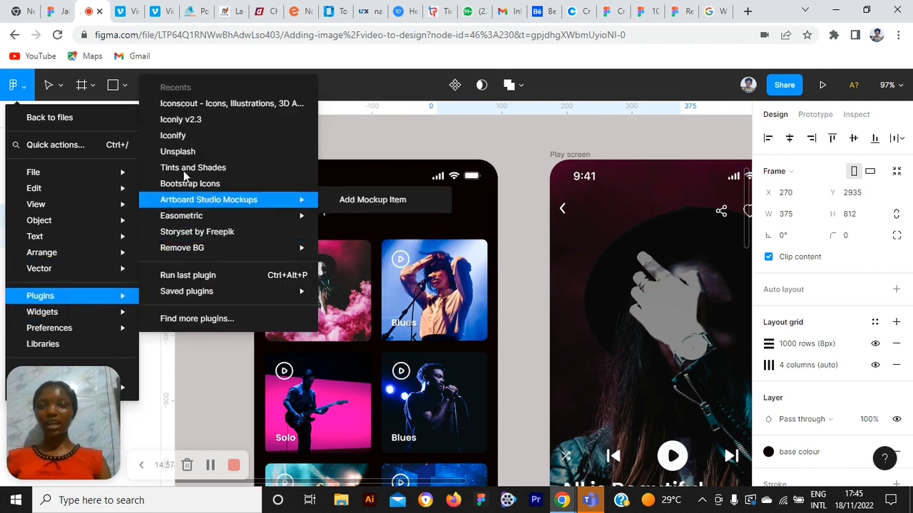
pyautogui.click(191, 109)
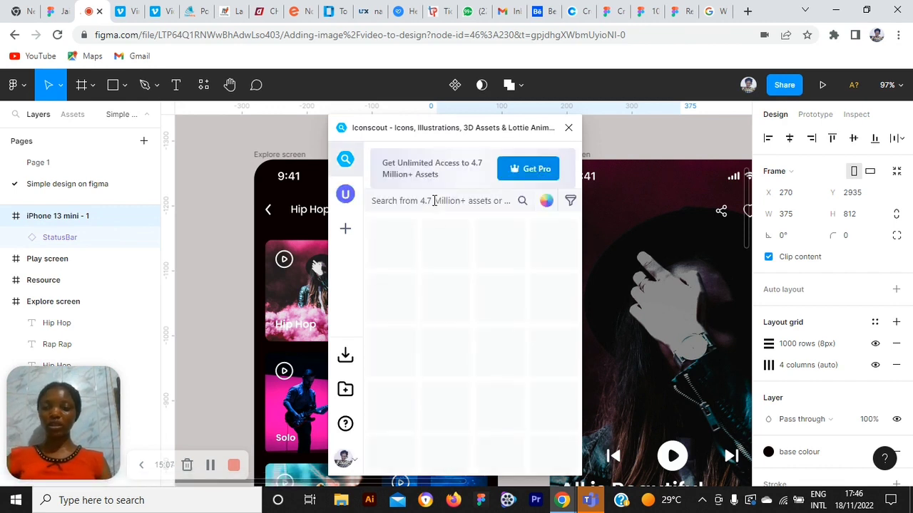
pyautogui.click(431, 233)
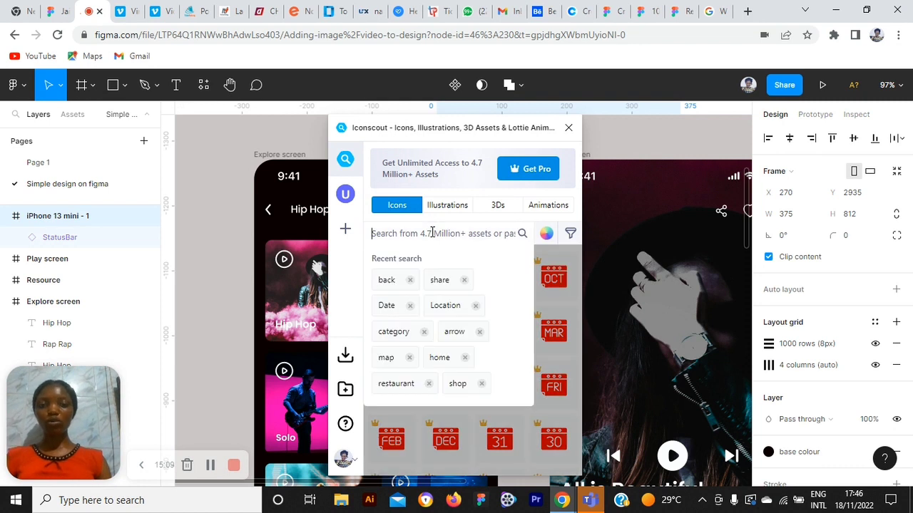
pyautogui.write('back')
pyautogui.press('Return')
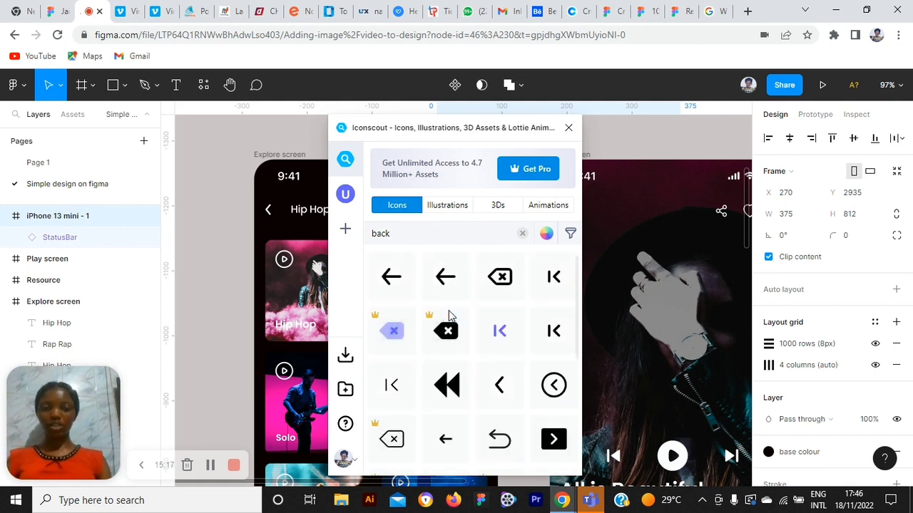
# Insert the small left-chevron back icon in SVG format with nothing selected, and close the Iconscout plugin.
pyautogui.scroll(-3, 450, 314)
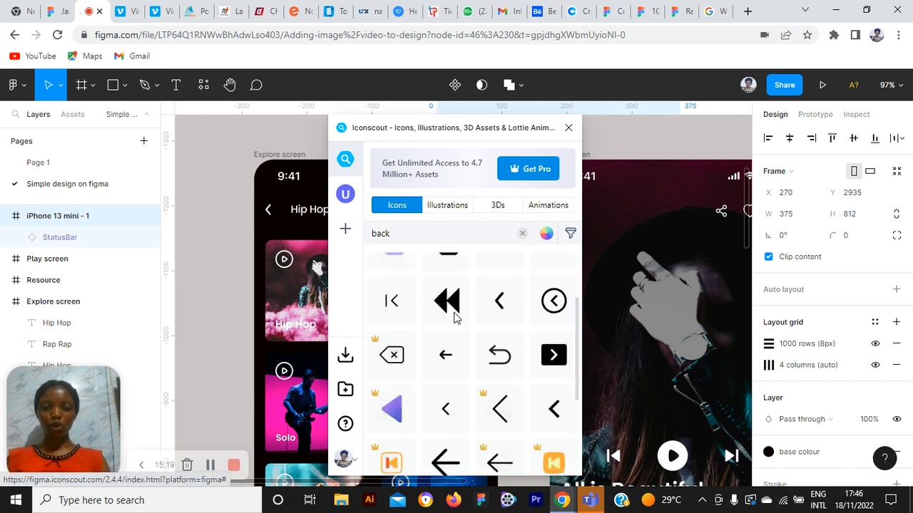
pyautogui.scroll(2, 450, 311)
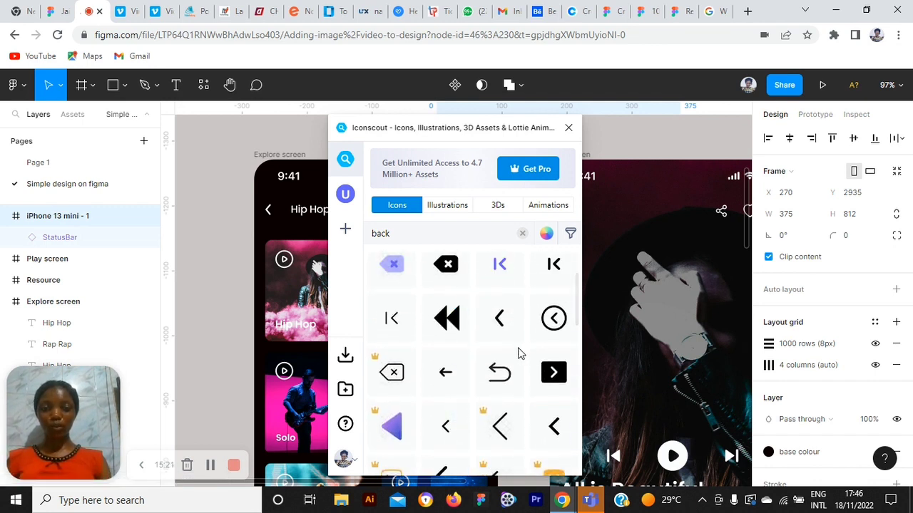
pyautogui.scroll(-3, 521, 352)
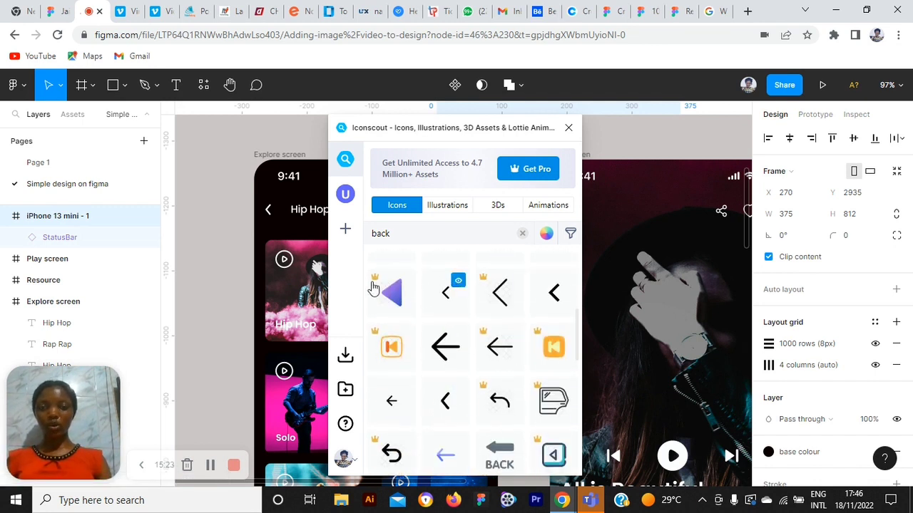
pyautogui.click(220, 206)
pyautogui.click(442, 296)
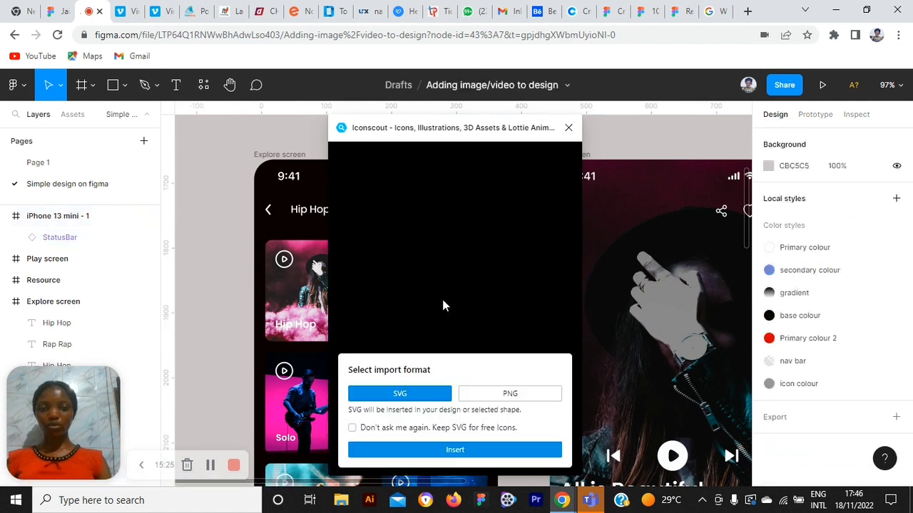
pyautogui.click(455, 450)
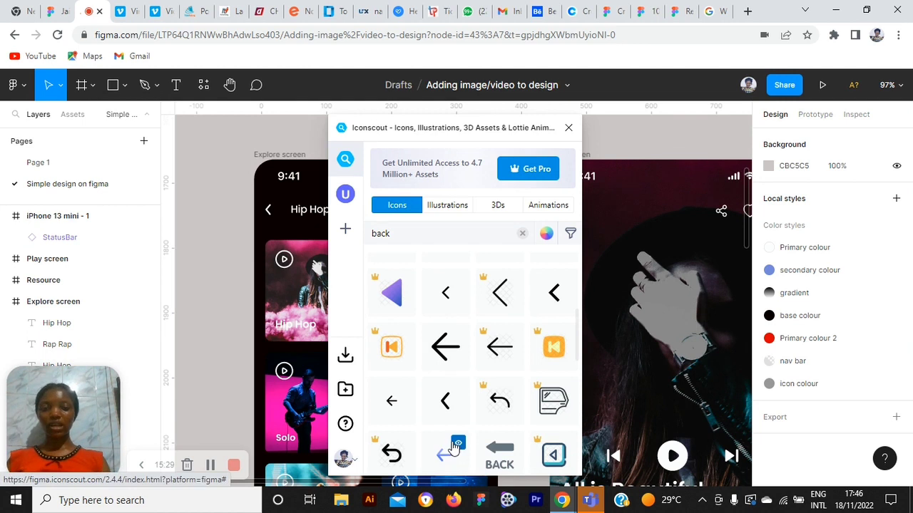
pyautogui.click(141, 464)
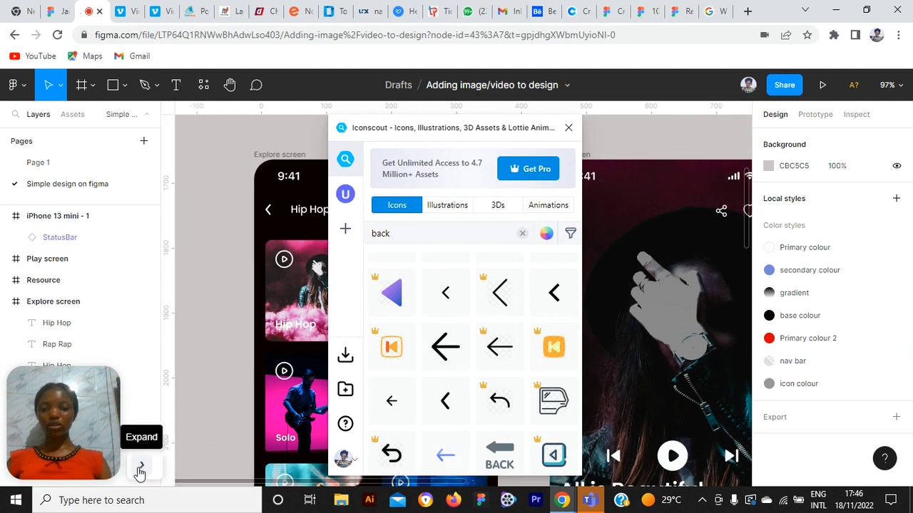
pyautogui.click(568, 129)
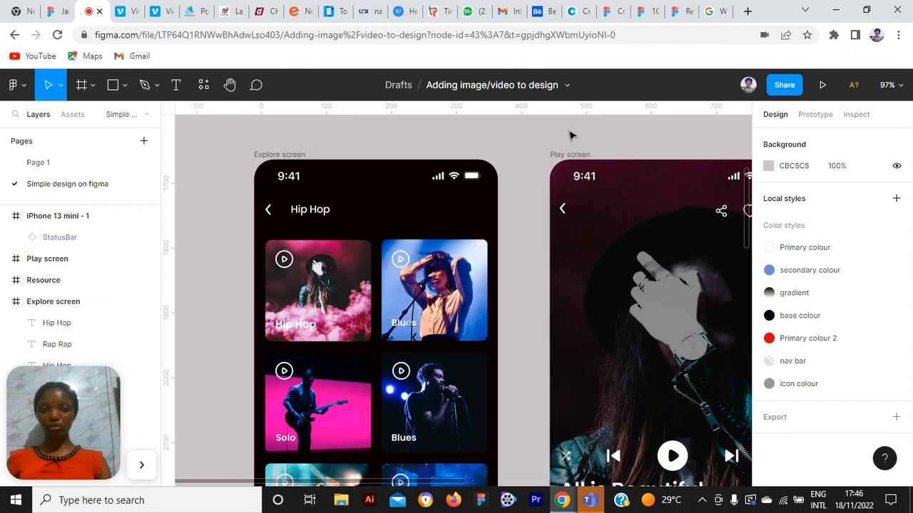
# Move the inserted 24 × 24 Back Arrow icon into the iPhone 13 mini frame below the status bar, at about X 17, Y 48.
pyautogui.scroll(-5, 366, 237)
pyautogui.scroll(-4, 366, 234)
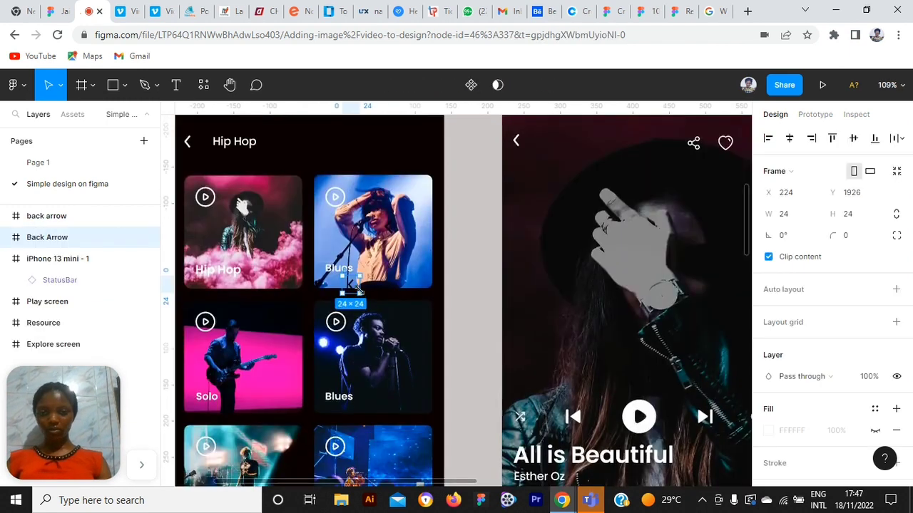
pyautogui.scroll(4, 354, 289)
pyautogui.scroll(1, 355, 289)
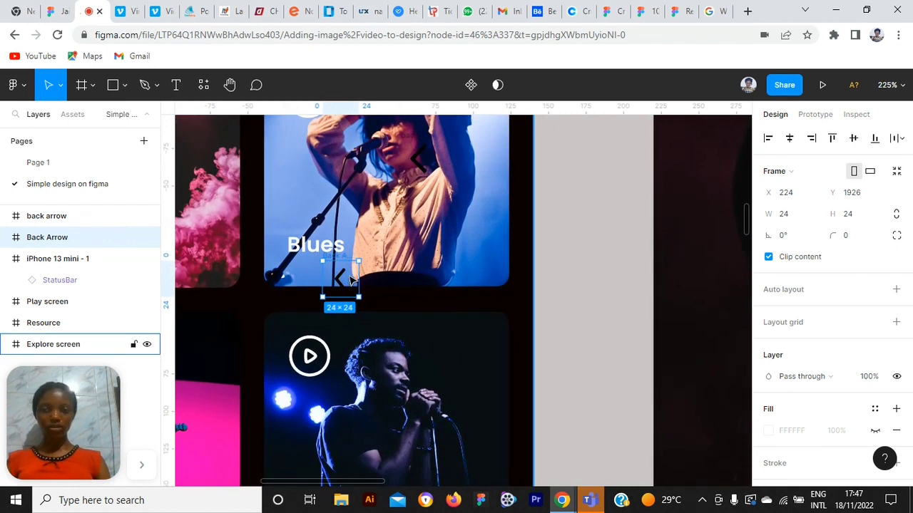
pyautogui.moveTo(350, 280); pyautogui.dragTo(444, 224)
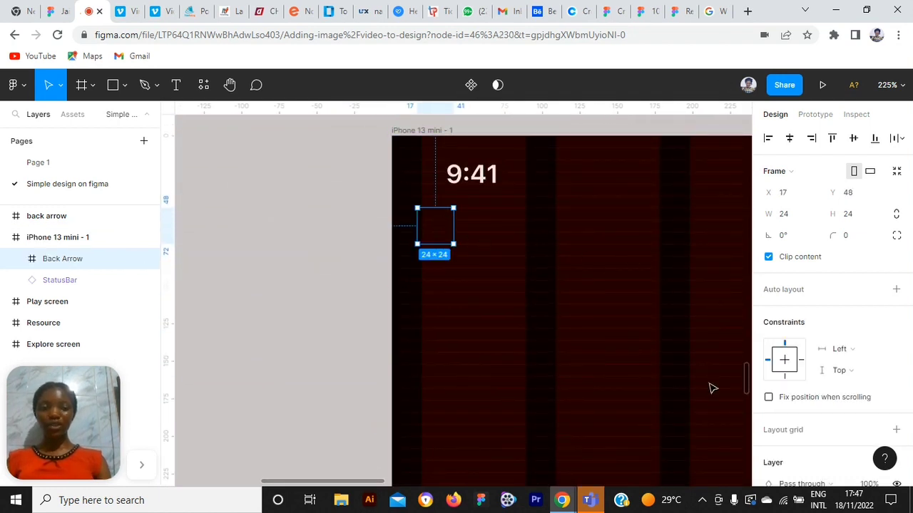
pyautogui.scroll(-3, 825, 346)
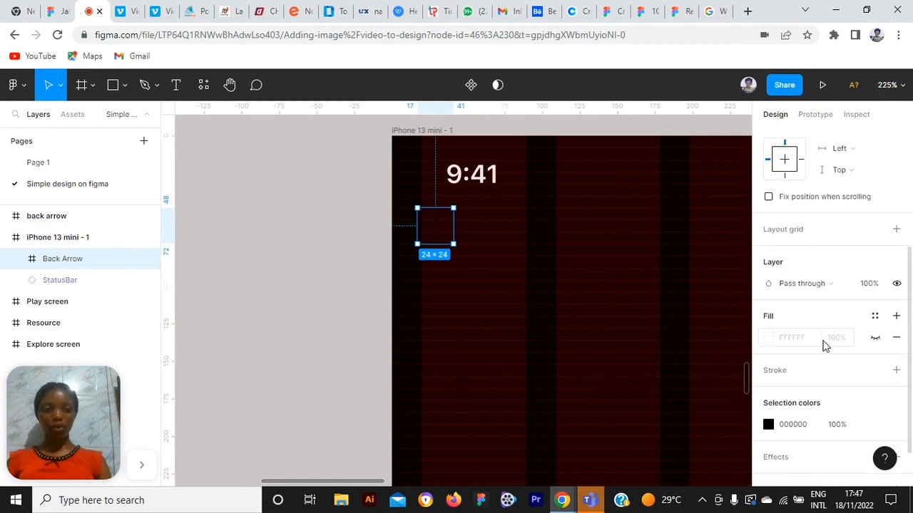
# Apply the Primary colour style to the Back Arrow icon in the iPhone 13 mini frame.
pyautogui.scroll(-2, 825, 349)
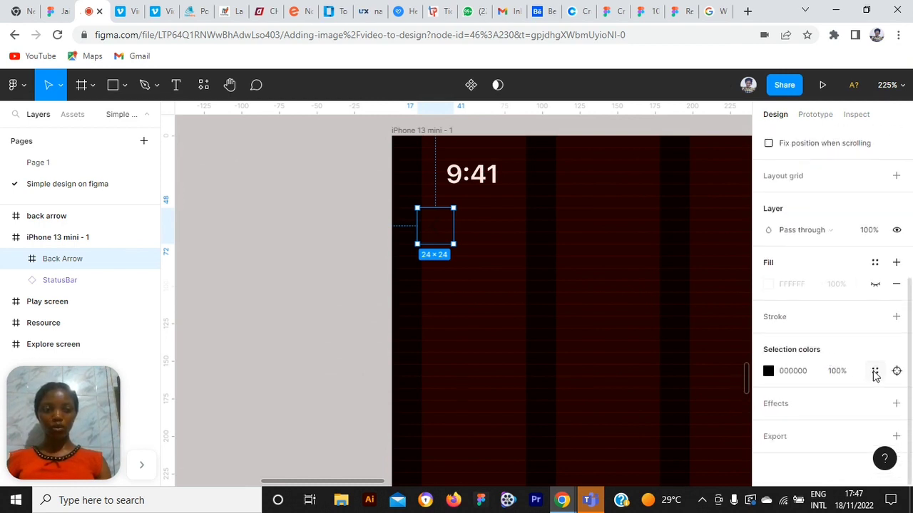
pyautogui.click(877, 376)
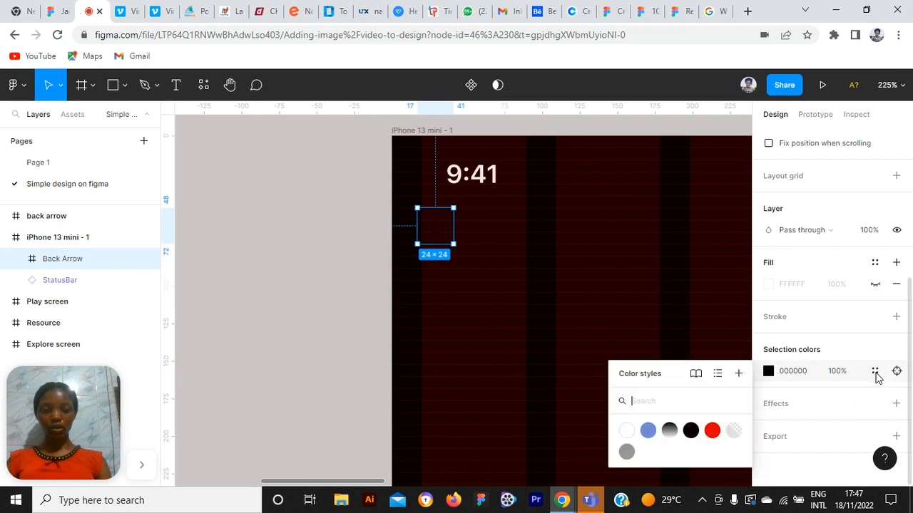
pyautogui.click(628, 430)
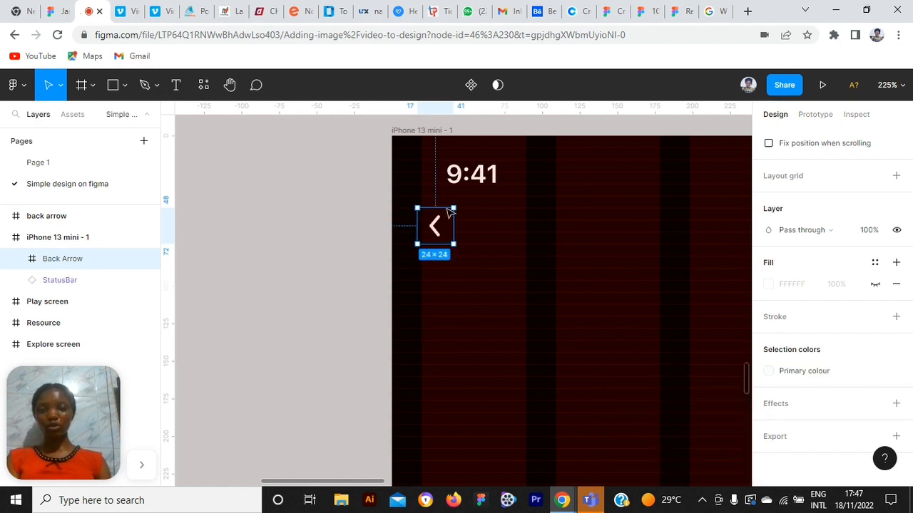
# Move the Back Arrow to X 12, Y 45 so its chevron lines up with the first layout column's edge.
pyautogui.moveTo(435, 227); pyautogui.dragTo(431, 223)
pyautogui.scroll(5, 456, 225)
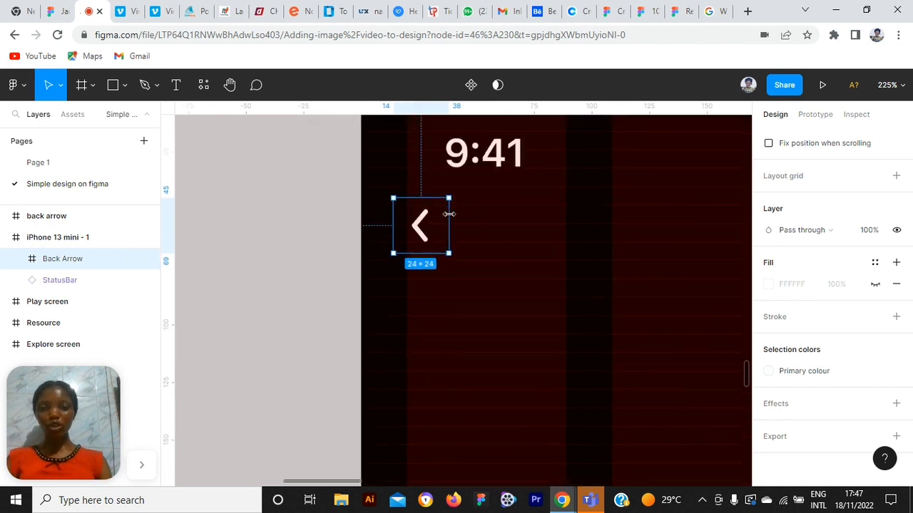
pyautogui.moveTo(385, 245); pyautogui.dragTo(378, 245)
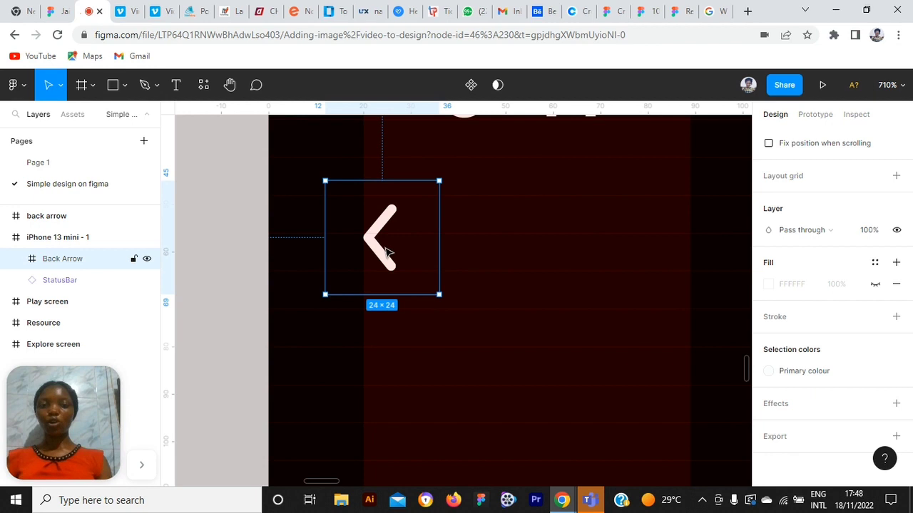
# Examine the Explore screen's header and genre cards, and compare them with the back arrow placed in the new frame.
pyautogui.scroll(-5, 386, 248)
pyautogui.scroll(6, 385, 246)
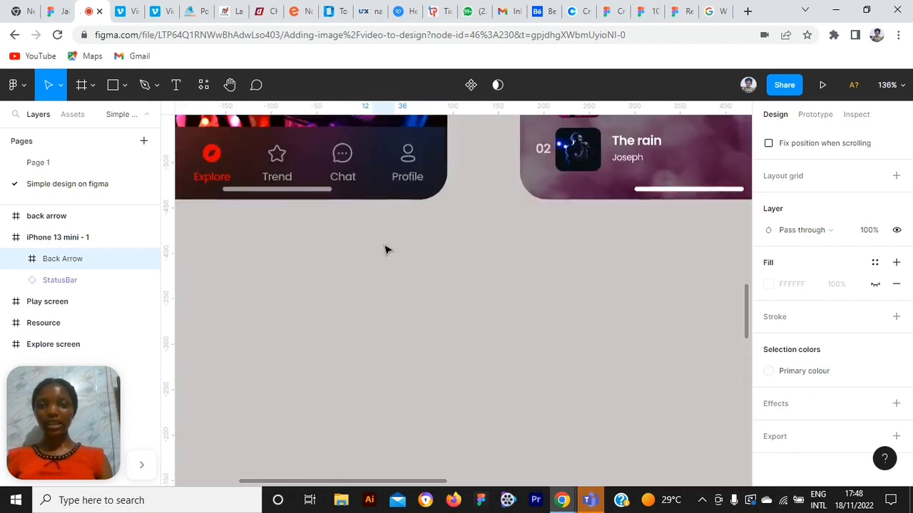
pyautogui.scroll(8, 385, 249)
pyautogui.scroll(-3, 253, 155)
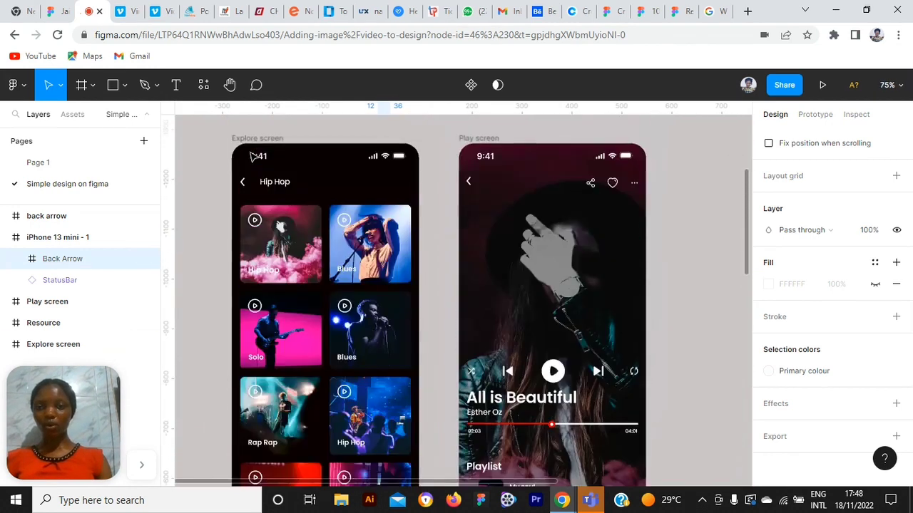
pyautogui.scroll(5, 286, 174)
pyautogui.scroll(-3, 321, 259)
pyautogui.scroll(-3, 319, 262)
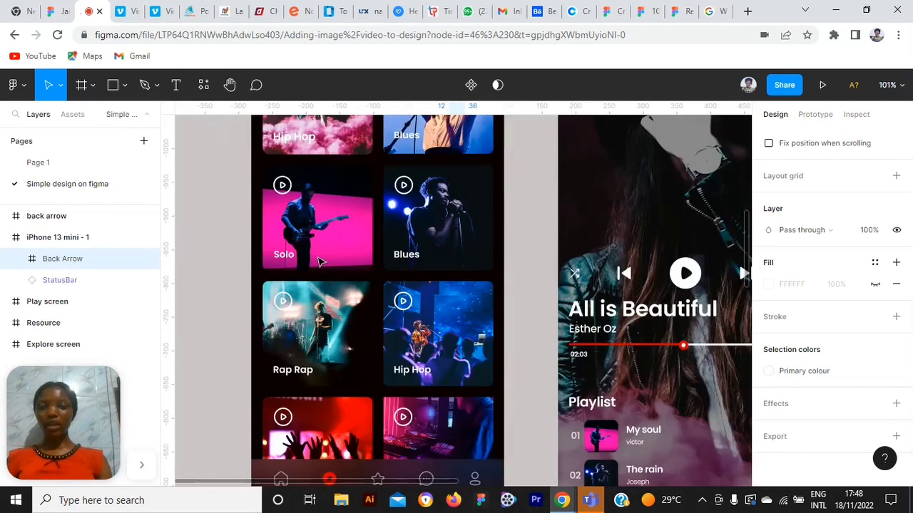
pyautogui.scroll(-10, 320, 262)
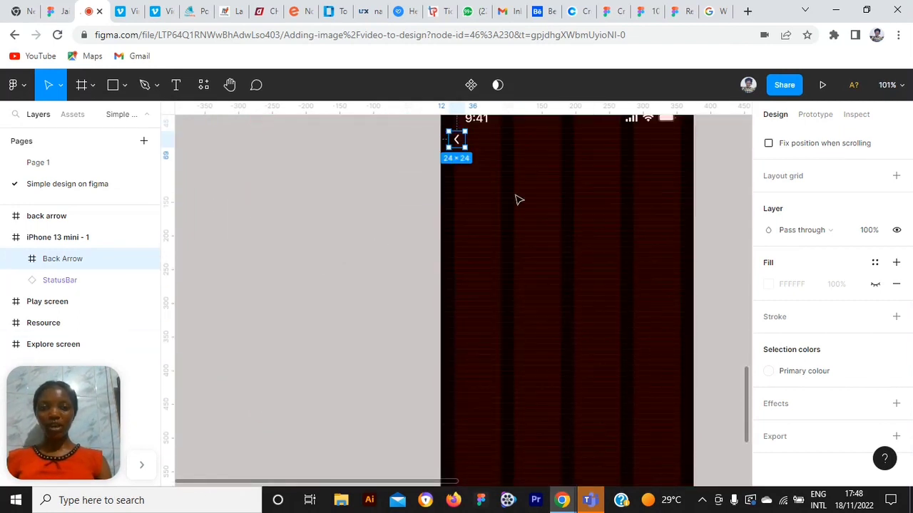
pyautogui.scroll(3, 524, 235)
pyautogui.scroll(5, 552, 359)
pyautogui.click(390, 410)
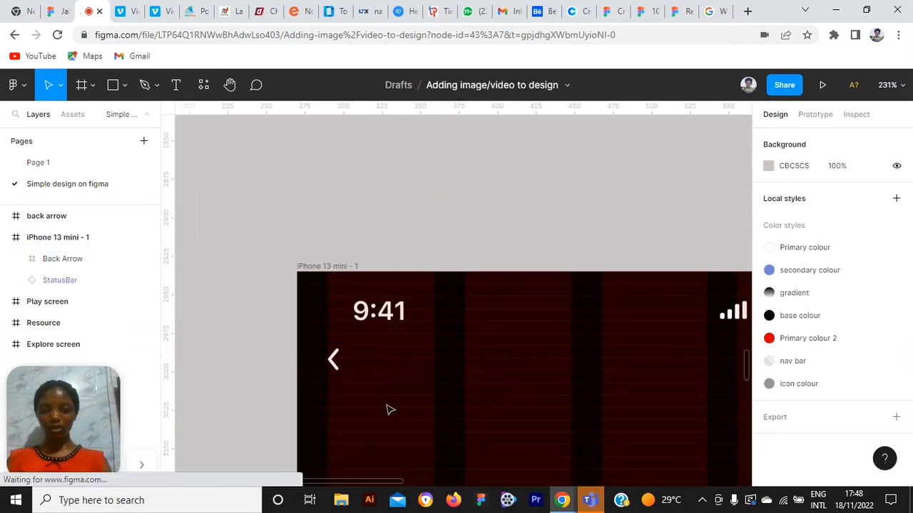
pyautogui.scroll(-4, 387, 408)
pyautogui.click(345, 301)
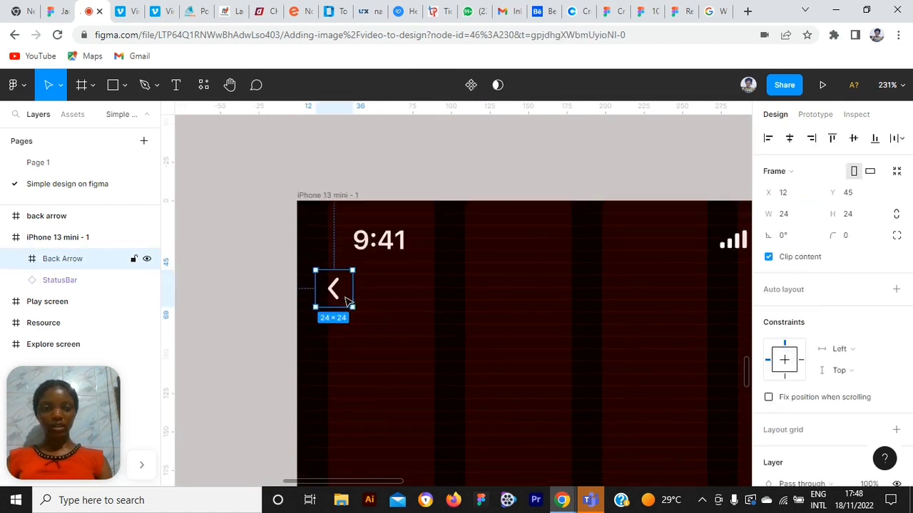
# Add the text "Hip Hop" on the canvas above the iPhone 13 mini frame and apply the Primary colour style to it.
pyautogui.click(263, 282)
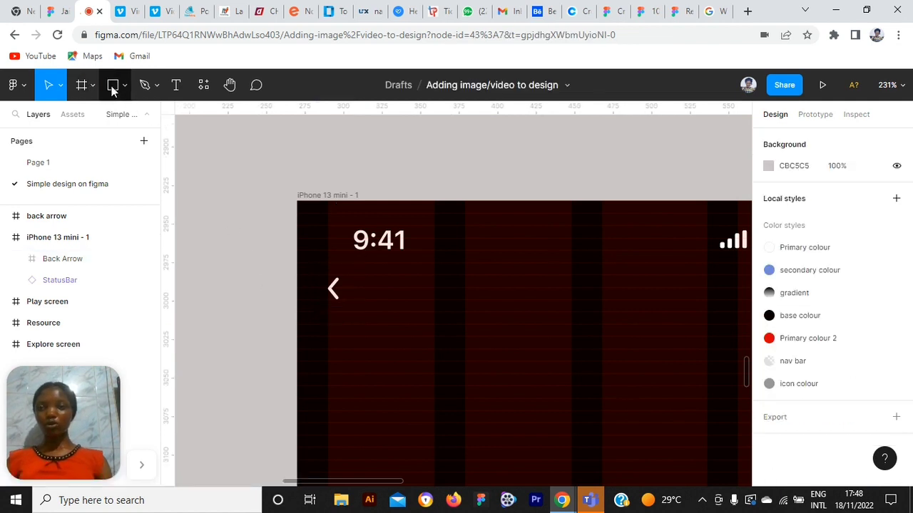
pyautogui.click(178, 87)
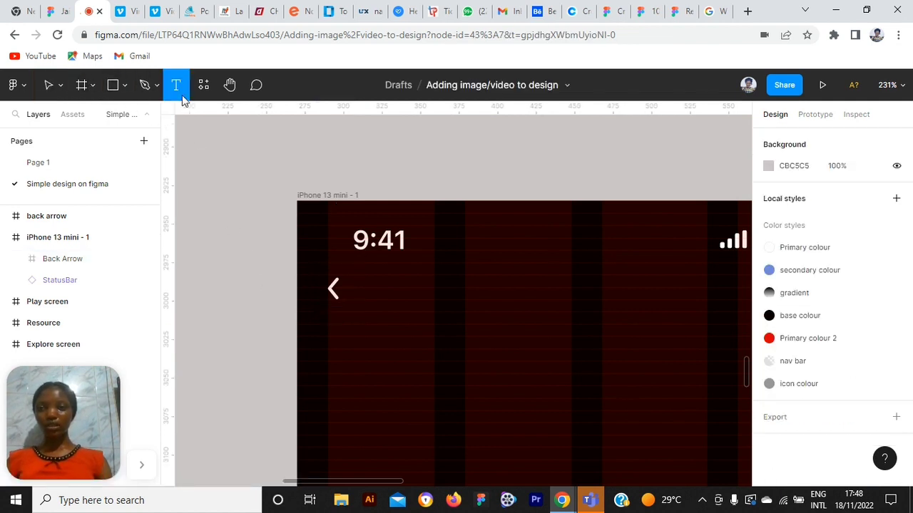
pyautogui.click(363, 170)
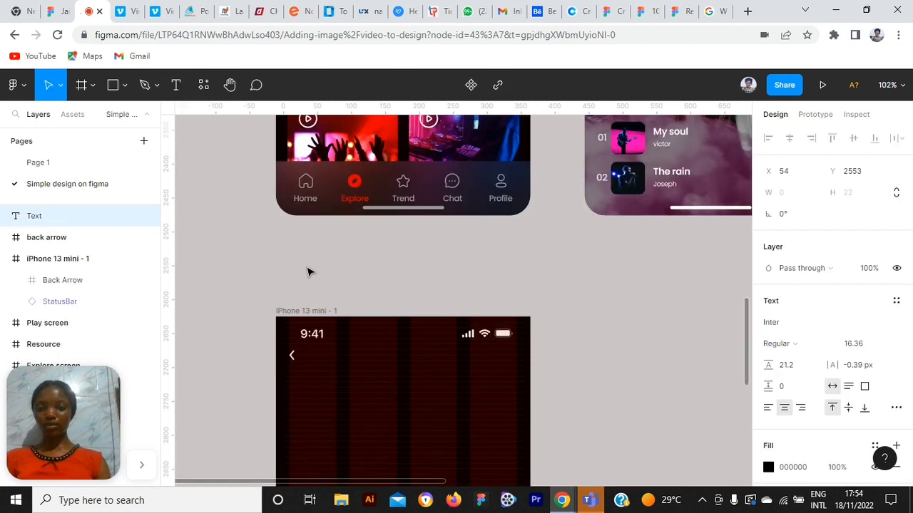
pyautogui.write('H')
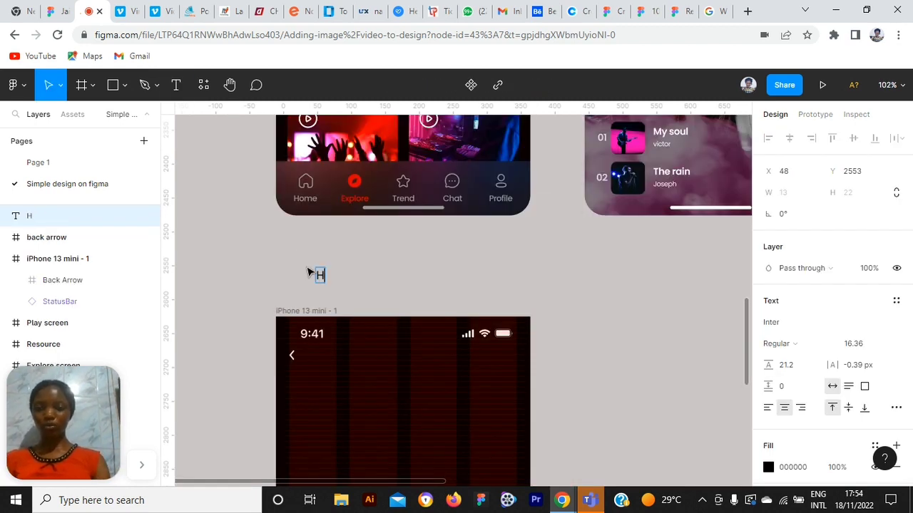
pyautogui.write('ip')
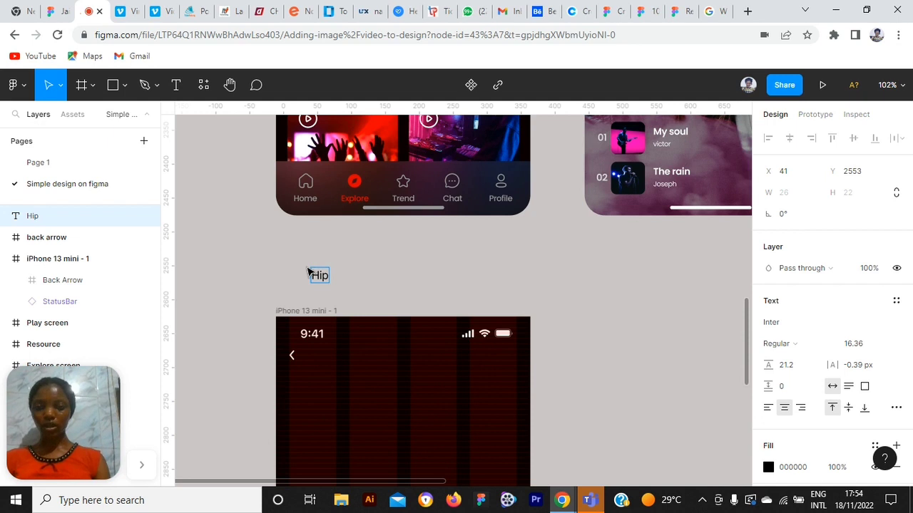
pyautogui.write(' Hop')
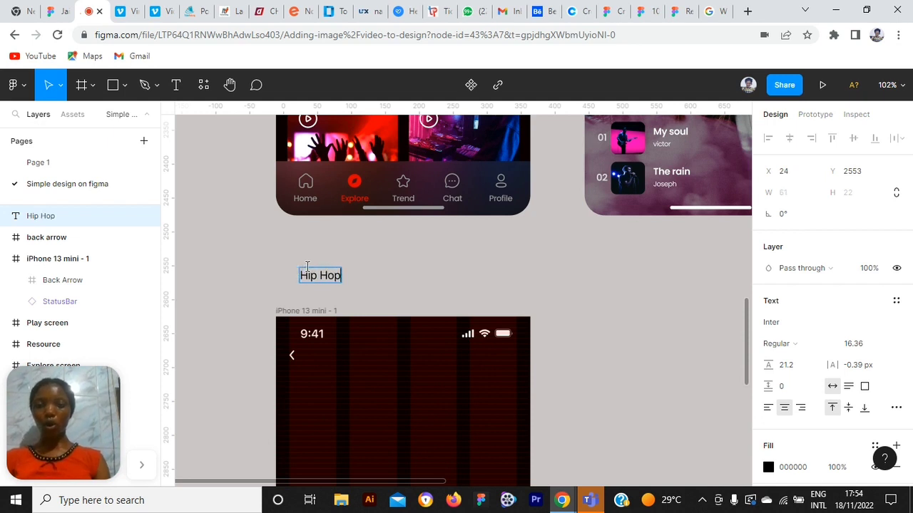
pyautogui.press('Escape')
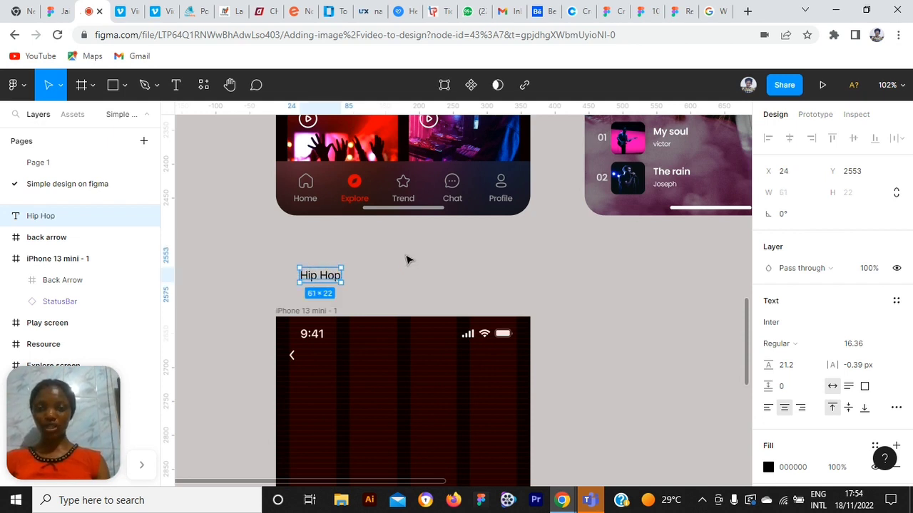
pyautogui.click(874, 447)
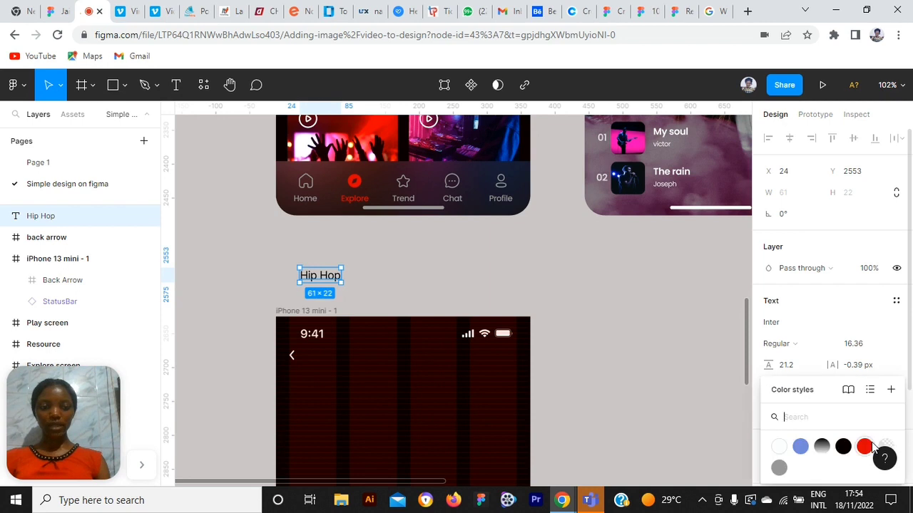
pyautogui.click(779, 447)
# Move the Hip Hop text into the frame beside the back arrow, at about X 43, Y 46, and set its weight to Medium.
pyautogui.moveTo(324, 279); pyautogui.dragTo(323, 373)
pyautogui.scroll(5, 305, 351)
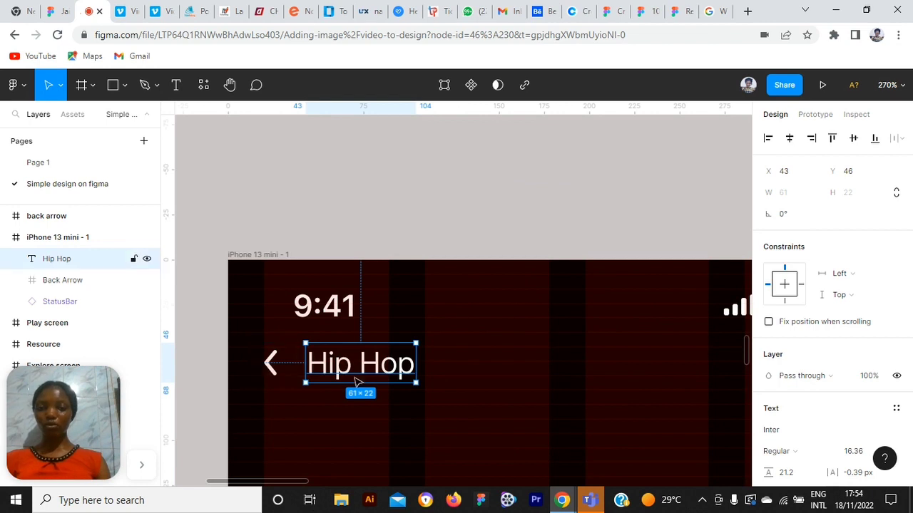
pyautogui.click(825, 453)
pyautogui.click(809, 221)
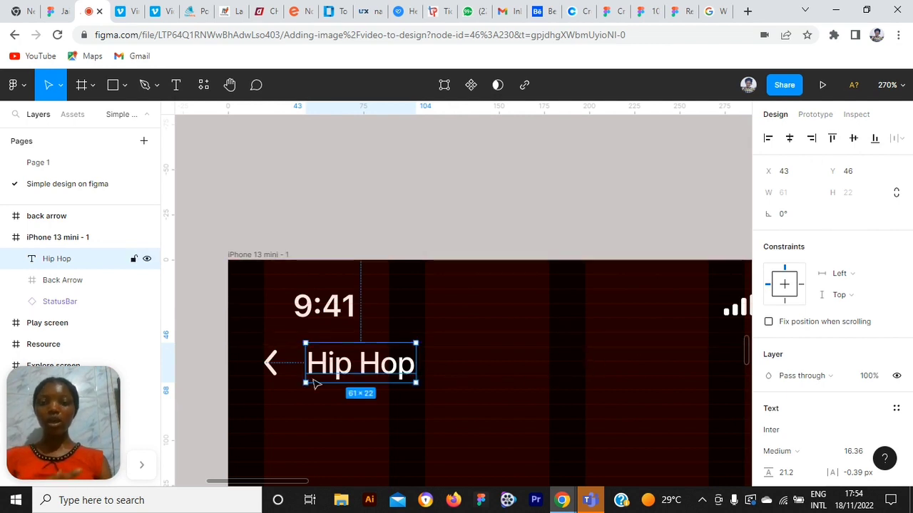
# Combine the back arrow and the Hip Hop text in an auto layout with a spacing of 8 between items.
pyautogui.click(282, 371)
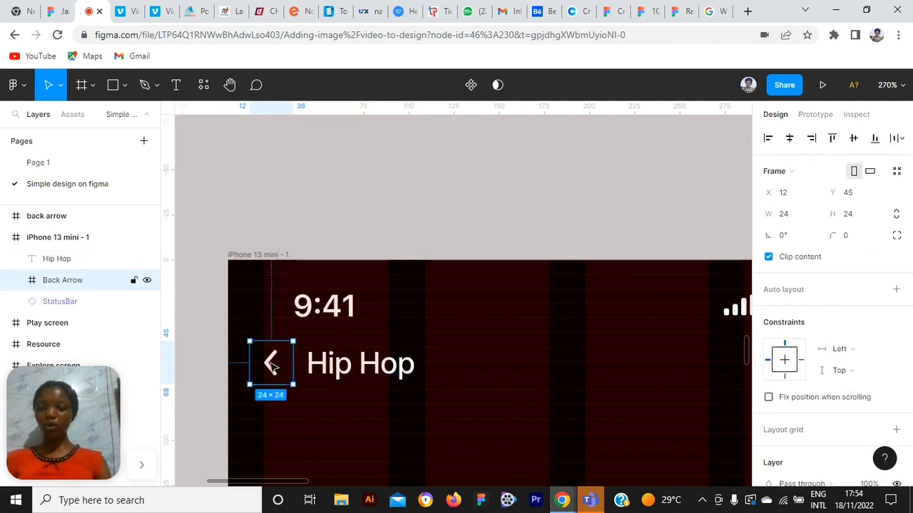
pyautogui.keyDown('shift'); pyautogui.click(338, 367); pyautogui.keyUp('shift')
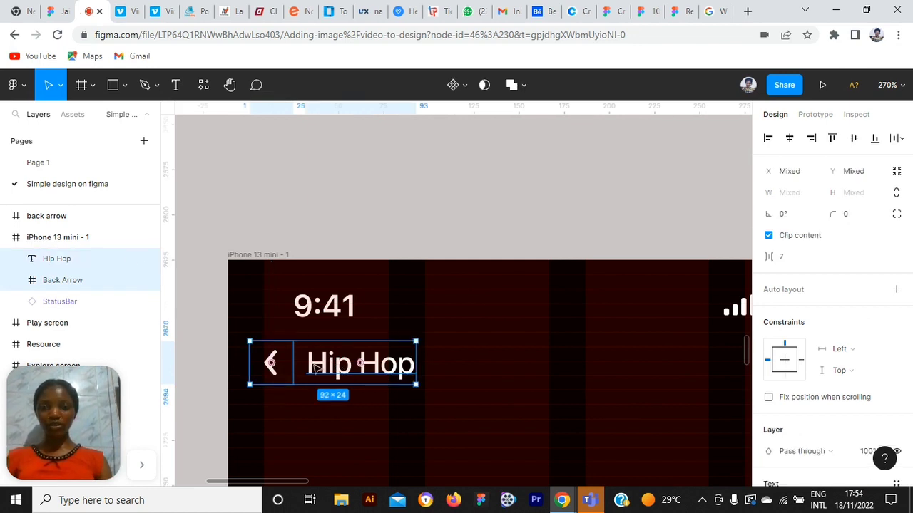
pyautogui.click(310, 395)
pyautogui.click(274, 370)
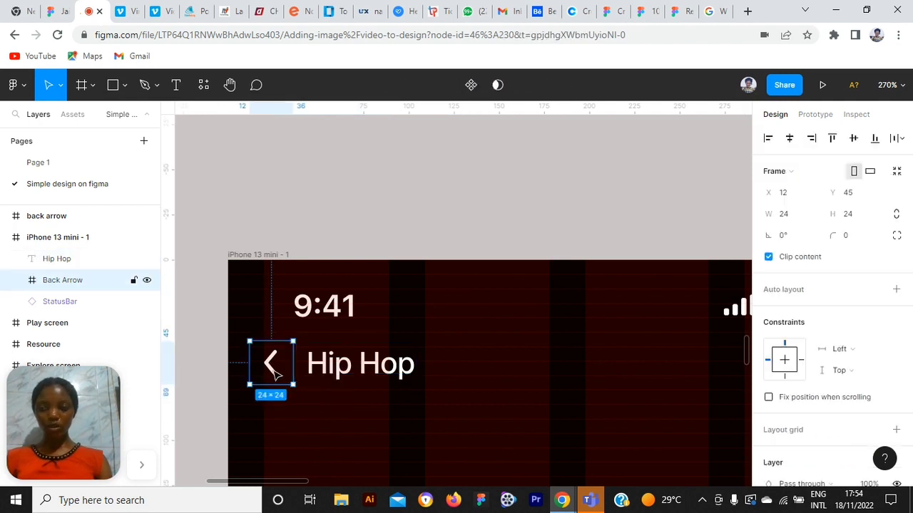
pyautogui.keyDown('shift'); pyautogui.click(361, 369); pyautogui.keyUp('shift')
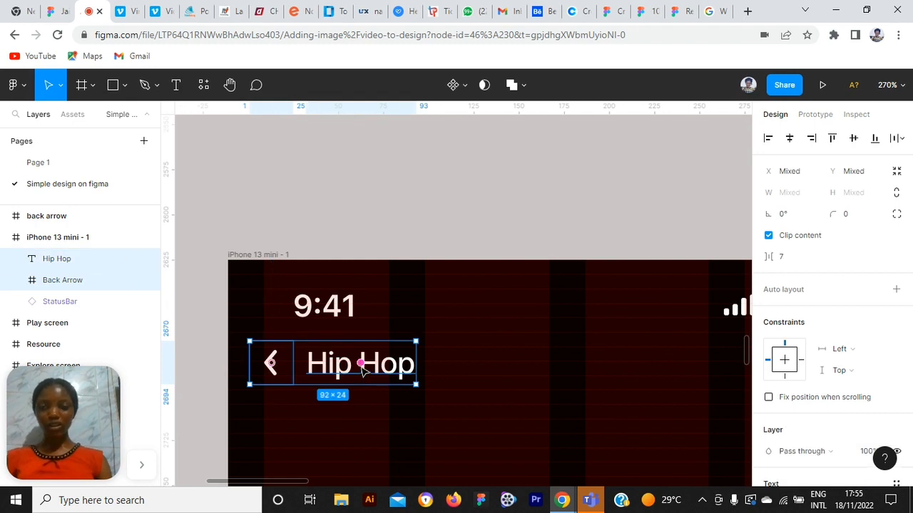
pyautogui.rightClick(363, 370)
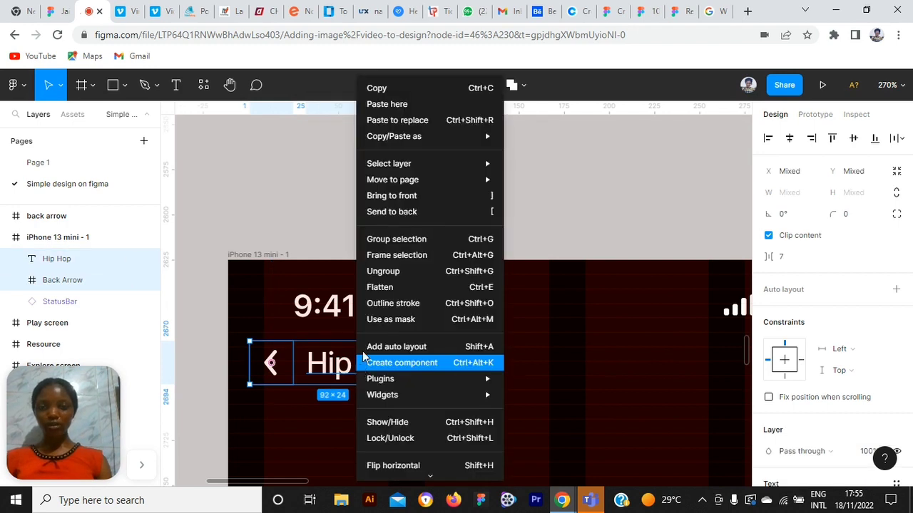
pyautogui.click(411, 349)
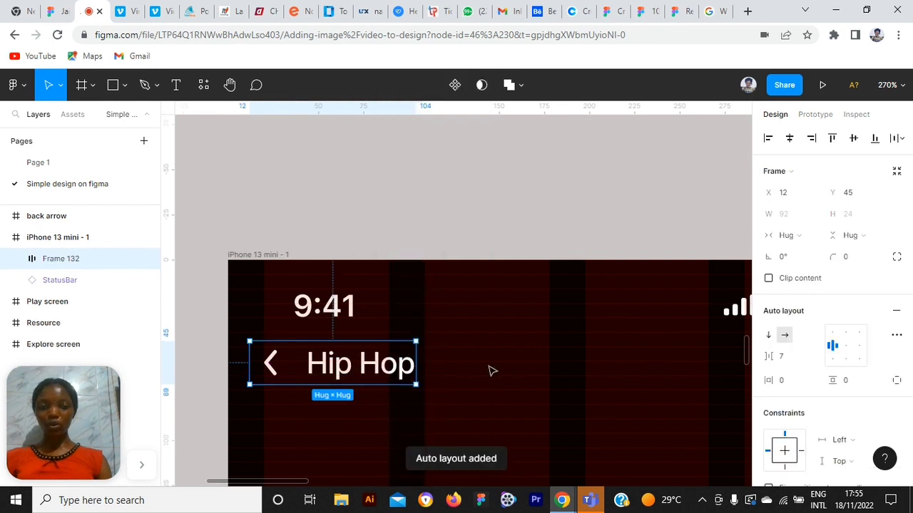
pyautogui.click(783, 358)
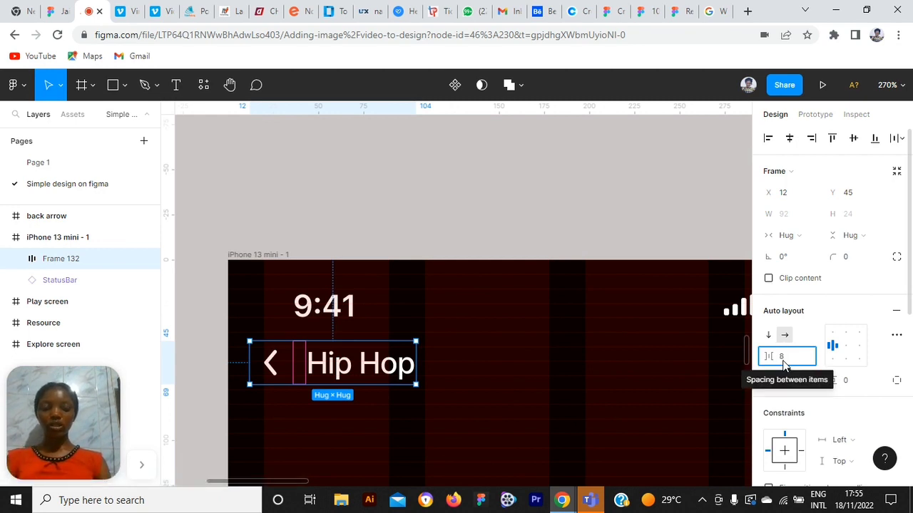
pyautogui.press('Return')
# Inspect the Explore screen's Hip Hop title and back arrow for their font settings, positions and spacing.
pyautogui.scroll(1, 470, 259)
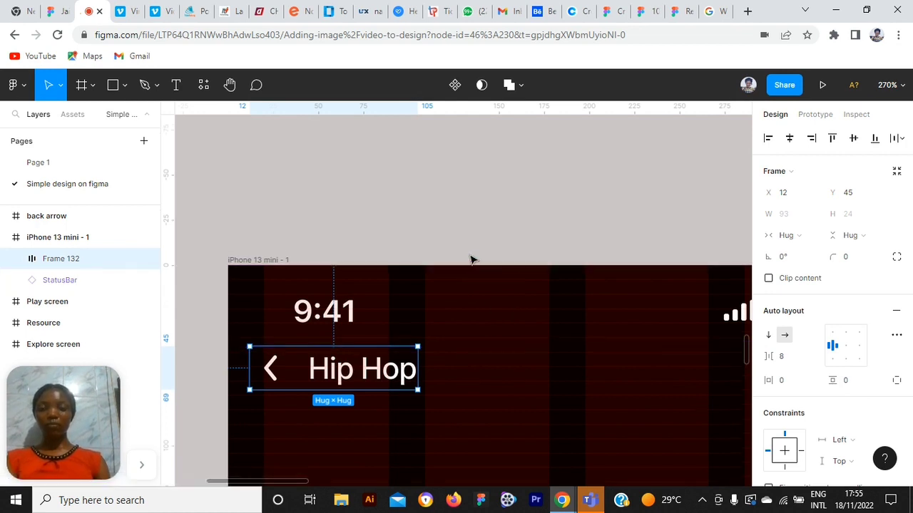
pyautogui.scroll(15, 471, 260)
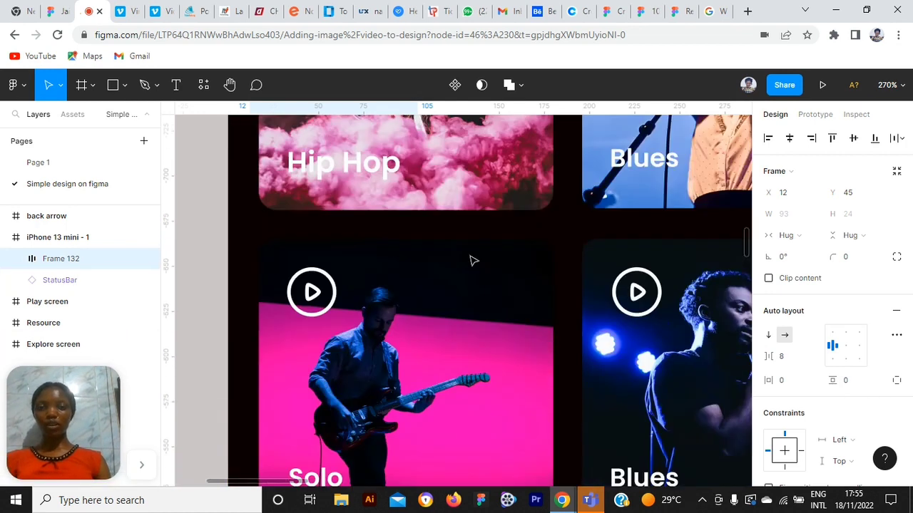
pyautogui.scroll(5, 471, 260)
pyautogui.click(412, 256)
pyautogui.doubleClick(412, 256)
pyautogui.doubleClick(412, 255)
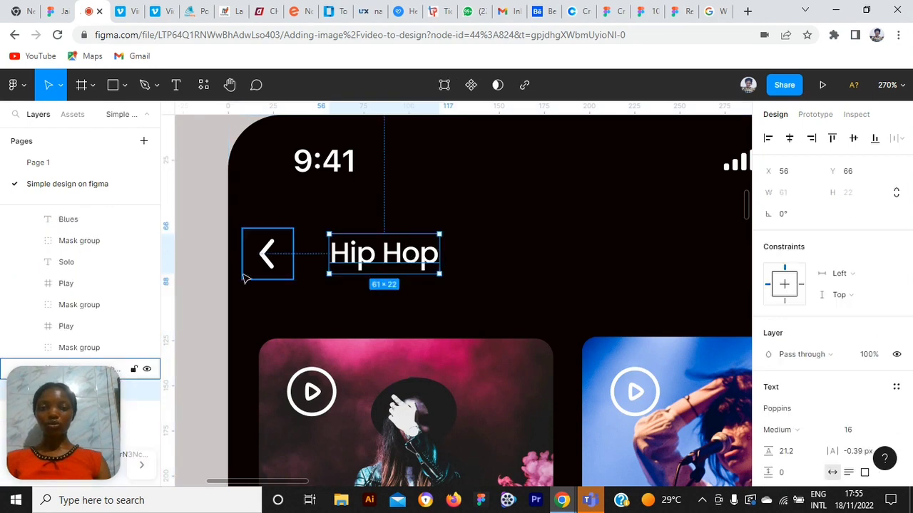
pyautogui.click(273, 256)
pyautogui.click(360, 267)
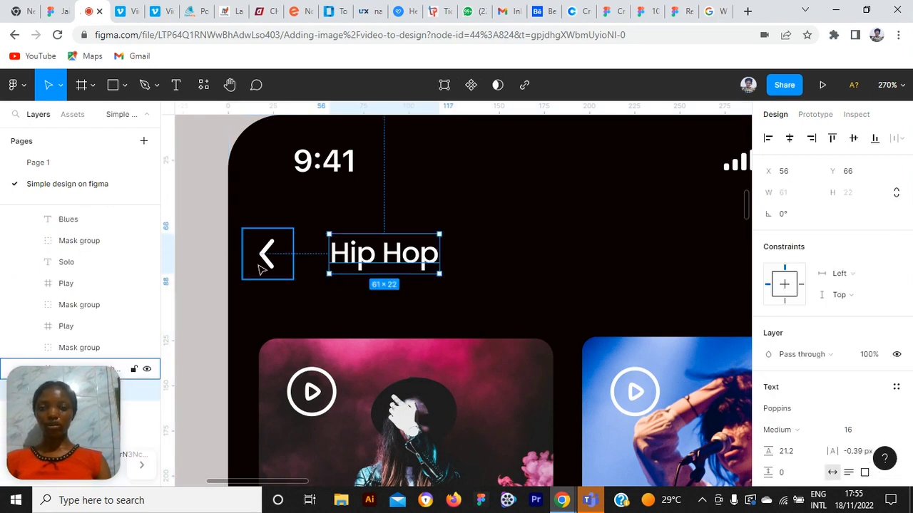
pyautogui.click(268, 255)
pyautogui.keyDown('shift'); pyautogui.click(363, 248); pyautogui.keyUp('shift')
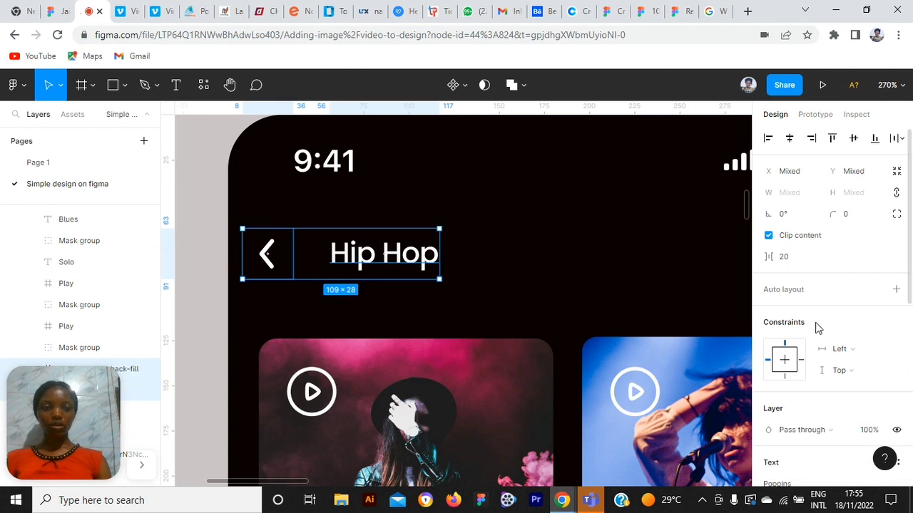
pyautogui.scroll(-3, 815, 326)
pyautogui.scroll(2, 777, 203)
pyautogui.scroll(1, 777, 204)
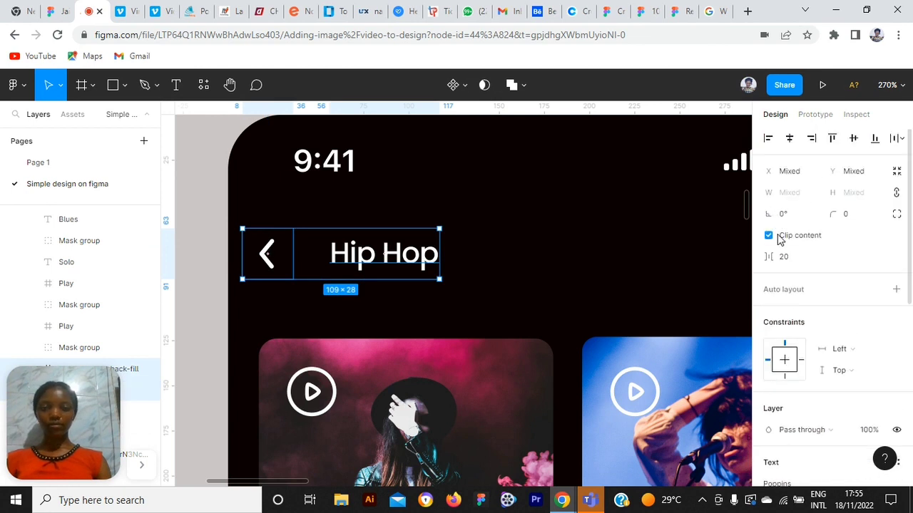
pyautogui.scroll(-2, 430, 310)
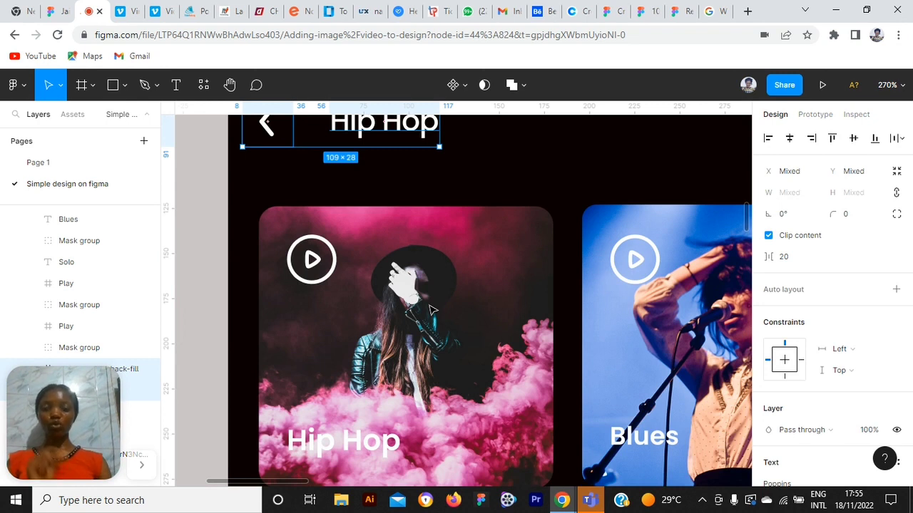
# Check the spacing between the back arrow and the Hip Hop text in the iPhone 13 mini frame's header against the Explore screen.
pyautogui.scroll(1, 430, 309)
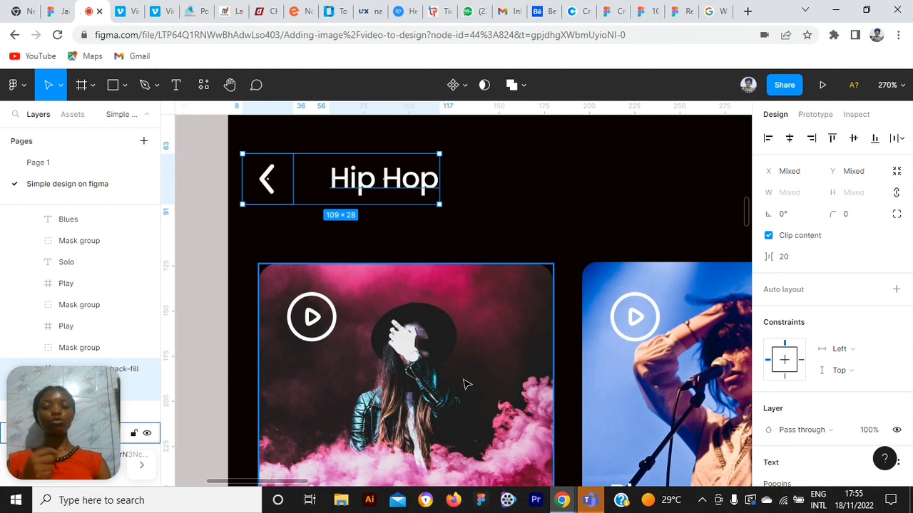
pyautogui.scroll(-15, 464, 383)
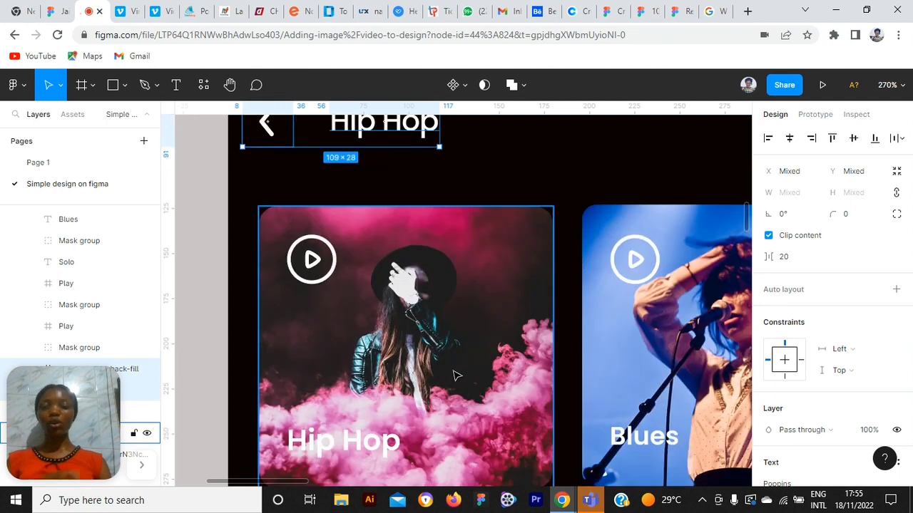
pyautogui.scroll(-9, 444, 358)
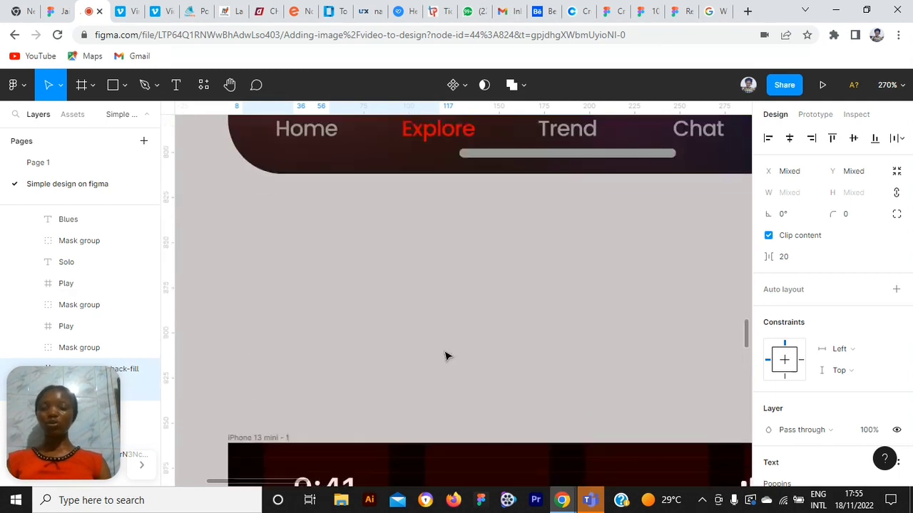
pyautogui.hotkey('shift', 'a')
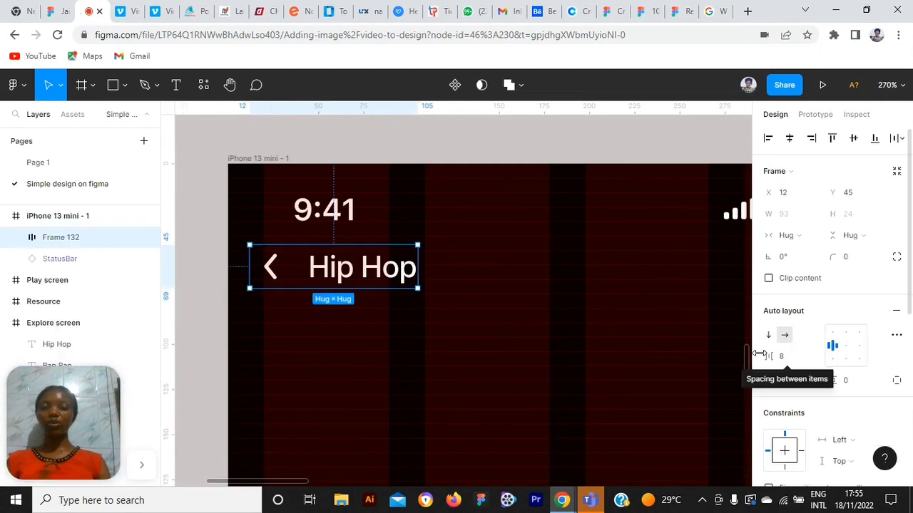
pyautogui.click(475, 338)
# Inspect the Explore screen's pink Hip Hop image card for its size and position.
pyautogui.scroll(-5, 475, 338)
pyautogui.scroll(8, 476, 339)
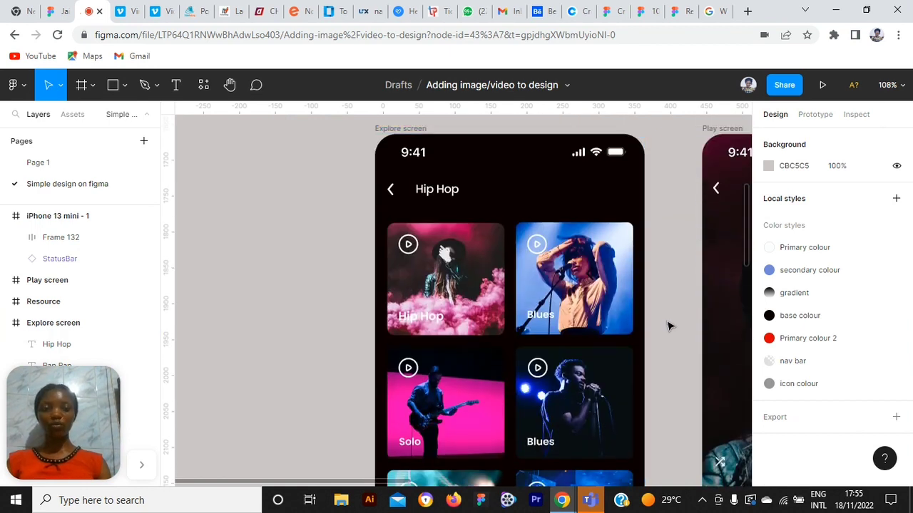
pyautogui.scroll(3, 668, 326)
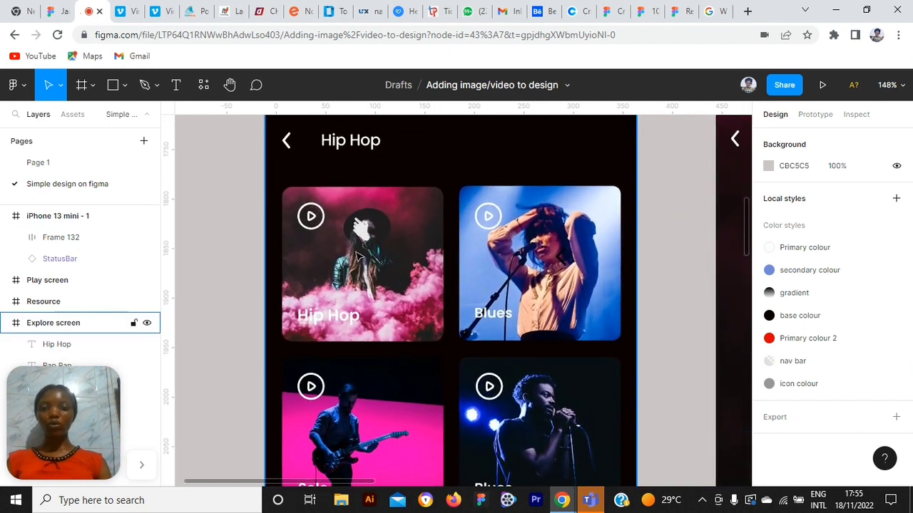
pyautogui.click(361, 254)
pyautogui.click(357, 219)
pyautogui.click(357, 218)
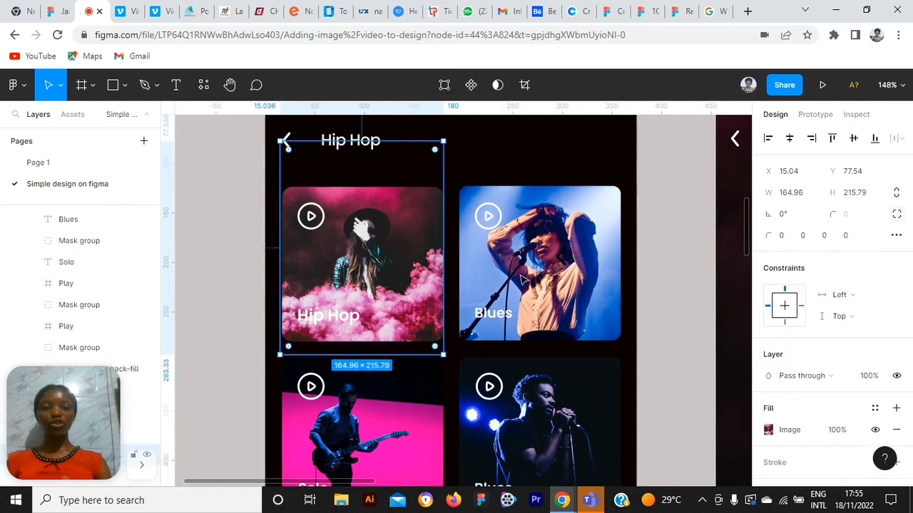
pyautogui.click(703, 289)
pyautogui.click(391, 269)
pyautogui.click(390, 269)
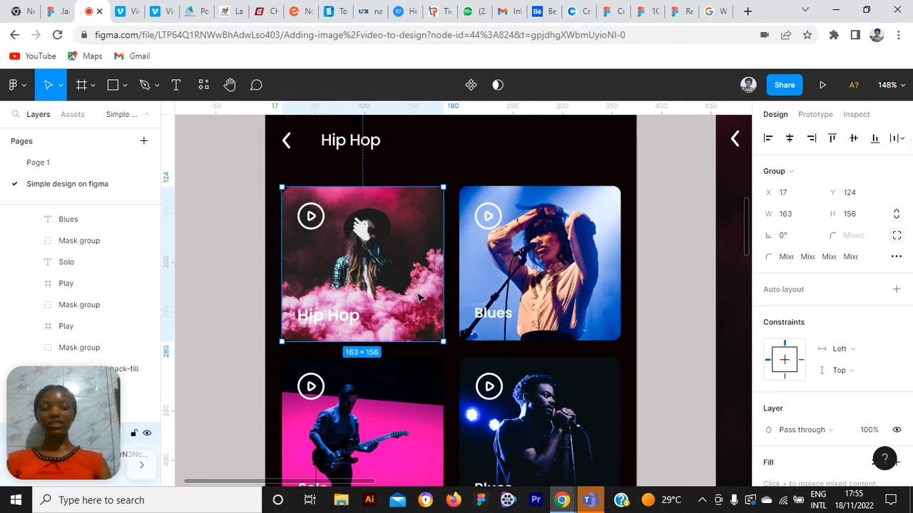
# Draw a rectangle about 131 × 116 below the Hip Hop header in the iPhone 13 mini frame, at X 20, Y 92.
pyautogui.scroll(-15, 419, 298)
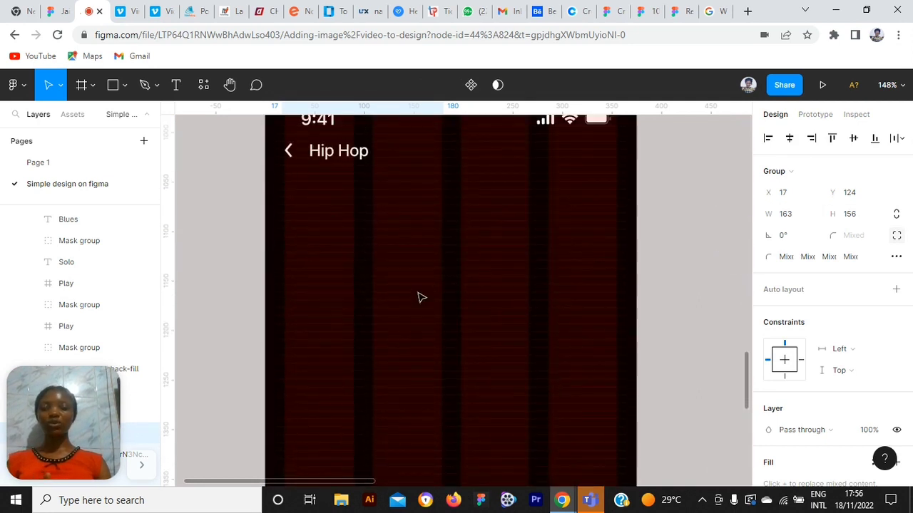
pyautogui.scroll(2, 419, 298)
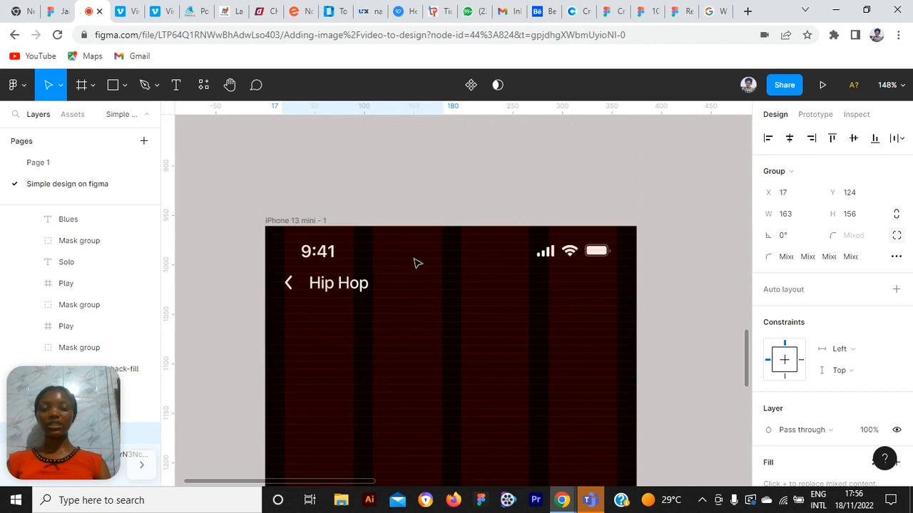
pyautogui.click(290, 223)
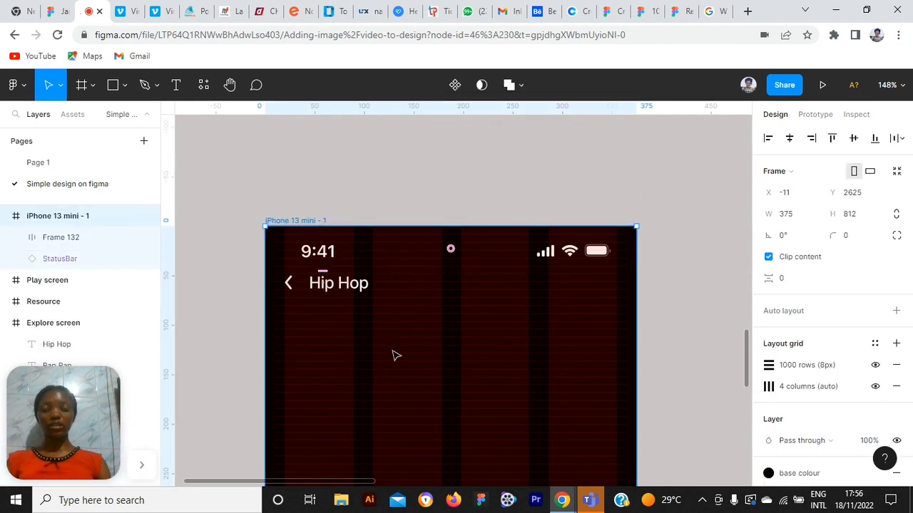
pyautogui.scroll(-2, 397, 355)
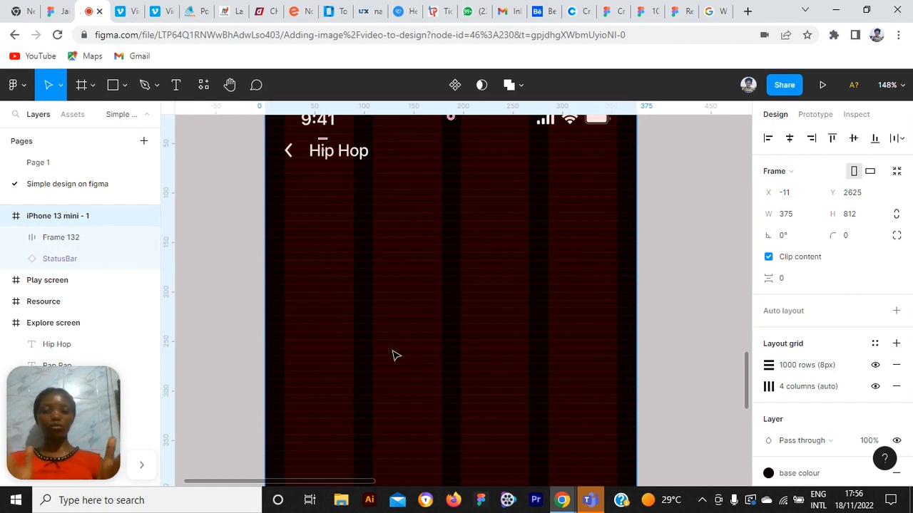
pyautogui.click(194, 152)
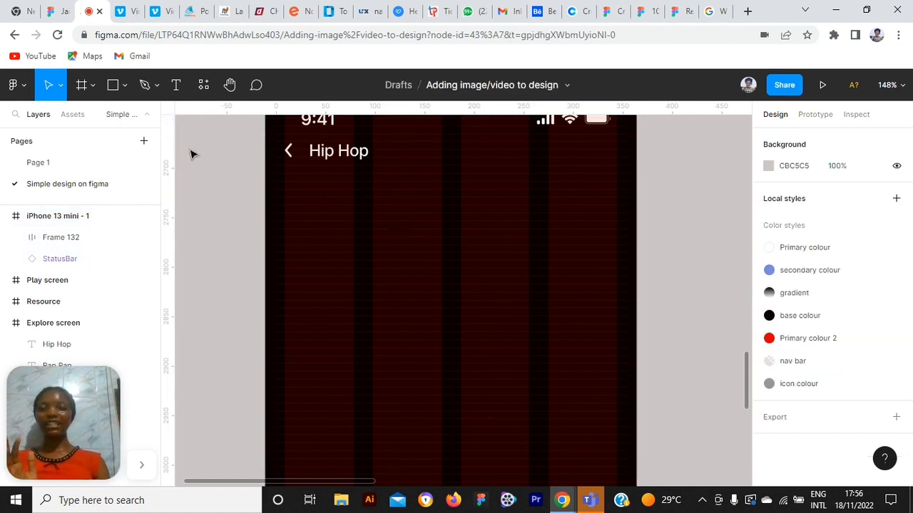
pyautogui.click(116, 87)
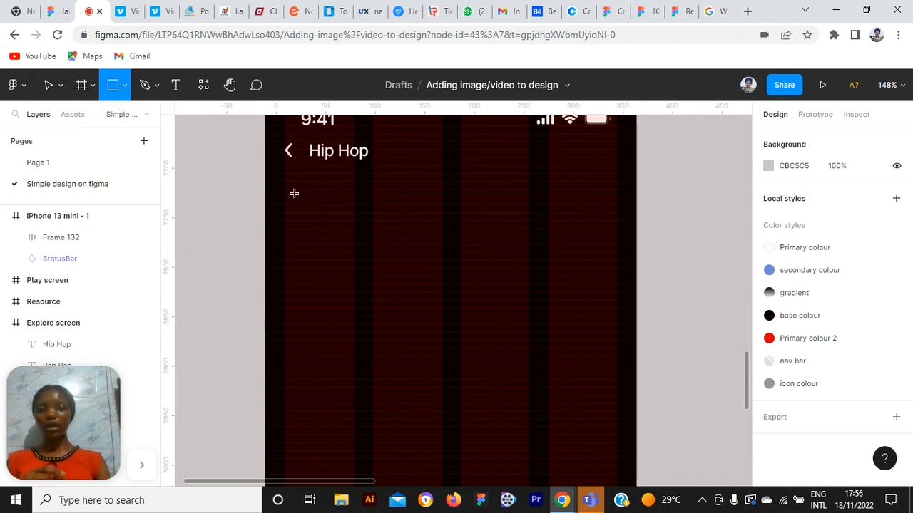
pyautogui.moveTo(292, 193)
pyautogui.mouseDown()
pyautogui.moveTo(383, 243)
pyautogui.moveTo(439, 296)
pyautogui.moveTo(437, 310)
pyautogui.mouseUp()
pyautogui.moveTo(374, 264); pyautogui.dragTo(364, 257)
pyautogui.moveTo(430, 259); pyautogui.dragTo(414, 258)
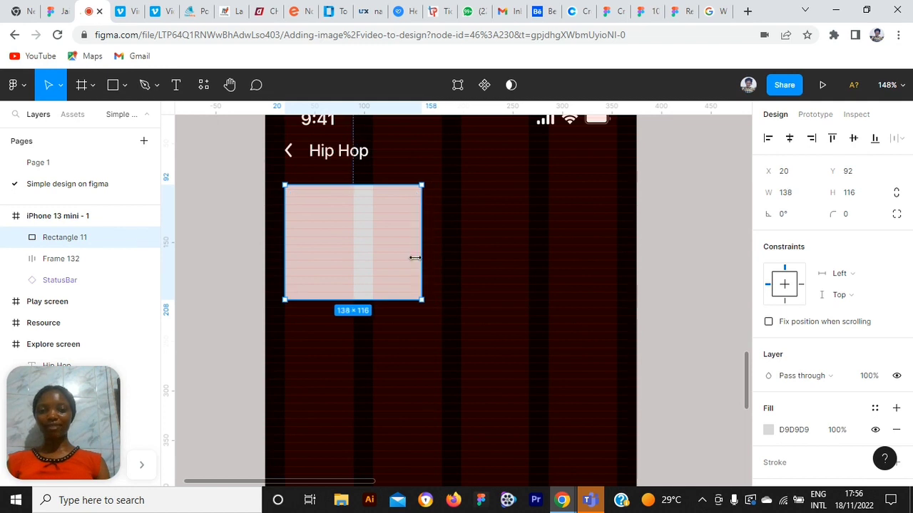
# Widen the rectangle to 158 so it spans the first two grid columns.
pyautogui.click(378, 400)
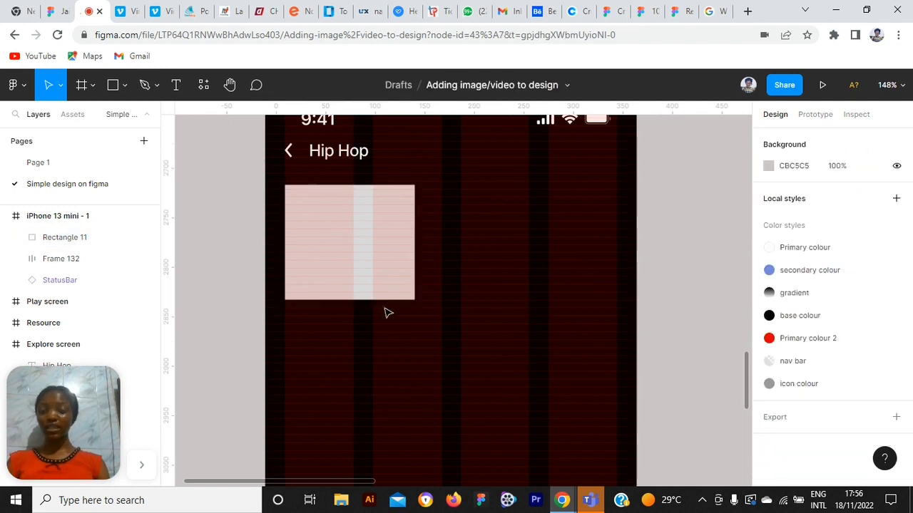
pyautogui.click(357, 260)
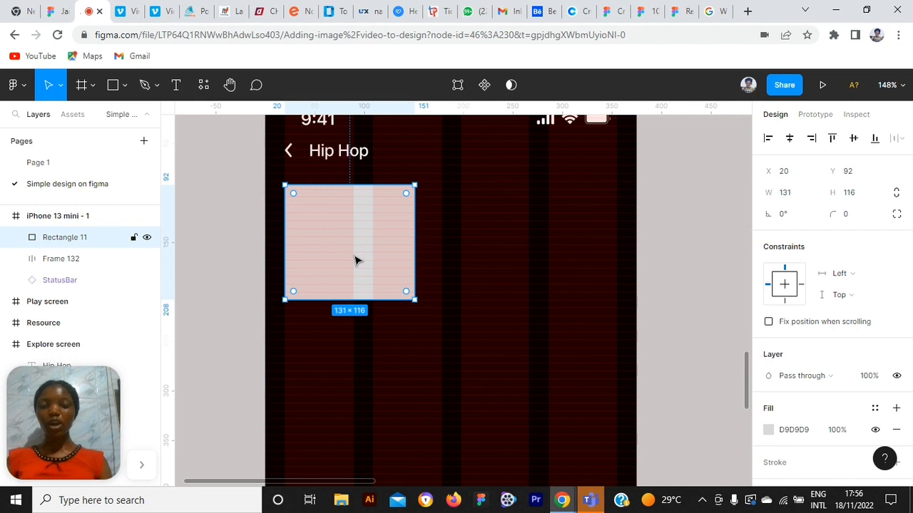
pyautogui.moveTo(415, 230); pyautogui.dragTo(440, 230)
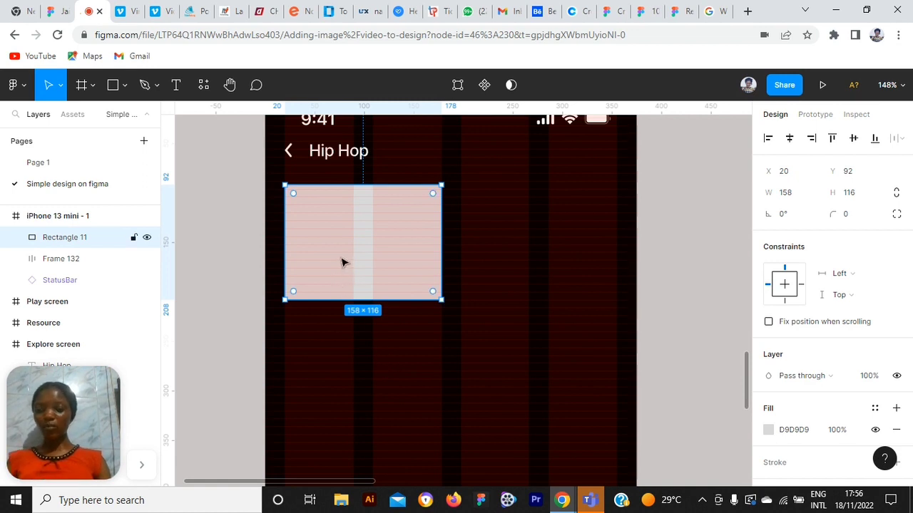
# Duplicate the rectangle beside the original over the last two grid columns, at X 198, Y 92.
pyautogui.moveTo(353, 258); pyautogui.dragTo(352, 259)
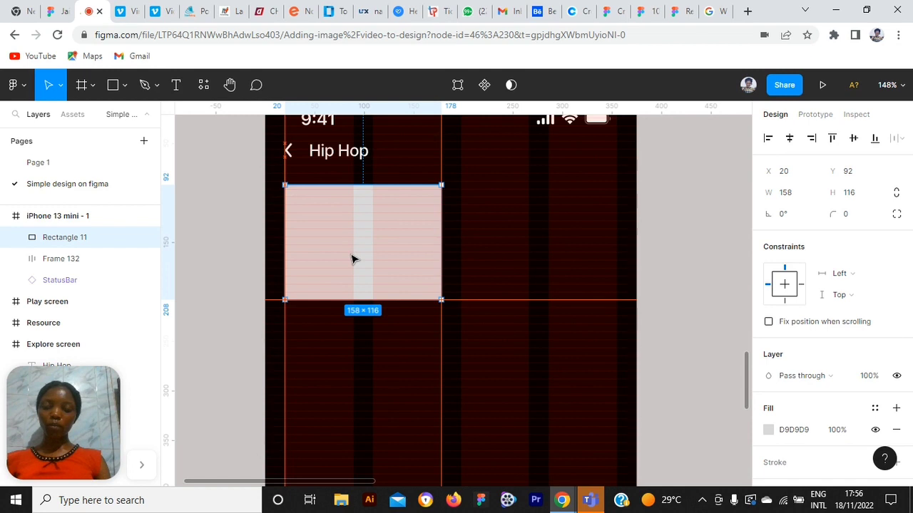
pyautogui.moveTo(352, 258); pyautogui.dragTo(528, 249)
pyautogui.keyDown('ctrl'); pyautogui.scroll(5, 497, 266); pyautogui.keyUp('ctrl')
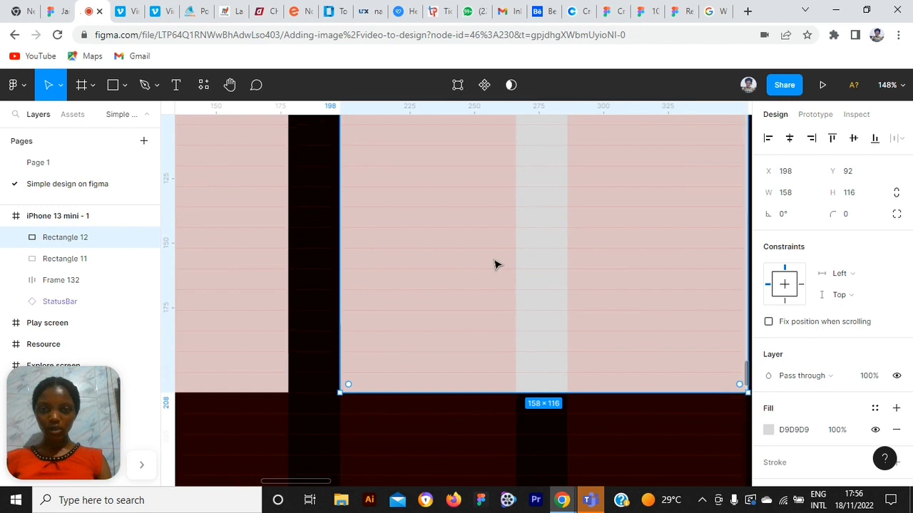
pyautogui.keyDown('ctrl'); pyautogui.scroll(-3, 456, 263); pyautogui.keyUp('ctrl')
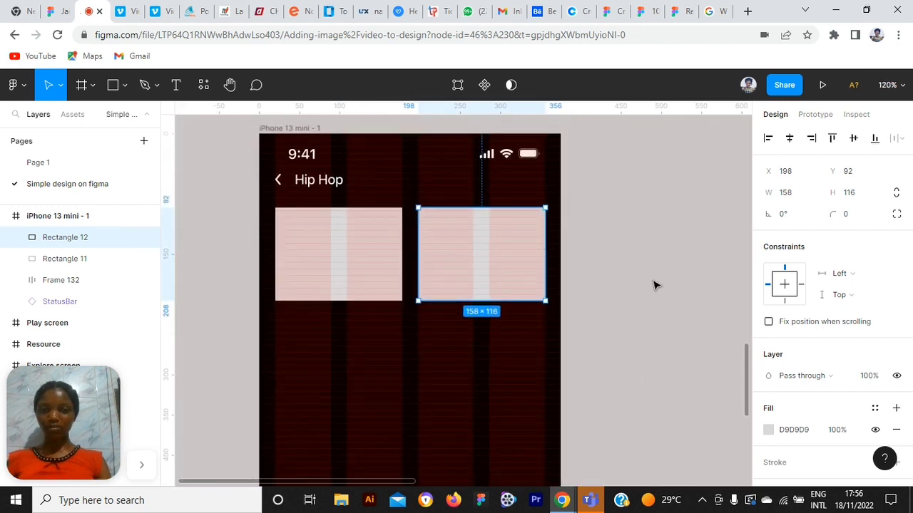
pyautogui.click(655, 285)
# Set the first rectangle's height to 156 to match the Hip Hop image card on the Explore screen.
pyautogui.scroll(6, 398, 279)
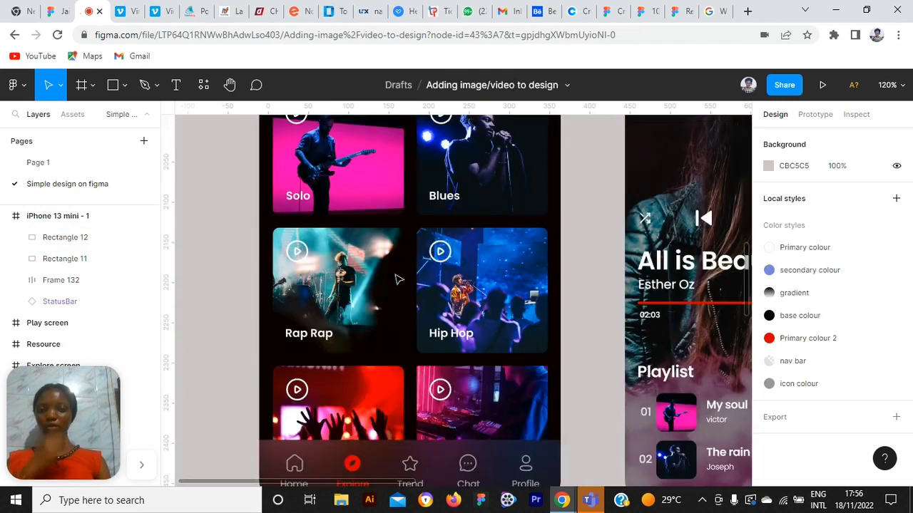
pyautogui.scroll(5, 397, 279)
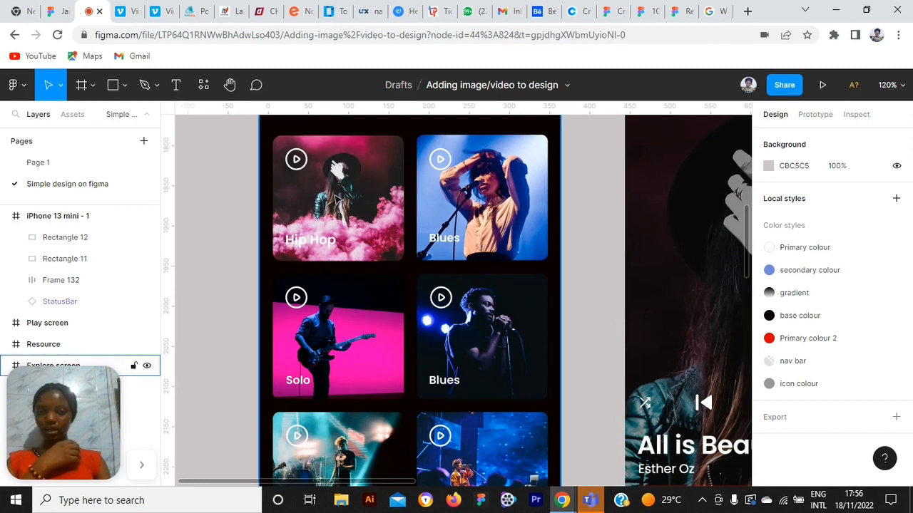
pyautogui.click(385, 253)
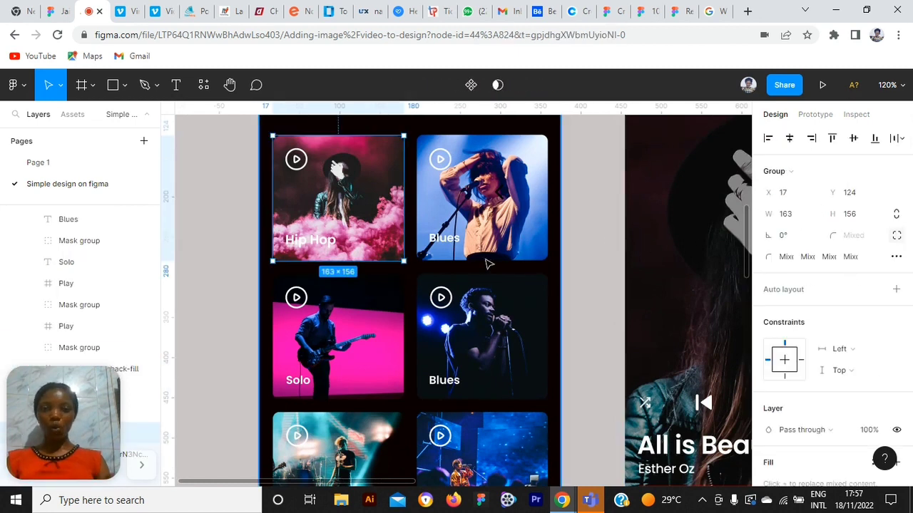
pyautogui.scroll(-3, 430, 265)
pyautogui.scroll(-16, 410, 262)
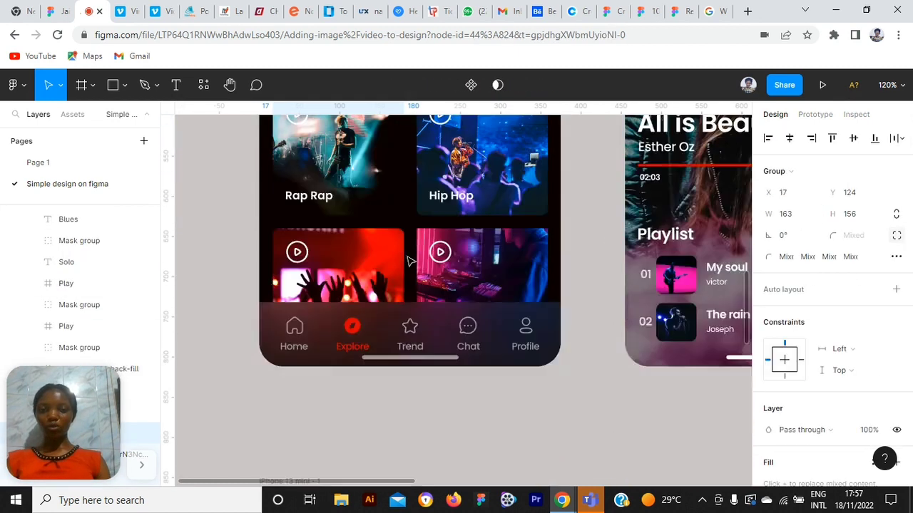
pyautogui.click(361, 230)
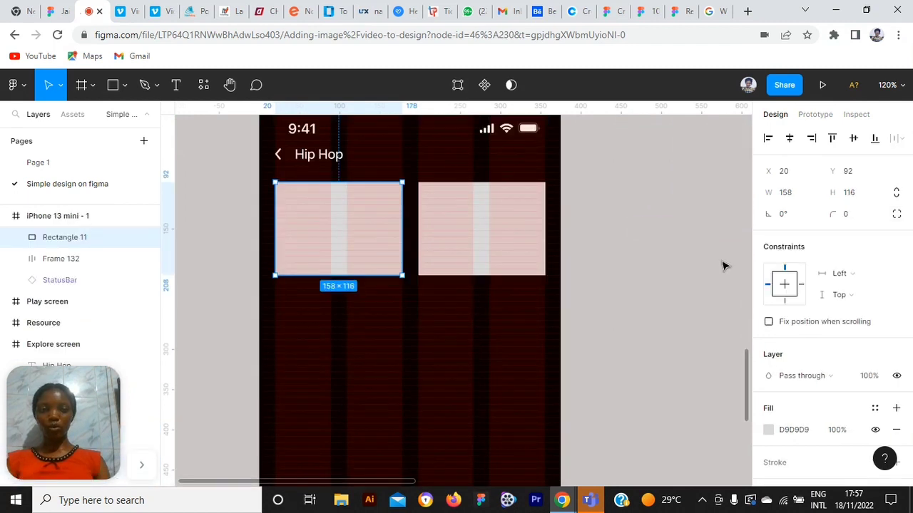
pyautogui.click(831, 193)
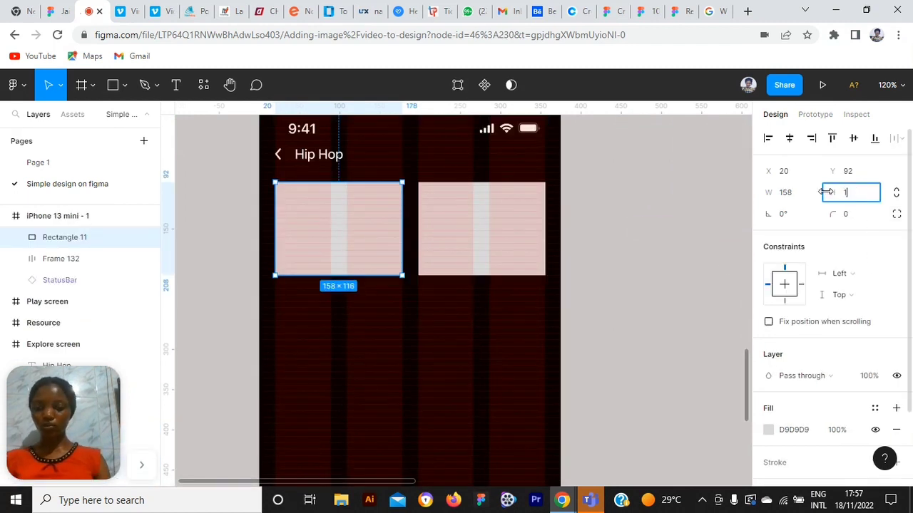
pyautogui.press('Return')
# Set the duplicated rectangle's height to 156 as well.
pyautogui.click(544, 238)
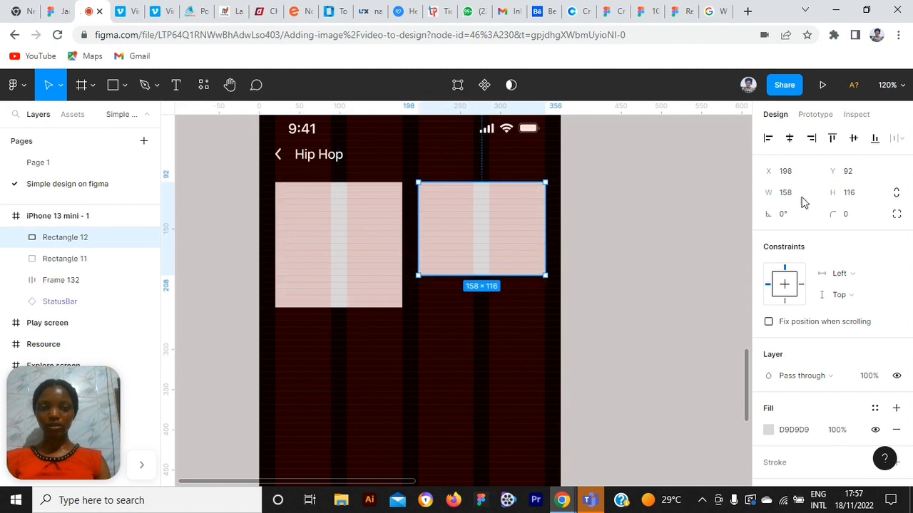
pyautogui.click(833, 195)
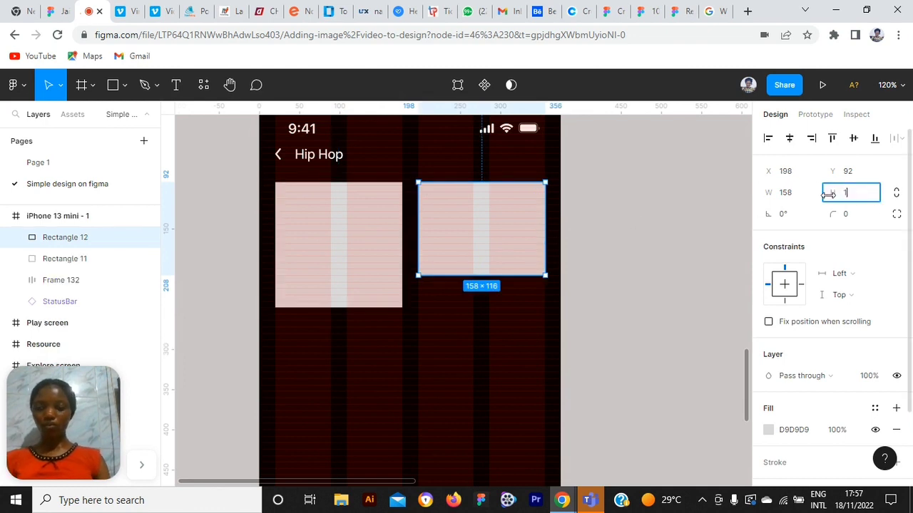
pyautogui.press('Return')
pyautogui.click(635, 321)
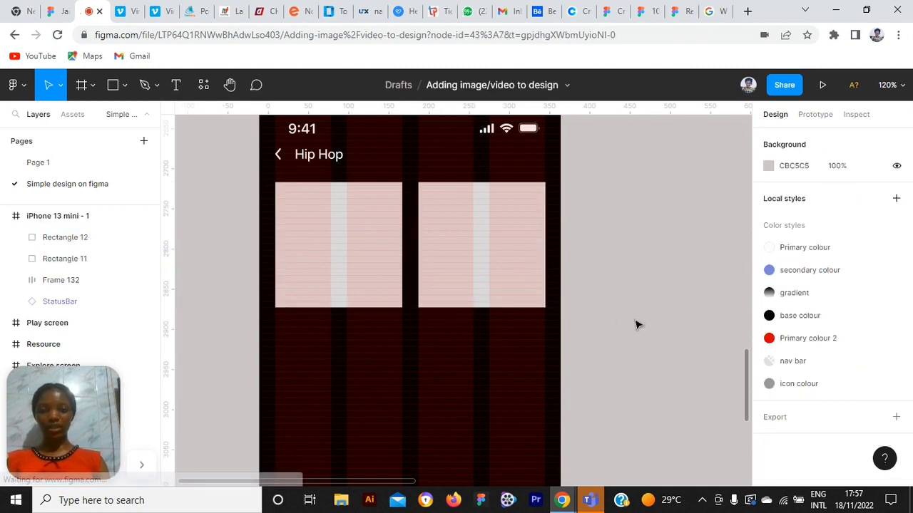
# Compare the position and spacing of the Explore screen's Hip Hop card with the first rectangle below the new header.
pyautogui.scroll(10, 635, 321)
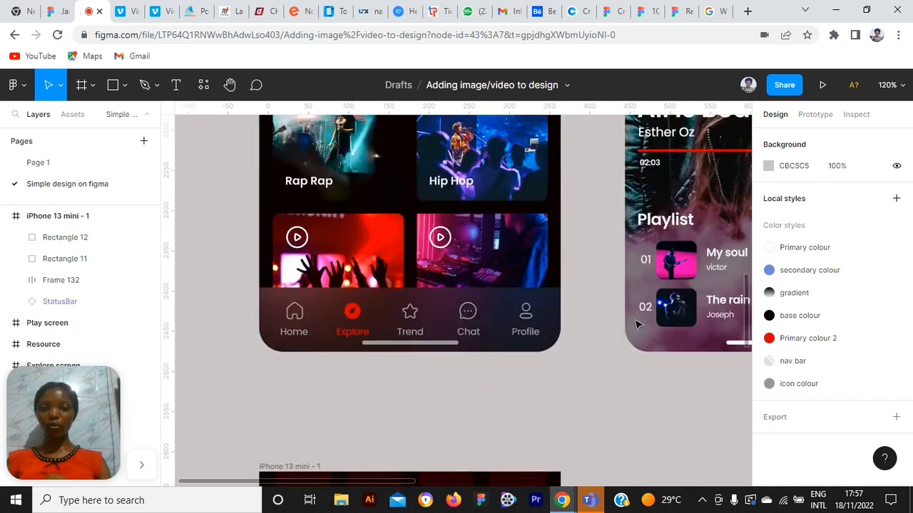
pyautogui.scroll(2, 371, 181)
pyautogui.click(365, 182)
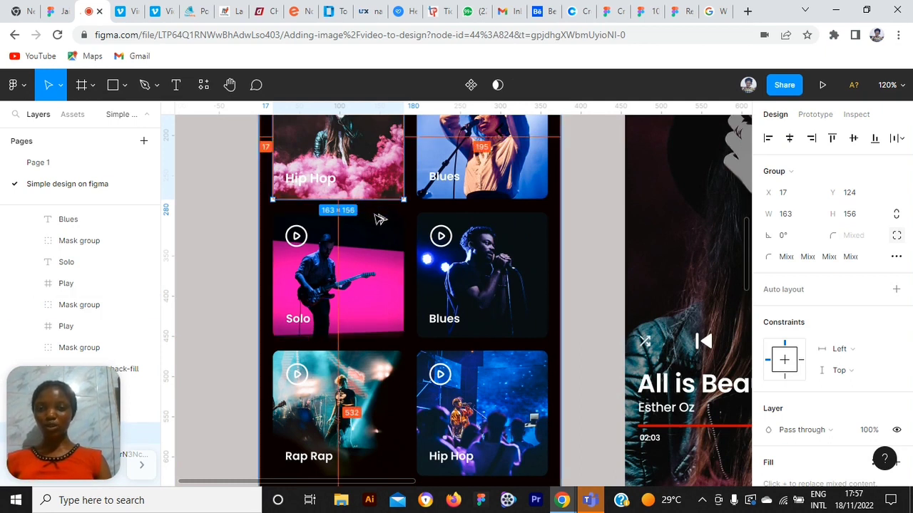
pyautogui.scroll(-1, 397, 337)
pyautogui.scroll(-10, 397, 336)
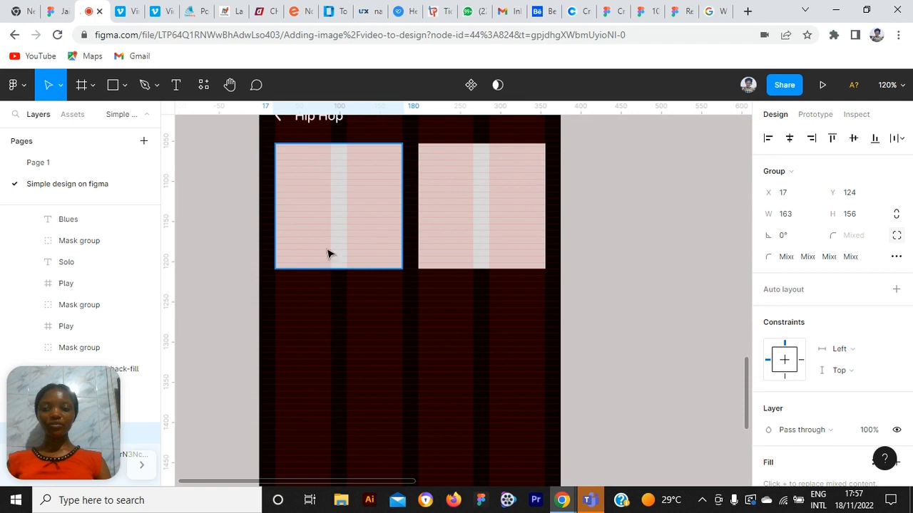
pyautogui.scroll(5, 279, 200)
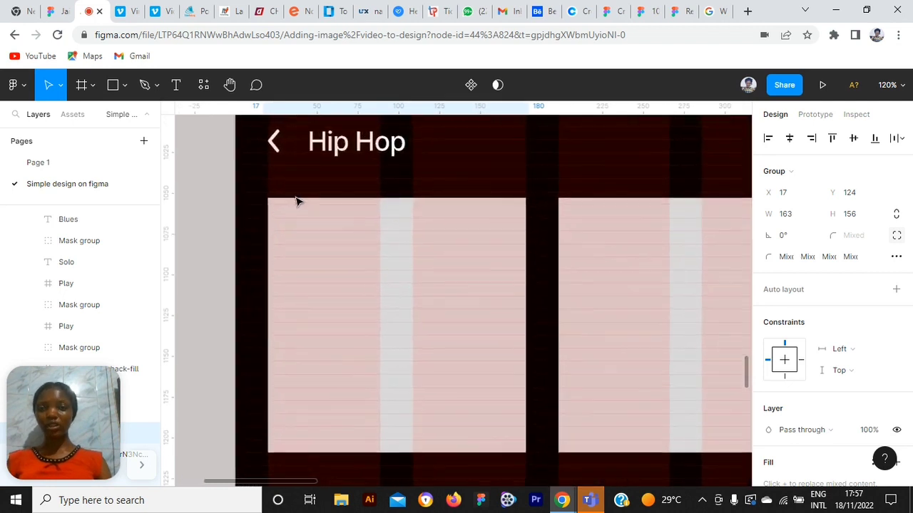
pyautogui.scroll(-3, 409, 243)
pyautogui.click(407, 240)
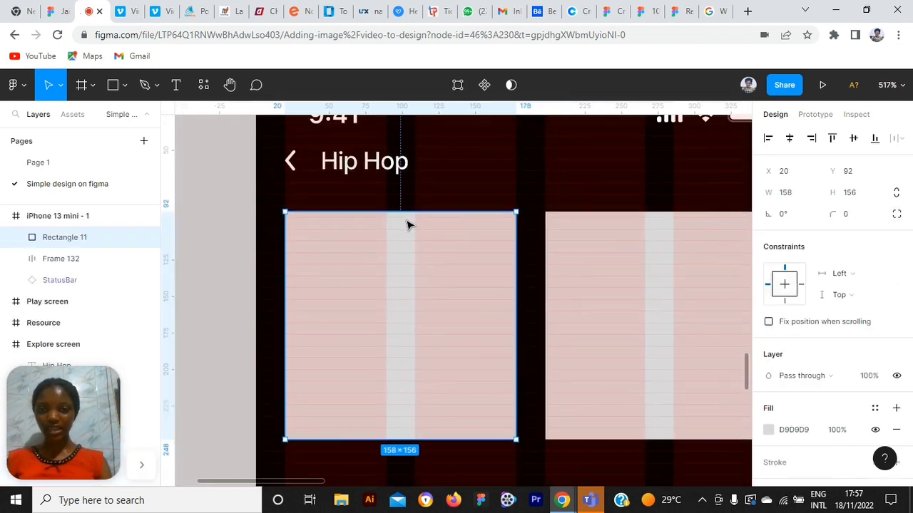
# Select both rectangles below the Hip Hop header and nudge them up together to Y 88.
pyautogui.scroll(3, 387, 228)
pyautogui.scroll(4, 385, 229)
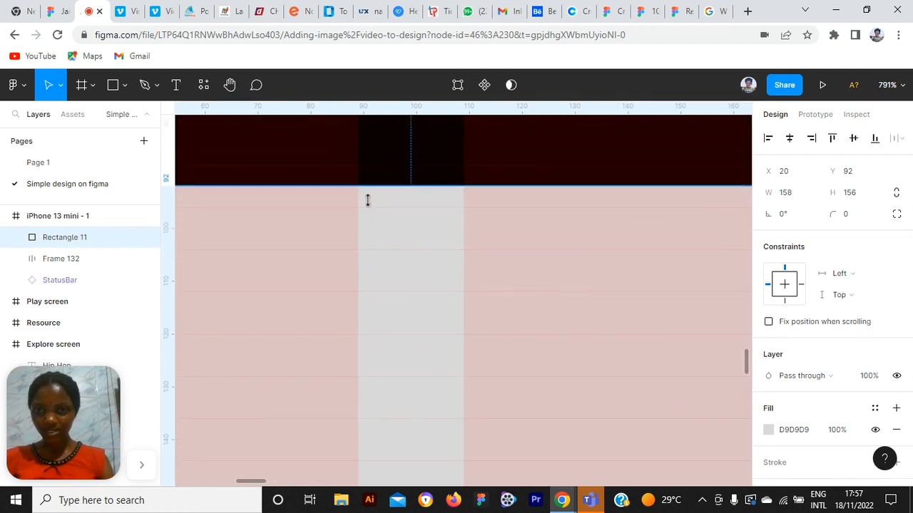
pyautogui.scroll(3, 370, 211)
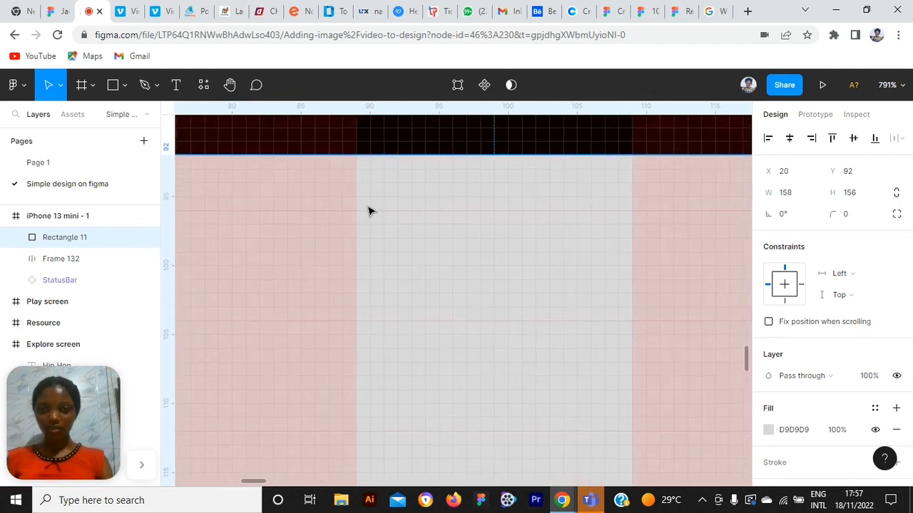
pyautogui.scroll(-6, 374, 184)
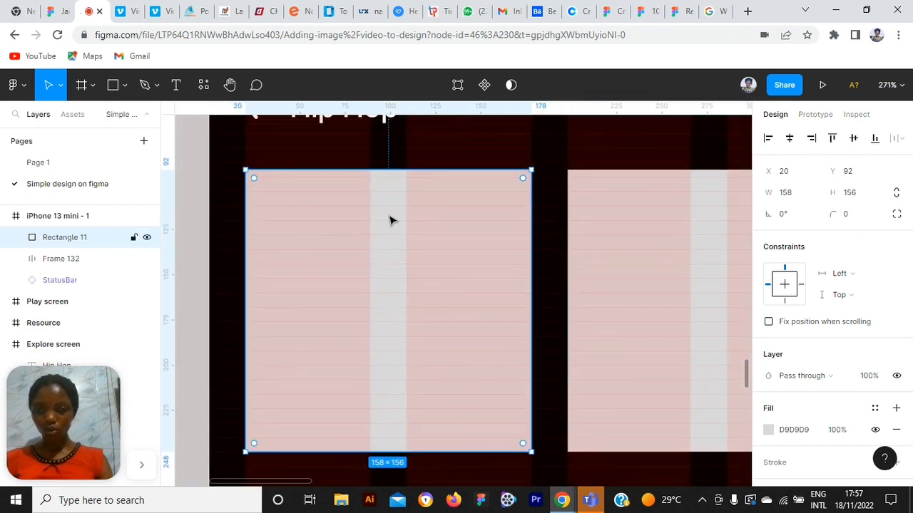
pyautogui.keyDown('shift'); pyautogui.click(601, 206); pyautogui.keyUp('shift')
pyautogui.press('Up')
pyautogui.press('Up')
pyautogui.press('Up')
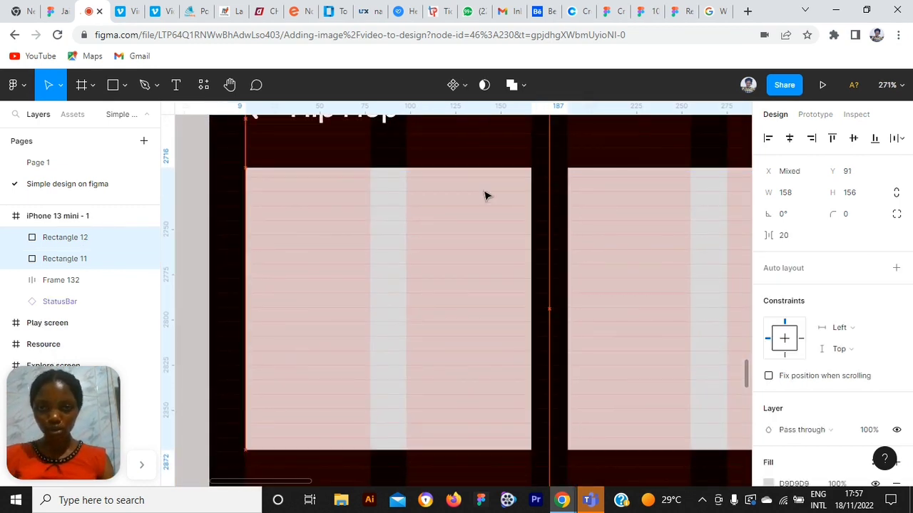
pyautogui.scroll(1, 399, 186)
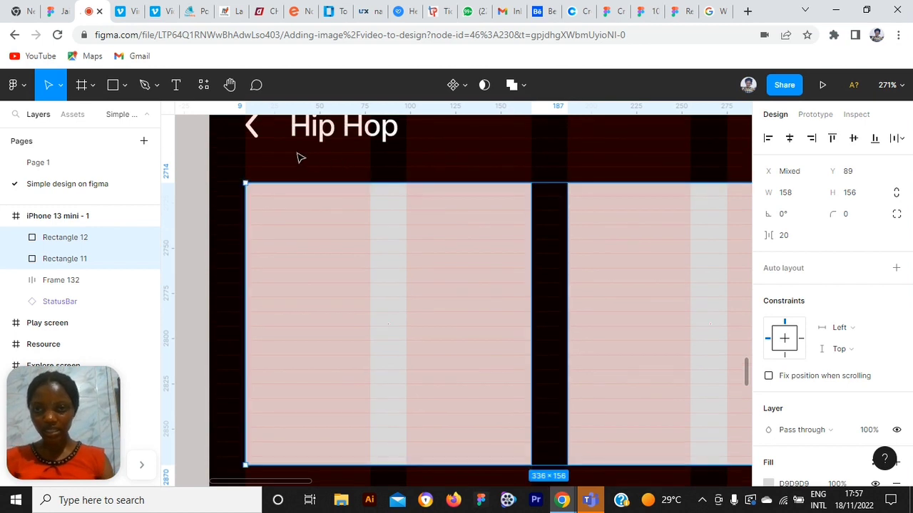
pyautogui.scroll(4, 300, 154)
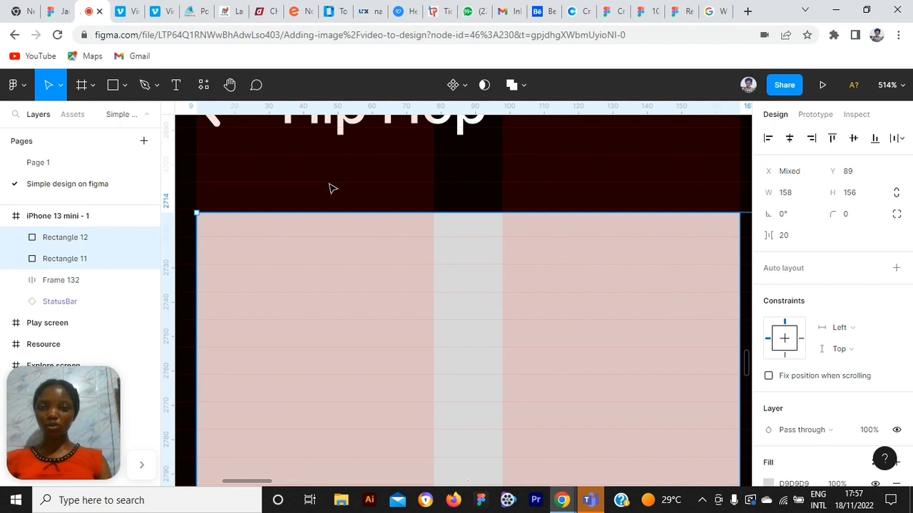
pyautogui.scroll(5, 379, 236)
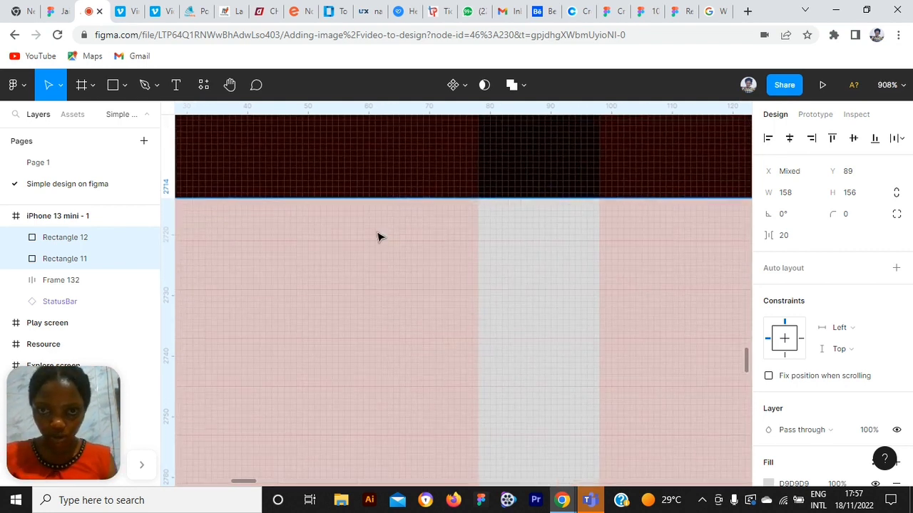
pyautogui.scroll(-4, 379, 236)
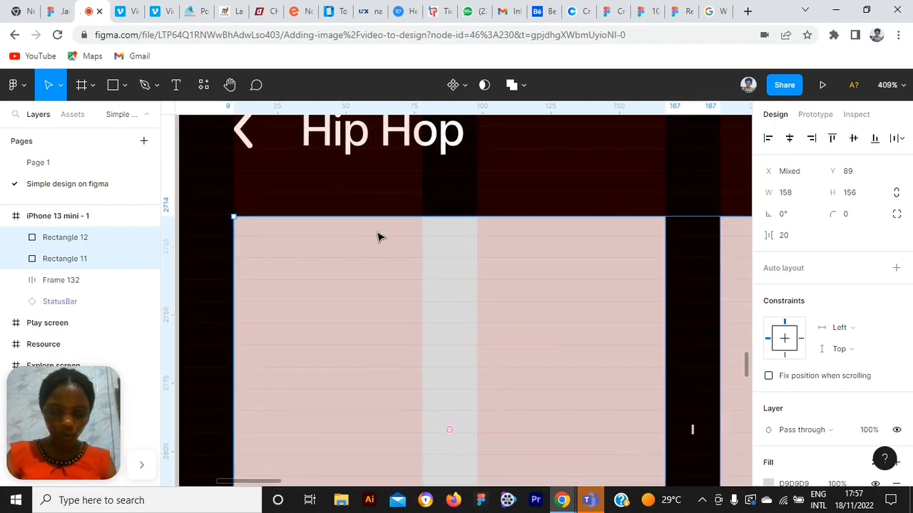
pyautogui.press('Up')
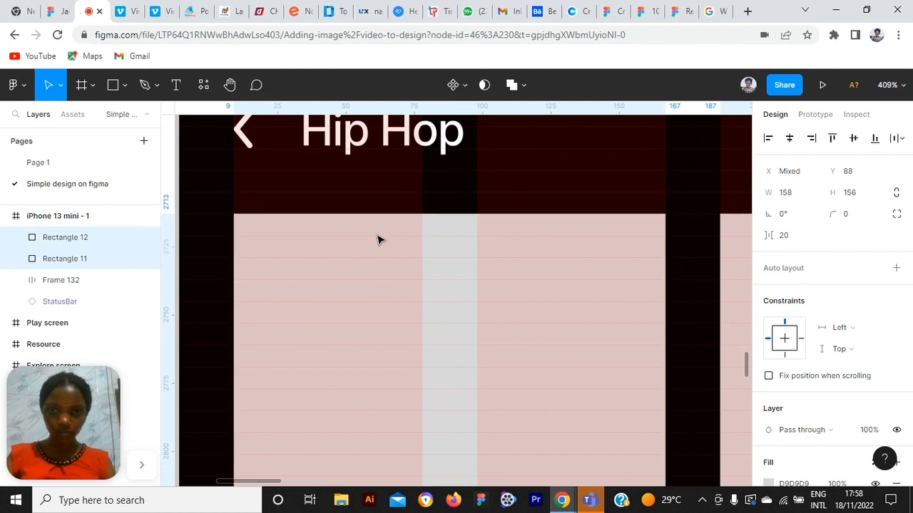
# Duplicate the pair of rectangles downward into three more evenly spaced rows, placing the last row at Y 604.
pyautogui.scroll(-3, 379, 239)
pyautogui.scroll(-1, 393, 263)
pyautogui.scroll(2, 364, 142)
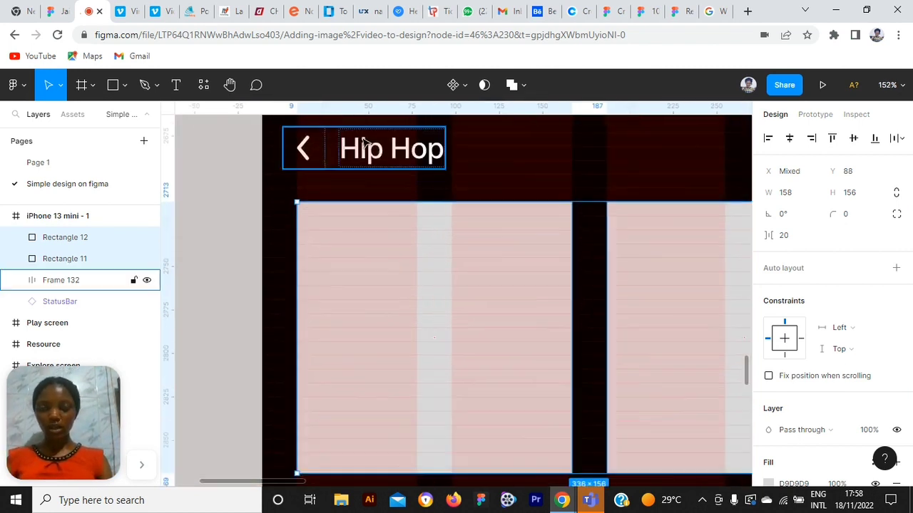
pyautogui.scroll(2, 363, 143)
pyautogui.scroll(-2, 355, 224)
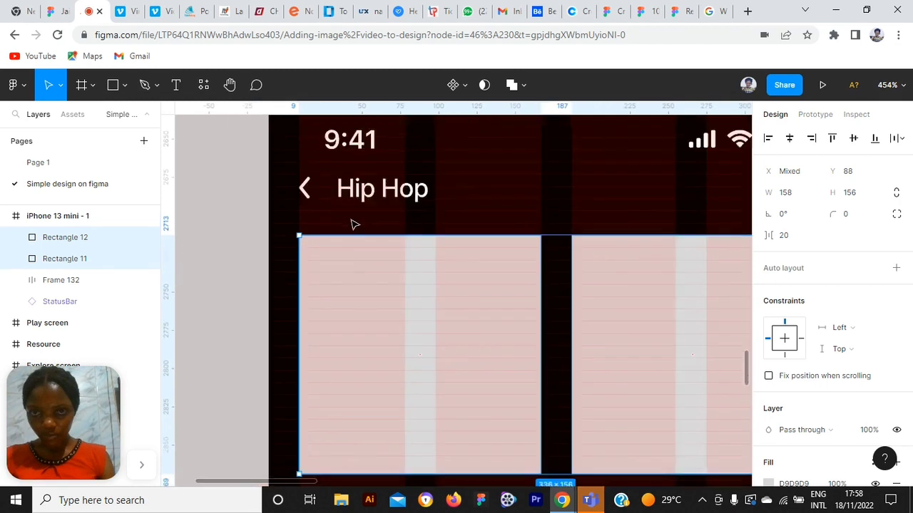
pyautogui.scroll(-5, 354, 225)
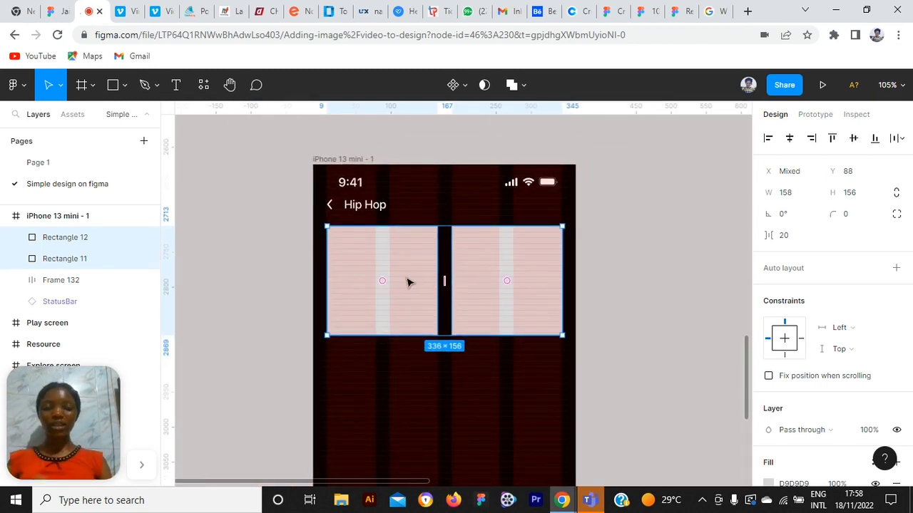
pyautogui.scroll(-1, 408, 283)
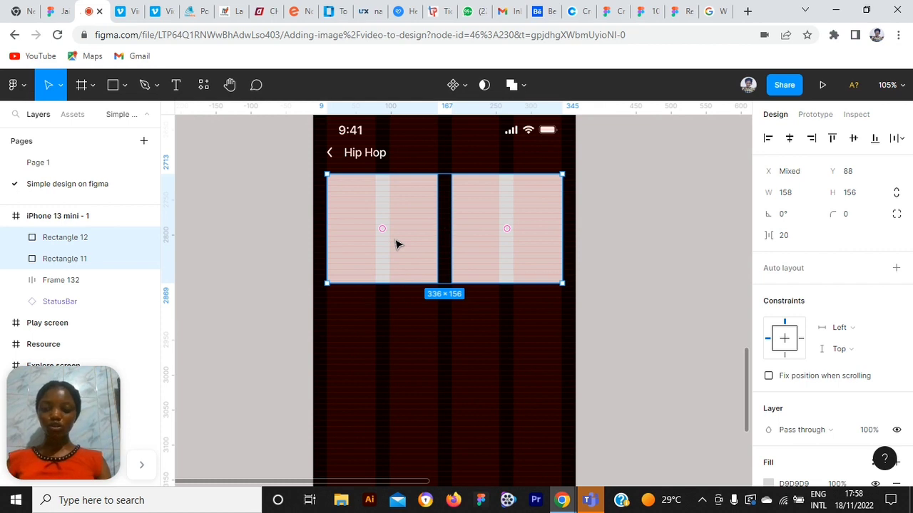
pyautogui.moveTo(397, 245); pyautogui.dragTo(388, 431)
pyautogui.scroll(-2, 389, 431)
pyautogui.scroll(5, 408, 372)
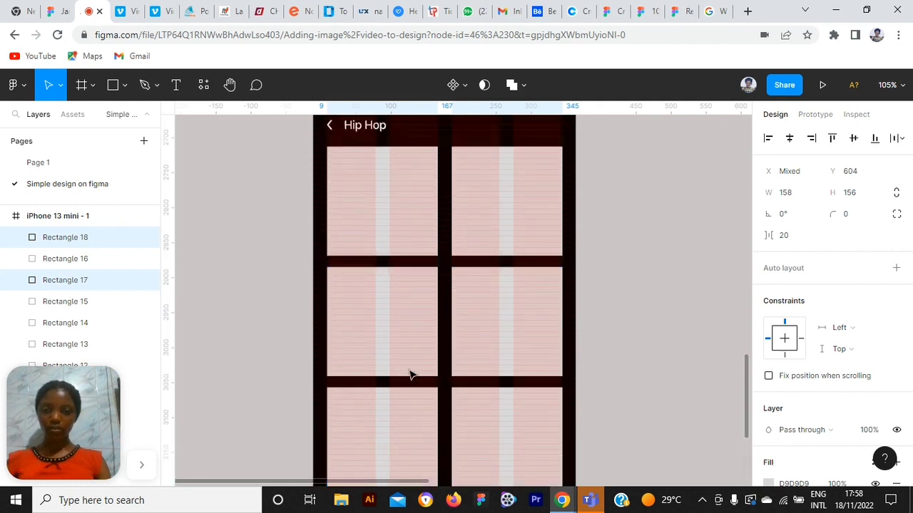
# Compare the rows of rectangles in the iPhone 13 mini frame with the Explore screen's image-card grid.
pyautogui.scroll(-2, 408, 369)
pyautogui.scroll(-2, 385, 285)
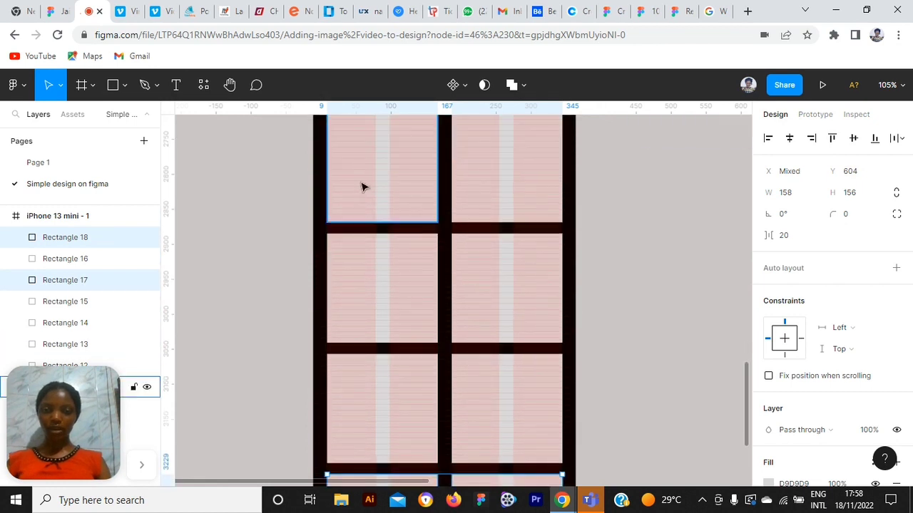
pyautogui.scroll(-2, 403, 410)
pyautogui.scroll(10, 397, 407)
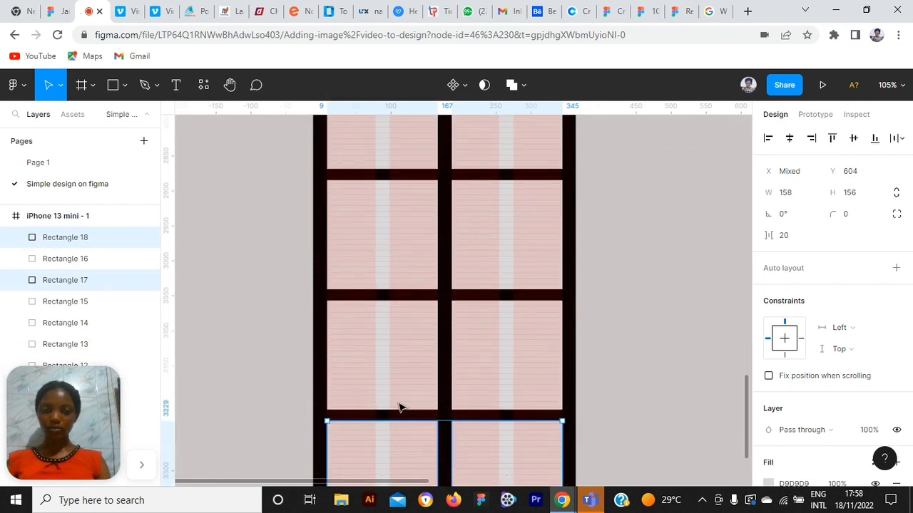
pyautogui.scroll(-4, 399, 407)
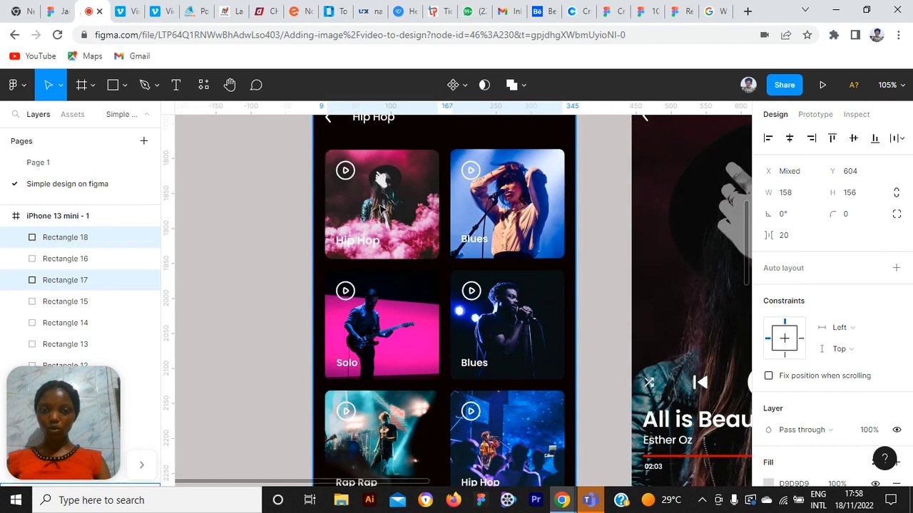
pyautogui.scroll(-4, 393, 339)
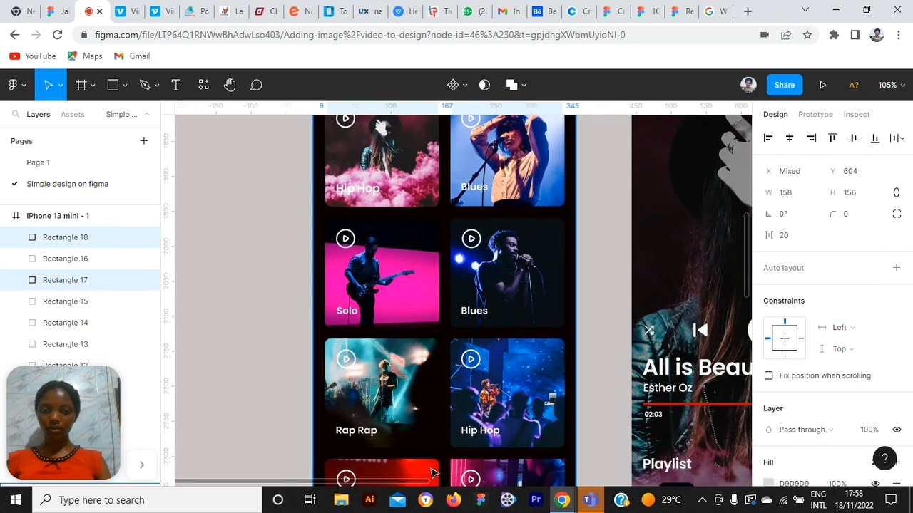
pyautogui.scroll(-8, 398, 447)
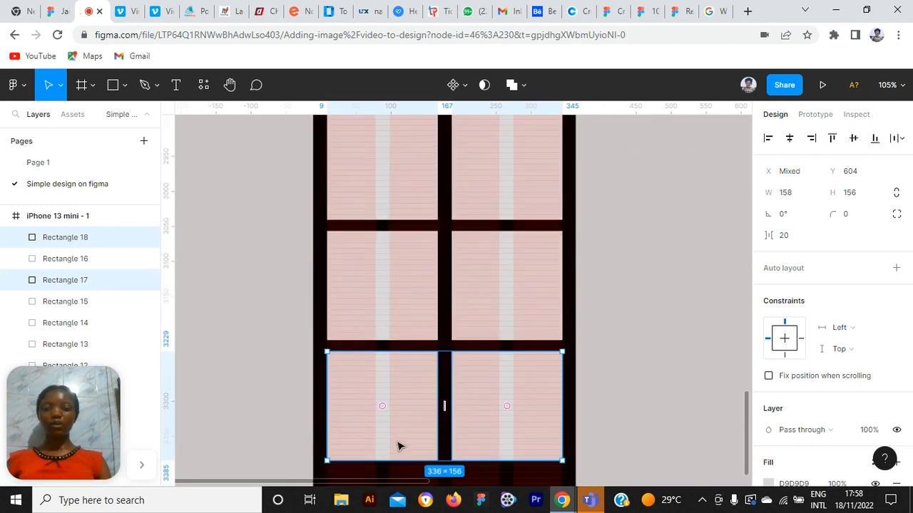
pyautogui.scroll(1, 401, 436)
pyautogui.scroll(2, 403, 429)
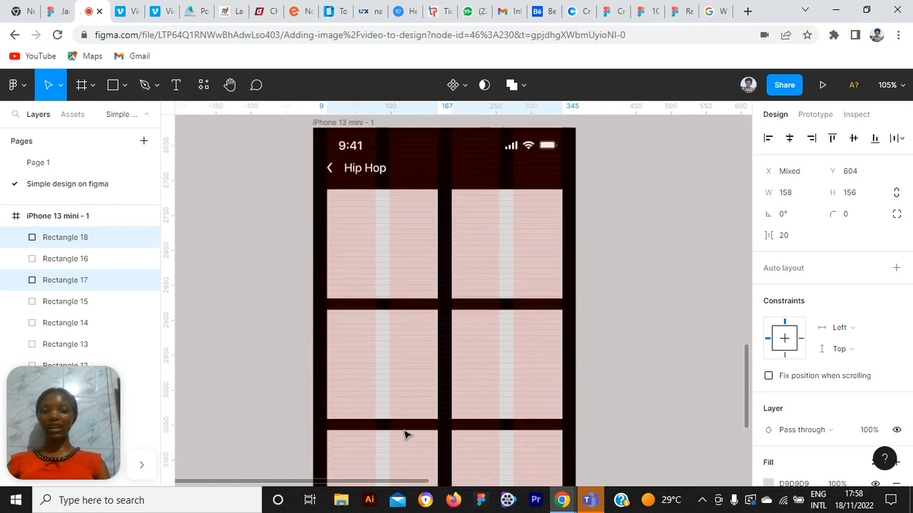
pyautogui.scroll(-3, 413, 435)
pyautogui.scroll(-3, 413, 435)
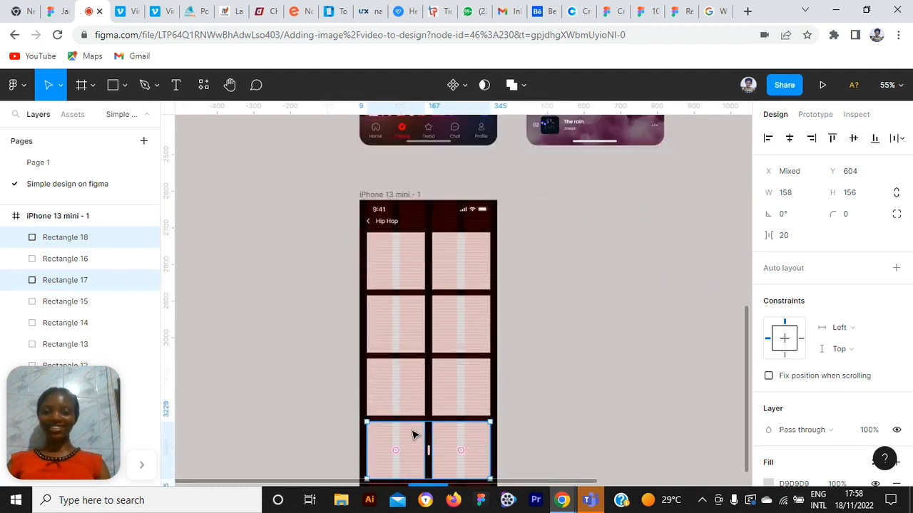
pyautogui.click(430, 448)
pyautogui.scroll(4, 430, 448)
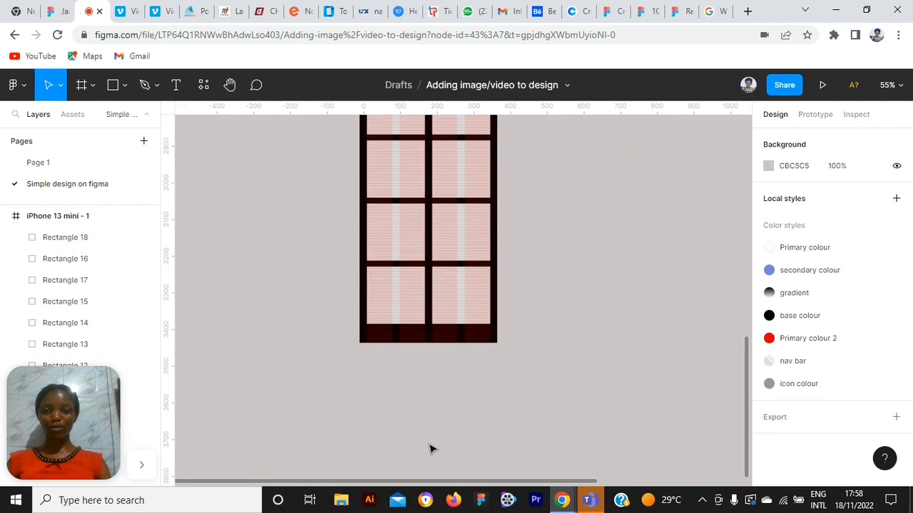
pyautogui.scroll(-1, 430, 449)
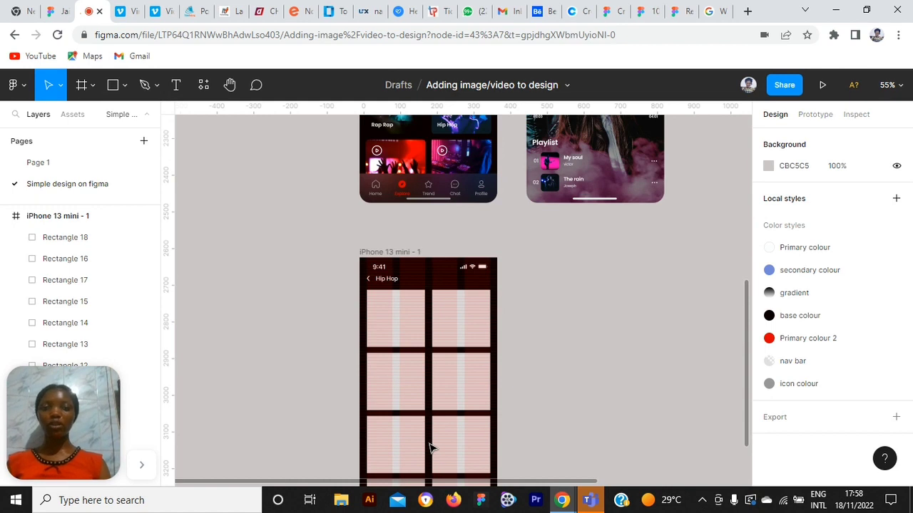
# Move the Resource image frame down beside the iPhone 13 mini frame, at X -1859, Y 2950.
pyautogui.scroll(10, 495, 349)
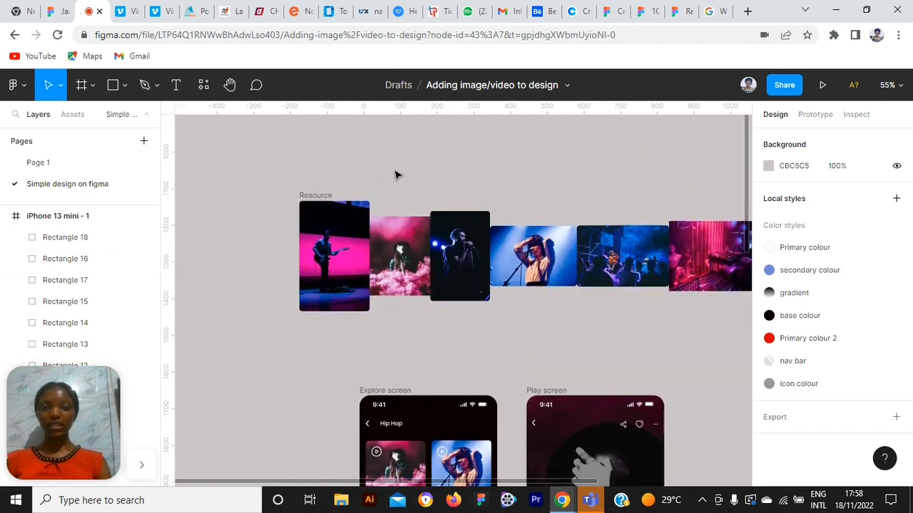
pyautogui.click(303, 196)
pyautogui.moveTo(435, 246); pyautogui.dragTo(317, 300)
pyautogui.scroll(-5, 338, 418)
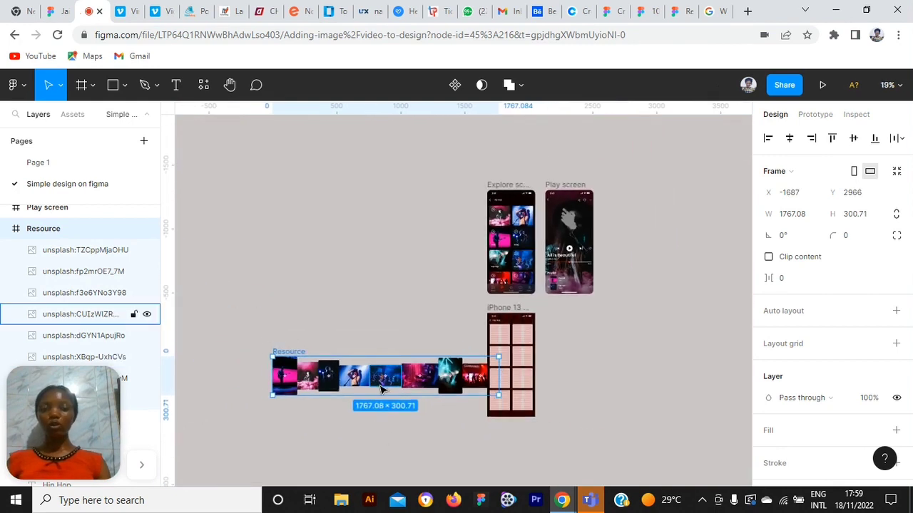
pyautogui.moveTo(382, 389); pyautogui.dragTo(360, 389)
pyautogui.click(365, 441)
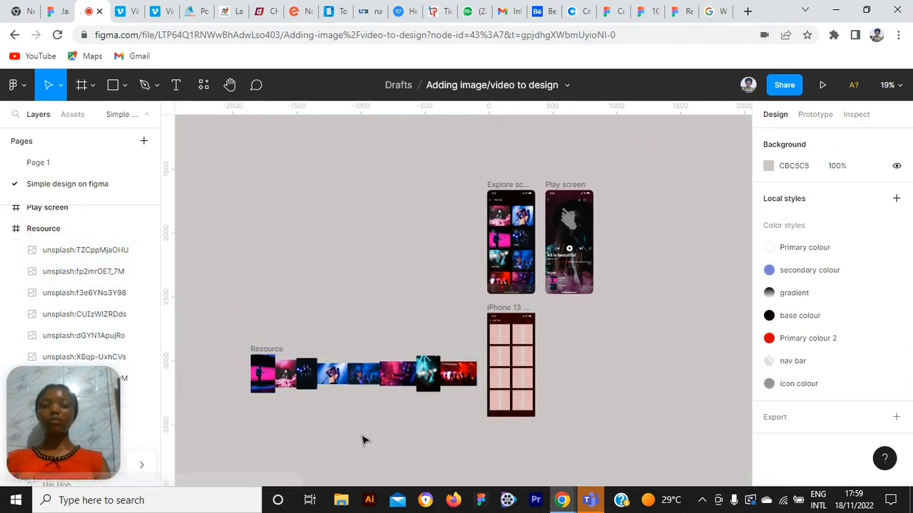
# Search the Unsplash plugin for music images, browse the results and close the plugin.
pyautogui.click(16, 86)
pyautogui.moveTo(57, 305)
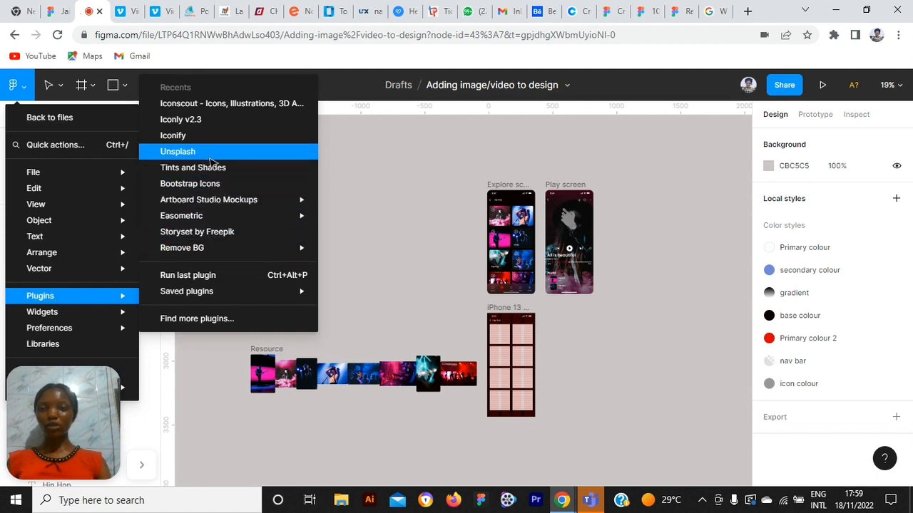
pyautogui.click(209, 157)
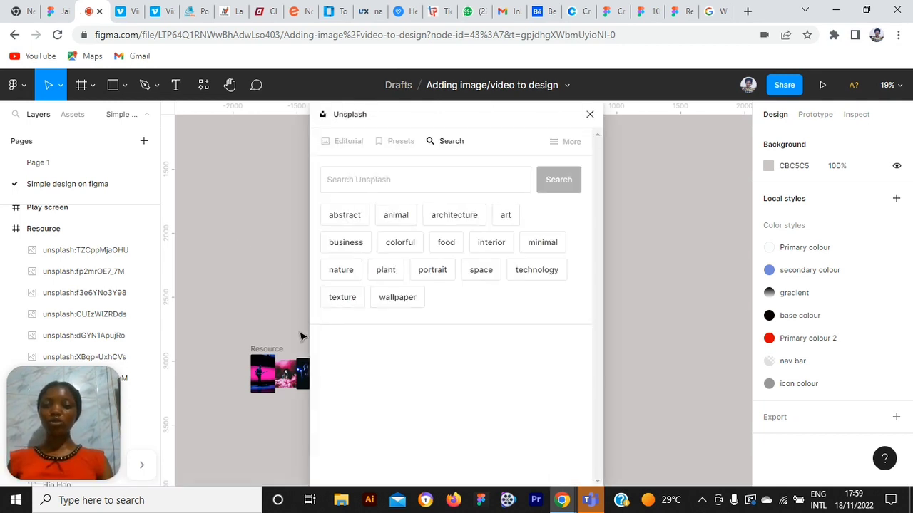
pyautogui.click(367, 183)
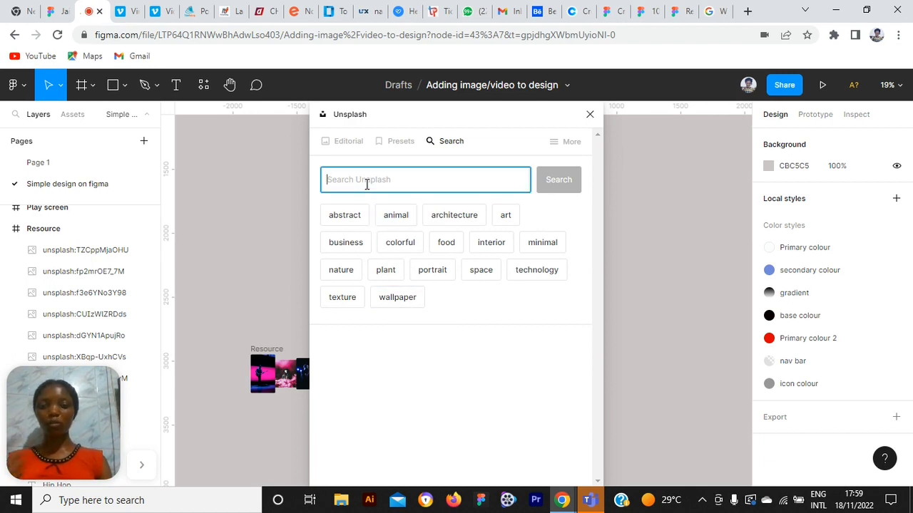
pyautogui.write('mus')
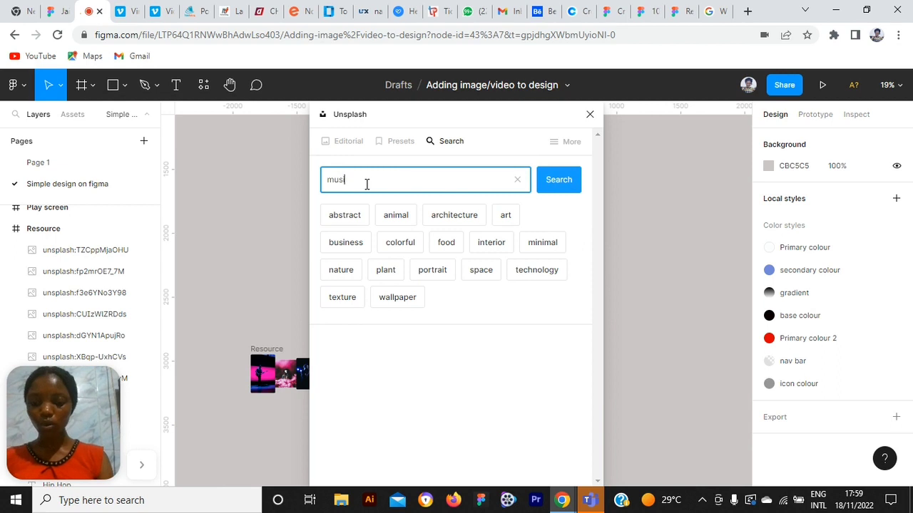
pyautogui.press('Return')
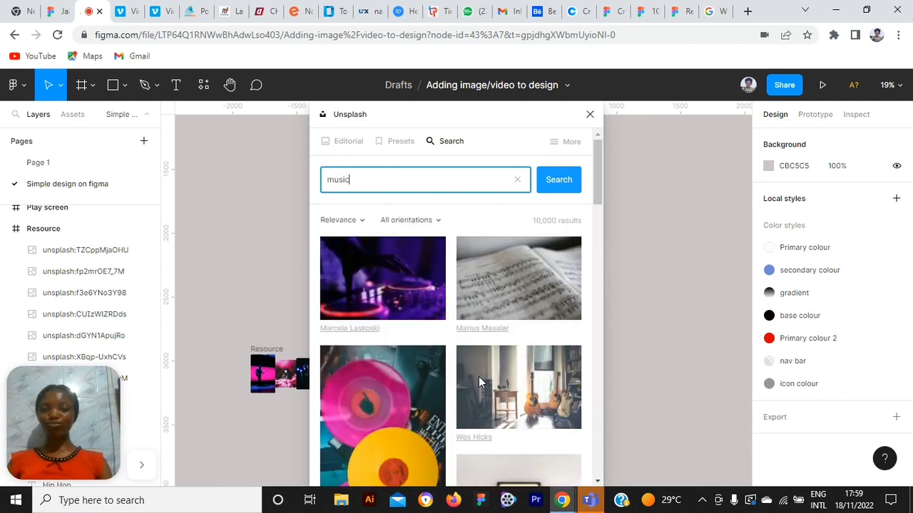
pyautogui.scroll(-1, 478, 376)
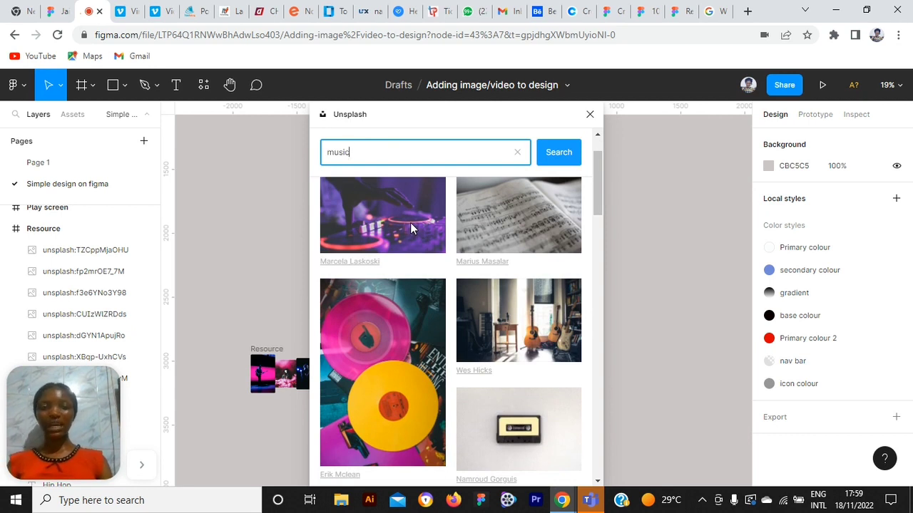
pyautogui.click(261, 350)
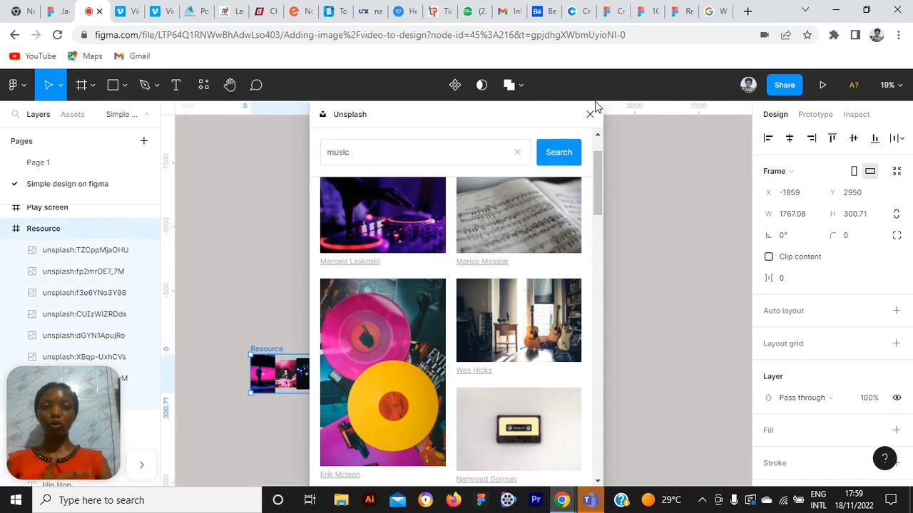
pyautogui.click(590, 115)
pyautogui.click(357, 285)
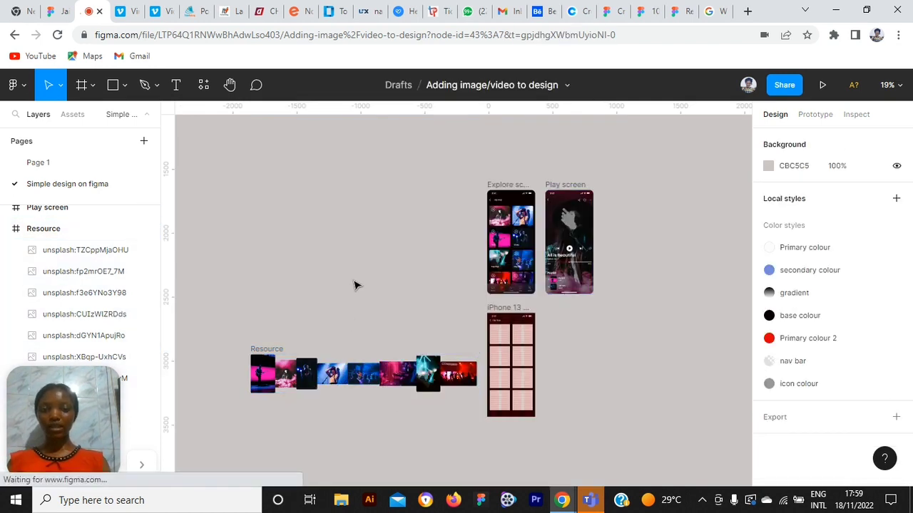
pyautogui.scroll(3, 501, 378)
pyautogui.scroll(-3, 519, 373)
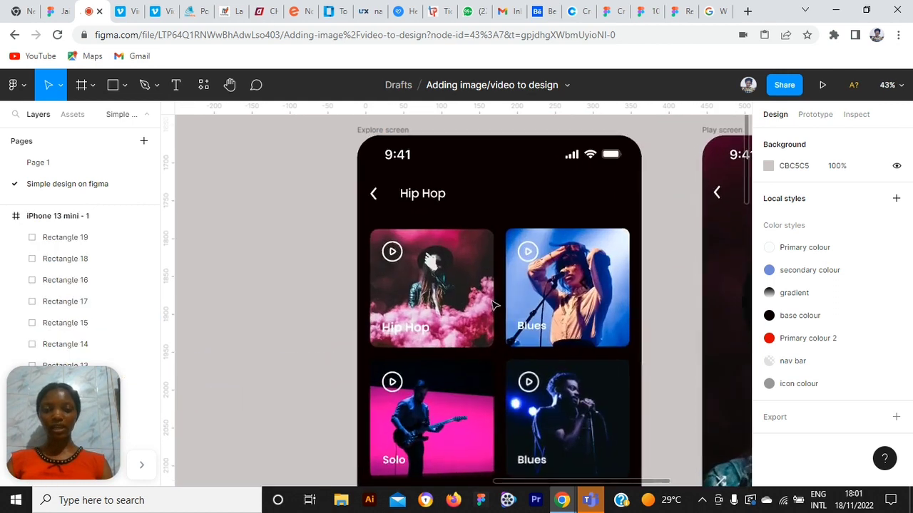
# Move the pink-cloud Unsplash image into the iPhone 13 mini frame over the first-column cards, at X 20, Y 160.
pyautogui.scroll(-5, 494, 305)
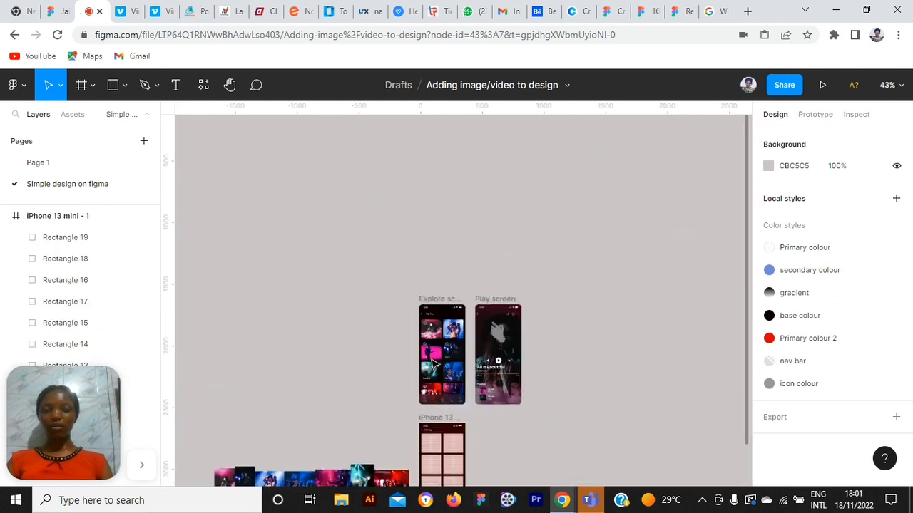
pyautogui.scroll(-2, 432, 364)
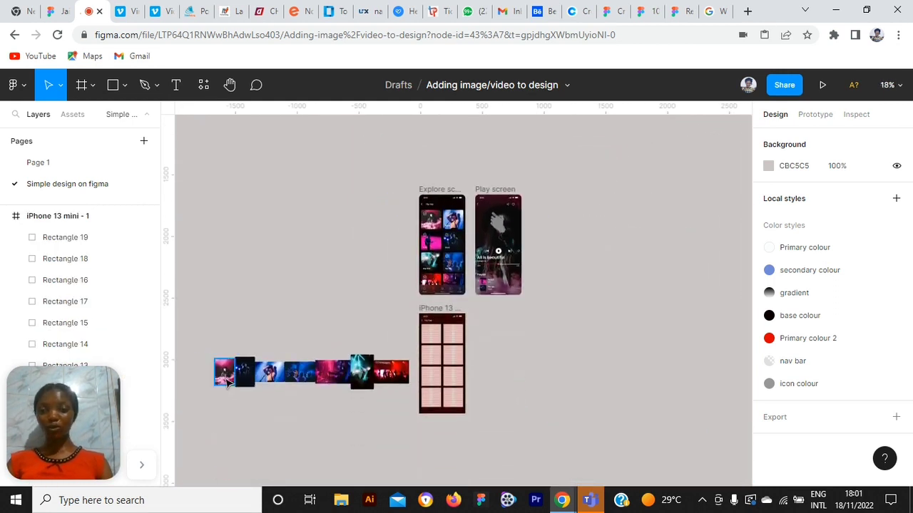
pyautogui.scroll(4, 224, 378)
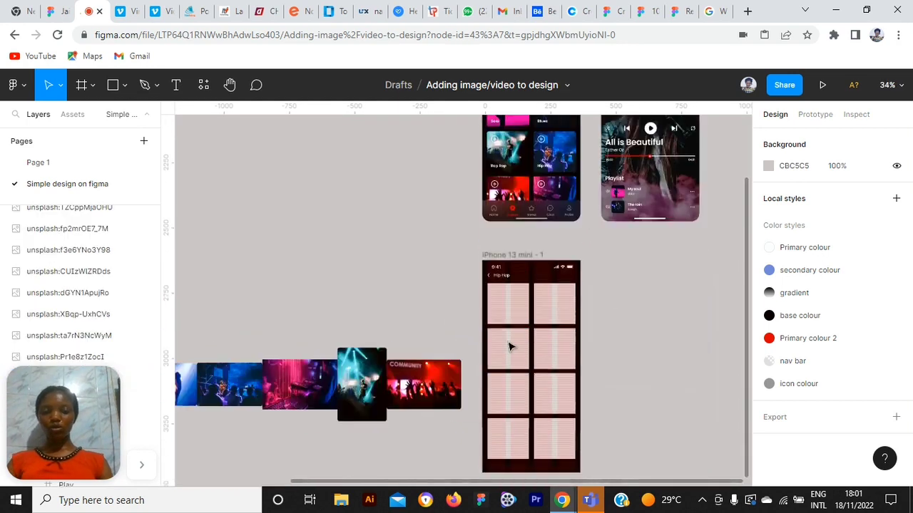
pyautogui.scroll(-3, 485, 364)
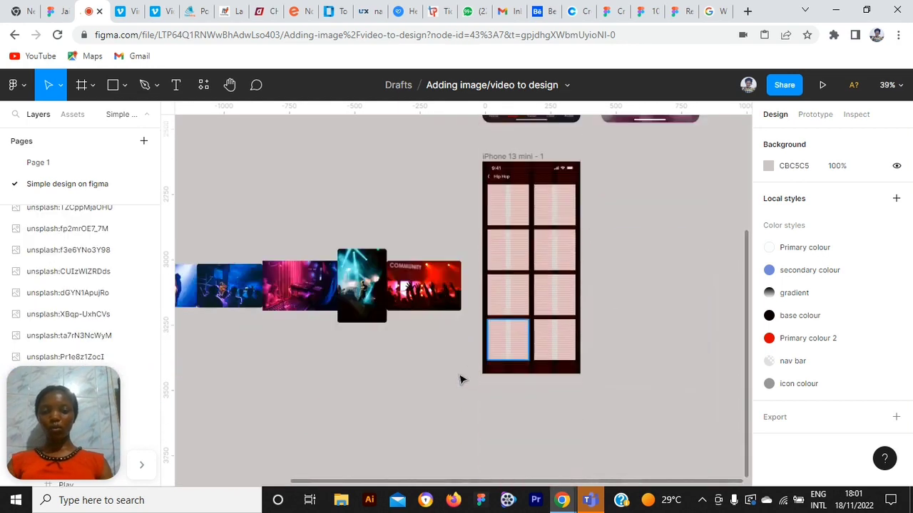
pyautogui.moveTo(562, 485); pyautogui.dragTo(404, 334)
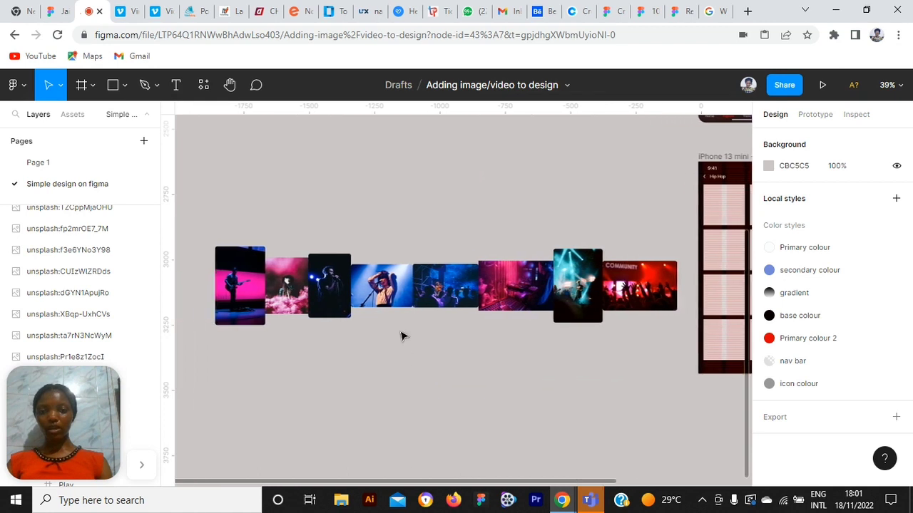
pyautogui.moveTo(285, 280); pyautogui.dragTo(533, 228)
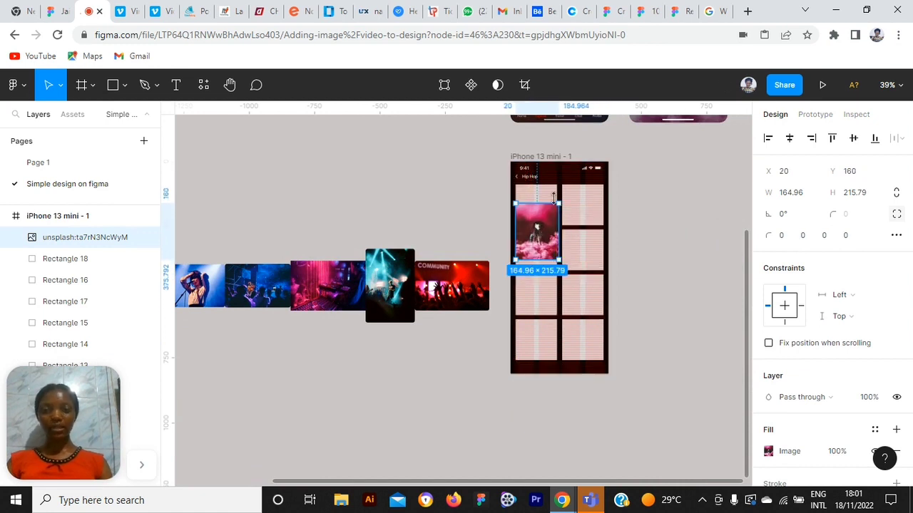
pyautogui.scroll(6, 577, 238)
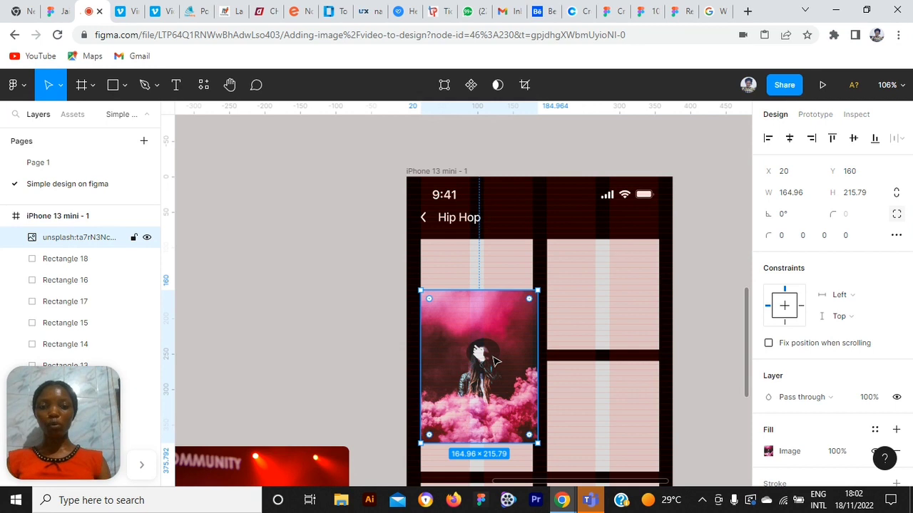
# Shift the pink-cloud image to X 13, Y 131 and mask it with the first card's rectangle.
pyautogui.moveTo(494, 357); pyautogui.dragTo(484, 339)
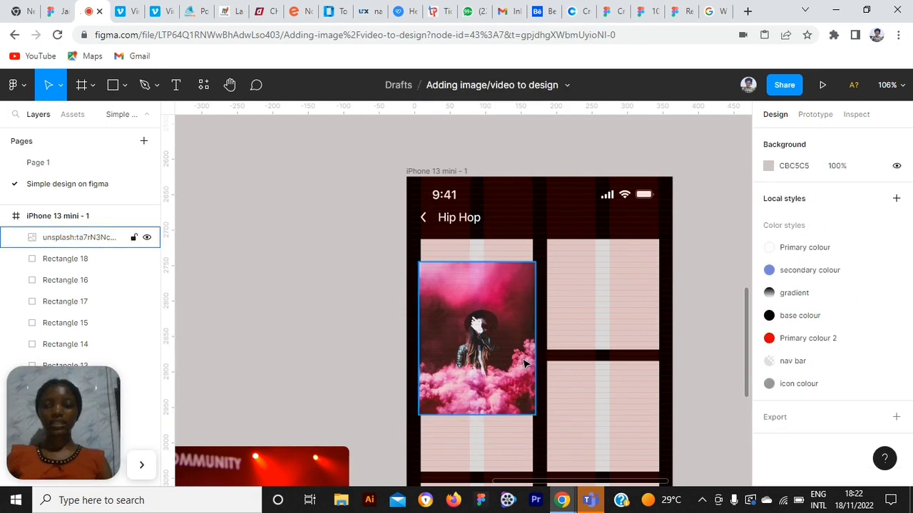
pyautogui.moveTo(509, 315)
pyautogui.mouseDown()
pyautogui.moveTo(534, 326)
pyautogui.moveTo(531, 347)
pyautogui.moveTo(498, 317)
pyautogui.mouseUp()
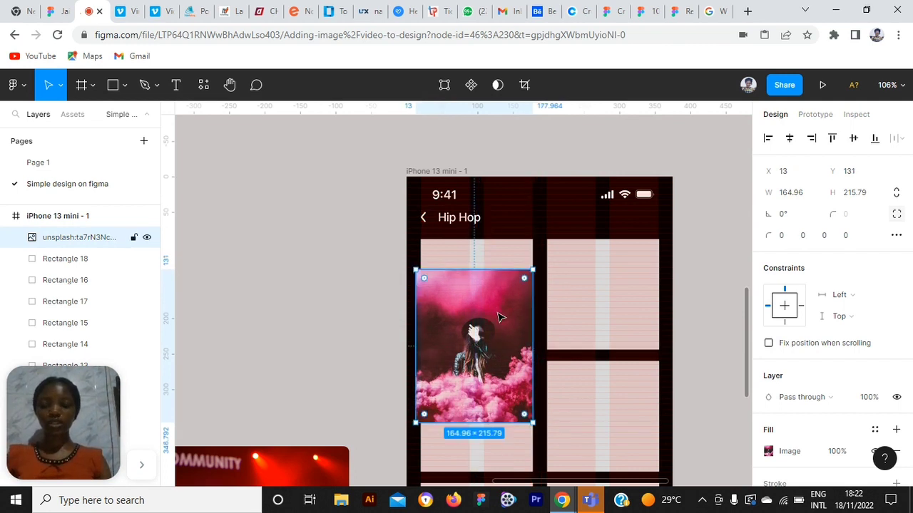
pyautogui.keyDown('shift'); pyautogui.click(508, 258); pyautogui.keyUp('shift')
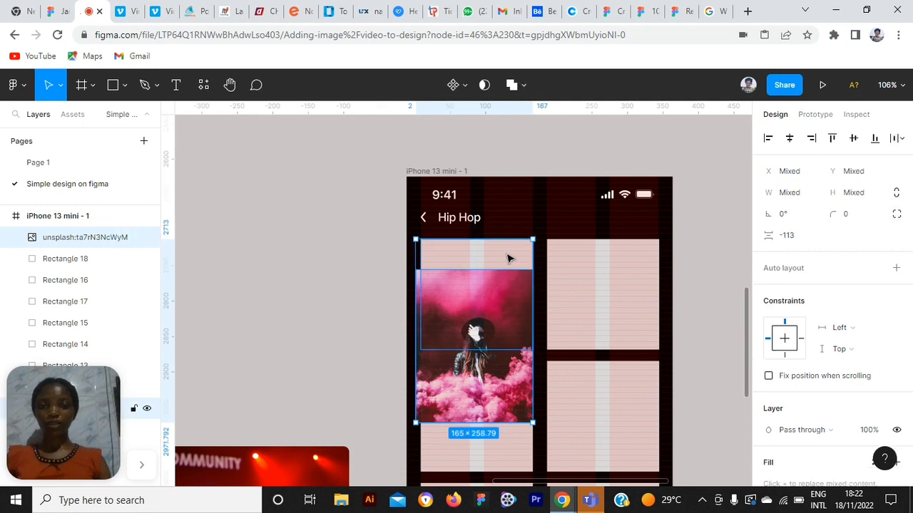
pyautogui.click(484, 85)
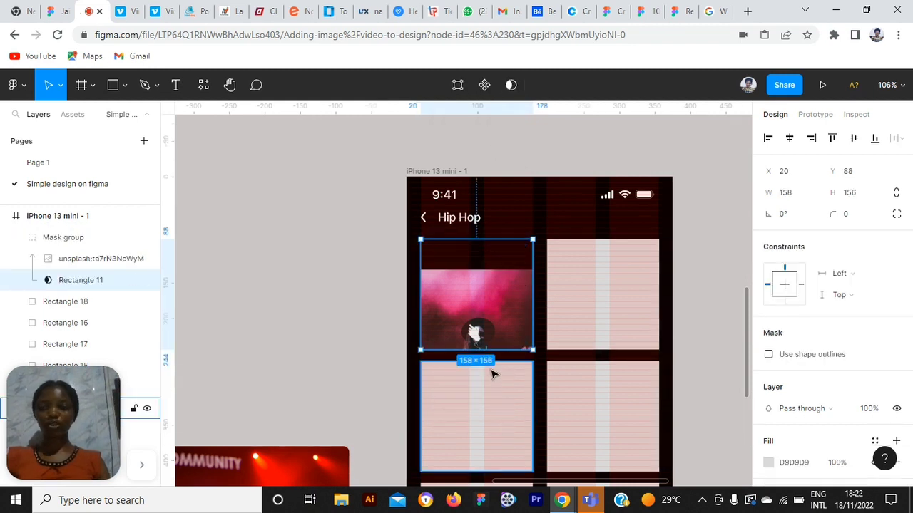
# Reposition the pink-cloud image inside its mask to X 16, Y 30 so it fills the whole card.
pyautogui.click(484, 311)
pyautogui.press('Up')
pyautogui.press('Up')
pyautogui.press('Up')
pyautogui.press('Up')
pyautogui.press('Up')
pyautogui.press('Up')
pyautogui.press('Up')
pyautogui.press('Up')
pyautogui.press('Up')
pyautogui.press('Up')
pyautogui.press('Up')
pyautogui.press('Up')
pyautogui.press('Up')
pyautogui.press('Up')
pyautogui.press('Up')
pyautogui.press('Up')
pyautogui.press('Up')
pyautogui.press('Up')
pyautogui.press('Up')
pyautogui.press('Up')
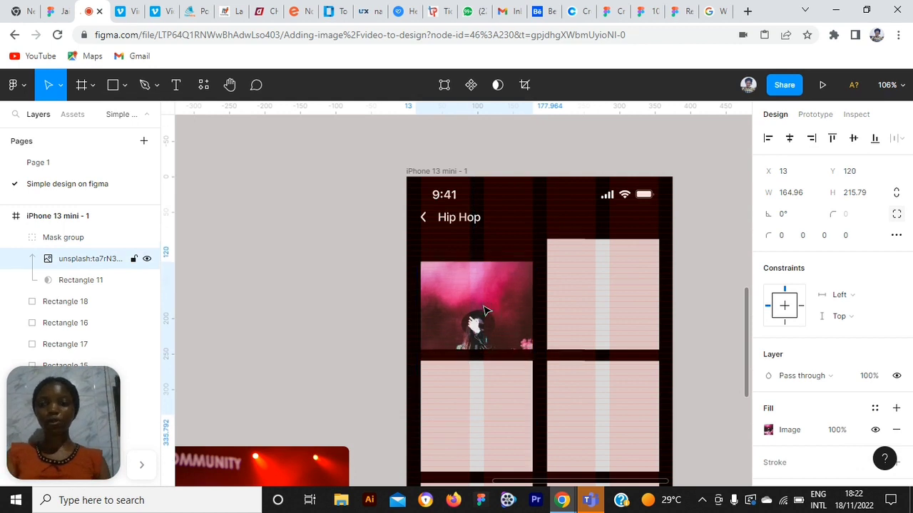
pyautogui.press('Up')
pyautogui.press('Up')
pyautogui.press('Up')
pyautogui.press('Up')
pyautogui.press('Up')
pyautogui.press('Up')
pyautogui.press('Up')
pyautogui.press('Up')
pyautogui.press('Up')
pyautogui.press('Up')
pyautogui.press('Up')
pyautogui.press('Up')
pyautogui.press('Up')
pyautogui.press('Up')
pyautogui.press('Up')
pyautogui.press('Up')
pyautogui.press('Up')
pyautogui.press('Up')
pyautogui.press('Up')
pyautogui.press('Up')
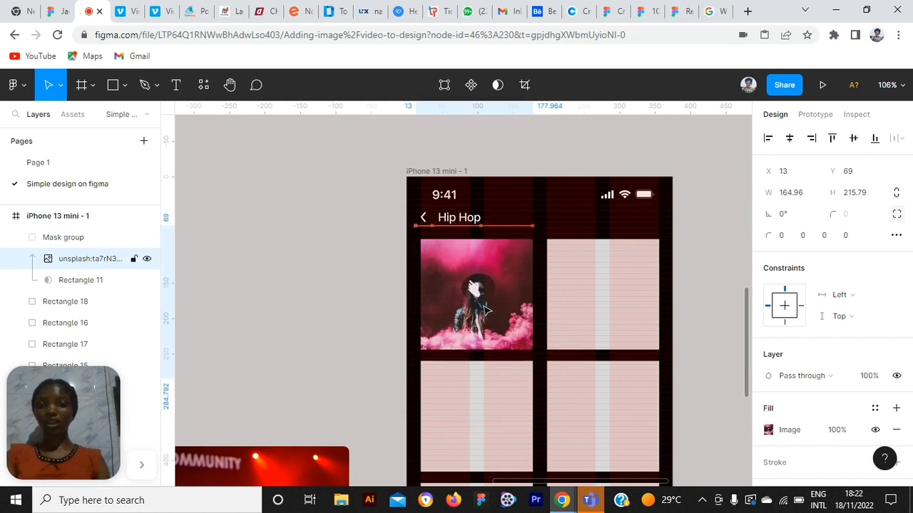
pyautogui.press('Up')
pyautogui.press('Up')
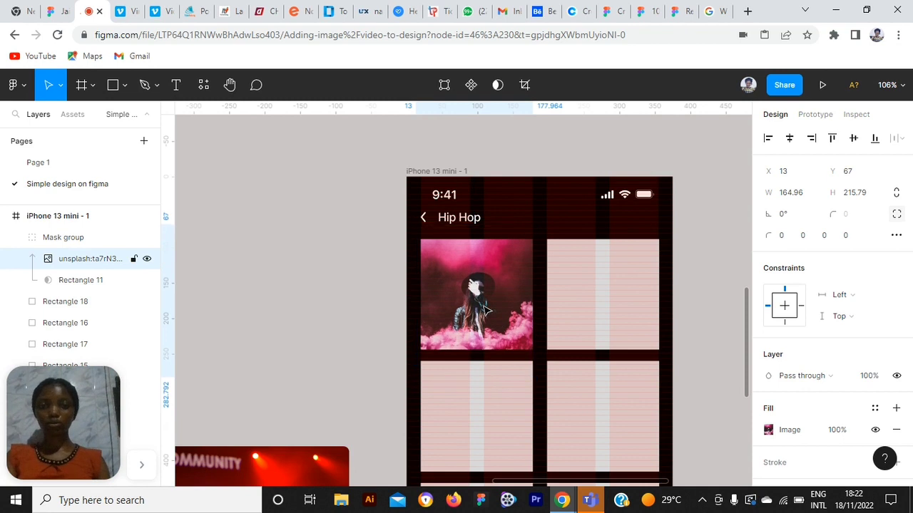
pyautogui.press('Up')
pyautogui.press('Up')
pyautogui.press('Up')
pyautogui.press('Up')
pyautogui.press('Up')
pyautogui.press('Up')
pyautogui.press('Up')
pyautogui.press('Up')
pyautogui.press('Up')
pyautogui.press('Up')
pyautogui.press('Up')
pyautogui.press('Up')
pyautogui.press('Up')
pyautogui.press('Up')
pyautogui.press('Up')
pyautogui.press('Up')
pyautogui.press('Up')
pyautogui.press('Up')
pyautogui.press('Up')
pyautogui.press('Up')
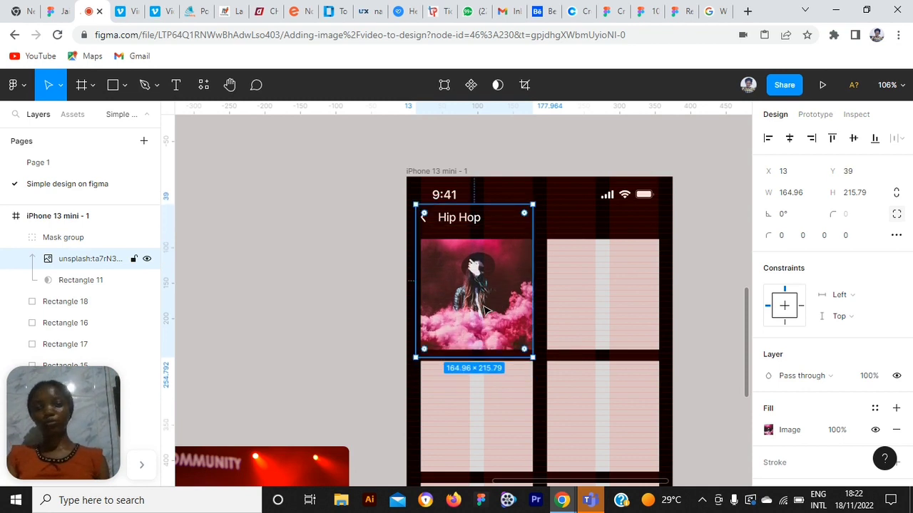
pyautogui.press('Up')
pyautogui.press('Up')
pyautogui.press('Up')
pyautogui.press('Up')
pyautogui.press('Up')
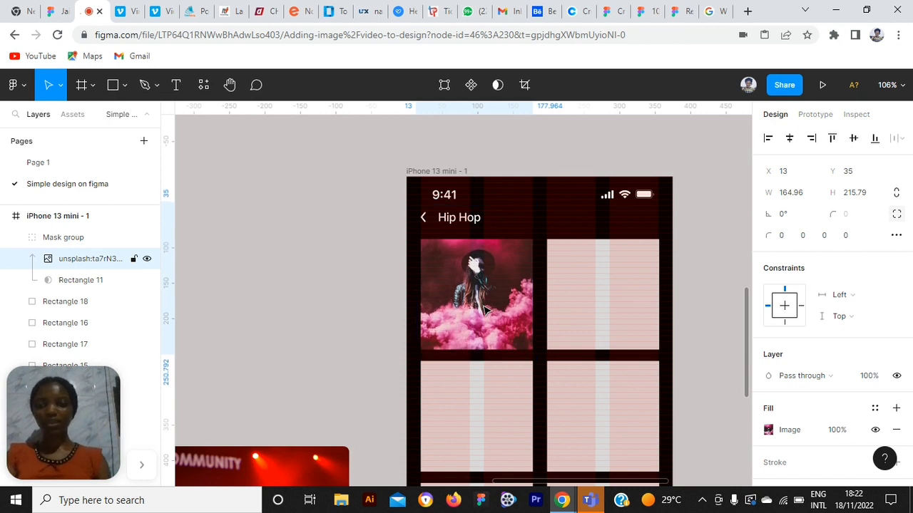
pyautogui.press('Up')
pyautogui.press('Up')
pyautogui.press('Up')
pyautogui.press('Up')
pyautogui.press('Right')
pyautogui.press('Right')
pyautogui.press('Right')
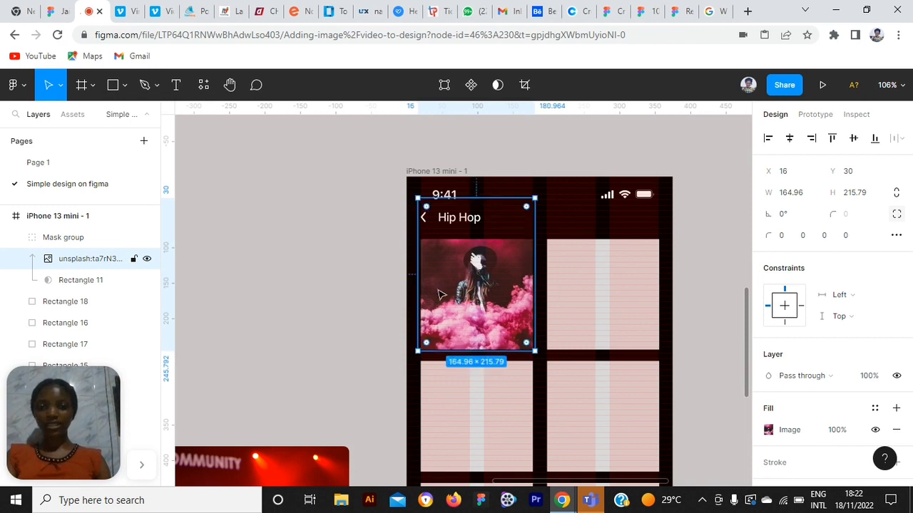
pyautogui.click(298, 283)
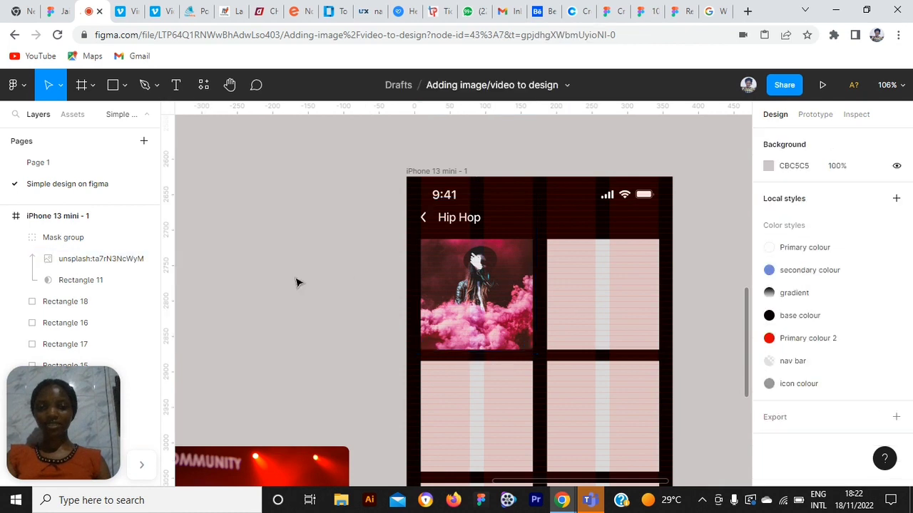
# Move the blue image of the singer with raised arms over the first row's second card, at X 156, Y 148.
pyautogui.scroll(-5, 298, 283)
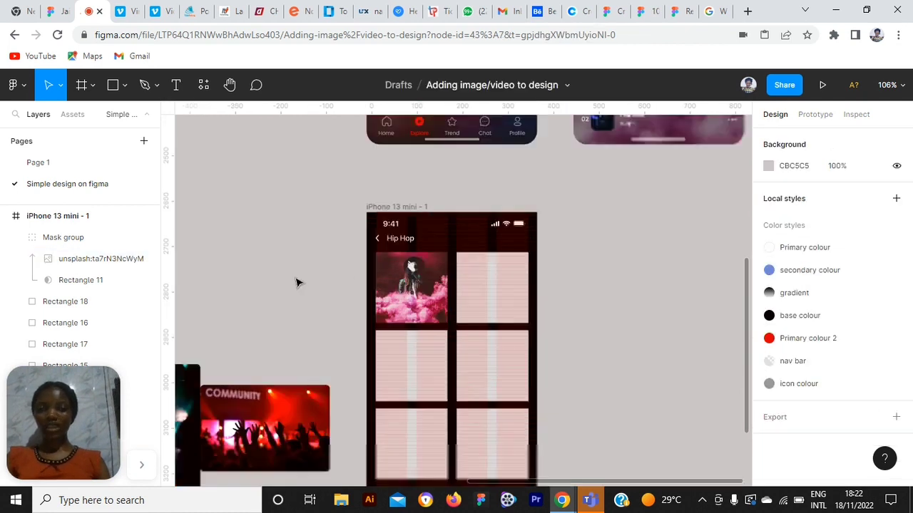
pyautogui.scroll(3, 316, 283)
pyautogui.scroll(-3, 316, 283)
pyautogui.hscroll(-5, 285, 357)
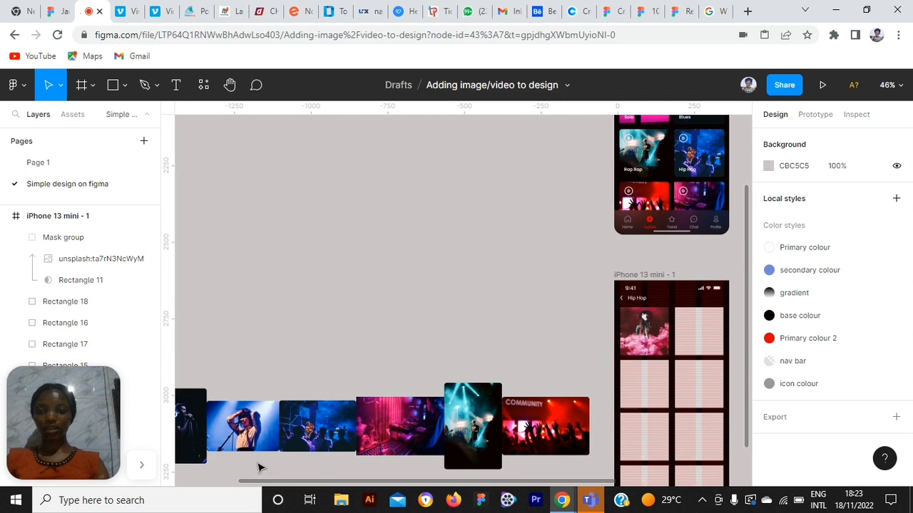
pyautogui.moveTo(352, 293); pyautogui.dragTo(708, 355)
pyautogui.moveTo(603, 481); pyautogui.dragTo(700, 470)
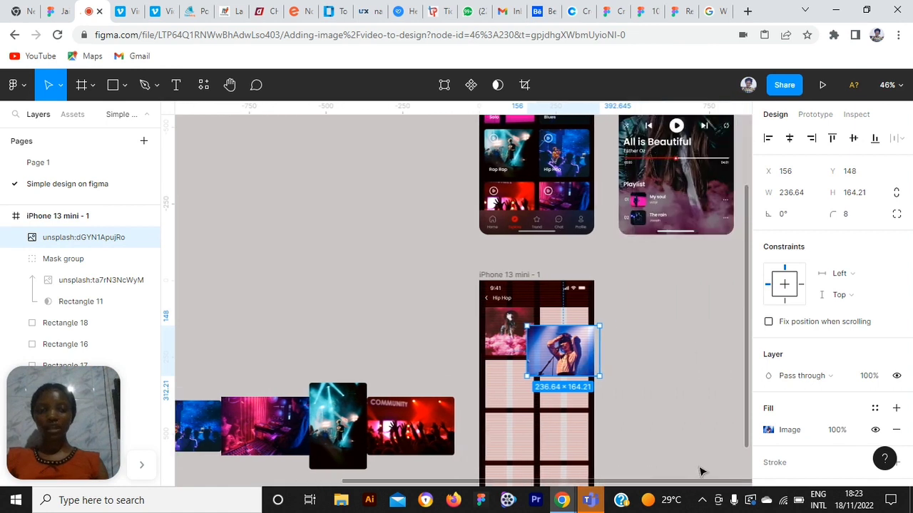
pyautogui.scroll(4, 611, 299)
pyautogui.scroll(5, 583, 341)
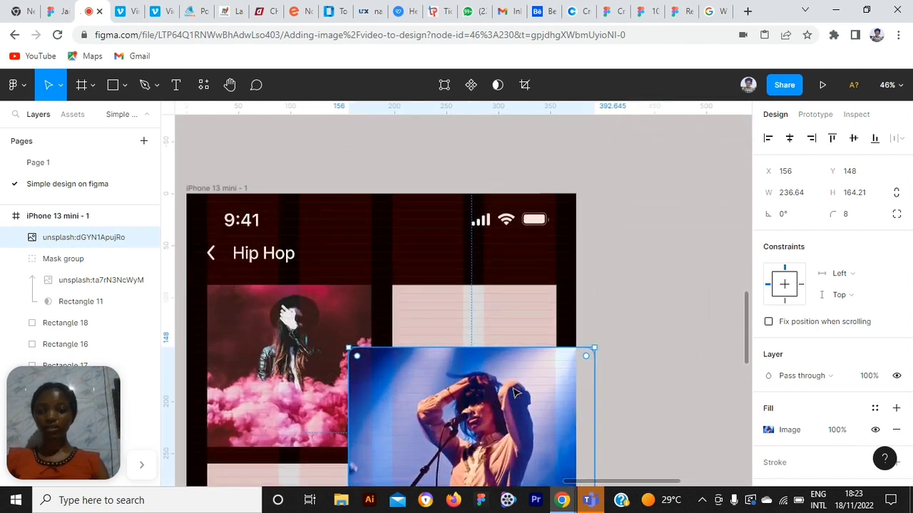
pyautogui.scroll(-1, 515, 389)
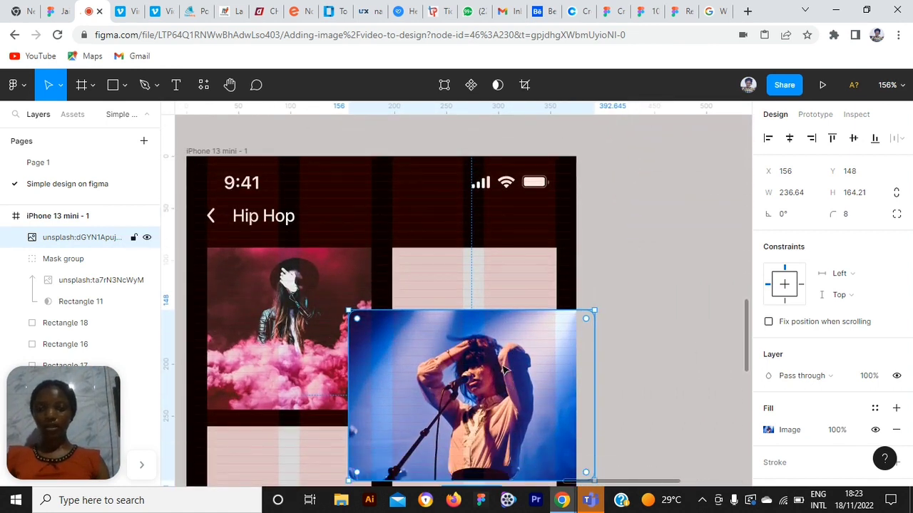
# Mask the blue singer image with the second card's rectangle and move it up to Y 80 to fill the card.
pyautogui.keyDown('shift'); pyautogui.click(494, 288); pyautogui.keyUp('shift')
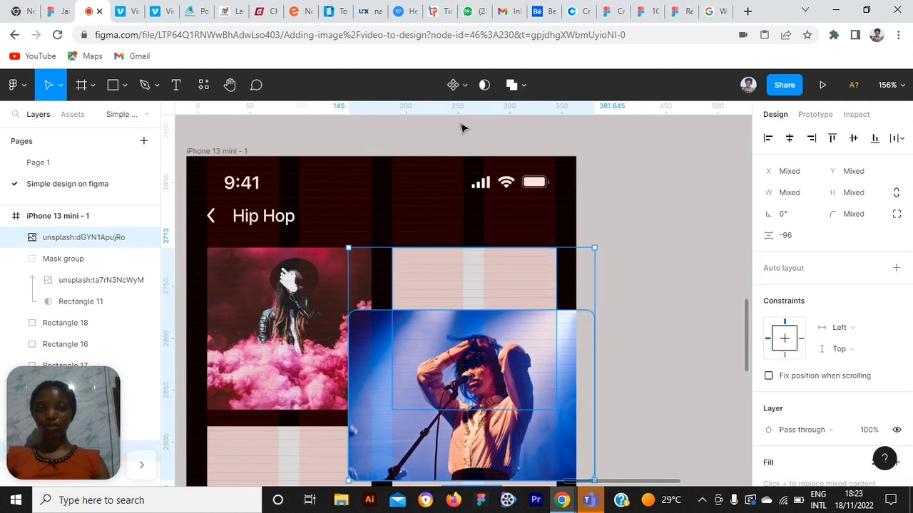
pyautogui.click(486, 86)
pyautogui.moveTo(490, 354); pyautogui.dragTo(492, 285)
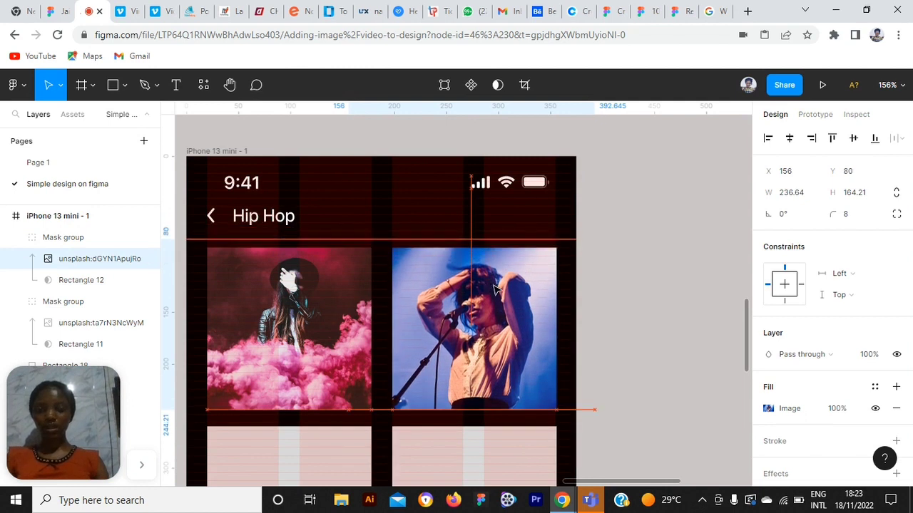
# Hide both the rows and the columns layout grids of the iPhone 13 mini frame.
pyautogui.keyDown('ctrl'); pyautogui.scroll(-10, 497, 289); pyautogui.keyUp('ctrl')
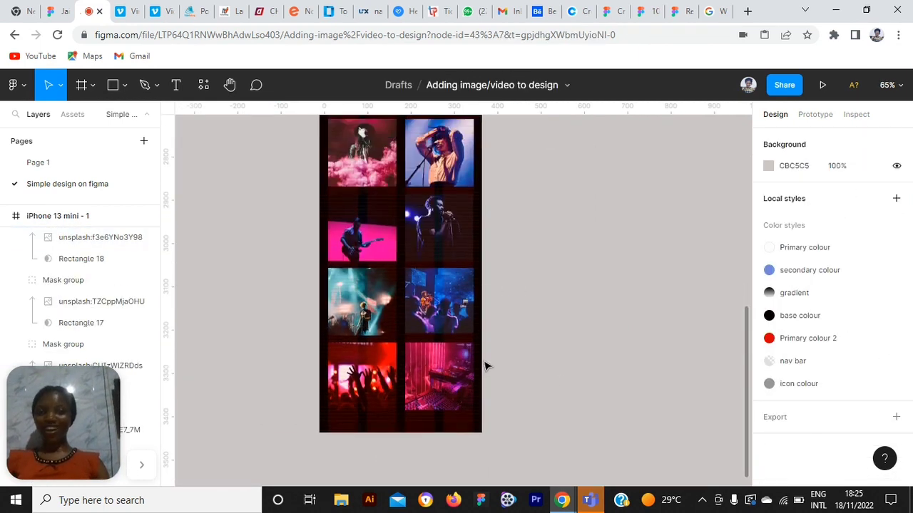
pyautogui.scroll(3, 485, 367)
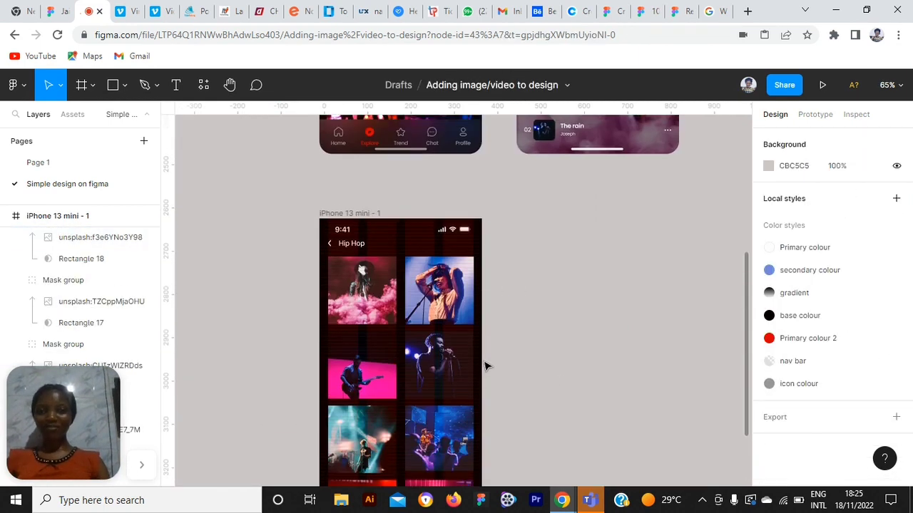
pyautogui.click(331, 217)
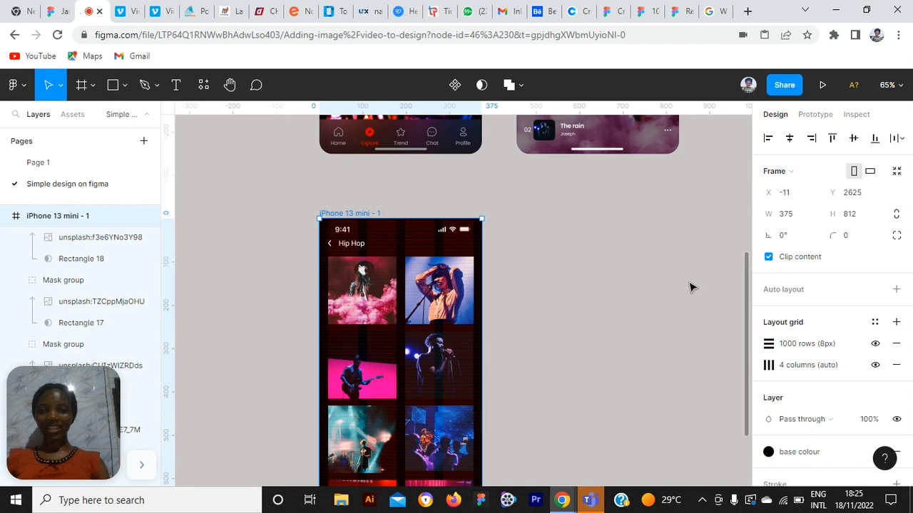
pyautogui.click(876, 344)
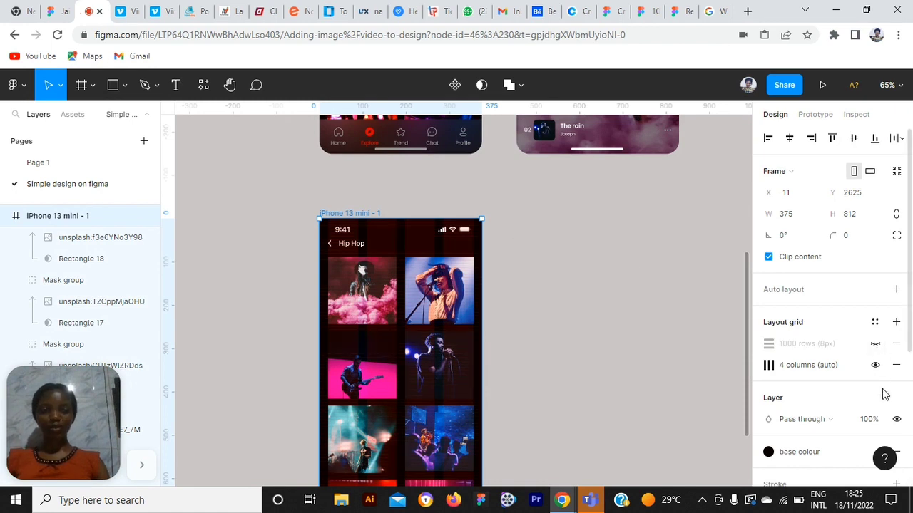
pyautogui.click(876, 365)
# Compare the iPhone 13 mini frame's image cards with the Explore screen's corner rounding, play icons and genre labels.
pyautogui.scroll(-3, 615, 373)
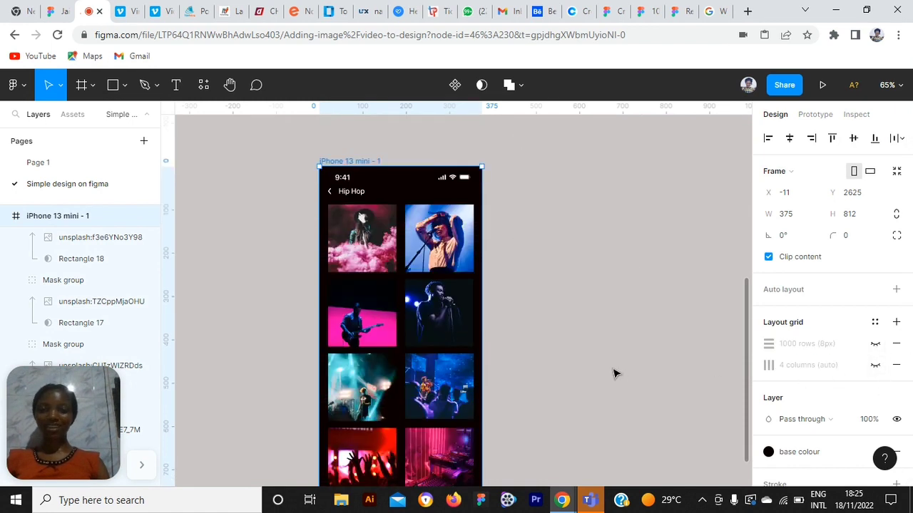
pyautogui.scroll(-5, 607, 417)
pyautogui.scroll(7, 608, 416)
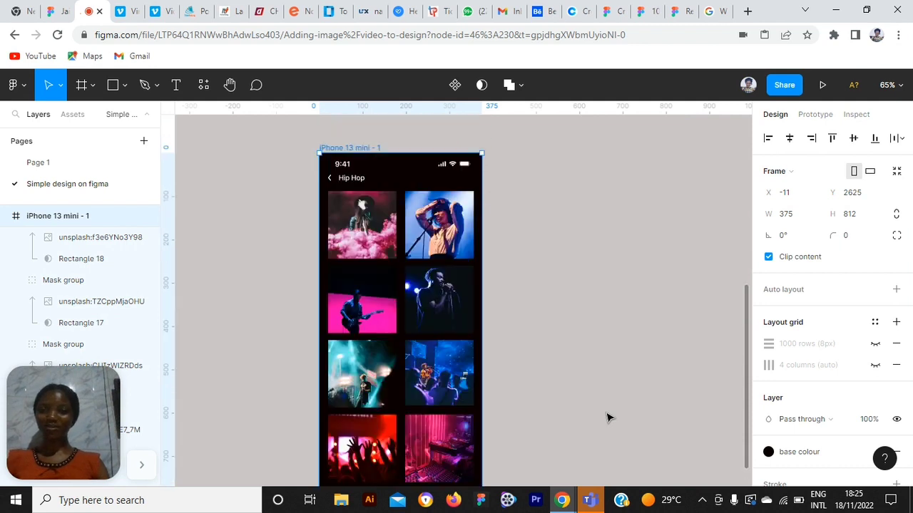
pyautogui.scroll(3, 607, 418)
pyautogui.scroll(-2, 607, 418)
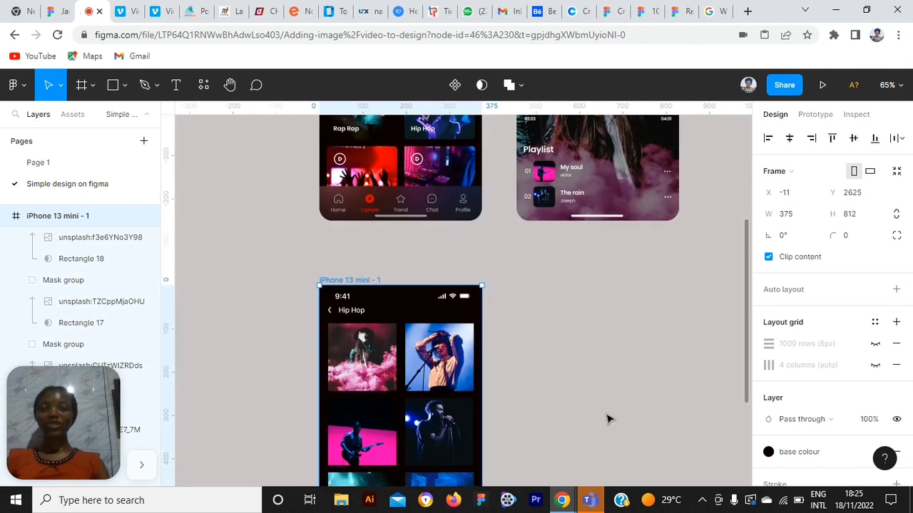
pyautogui.scroll(4, 608, 418)
pyautogui.scroll(1, 607, 418)
pyautogui.scroll(-8, 608, 419)
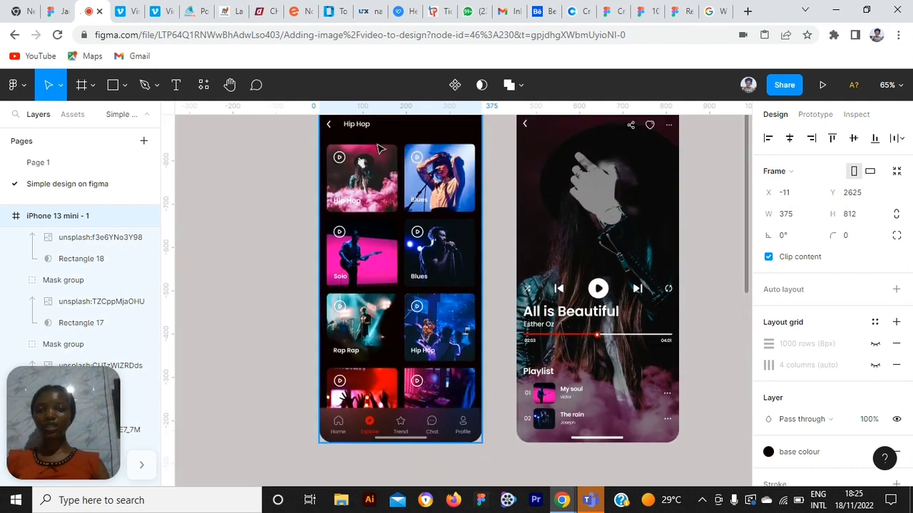
pyautogui.scroll(5, 385, 149)
pyautogui.scroll(5, 335, 175)
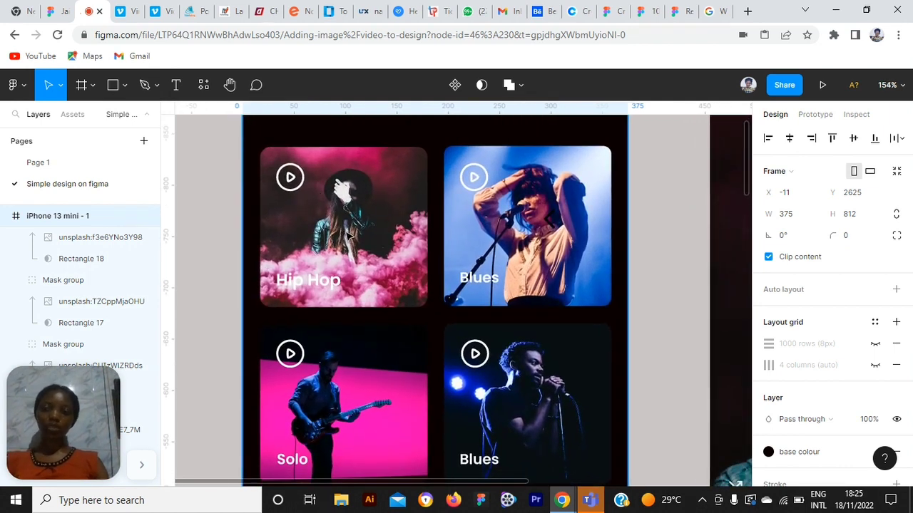
pyautogui.scroll(-1, 342, 189)
pyautogui.scroll(3, 328, 247)
pyautogui.scroll(-8, 314, 249)
pyautogui.scroll(-8, 310, 250)
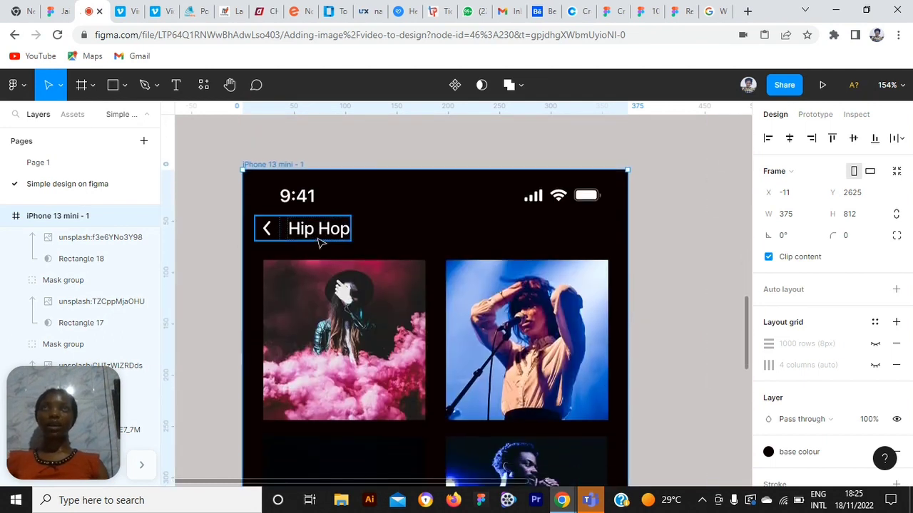
# Open the Iconly v2.3 plugin to find an icon for the image cards.
pyautogui.scroll(-3, 335, 274)
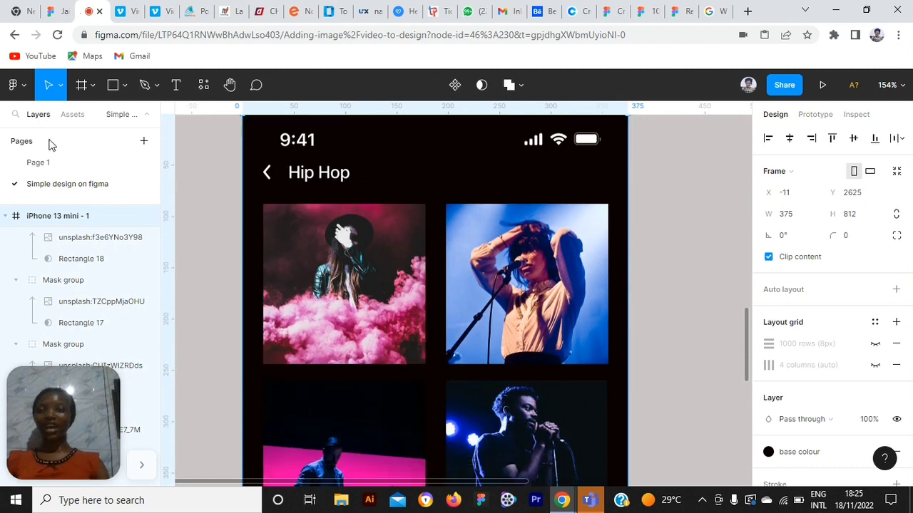
pyautogui.click(25, 88)
pyautogui.moveTo(73, 297)
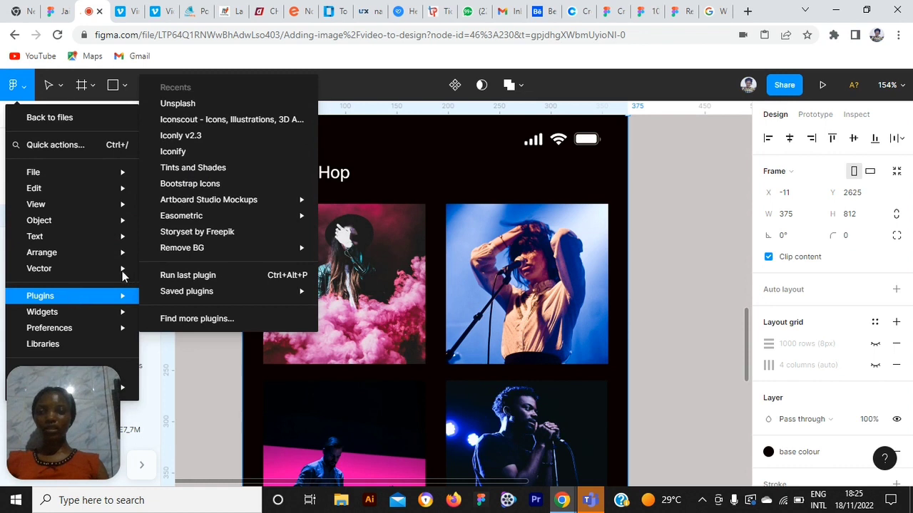
pyautogui.click(210, 137)
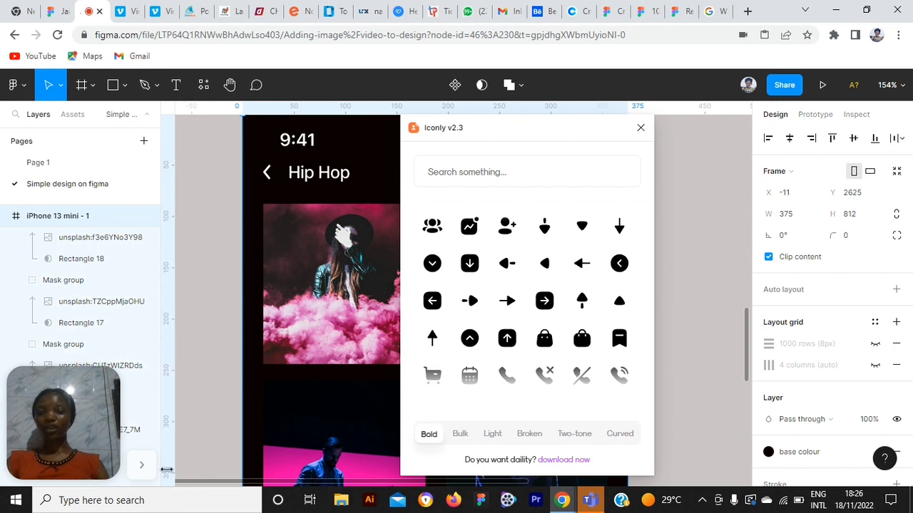
pyautogui.click(141, 465)
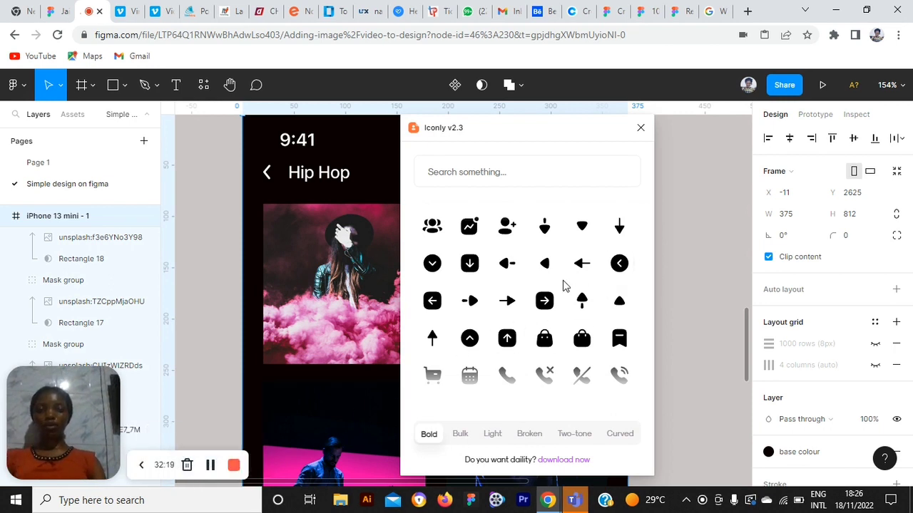
# Insert the circled play icon in the Light style from Iconly and close the plugin.
pyautogui.scroll(-5, 508, 339)
pyautogui.click(492, 434)
pyautogui.scroll(-5, 519, 328)
pyautogui.scroll(-1, 523, 324)
pyautogui.scroll(3, 514, 329)
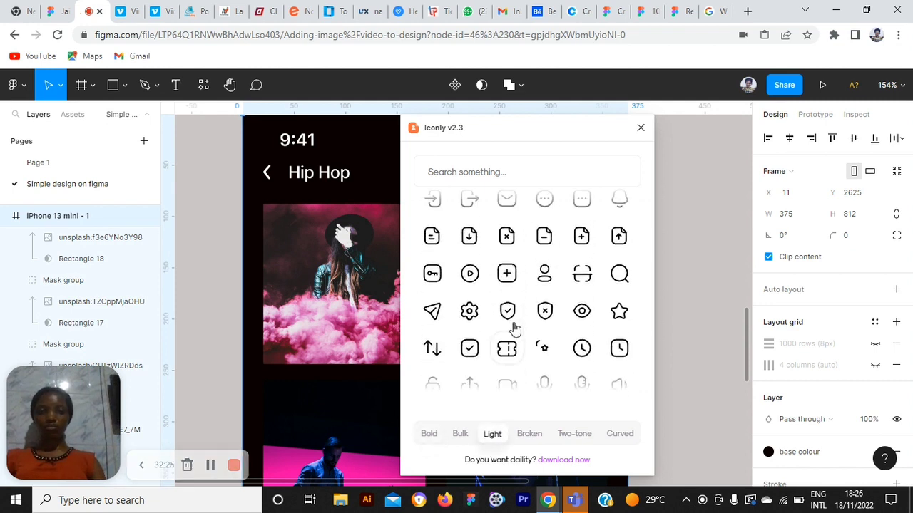
pyautogui.click(471, 288)
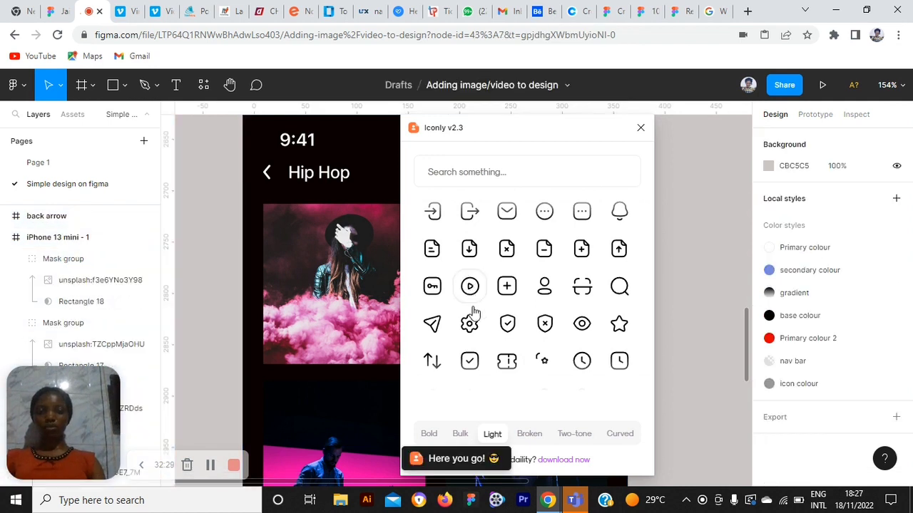
pyautogui.click(641, 130)
# Remove the duplicate play icon and move the remaining one onto the pink smoke image card, at X 44, Y 142.
pyautogui.click(467, 293)
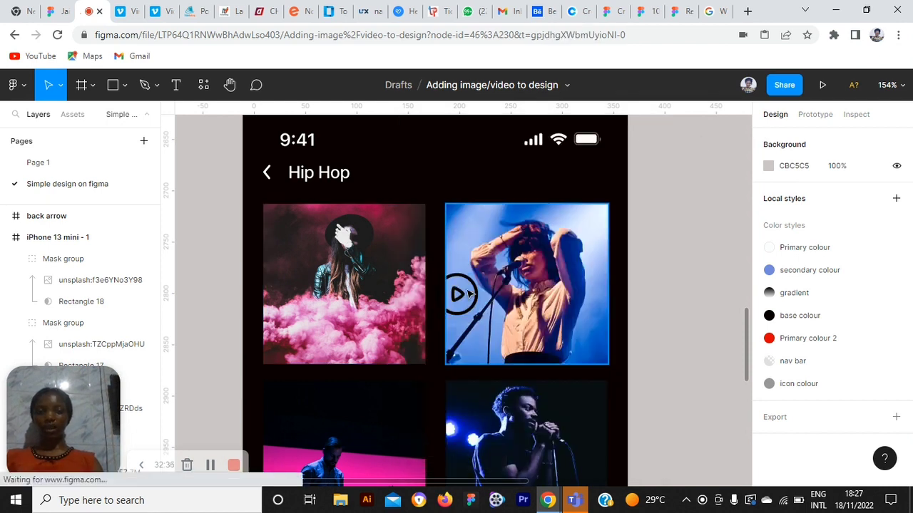
pyautogui.click(463, 292)
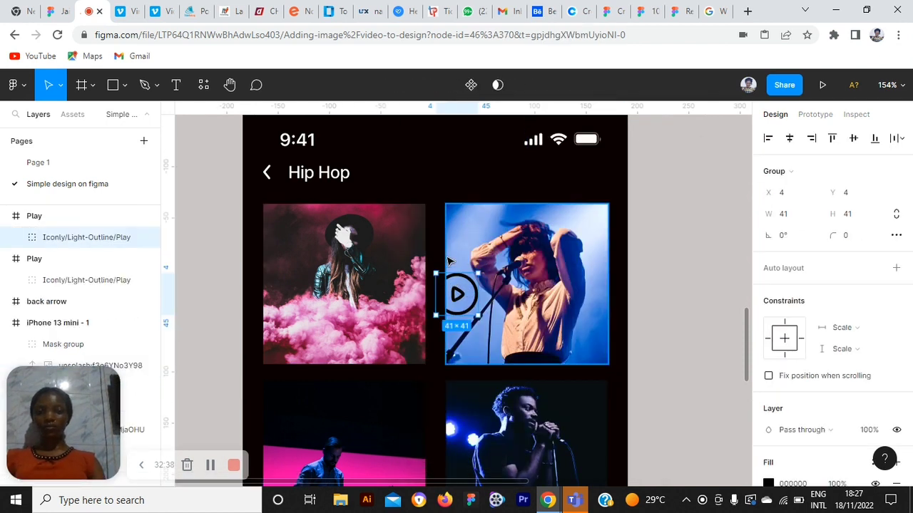
pyautogui.click(442, 262)
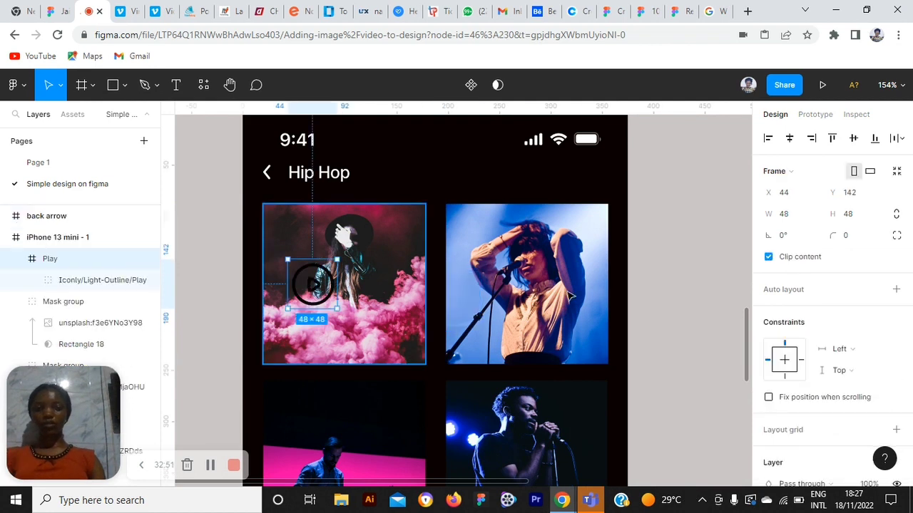
# Try applying the Primary colour style to the play icon frame's fill, and undo it.
pyautogui.scroll(-4, 790, 379)
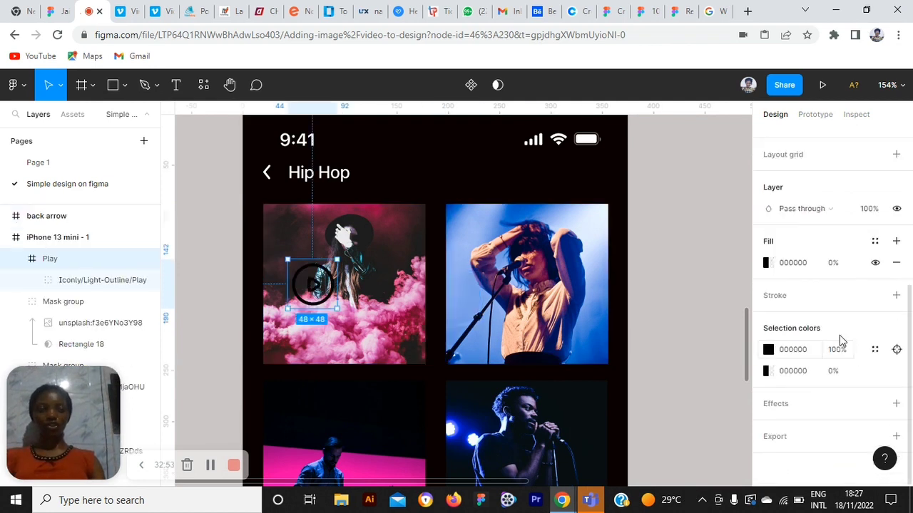
pyautogui.click(875, 241)
pyautogui.click(780, 324)
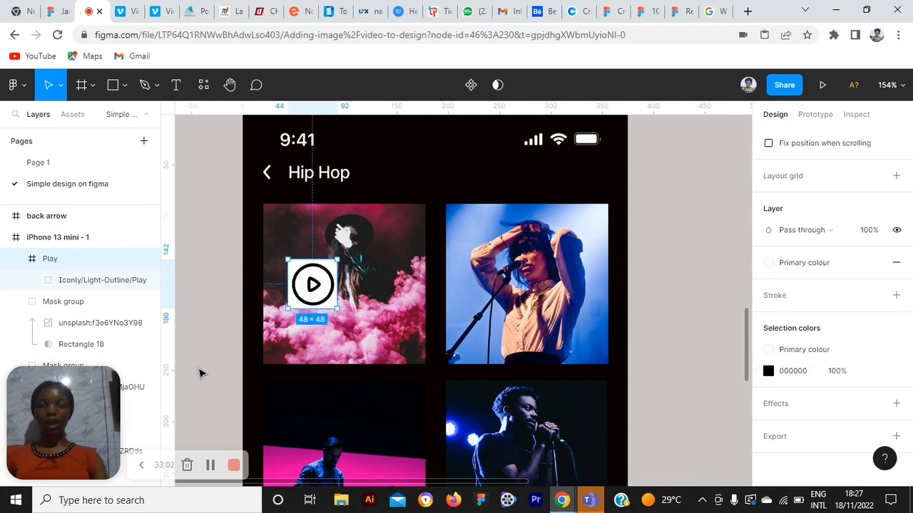
pyautogui.hotkey('ctrl', 'z')
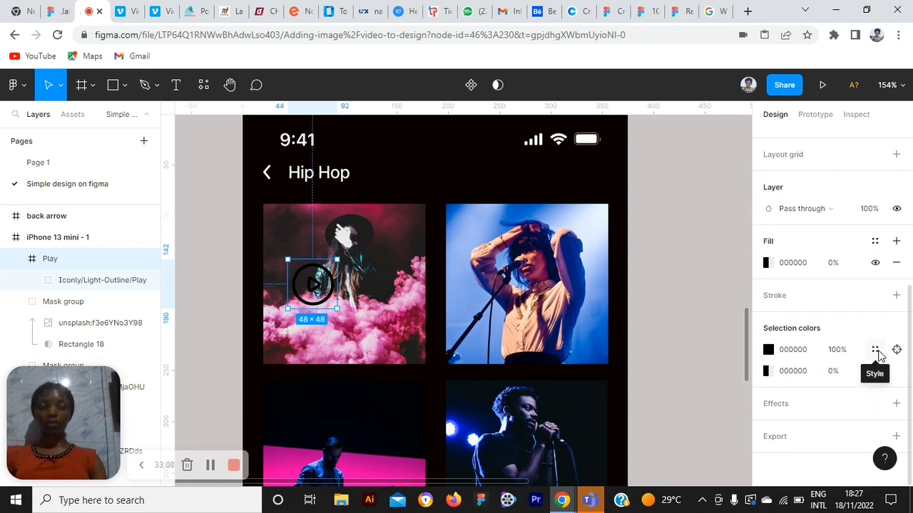
# Recolour the play icon's black 000000 shape with the Primary colour style, leaving the frame's fill transparent.
pyautogui.click(876, 350)
pyautogui.click(626, 410)
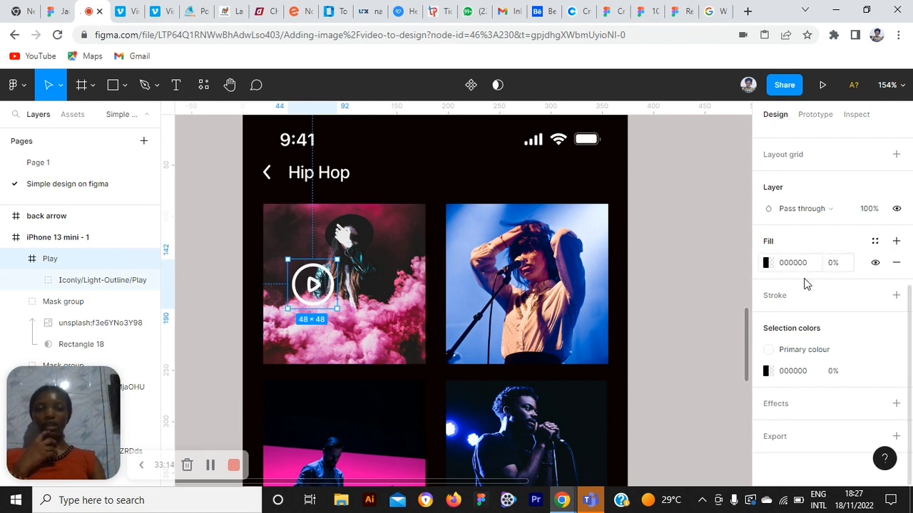
# Try setting only the play icon frame's width to 24, and undo the resize.
pyautogui.scroll(5, 806, 281)
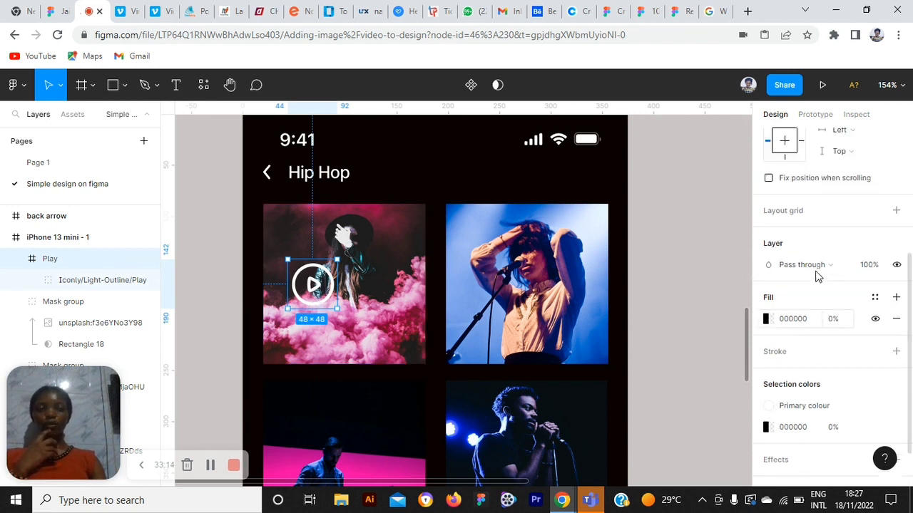
pyautogui.click(750, 221)
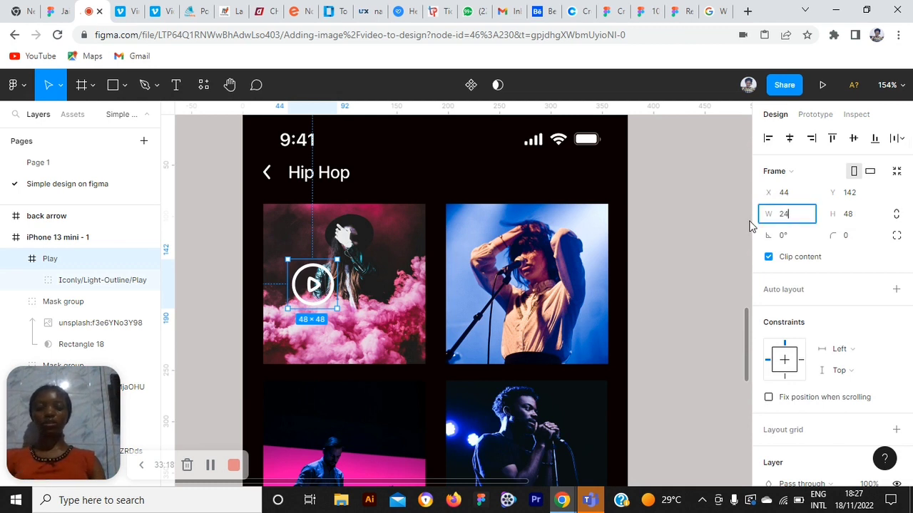
pyautogui.press('Return')
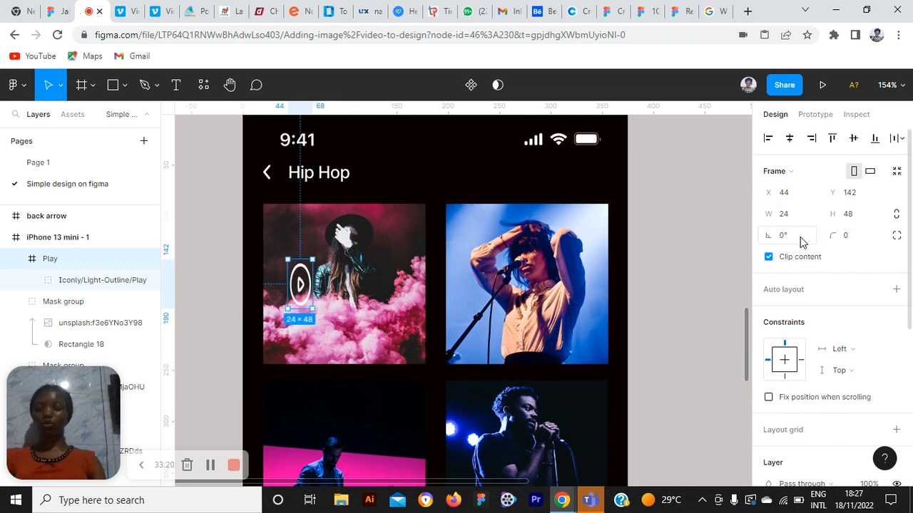
pyautogui.hotkey('ctrl', 'z')
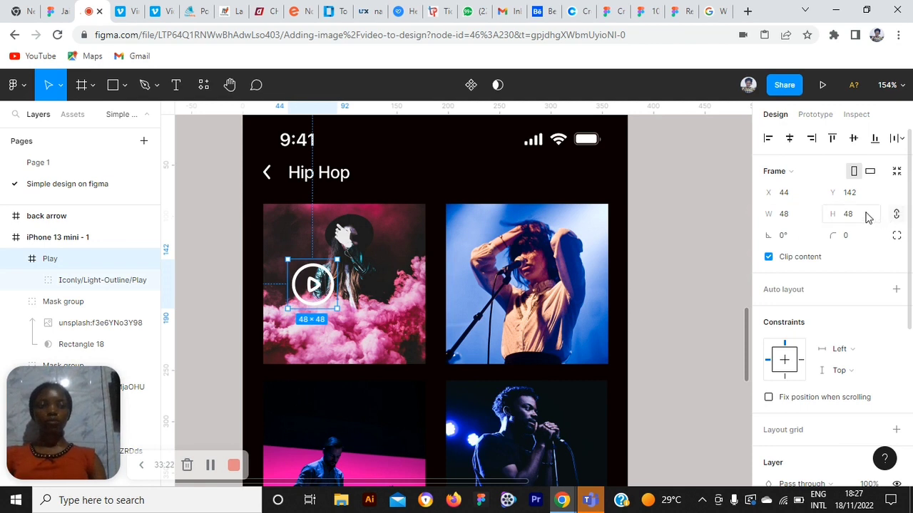
# Open the play icon frame's width for editing.
pyautogui.click(798, 214)
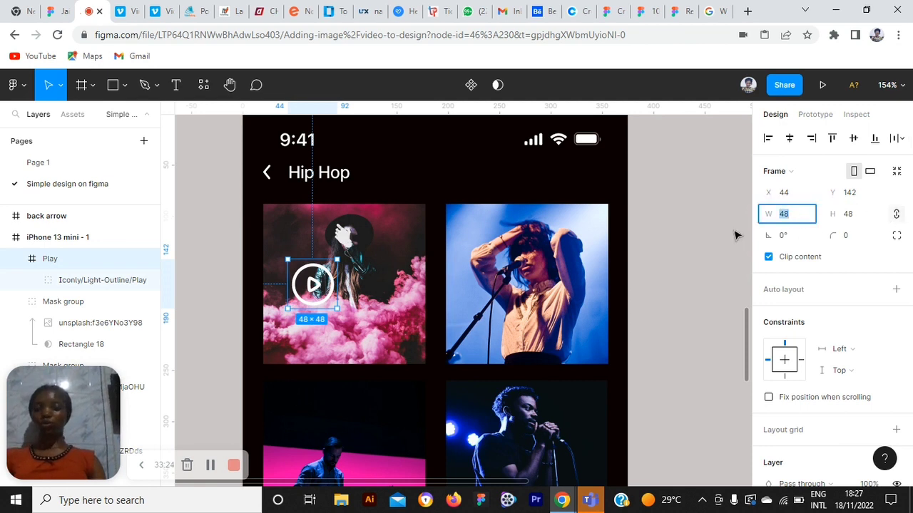
# Resize the play icon to 24 × 24 and move it lower on the first image.
pyautogui.press('Return')
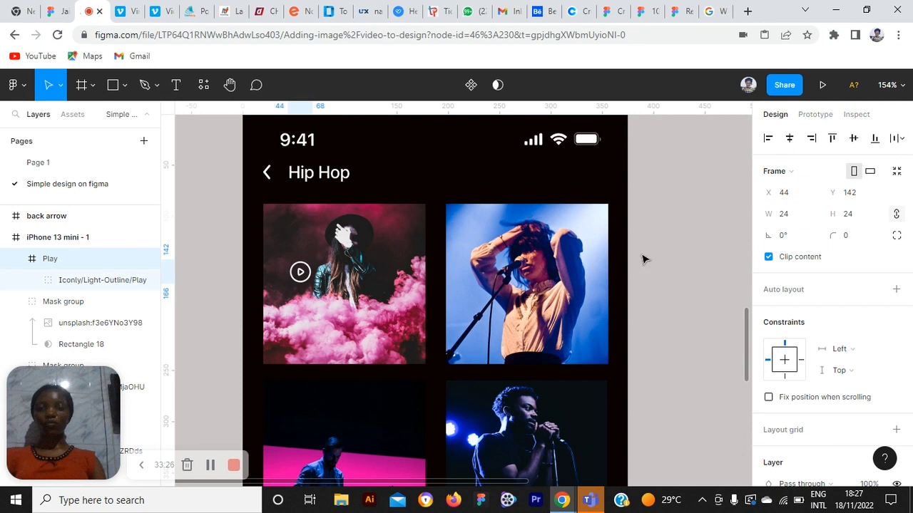
pyautogui.moveTo(298, 285); pyautogui.dragTo(291, 322)
# Check the play icon's spacing from the edges of the first card on the Explore screen.
pyautogui.scroll(10, 292, 322)
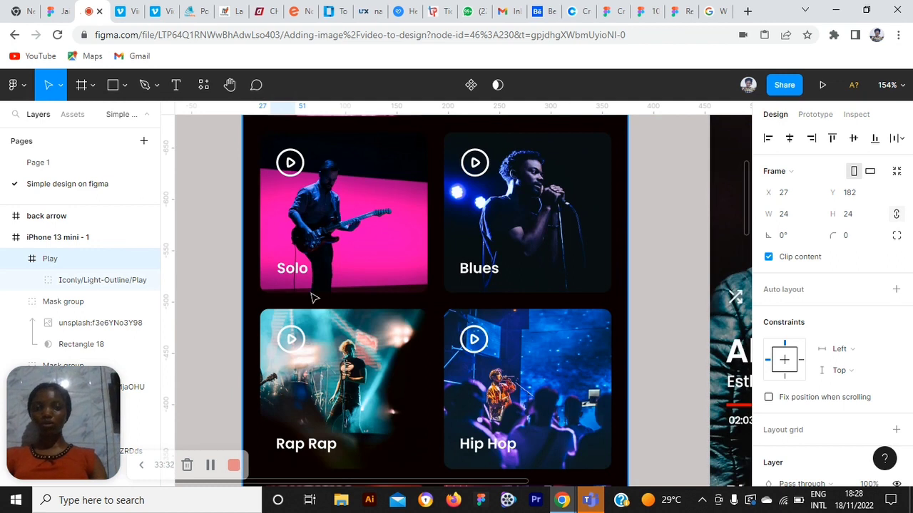
pyautogui.scroll(5, 312, 298)
pyautogui.scroll(-3, 312, 297)
pyautogui.scroll(3, 312, 297)
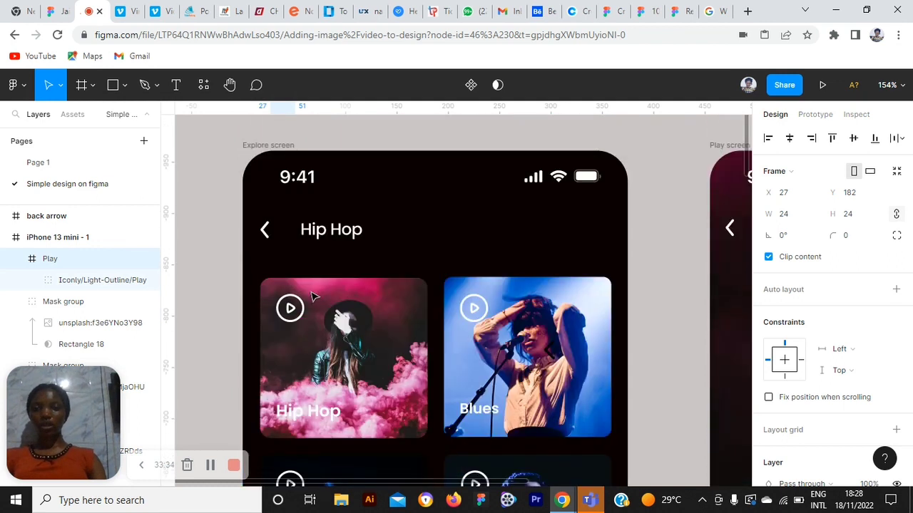
pyautogui.click(335, 299)
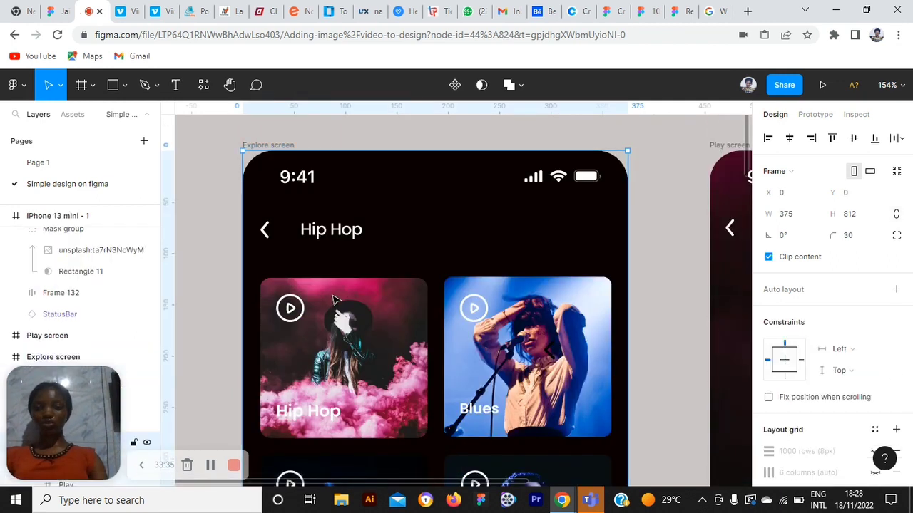
pyautogui.press('alt')
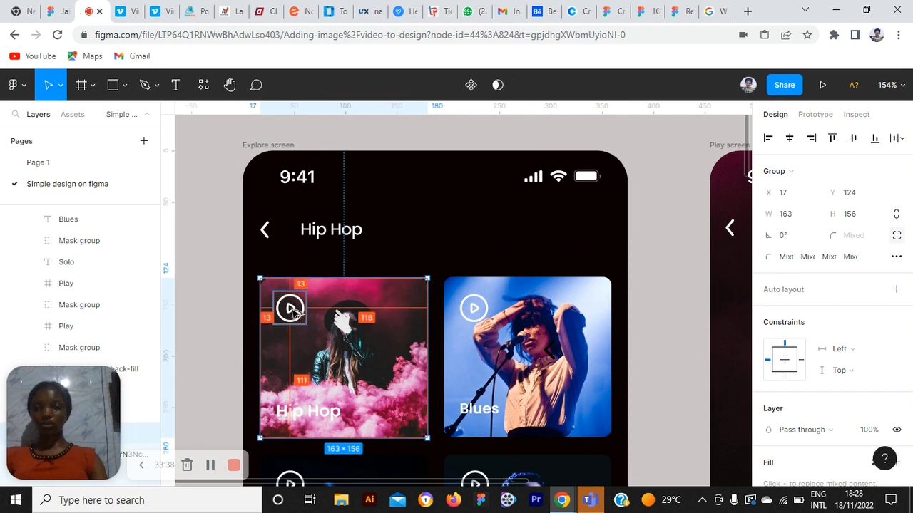
pyautogui.scroll(-15, 303, 342)
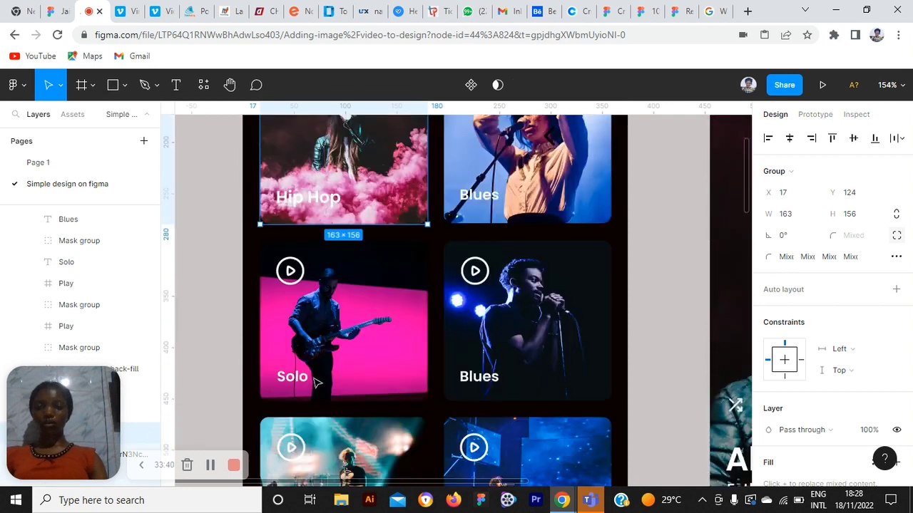
pyautogui.scroll(-3, 314, 380)
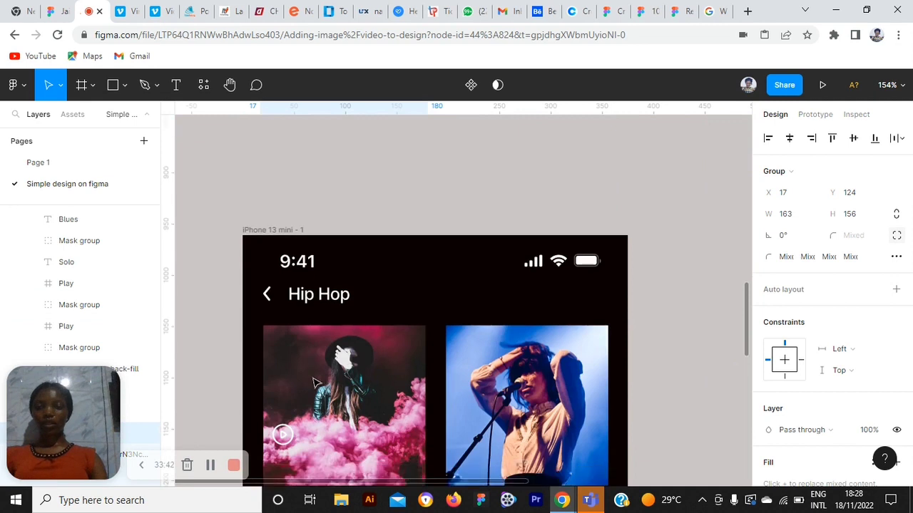
# Move the play icon near the first image's upper-left corner and show the new frame's row and column layout grids.
pyautogui.click(289, 401)
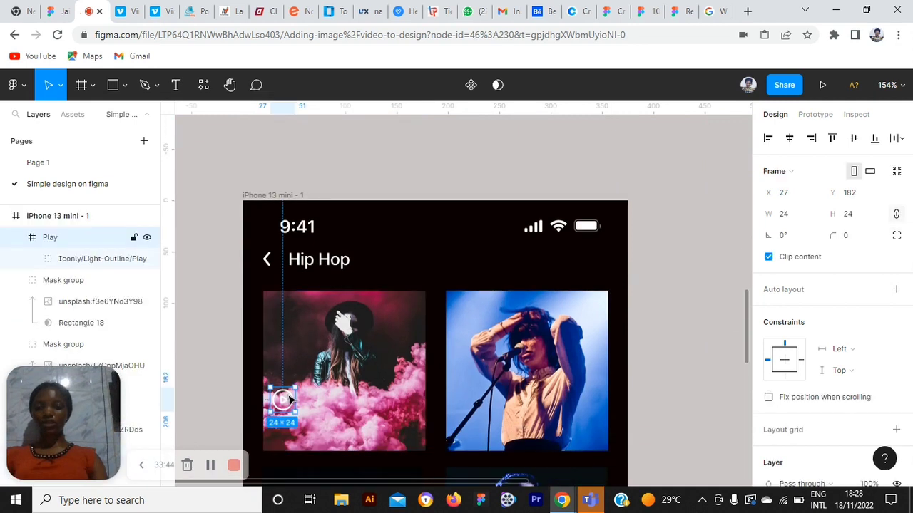
pyautogui.moveTo(285, 376); pyautogui.dragTo(284, 288)
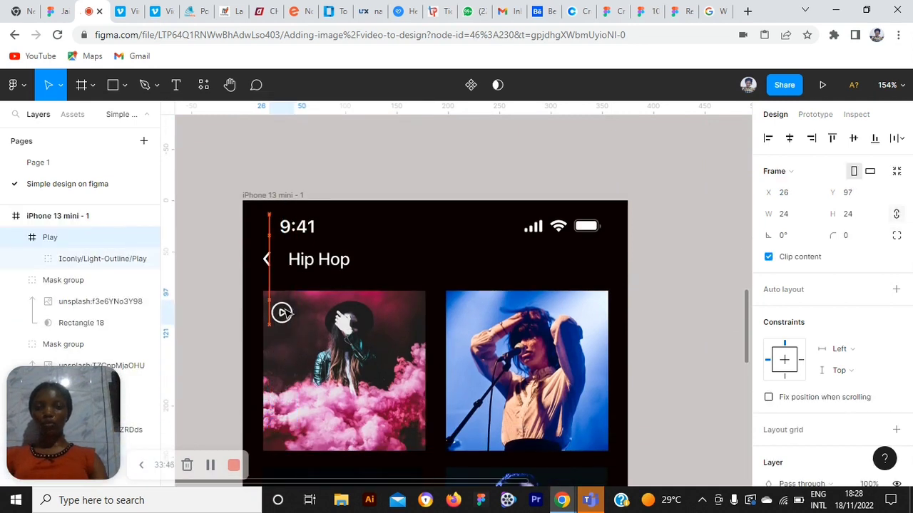
pyautogui.click(257, 197)
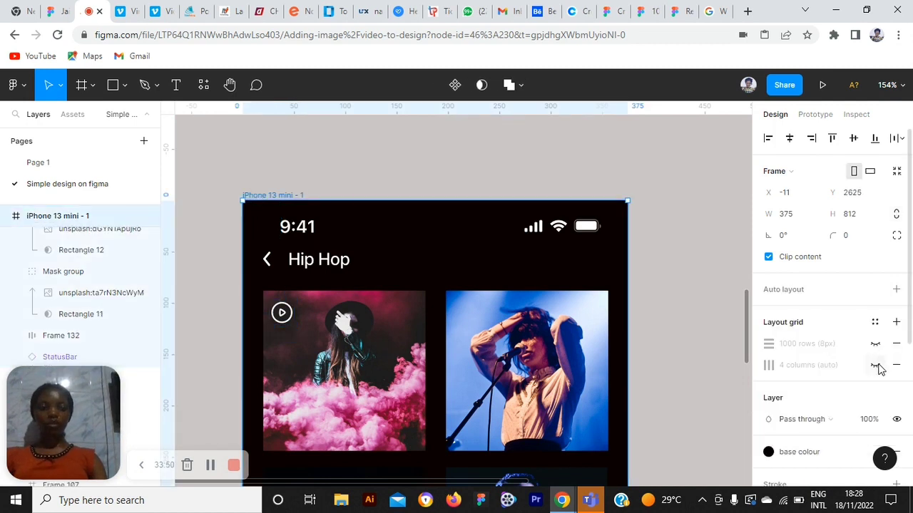
pyautogui.click(875, 365)
pyautogui.click(875, 344)
# Position the play icon at X 28, Y 96, 8 px inside the image's top and left edges.
pyautogui.scroll(5, 284, 323)
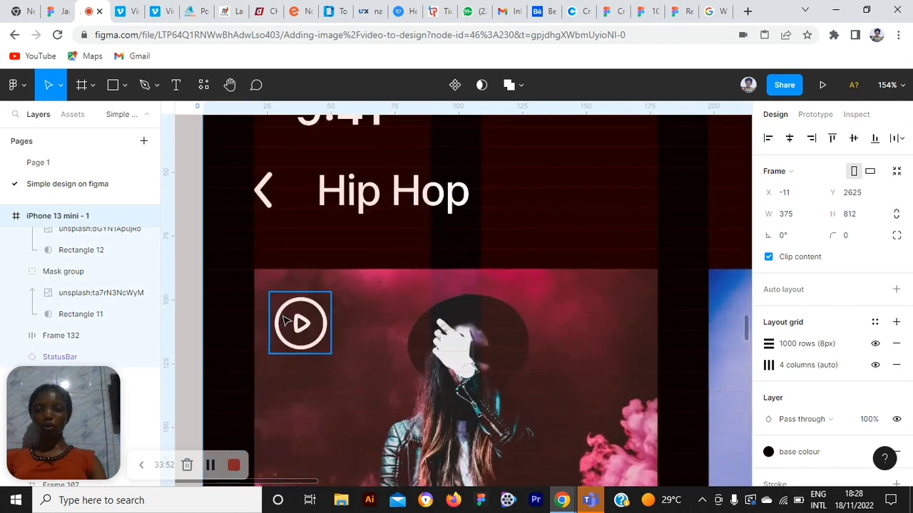
pyautogui.scroll(5, 284, 322)
pyautogui.moveTo(298, 314)
pyautogui.mouseDown()
pyautogui.moveTo(297, 305)
pyautogui.moveTo(305, 318)
pyautogui.mouseUp()
pyautogui.scroll(5, 297, 305)
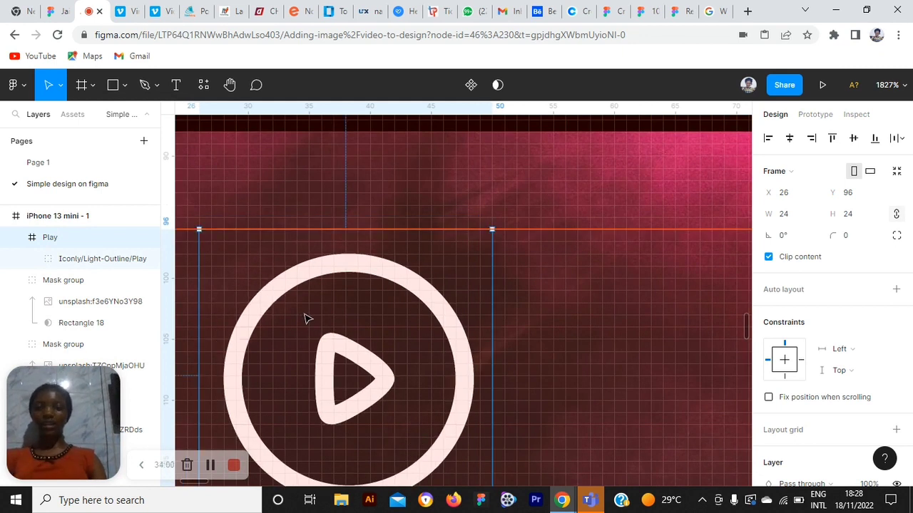
pyautogui.scroll(-6, 305, 318)
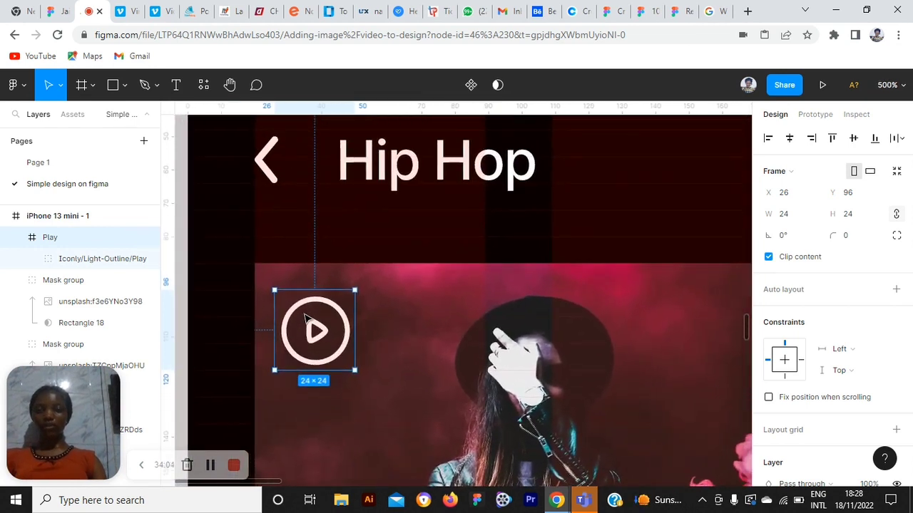
pyautogui.press('alt')
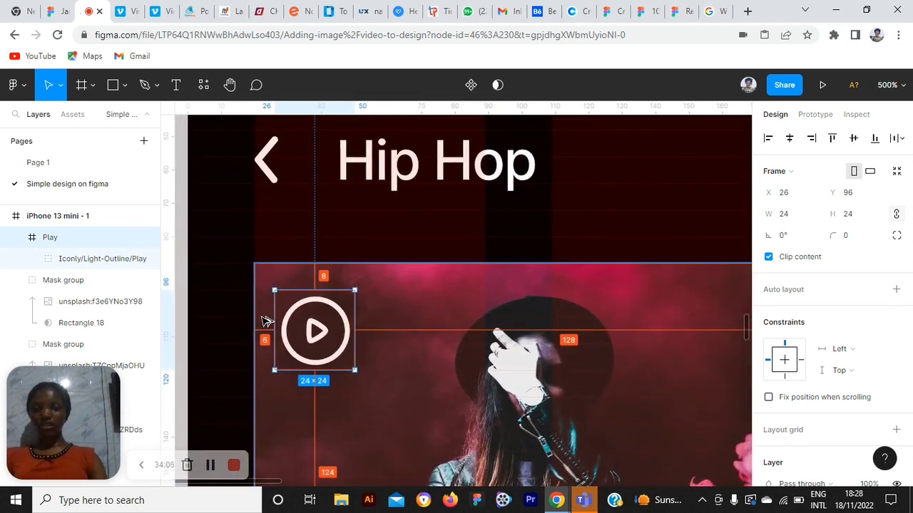
pyautogui.click(266, 321)
pyautogui.click(334, 339)
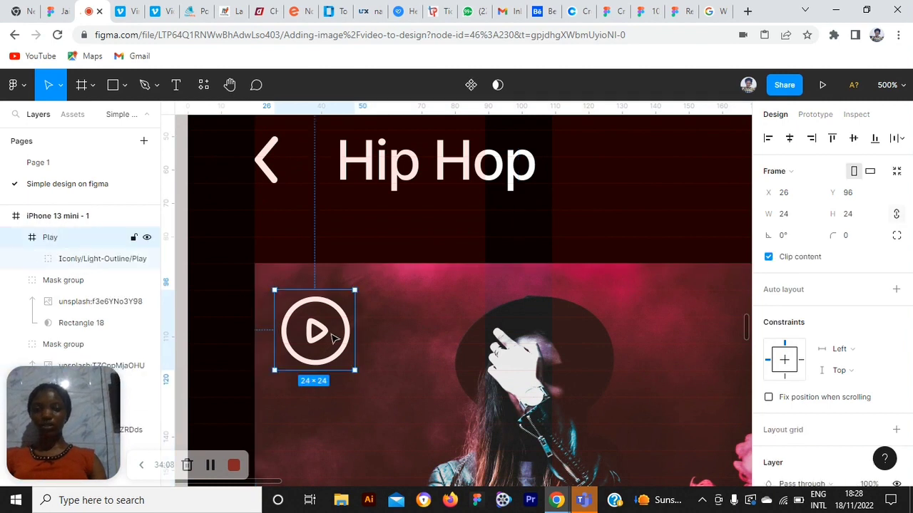
pyautogui.press('Right')
pyautogui.press('Right')
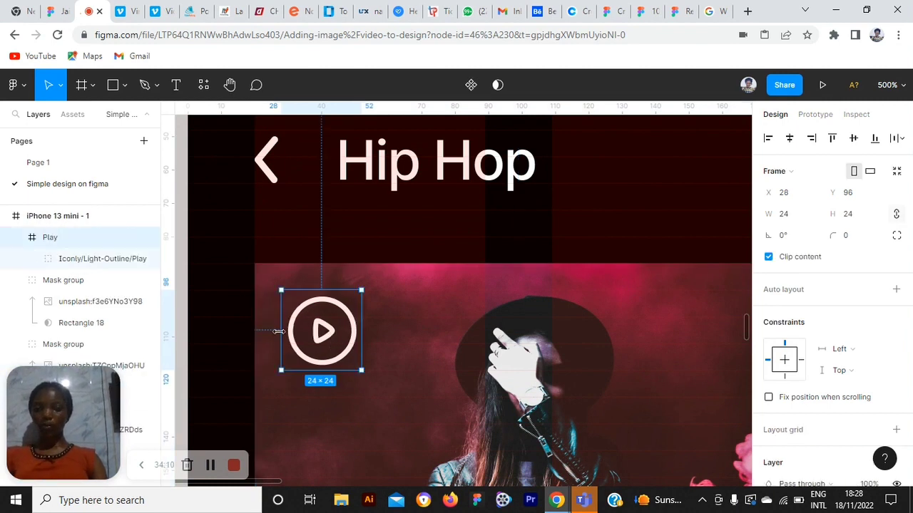
pyautogui.press('alt')
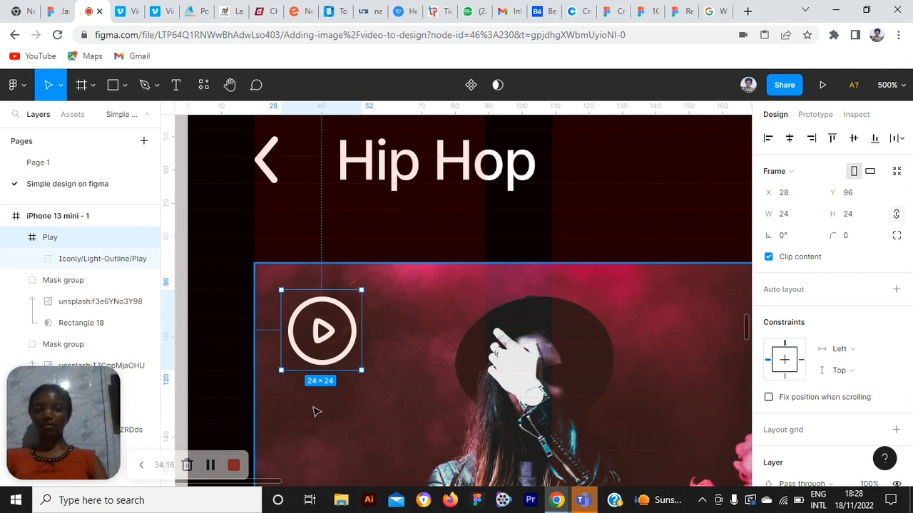
# Examine the play icons and genre labels on the Explore screen's cards and compare them with the new frame.
pyautogui.scroll(-5, 316, 414)
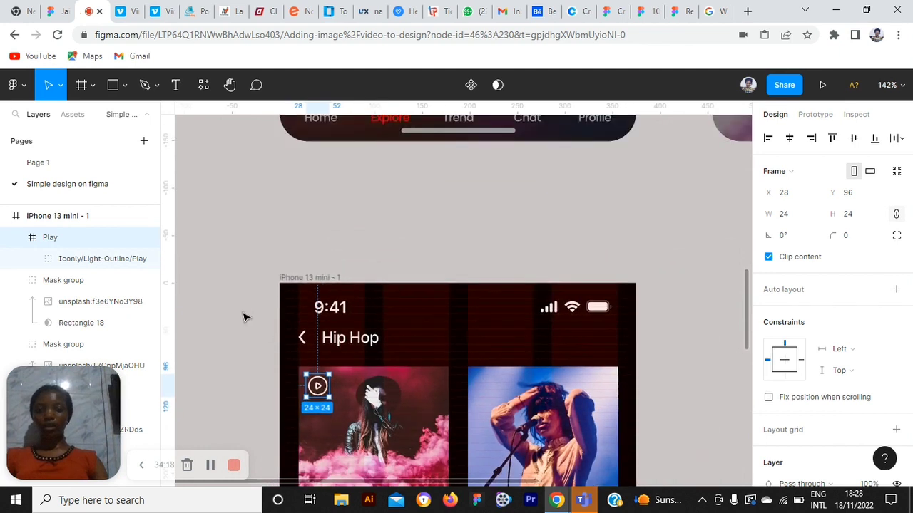
pyautogui.click(244, 318)
pyautogui.scroll(2, 464, 397)
pyautogui.scroll(-5, 463, 398)
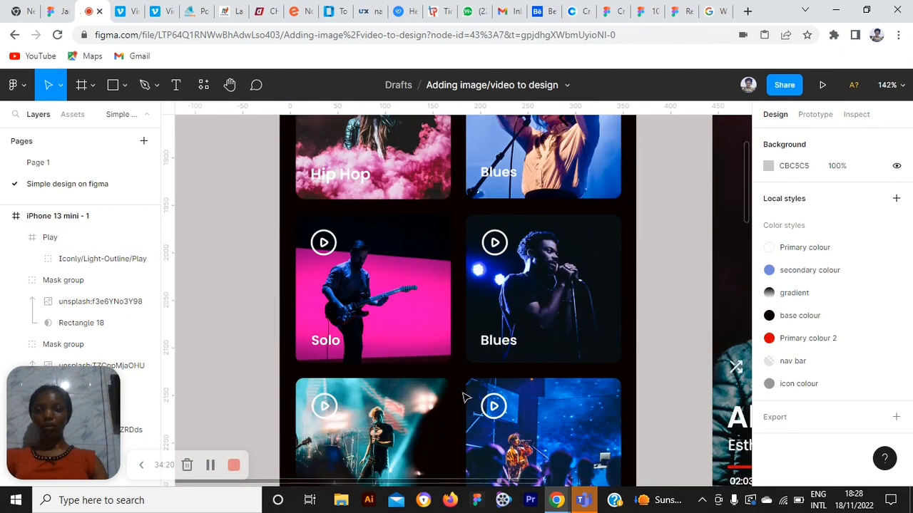
pyautogui.scroll(5, 463, 397)
pyautogui.scroll(-4, 443, 396)
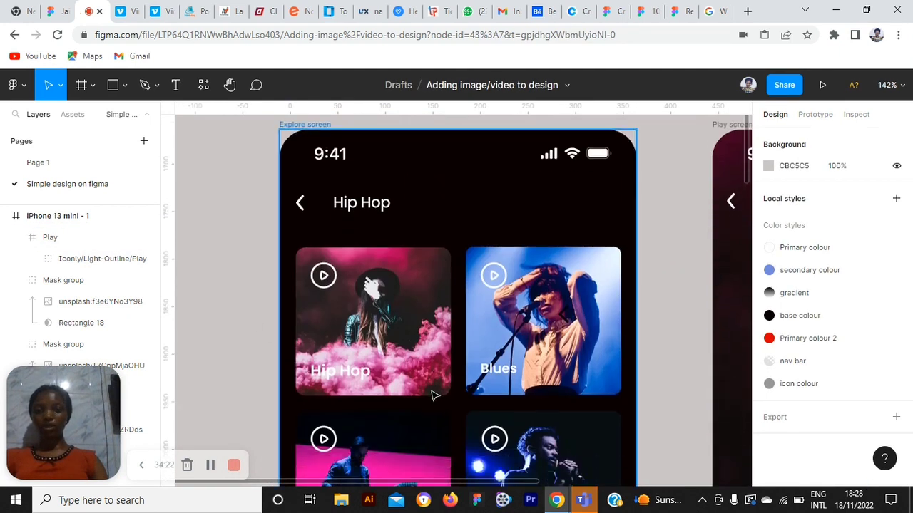
pyautogui.scroll(-10, 433, 396)
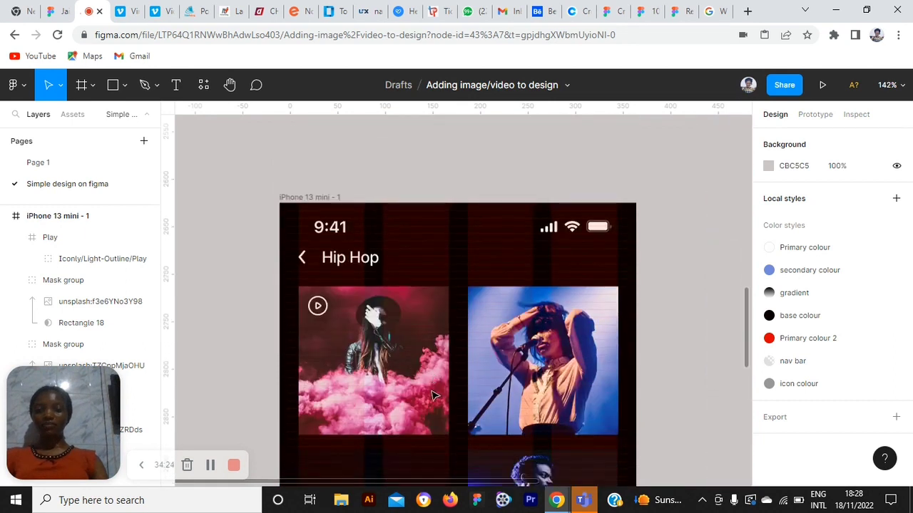
pyautogui.scroll(1, 433, 396)
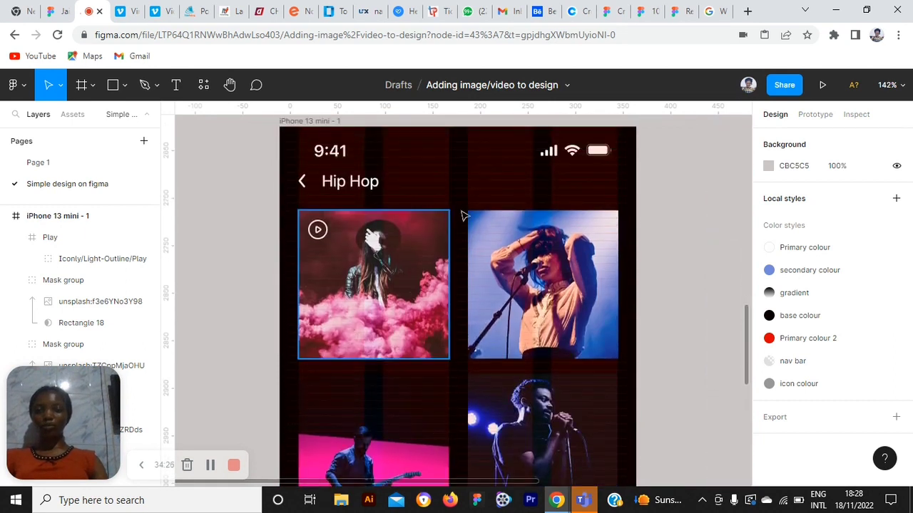
# Add the text "Hip Hop" on the empty canvas beside the iPhone 13 mini - 1 frame.
pyautogui.click(181, 84)
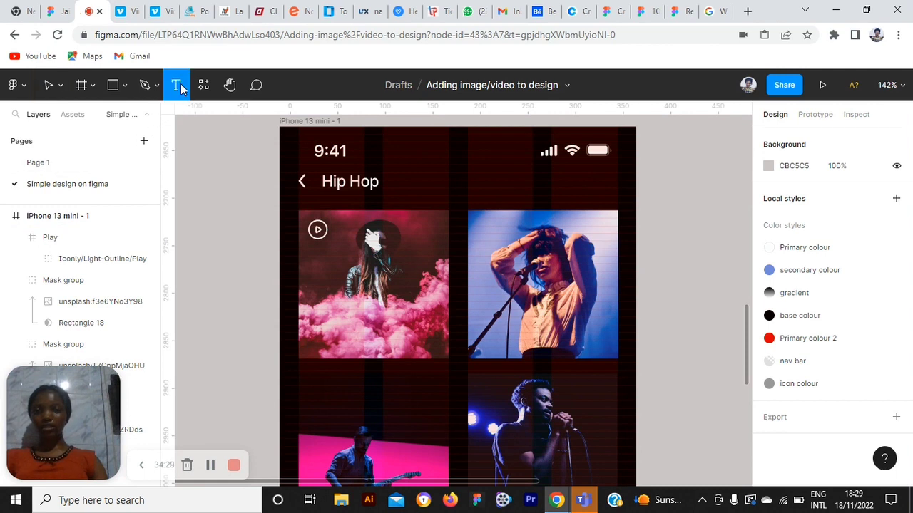
pyautogui.click(210, 319)
pyautogui.write('Hip')
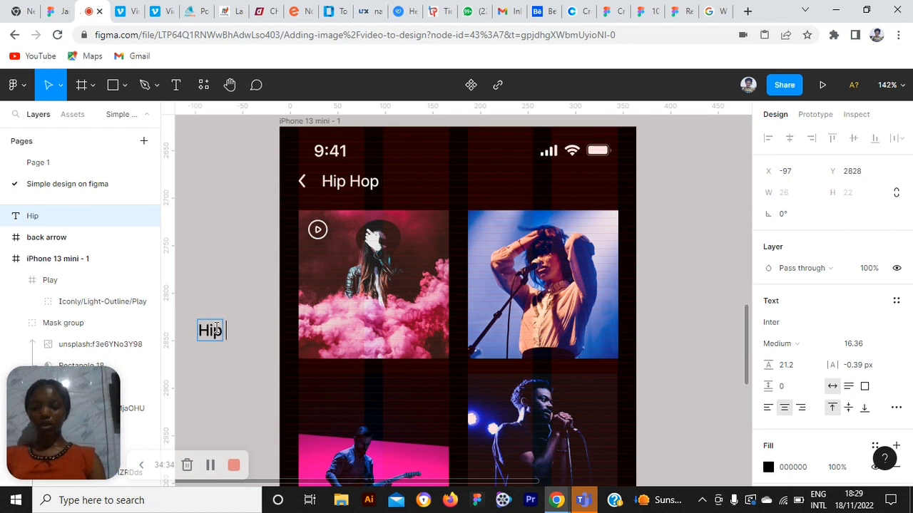
pyautogui.write(' Hop')
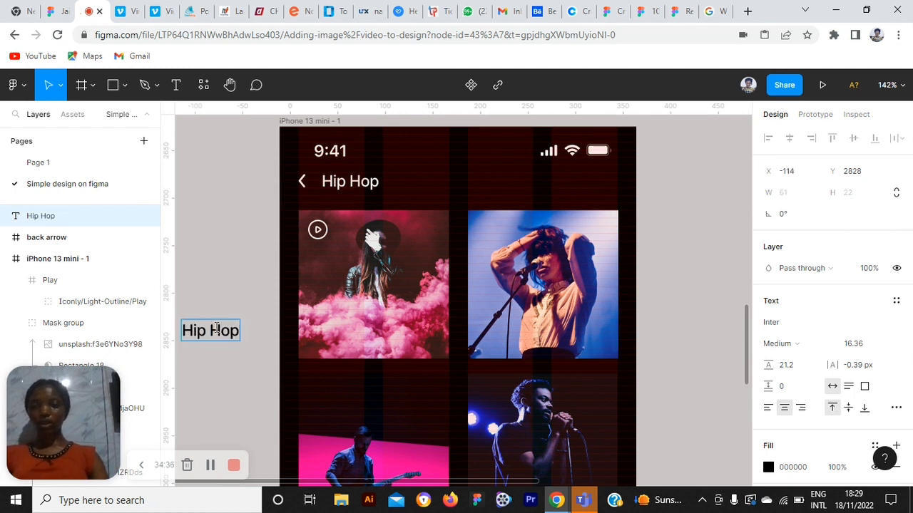
pyautogui.press('Escape')
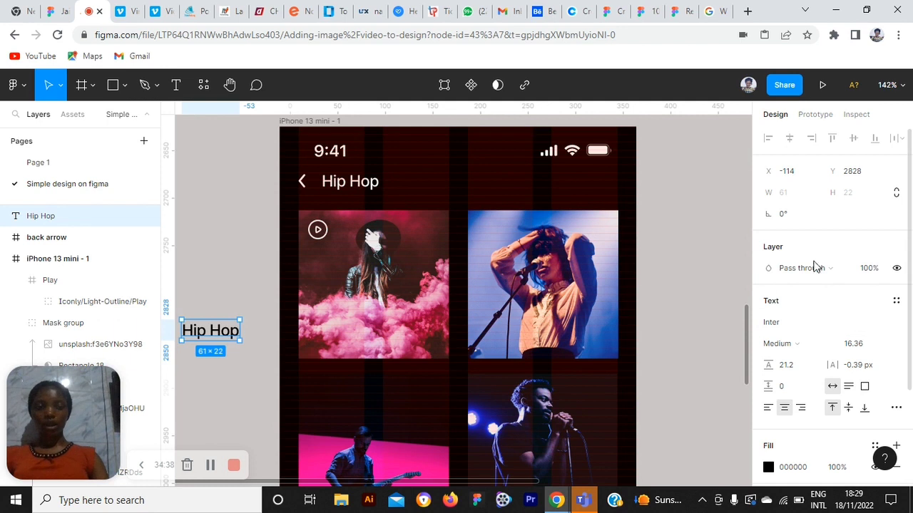
# Apply the Primary colour style to the new Hip Hop text and set its font size to 14.
pyautogui.scroll(-2, 850, 387)
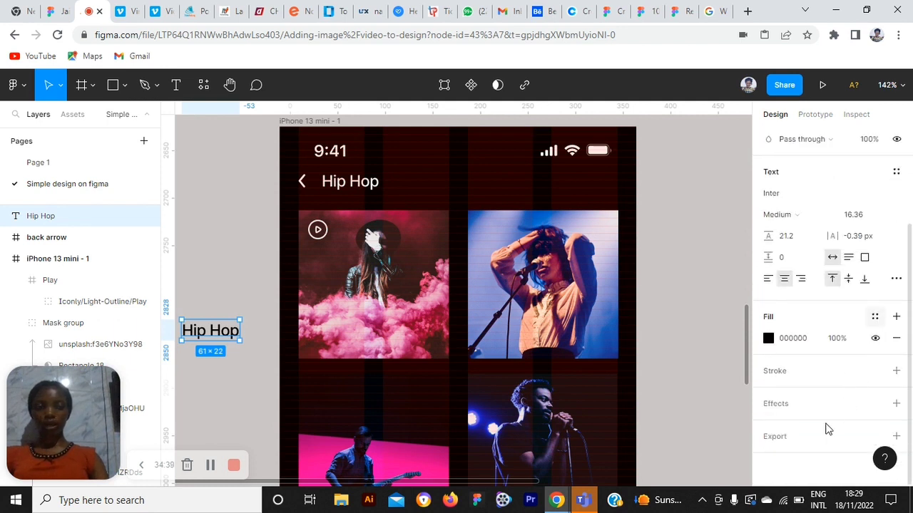
pyautogui.click(875, 317)
pyautogui.click(776, 397)
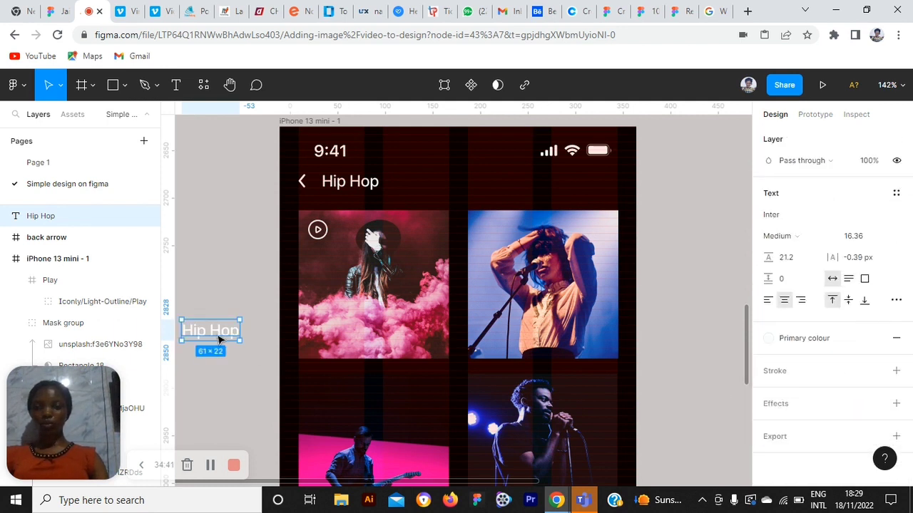
pyautogui.click(866, 239)
pyautogui.write('14')
pyautogui.press('Return')
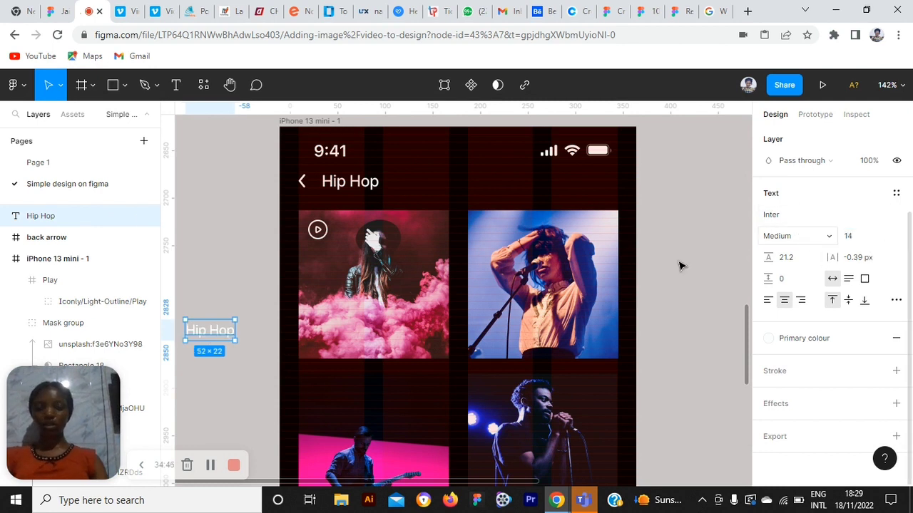
# Move the Hip Hop text onto the lower part of the first image and left-align it with the play icon.
pyautogui.moveTo(197, 332); pyautogui.dragTo(320, 333)
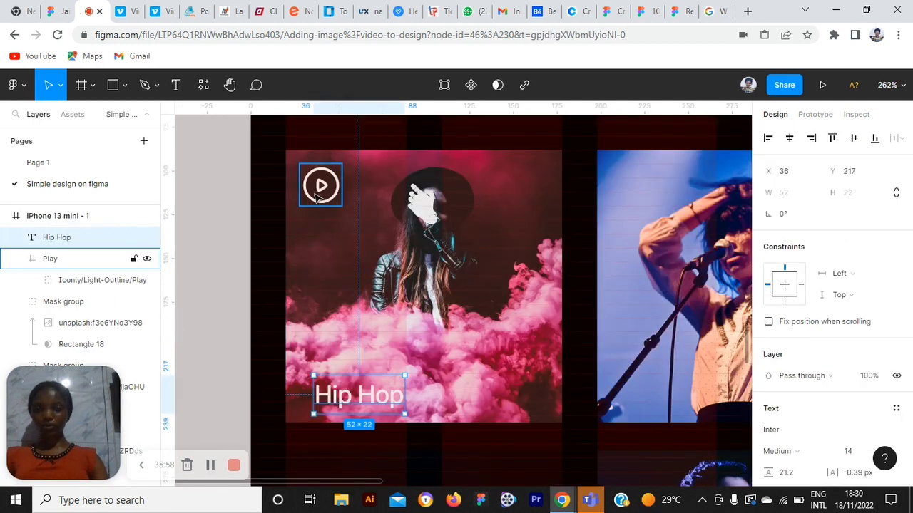
pyautogui.keyDown('shift'); pyautogui.click(50, 259); pyautogui.keyUp('shift')
pyautogui.click(768, 138)
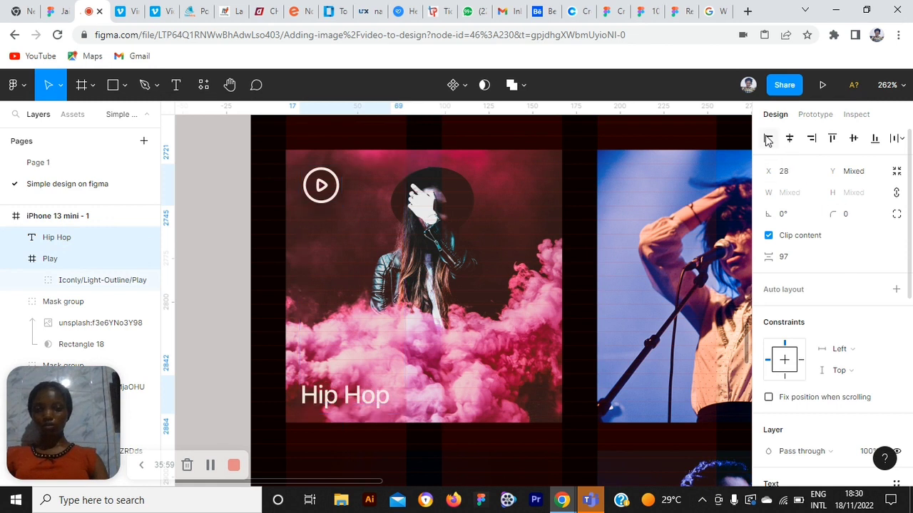
pyautogui.click(226, 378)
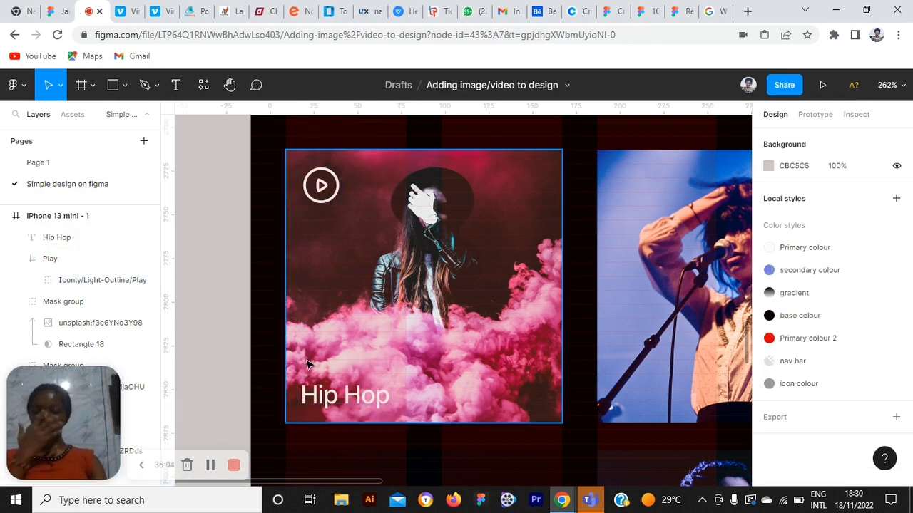
# Check the Hip Hop label's spacing from the image's lower edge and nudge the label up to Y 215.
pyautogui.scroll(-2, 343, 392)
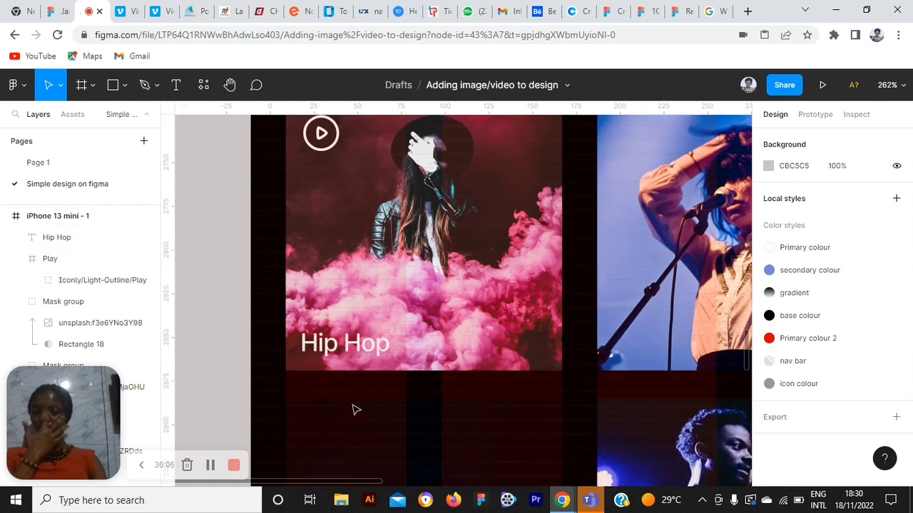
pyautogui.click(354, 331)
pyautogui.press('alt')
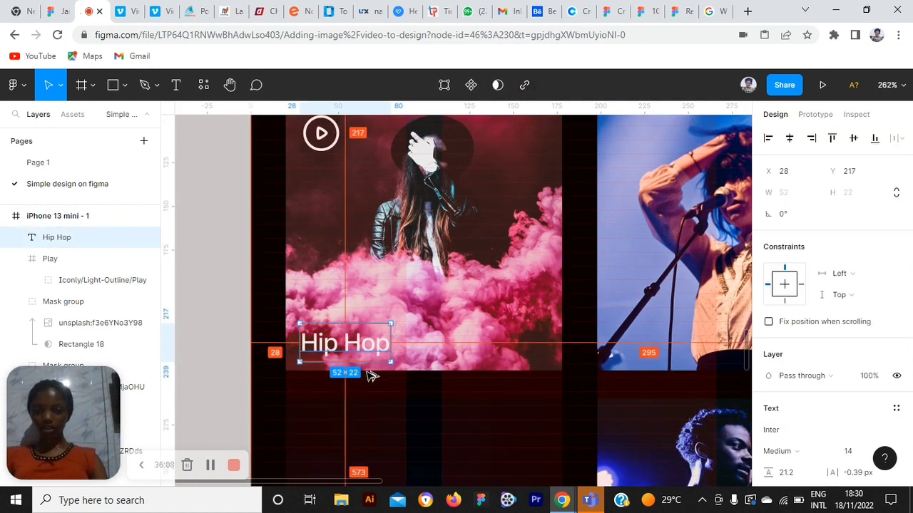
pyautogui.press('Up')
pyautogui.press('Up')
pyautogui.press('Up')
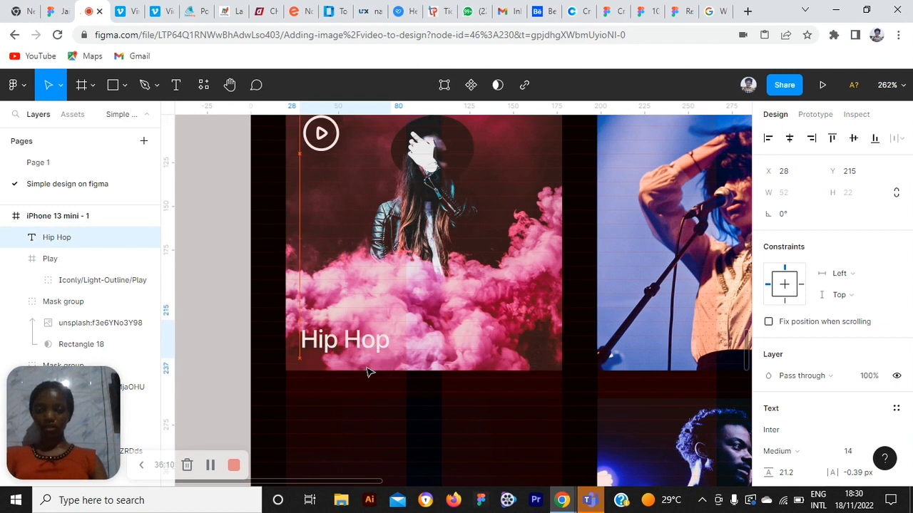
# Nudge the Hip Hop label on the first image up to Y 214 and check its spacing.
pyautogui.click(236, 365)
pyautogui.click(344, 338)
pyautogui.press('alt')
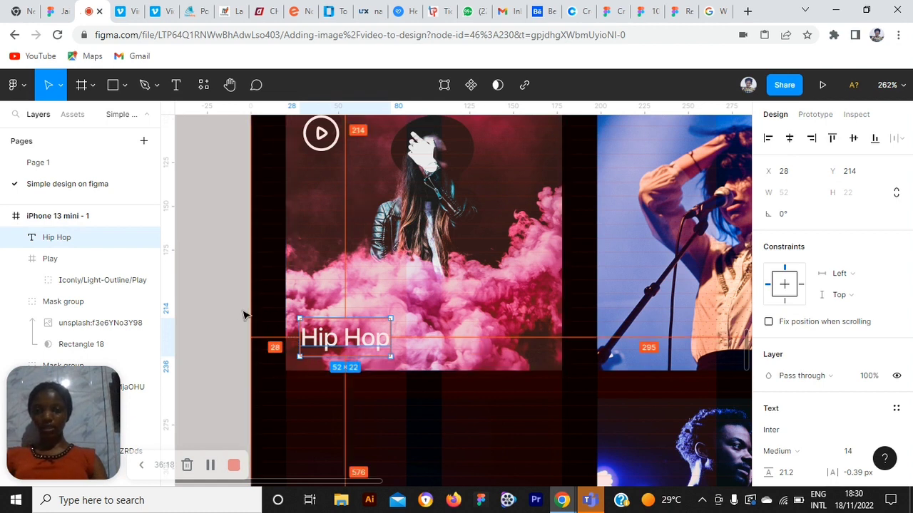
pyautogui.click(223, 291)
pyautogui.scroll(-1, 223, 292)
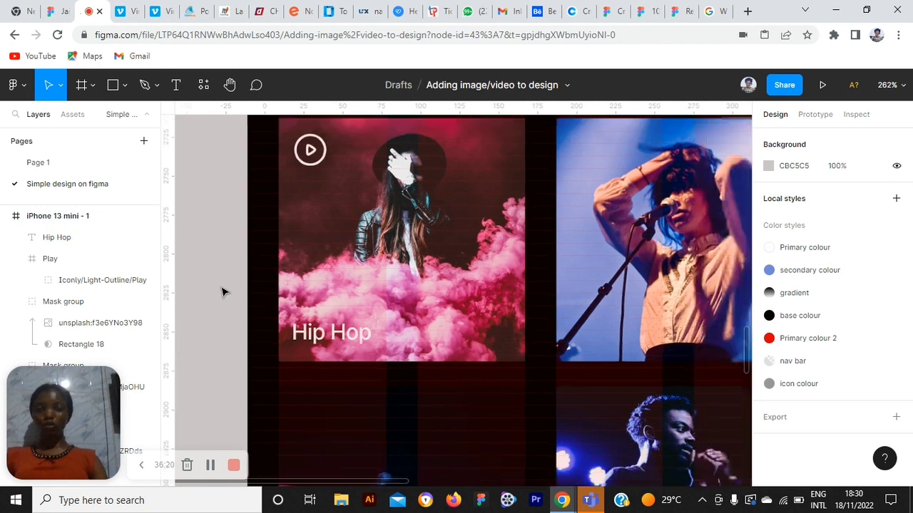
pyautogui.scroll(-4, 223, 292)
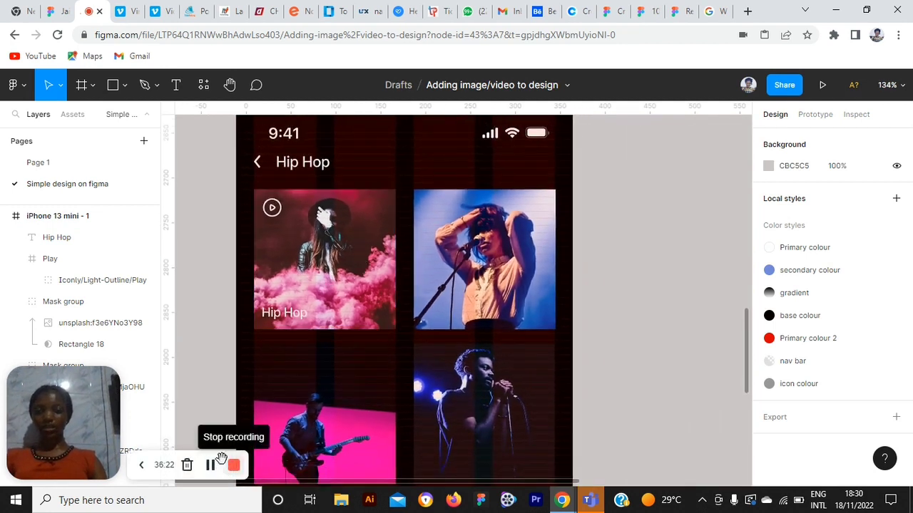
pyautogui.click(211, 465)
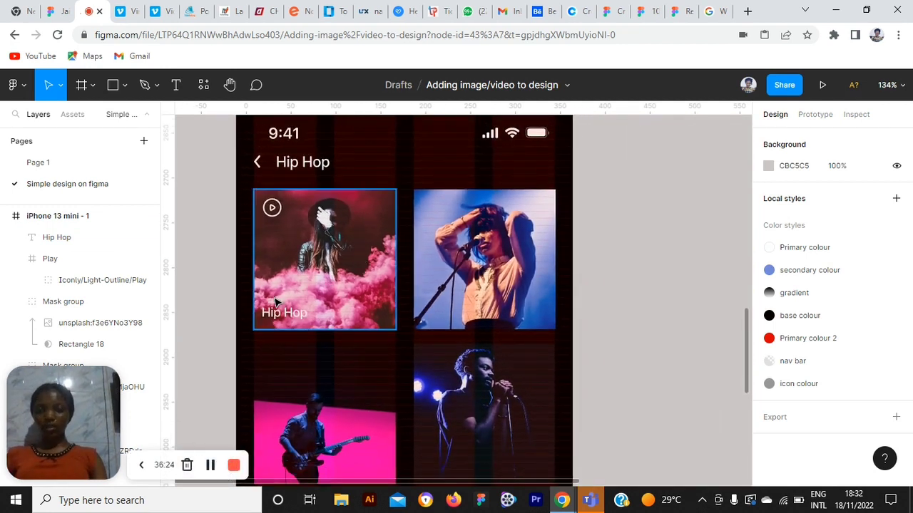
# Copy the first image's play icon and Hip Hop label together onto the second image beside it.
pyautogui.click(280, 318)
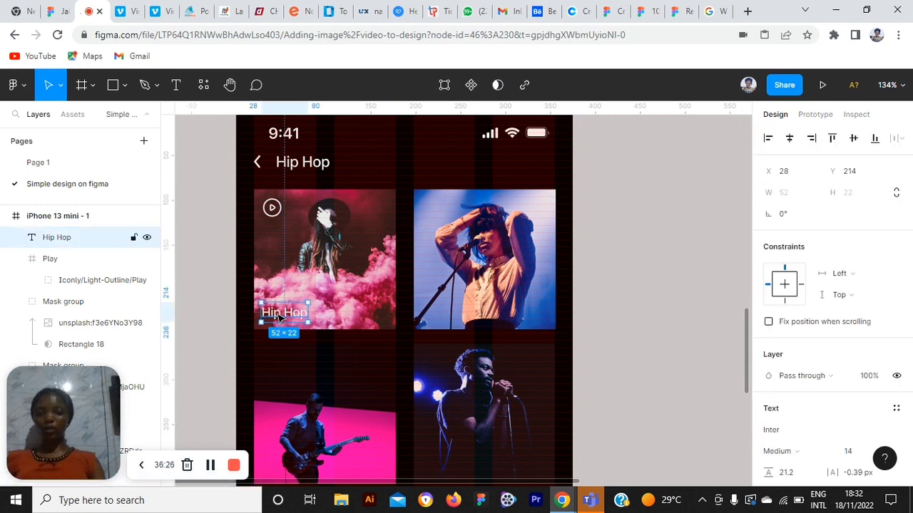
pyautogui.keyDown('shift'); pyautogui.click(273, 209); pyautogui.keyUp('shift')
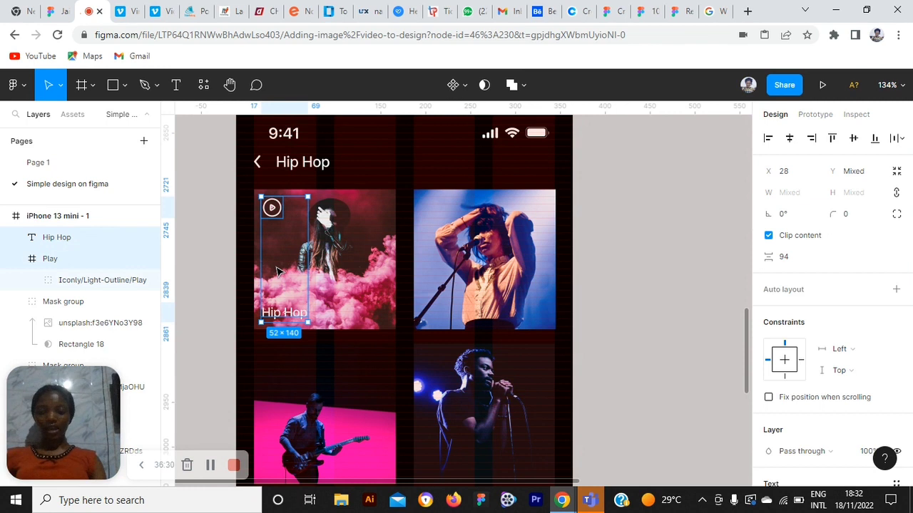
pyautogui.moveTo(278, 271); pyautogui.dragTo(440, 264)
pyautogui.click(641, 240)
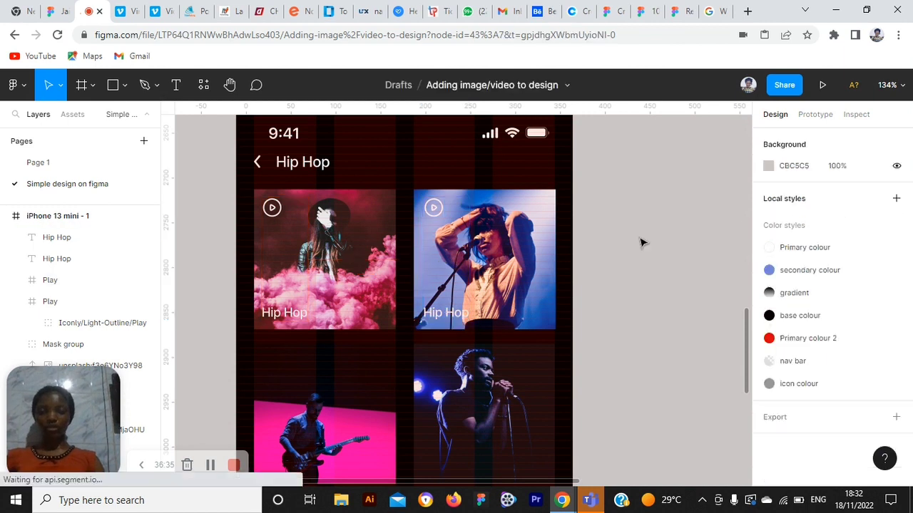
# Nudge the second image's play icon and label left to X 206 and check their spacing from the image's edges.
pyautogui.click(440, 211)
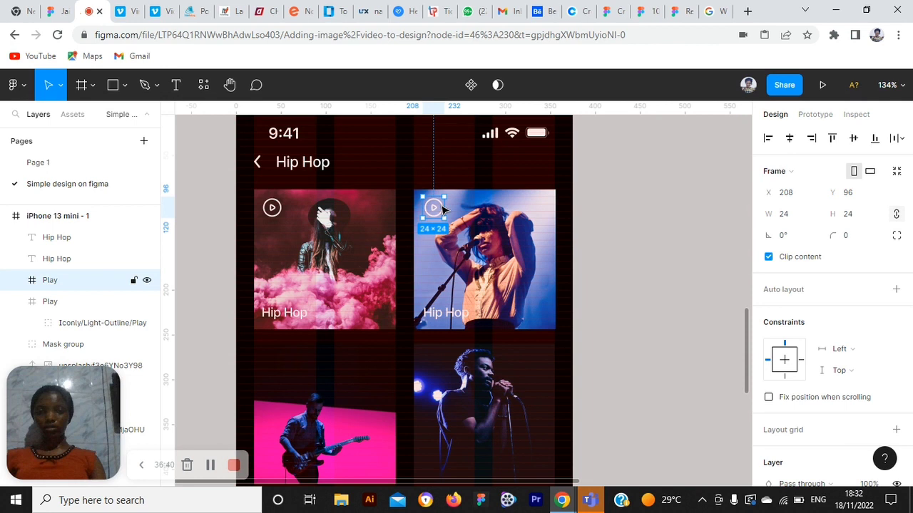
pyautogui.keyDown('shift'); pyautogui.click(454, 312); pyautogui.keyUp('shift')
pyautogui.press('Left')
pyautogui.press('Left')
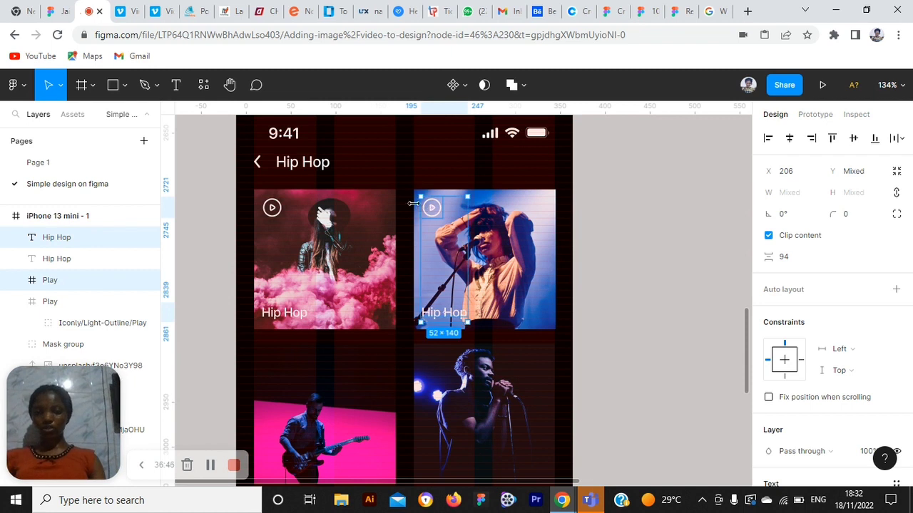
pyautogui.press('alt')
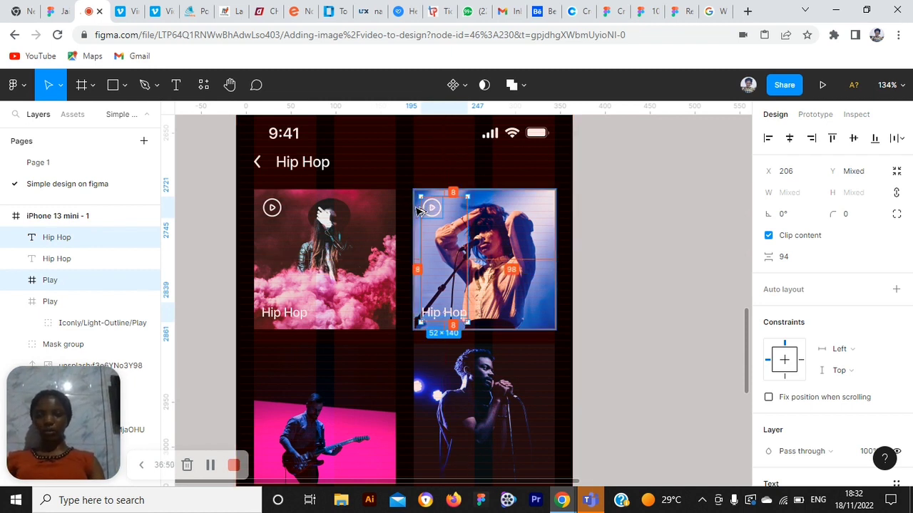
pyautogui.click(639, 288)
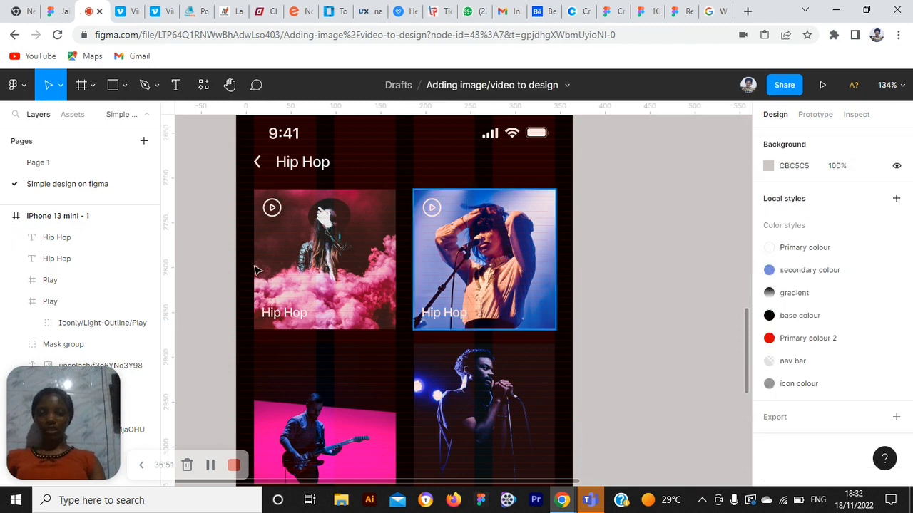
# Change the label text on the second image to Blues.
pyautogui.click(435, 312)
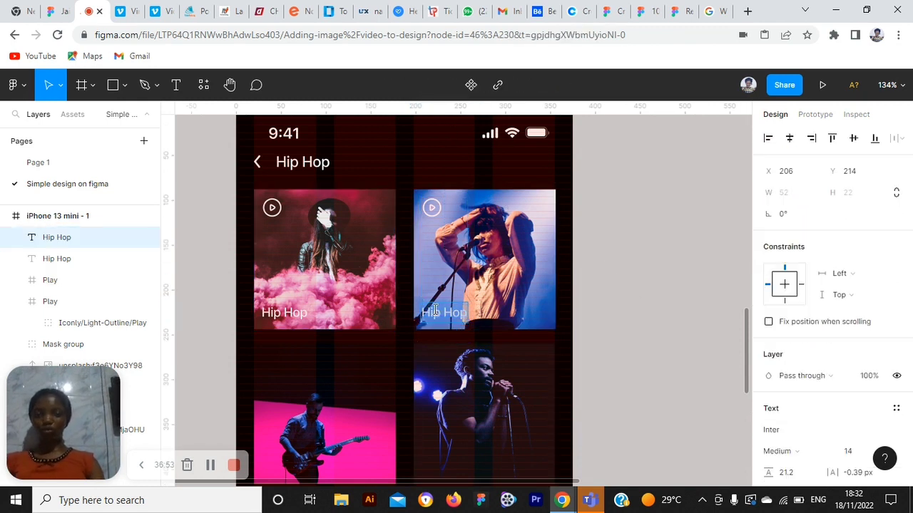
pyautogui.write('Blues')
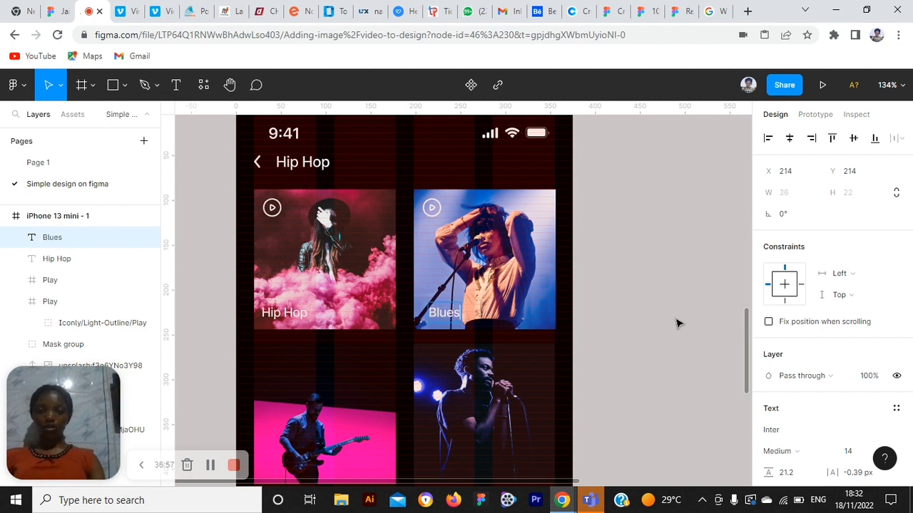
pyautogui.press('Escape')
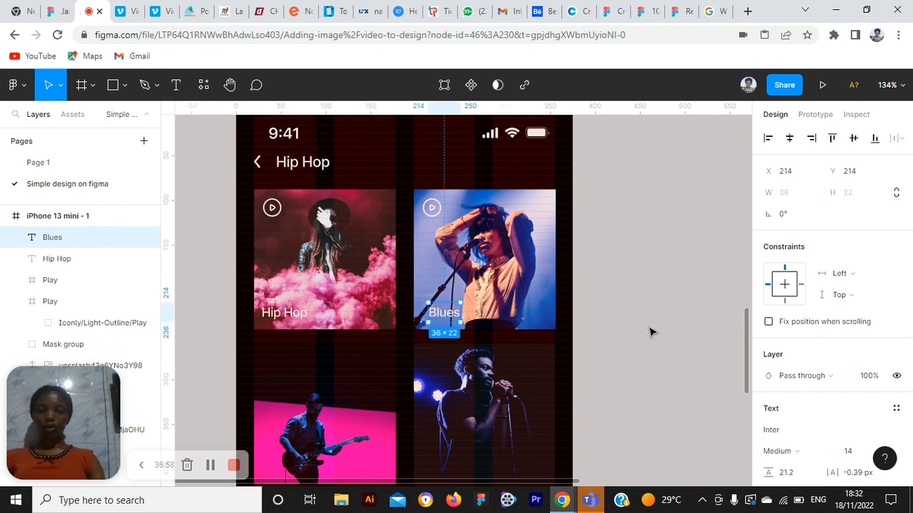
pyautogui.scroll(-5, 642, 349)
pyautogui.scroll(5, 642, 349)
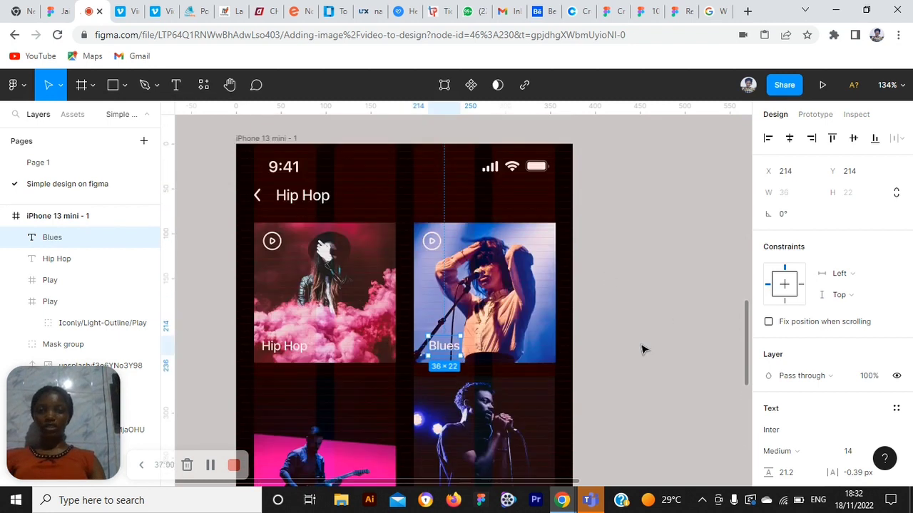
pyautogui.scroll(-2, 642, 349)
pyautogui.scroll(2, 642, 350)
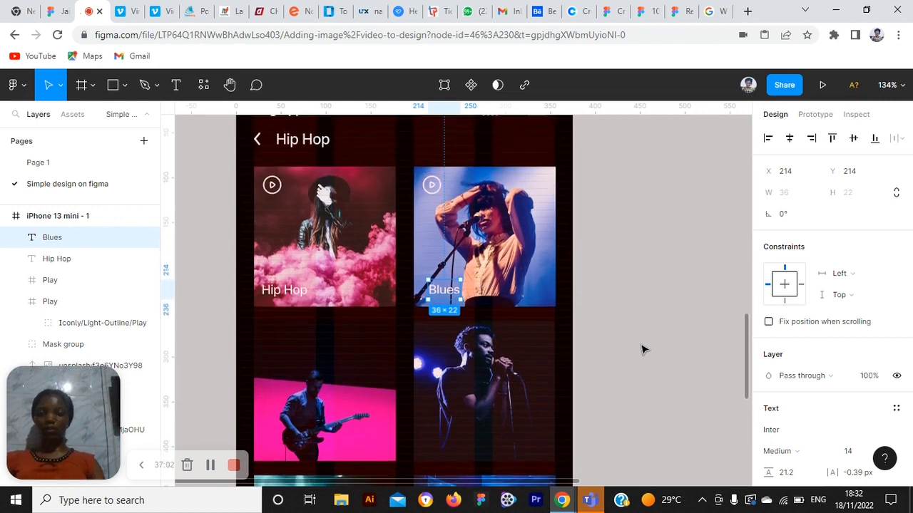
pyautogui.scroll(-1, 641, 349)
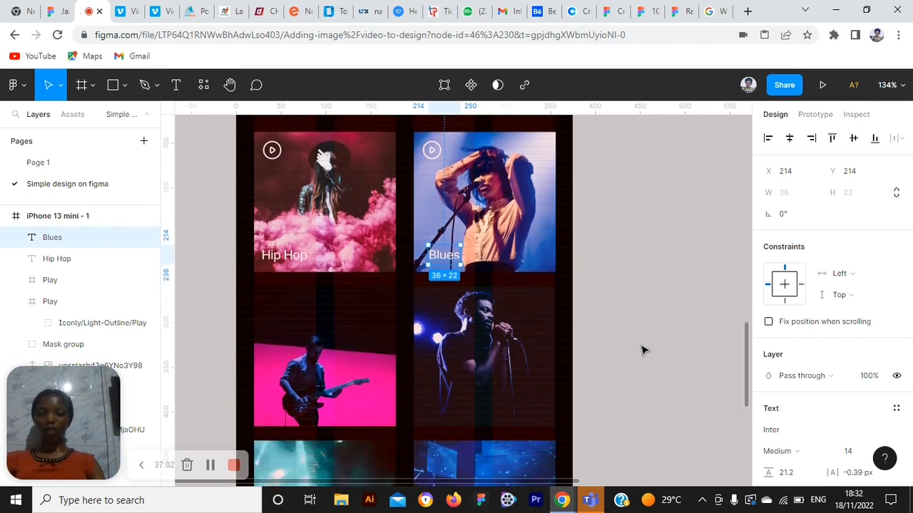
# Copy the first image's play icon and Hip Hop label down onto the guitarist image.
pyautogui.click(272, 151)
pyautogui.keyDown('shift'); pyautogui.click(284, 255); pyautogui.keyUp('shift')
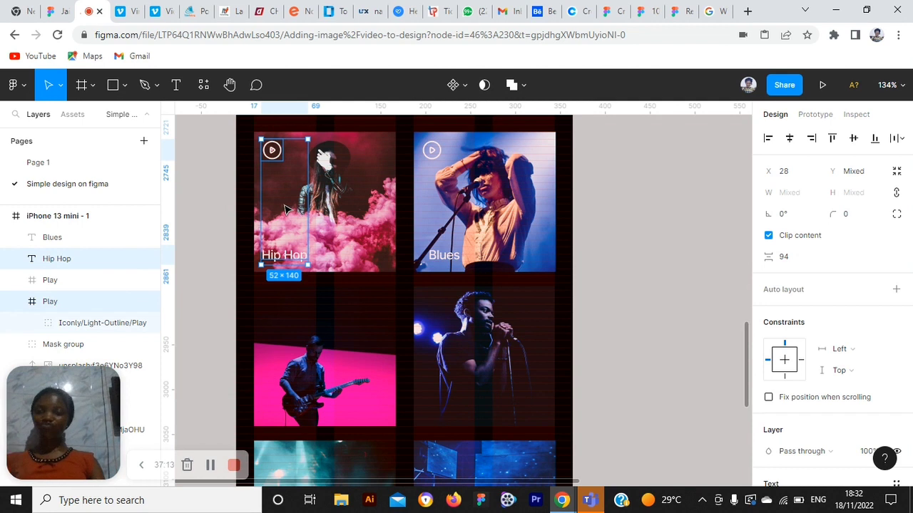
pyautogui.moveTo(288, 226); pyautogui.dragTo(288, 378)
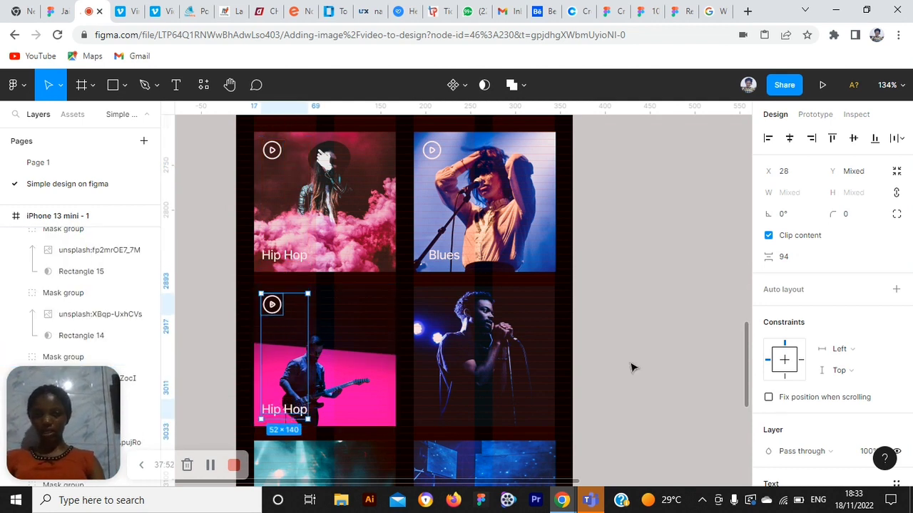
pyautogui.click(633, 367)
# Copy the guitarist image's play icon and Hip Hop label onto the singer image beside it, at X 206.
pyautogui.click(292, 407)
pyautogui.keyDown('shift'); pyautogui.click(272, 304); pyautogui.keyUp('shift')
pyautogui.moveTo(285, 363); pyautogui.dragTo(444, 365)
pyautogui.click(446, 299)
pyautogui.click(595, 387)
pyautogui.click(443, 407)
pyautogui.keyDown('shift'); pyautogui.click(432, 304); pyautogui.keyUp('shift')
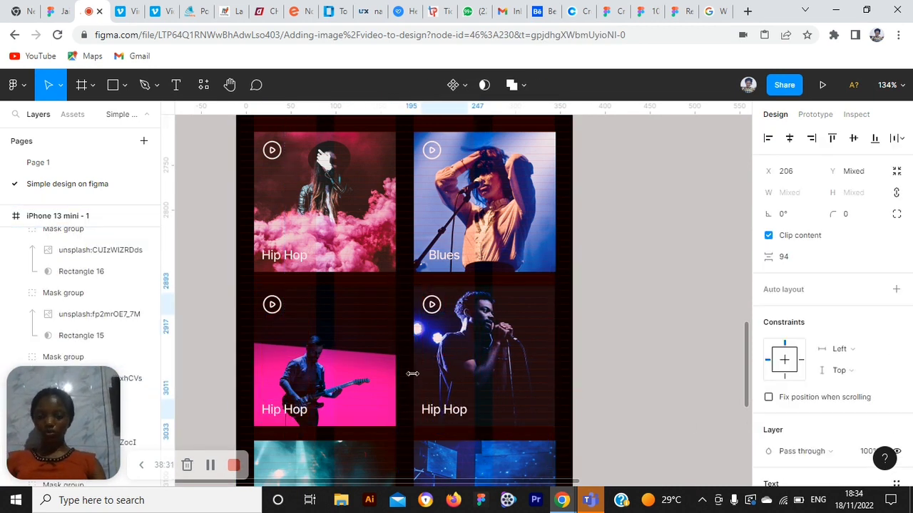
pyautogui.click(405, 371)
# Change the guitarist image's label to Solo and left-align it with the play icon above.
pyautogui.scroll(10, 446, 391)
pyautogui.scroll(-8, 448, 390)
pyautogui.scroll(-5, 450, 391)
pyautogui.doubleClick(286, 383)
pyautogui.write('Solo')
pyautogui.press('Escape')
pyautogui.keyDown('shift'); pyautogui.click(272, 279); pyautogui.keyUp('shift')
pyautogui.click(769, 139)
pyautogui.click(681, 321)
pyautogui.scroll(-2, 681, 320)
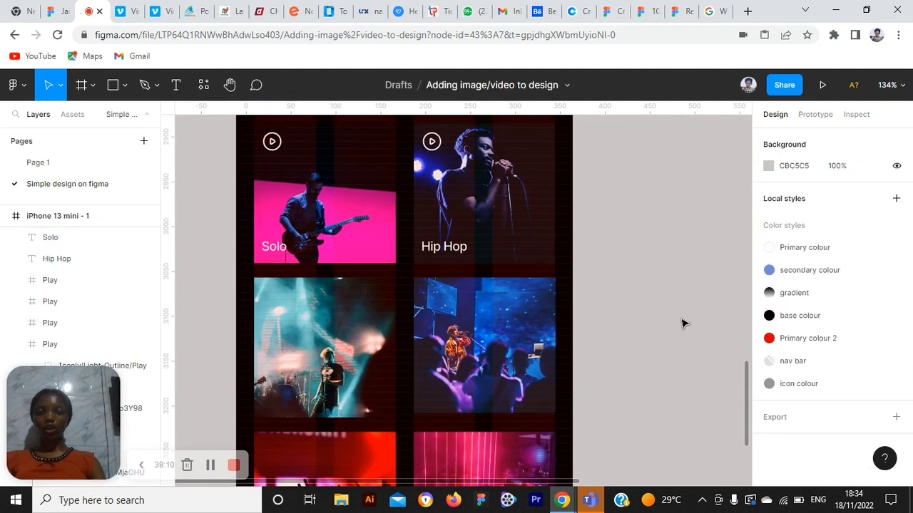
# Wrap the play icon and Hip Hop label on the singer image beside the guitarist in an auto layout frame.
pyautogui.click(431, 142)
pyautogui.keyDown('shift'); pyautogui.click(436, 246); pyautogui.keyUp('shift')
pyautogui.rightClick(437, 247)
pyautogui.click(471, 347)
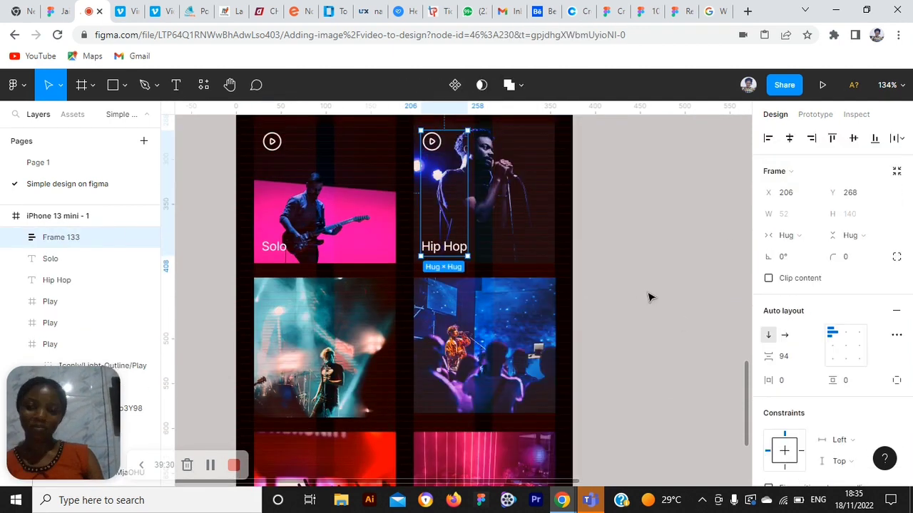
# Duplicate the auto layout frame with play icon and Hip Hop label onto the four remaining images below.
pyautogui.moveTo(440, 183); pyautogui.dragTo(440, 337)
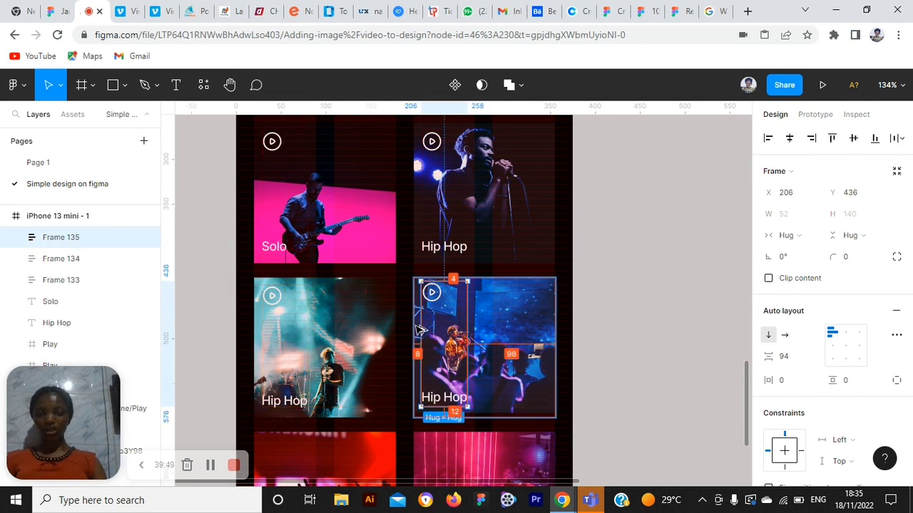
pyautogui.scroll(-2, 428, 333)
pyautogui.scroll(-2, 437, 322)
pyautogui.moveTo(439, 285); pyautogui.dragTo(284, 333)
pyautogui.hotkey('shift', 'Left')
pyautogui.hotkey('shift', 'Up')
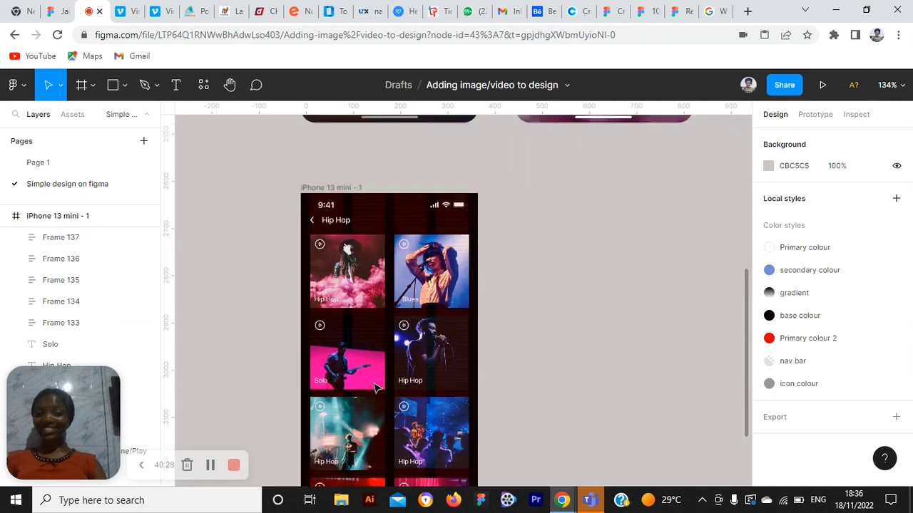
# Hide the row and column layout grids of the iPhone 13 mini - 1 frame.
pyautogui.click(875, 365)
pyautogui.click(875, 344)
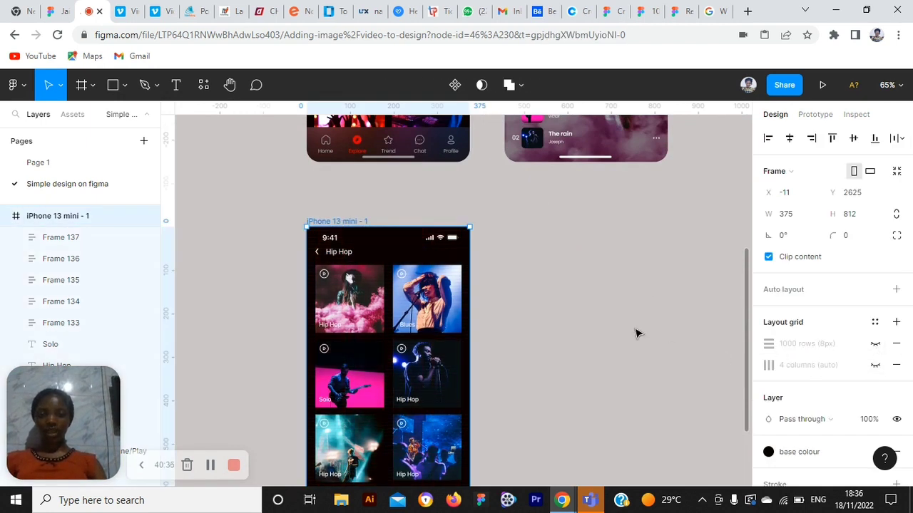
pyautogui.scroll(-3, 636, 333)
pyautogui.scroll(5, 637, 333)
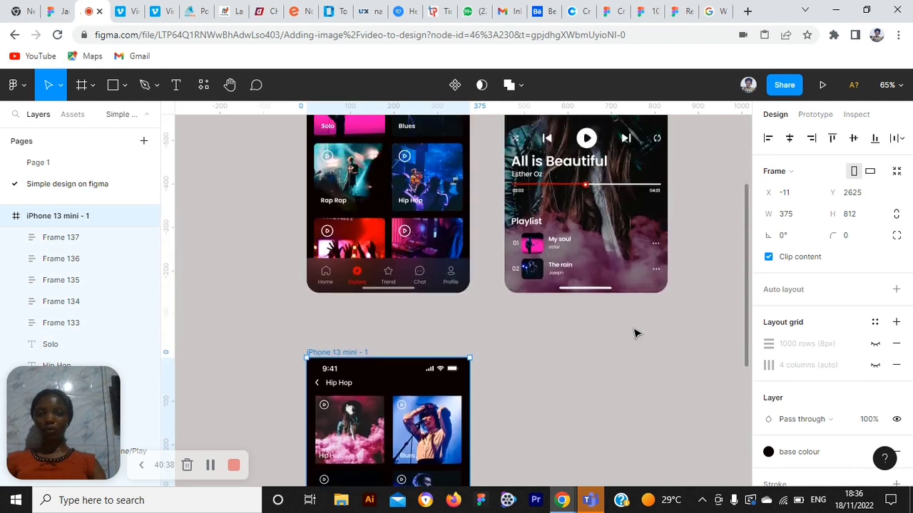
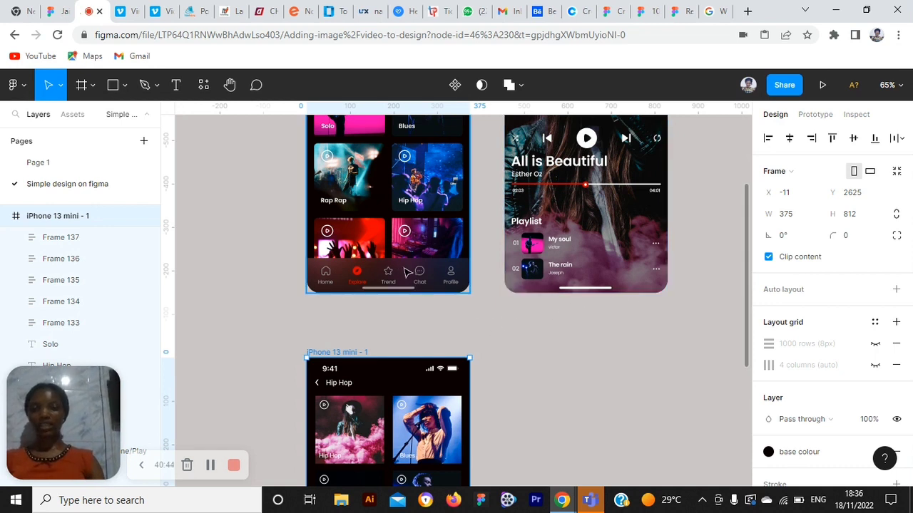
# Select the Explore screen's bottom navigation bar to check its size and compare it with the iPhone 13 mini - 1 frame.
pyautogui.scroll(-2, 410, 278)
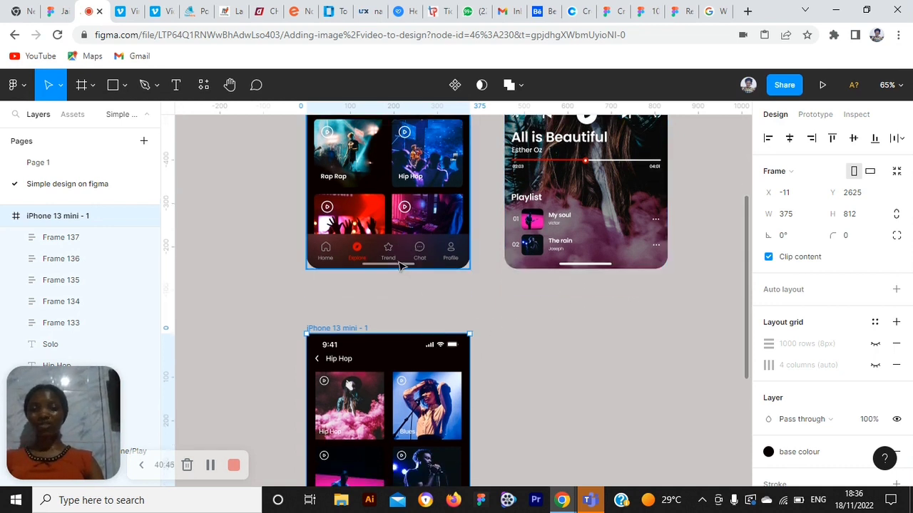
pyautogui.click(407, 256)
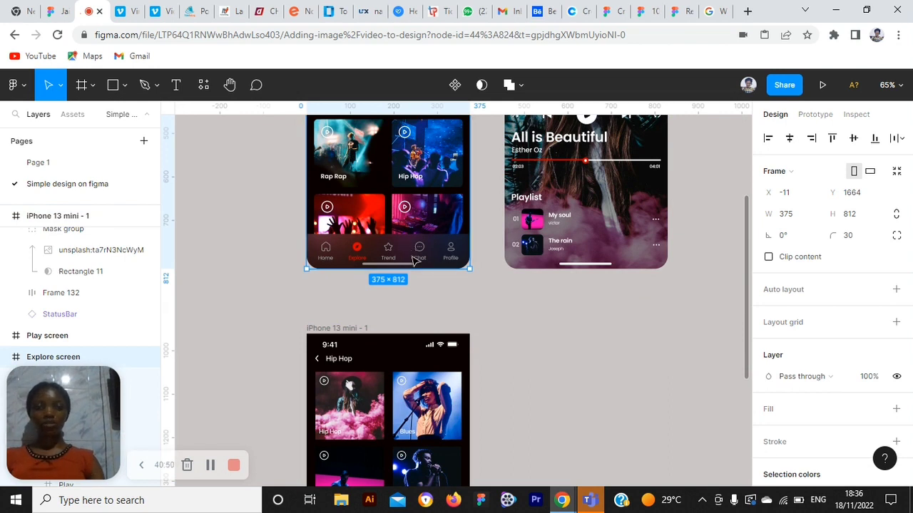
pyautogui.doubleClick(412, 256)
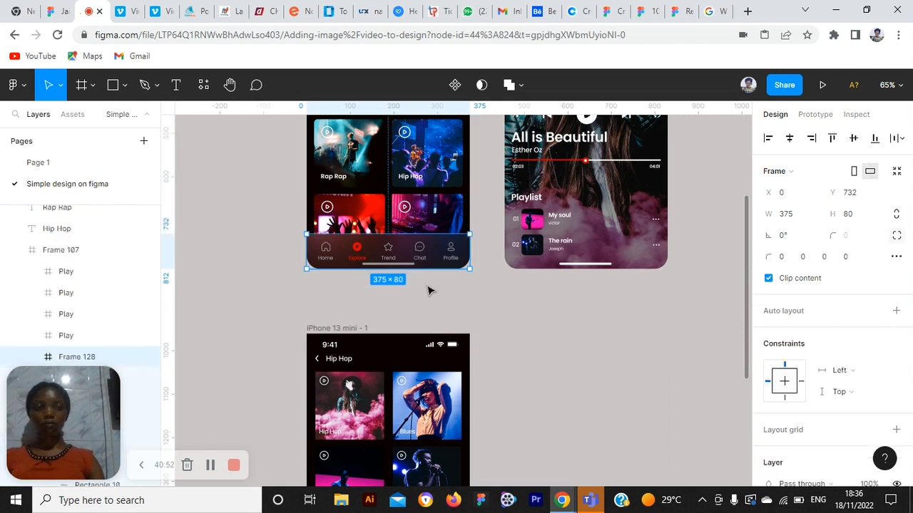
pyautogui.scroll(-7, 428, 290)
pyautogui.scroll(3, 428, 289)
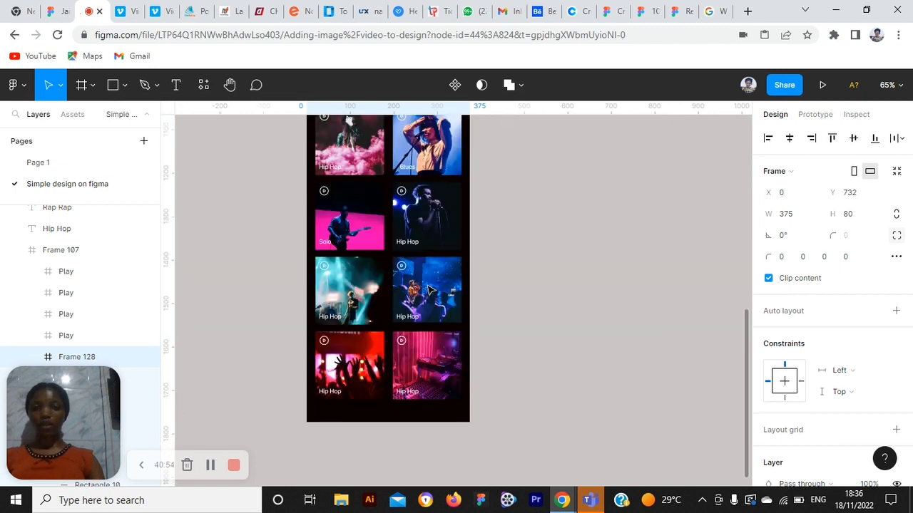
pyautogui.scroll(4, 429, 289)
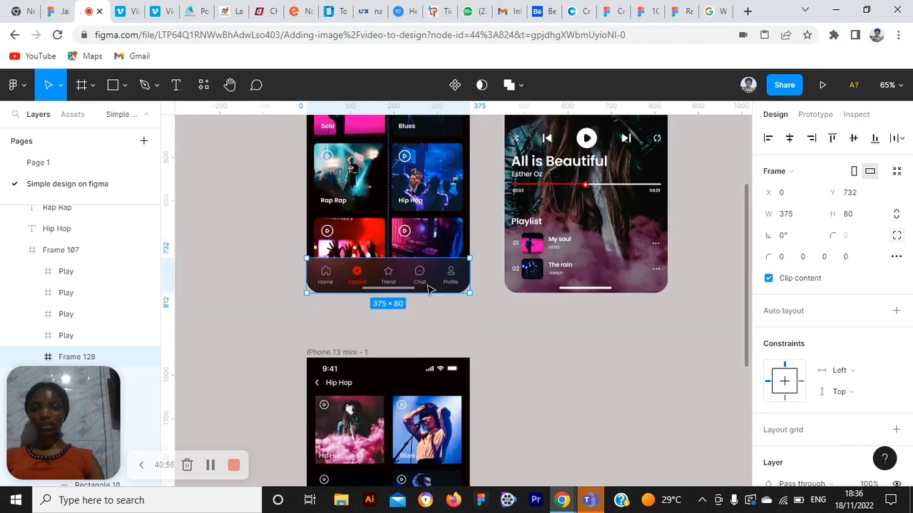
pyautogui.scroll(-2, 428, 289)
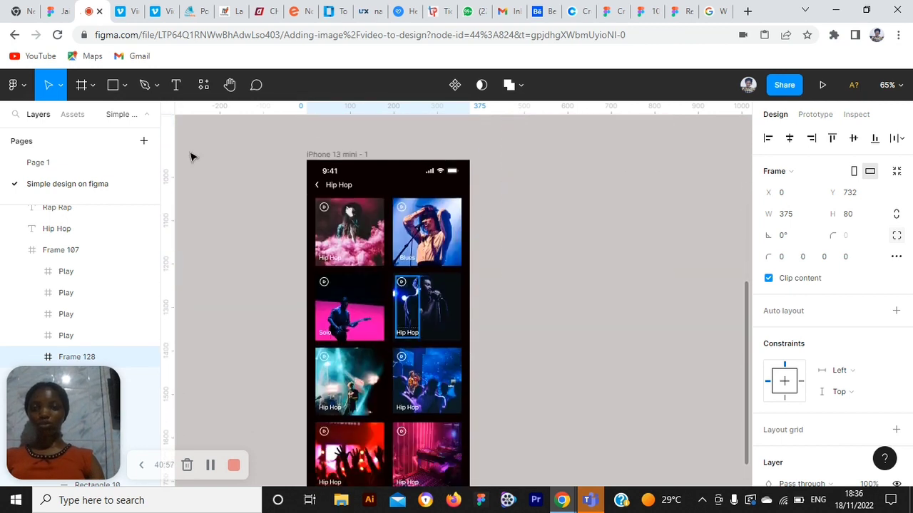
# Draw a new frame beside the iPhone 13 mini - 1 frame and set its size to 375 × 80.
pyautogui.click(92, 87)
pyautogui.click(81, 117)
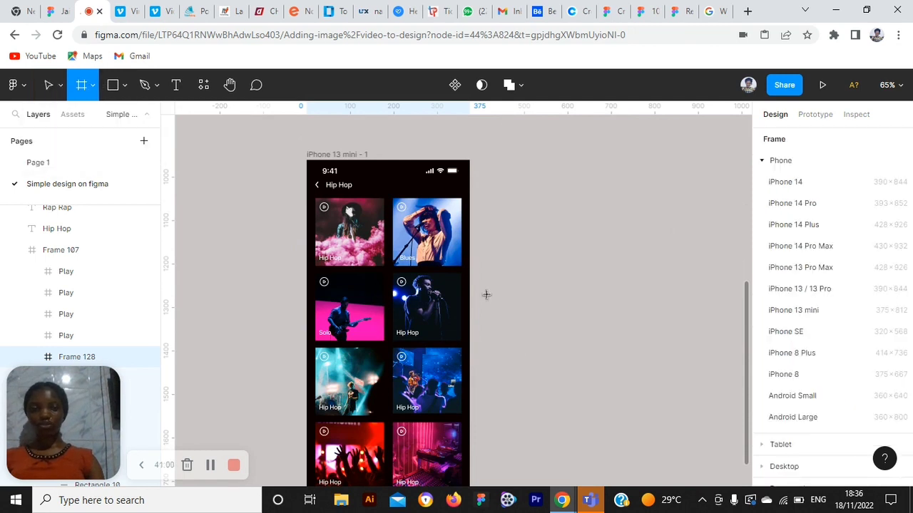
pyautogui.moveTo(493, 293); pyautogui.dragTo(636, 336)
pyautogui.click(793, 214)
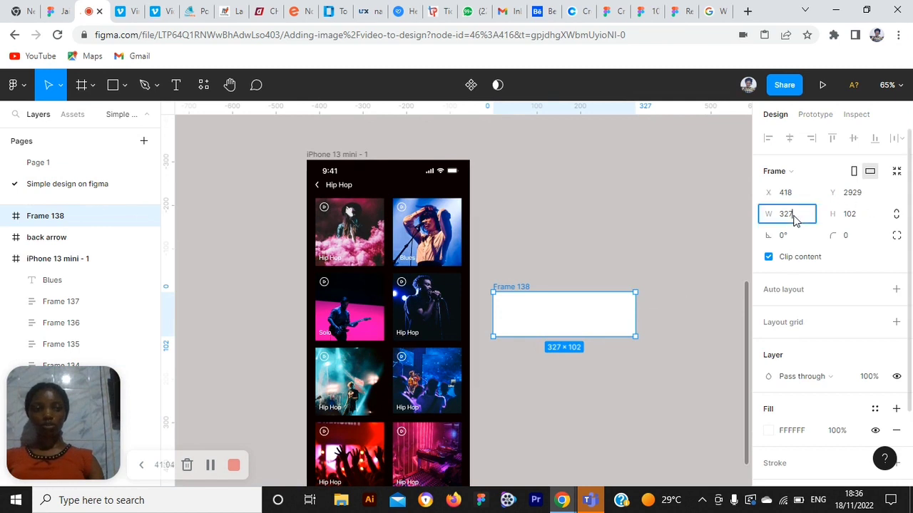
pyautogui.write('37')
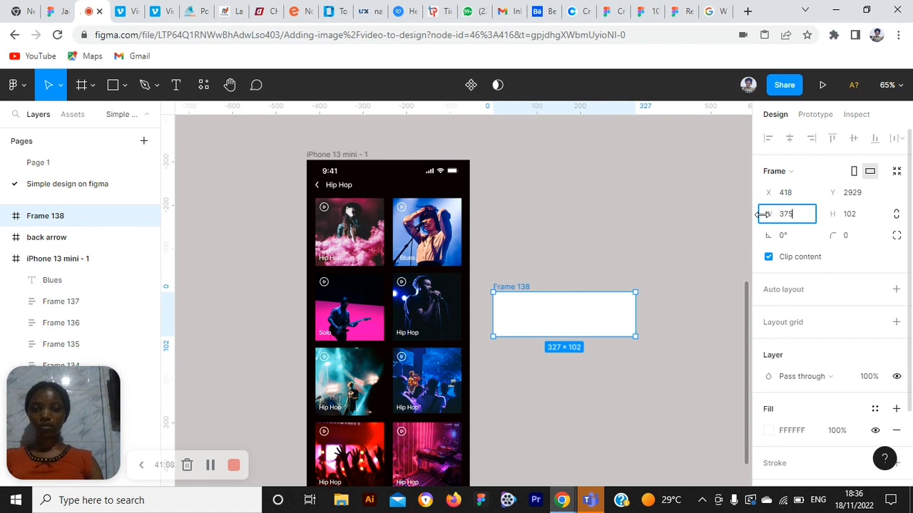
pyautogui.press('Tab')
pyautogui.write('80')
pyautogui.press('Return')
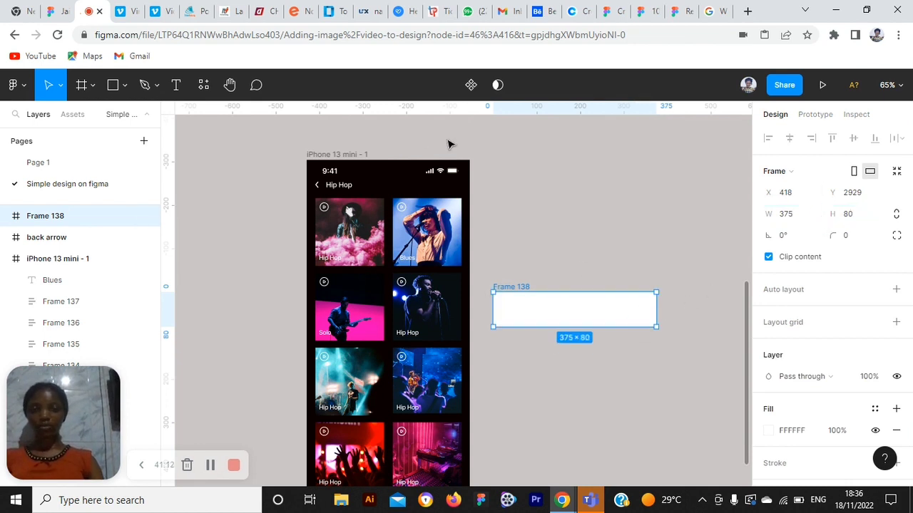
# Draw a rectangle about 160 × 36 on the empty canvas above the new 375 × 80 frame.
pyautogui.scroll(5, 448, 145)
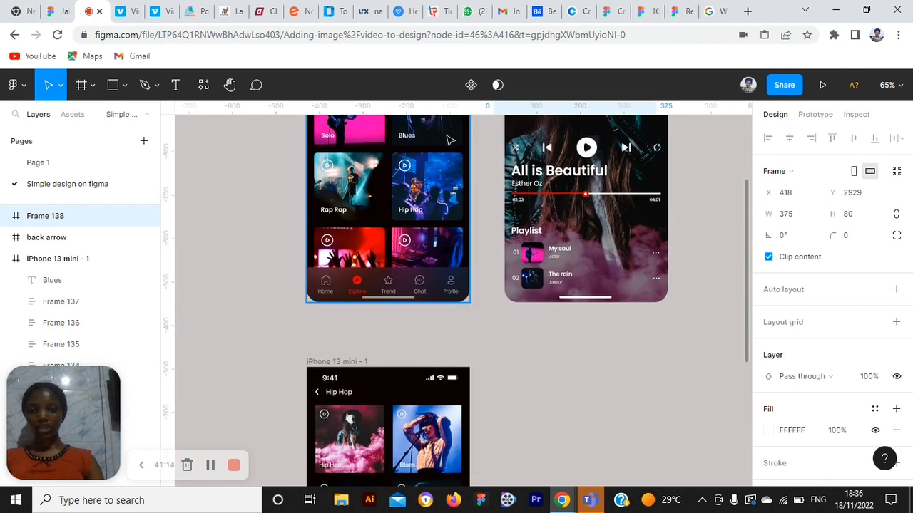
pyautogui.scroll(-3, 450, 140)
pyautogui.scroll(3, 451, 140)
pyautogui.scroll(-1, 453, 140)
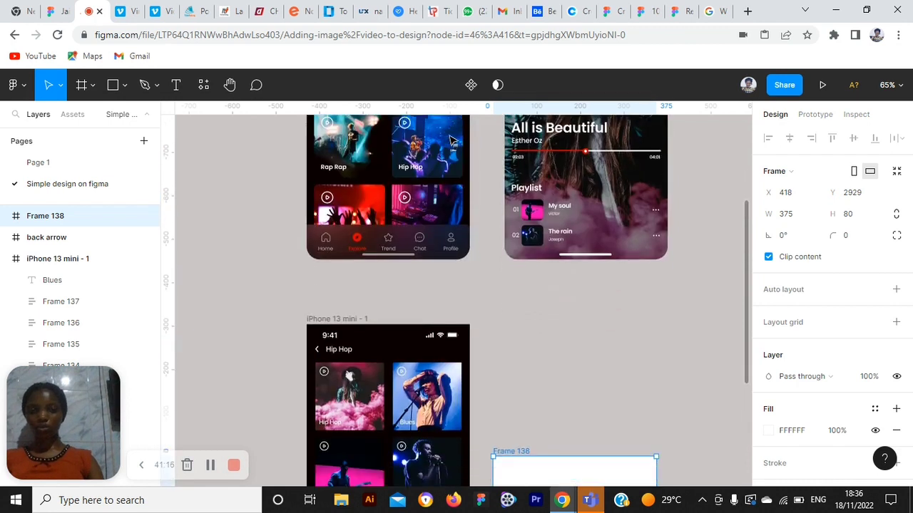
pyautogui.scroll(-1, 451, 140)
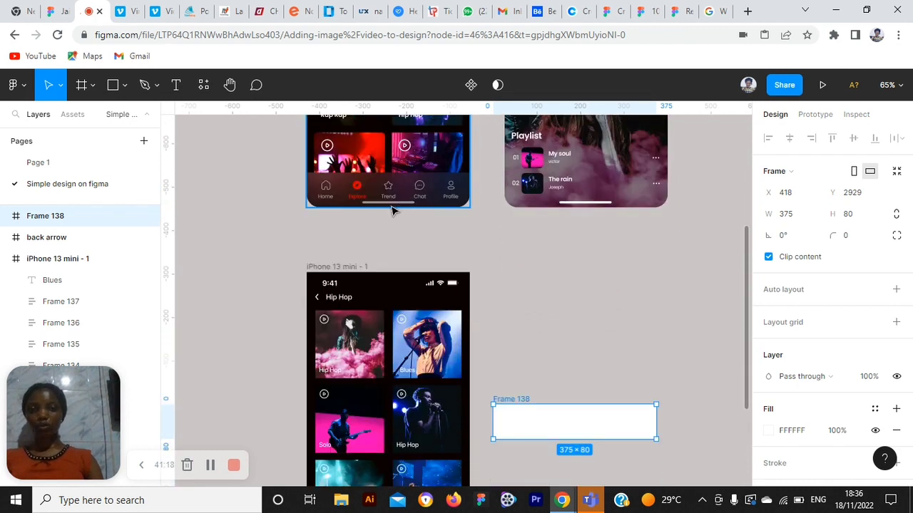
pyautogui.click(635, 341)
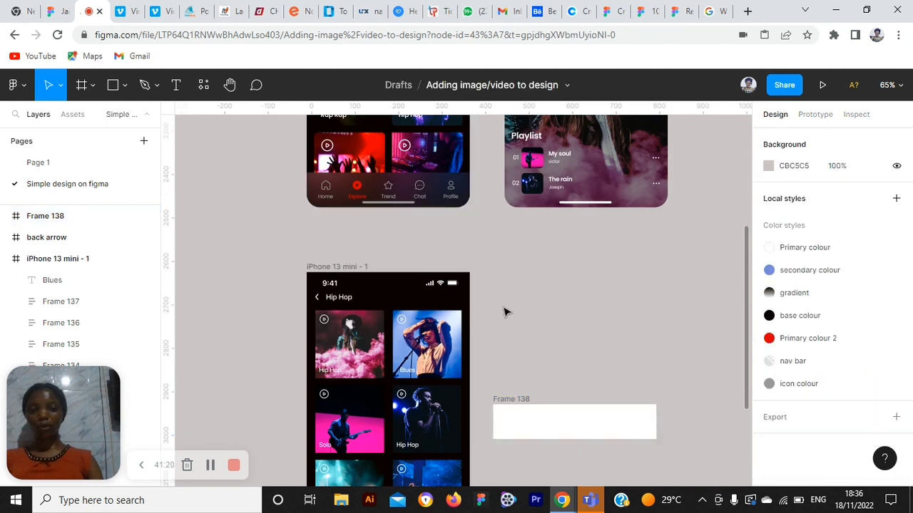
pyautogui.click(141, 465)
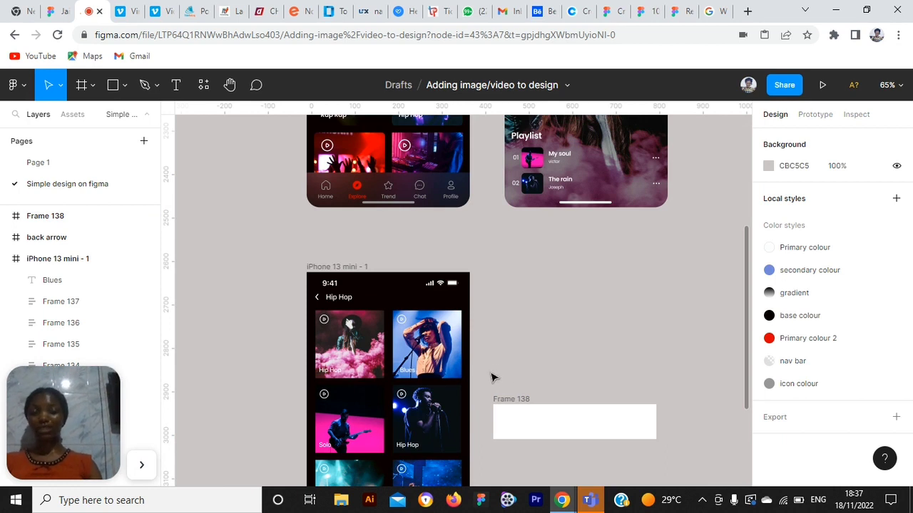
pyautogui.click(126, 97)
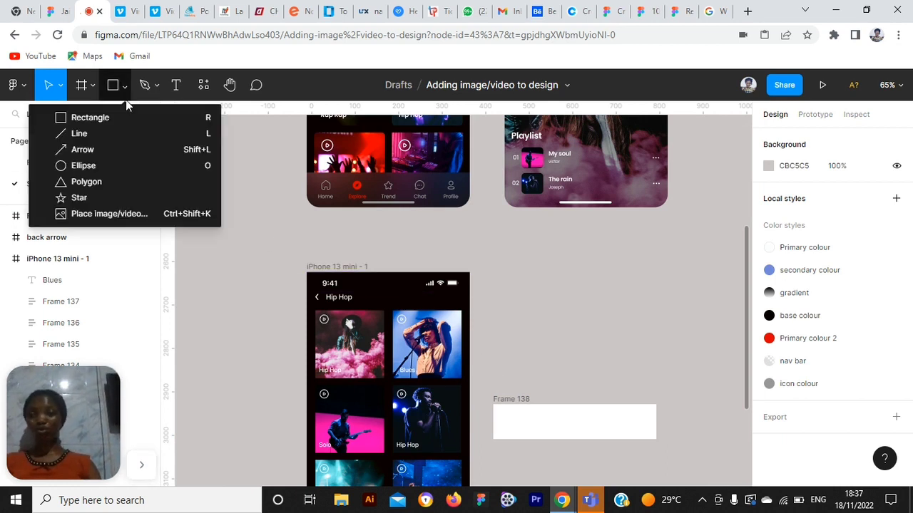
pyautogui.click(123, 118)
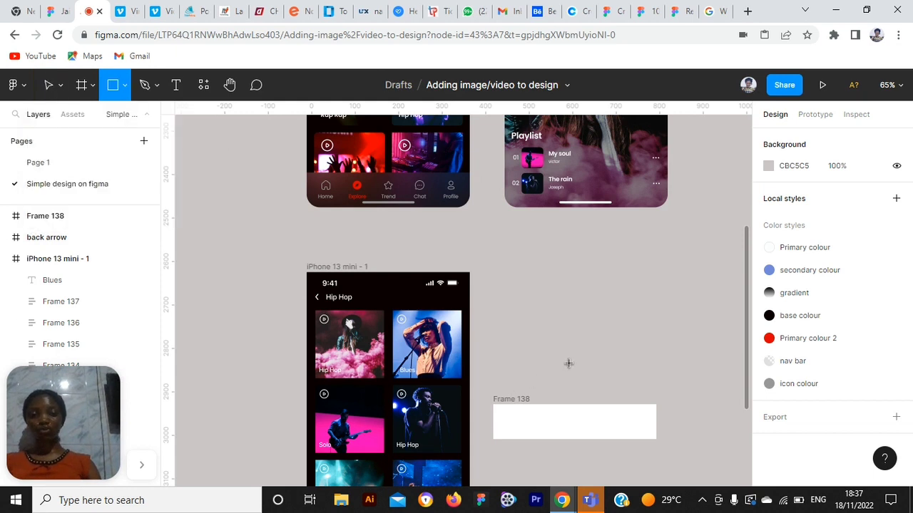
pyautogui.moveTo(540, 346); pyautogui.dragTo(612, 361)
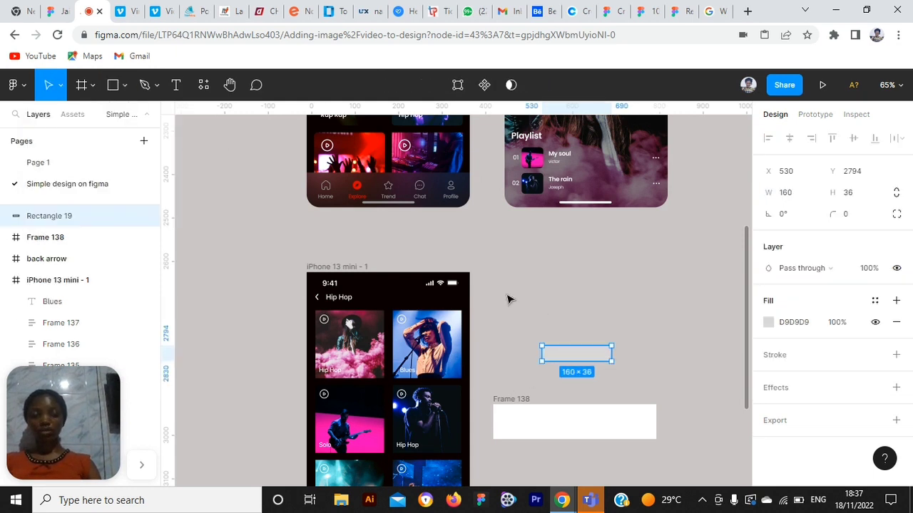
# Resize the new rectangle to 120 × 5 and set its corner radius to 5.
pyautogui.click(383, 206)
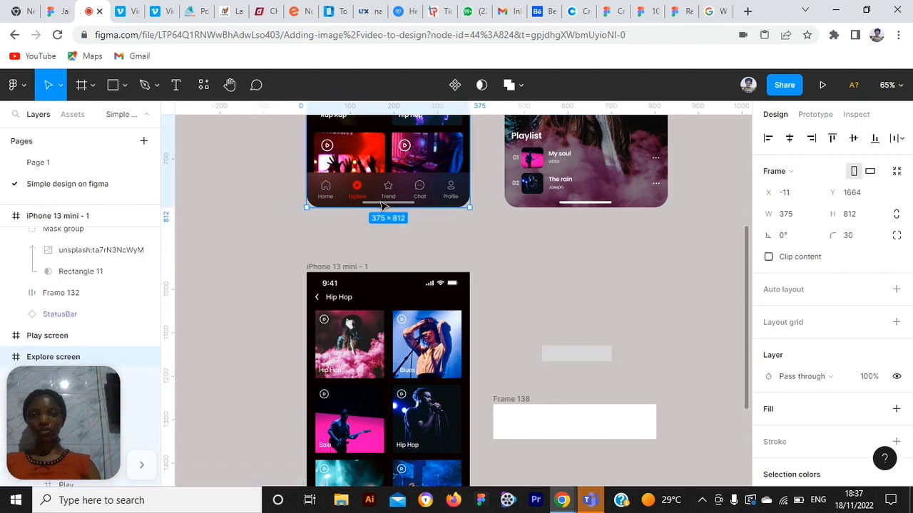
pyautogui.click(382, 204)
pyautogui.doubleClick(382, 199)
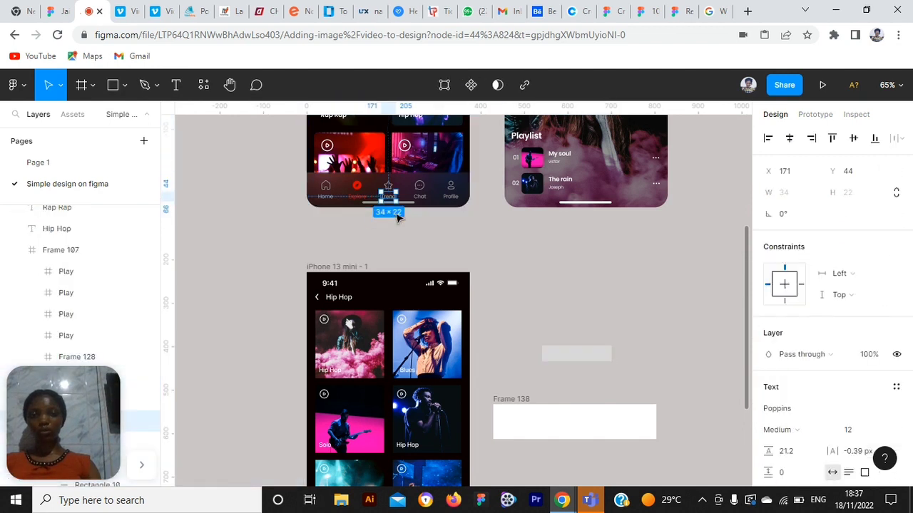
pyautogui.click(410, 207)
pyautogui.click(573, 355)
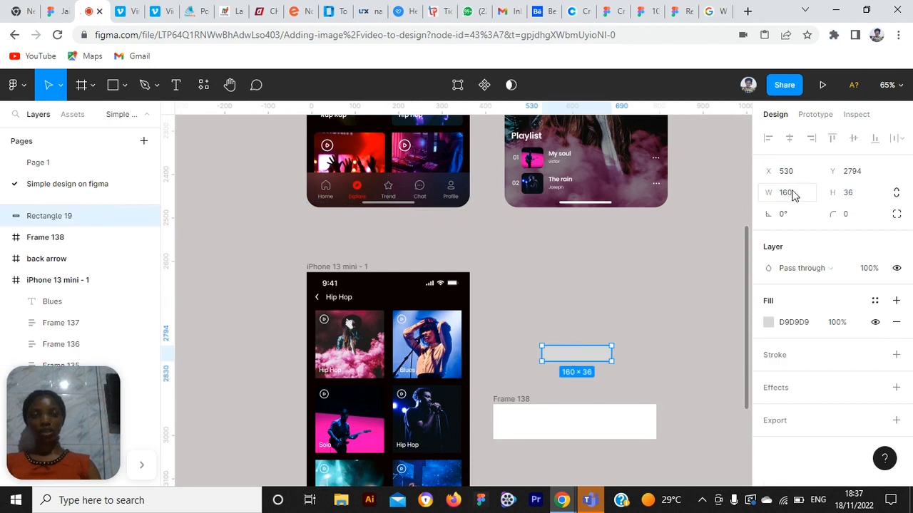
pyautogui.click(764, 193)
pyautogui.write('120')
pyautogui.click(855, 197)
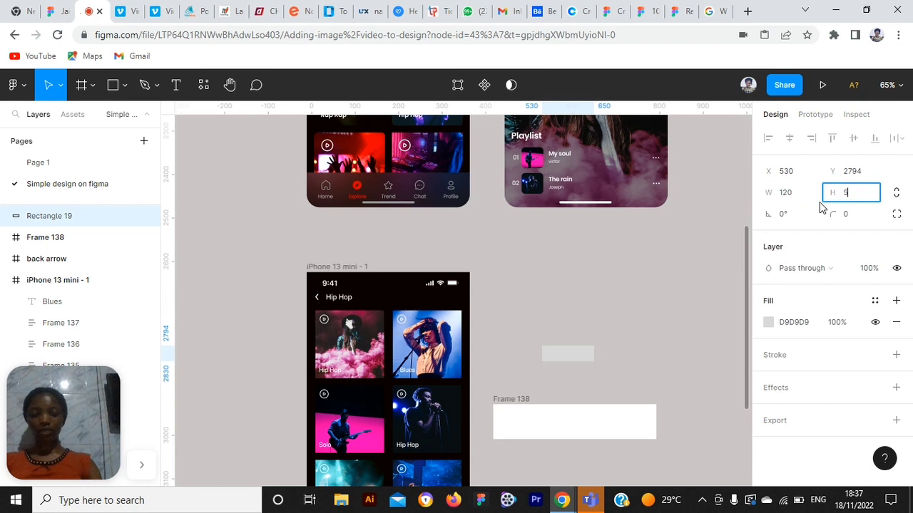
pyautogui.write('5')
pyautogui.press('Return')
pyautogui.click(854, 216)
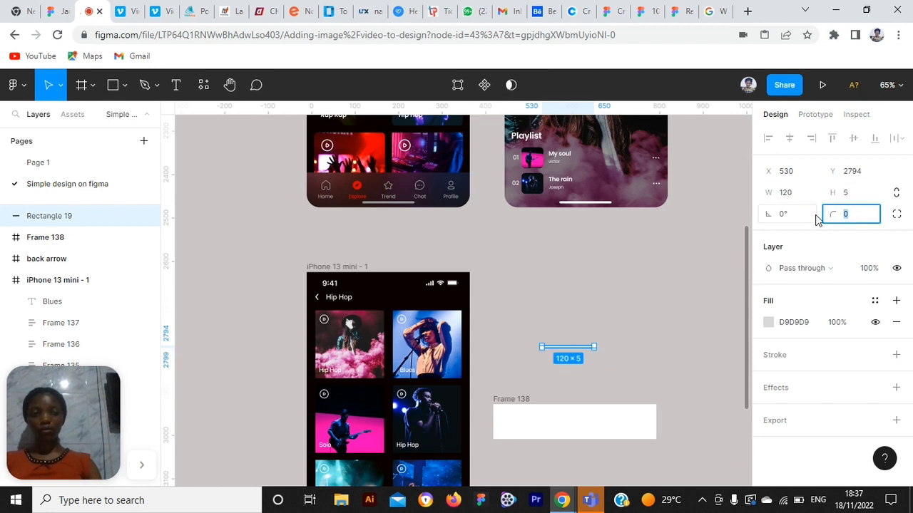
pyautogui.press('Return')
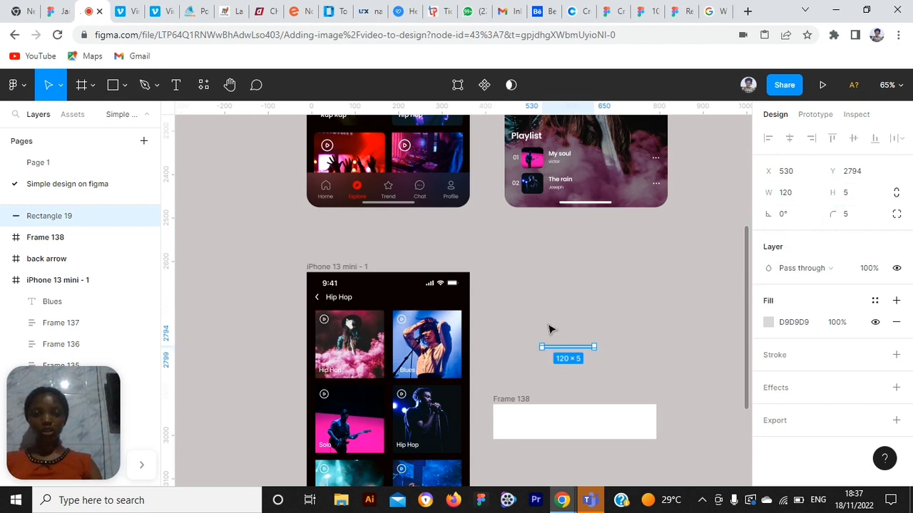
# Check the thin bar beneath the Explore screen's navigation labels and set the new bar's corner radius to 10.
pyautogui.click(398, 204)
pyautogui.doubleClick(400, 203)
pyautogui.doubleClick(405, 206)
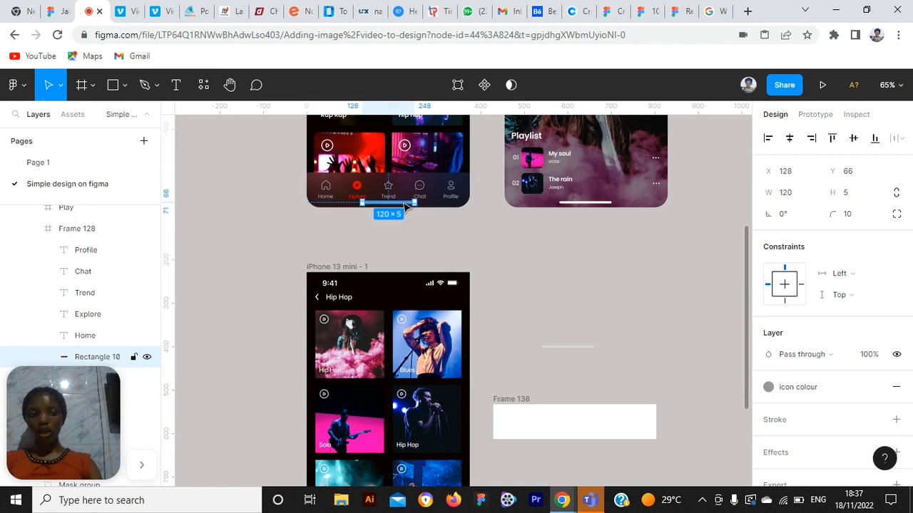
pyautogui.click(552, 348)
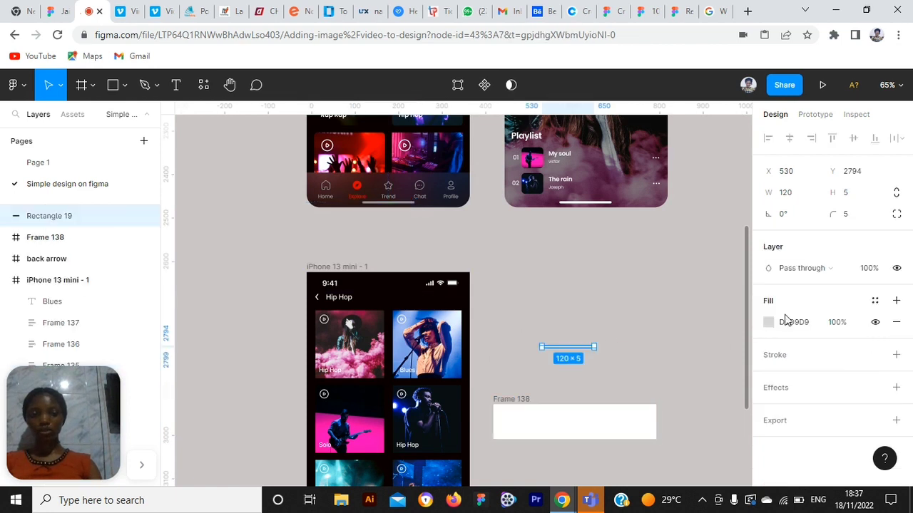
pyautogui.click(836, 216)
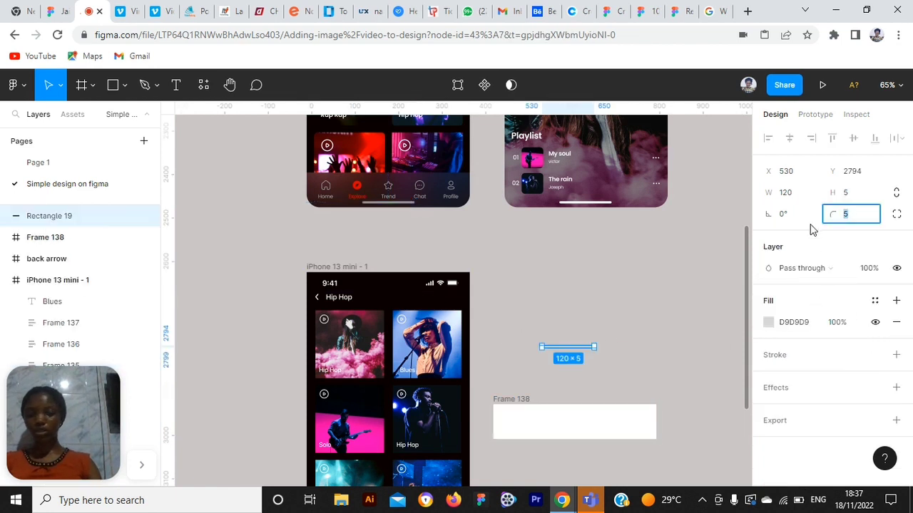
pyautogui.press('Return')
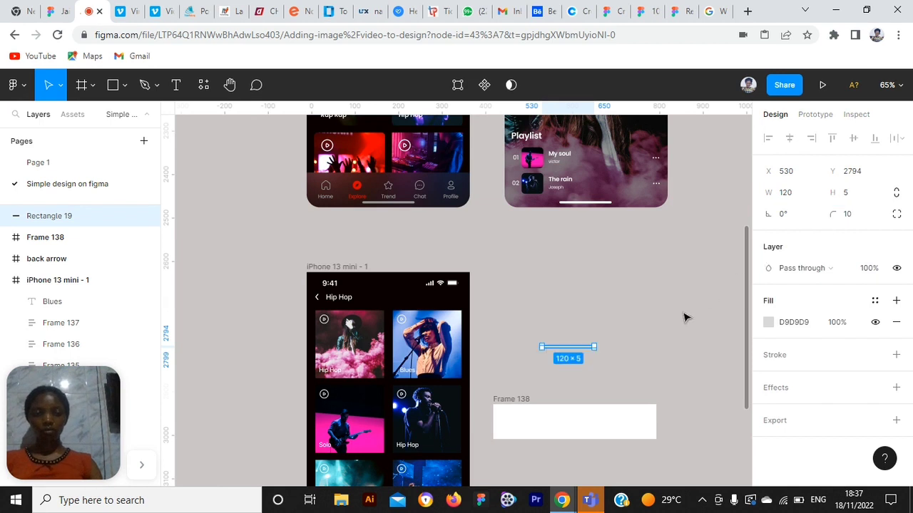
# Check the Explore screen's navigation bar styling and apply the nav bar colour style to the new 375 × 80 frame.
pyautogui.scroll(-3, 577, 384)
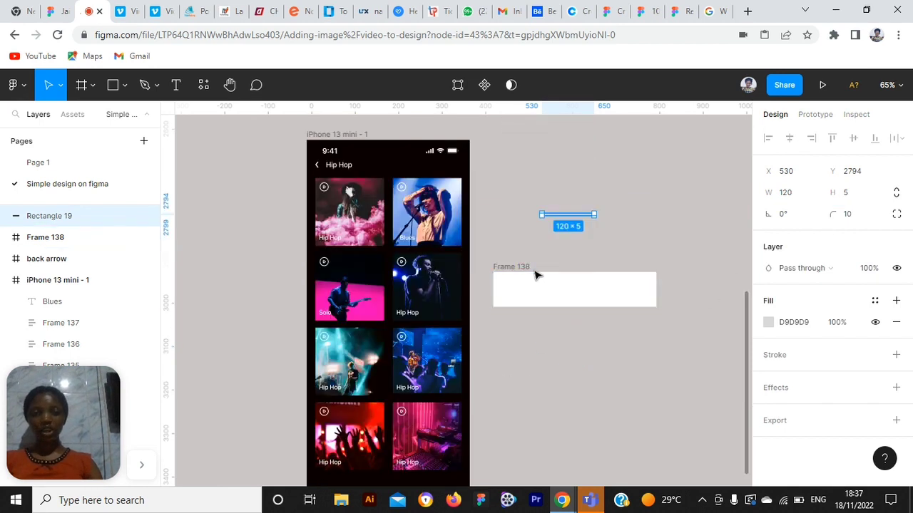
pyautogui.scroll(4, 537, 276)
pyautogui.click(402, 222)
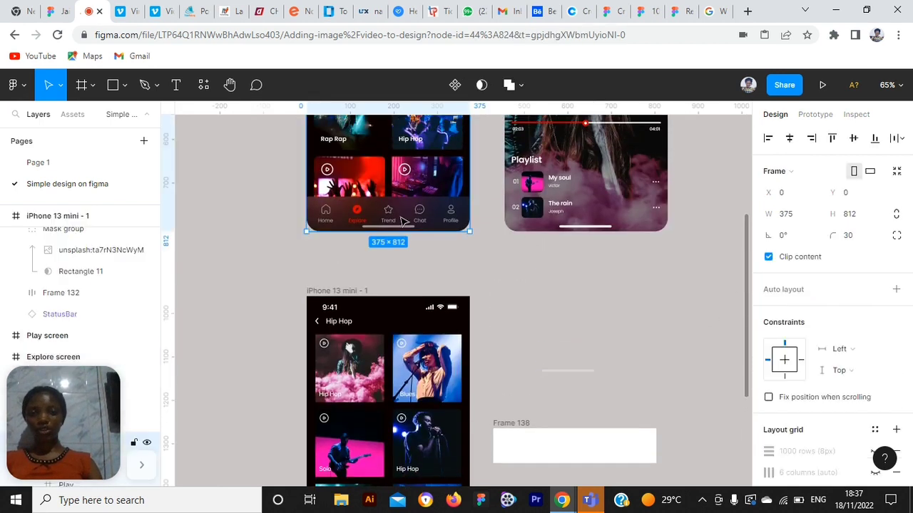
pyautogui.doubleClick(402, 222)
pyautogui.scroll(-5, 860, 381)
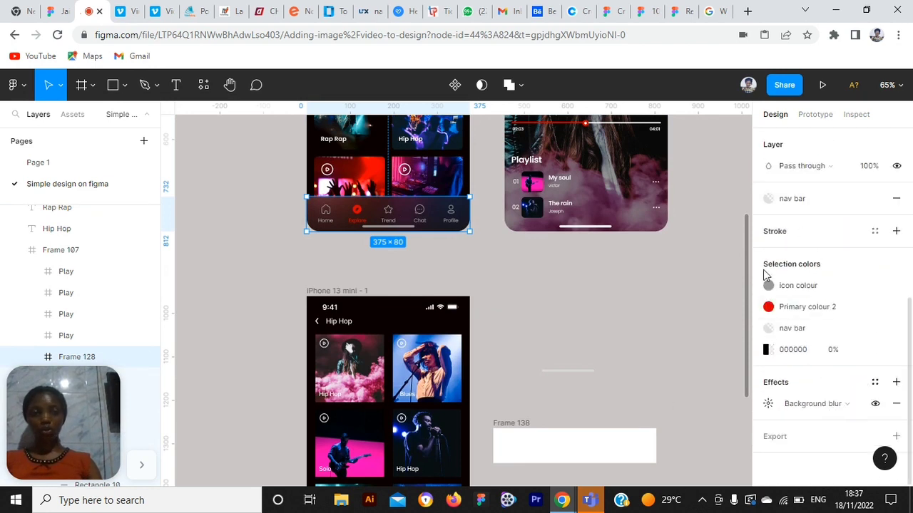
pyautogui.click(605, 453)
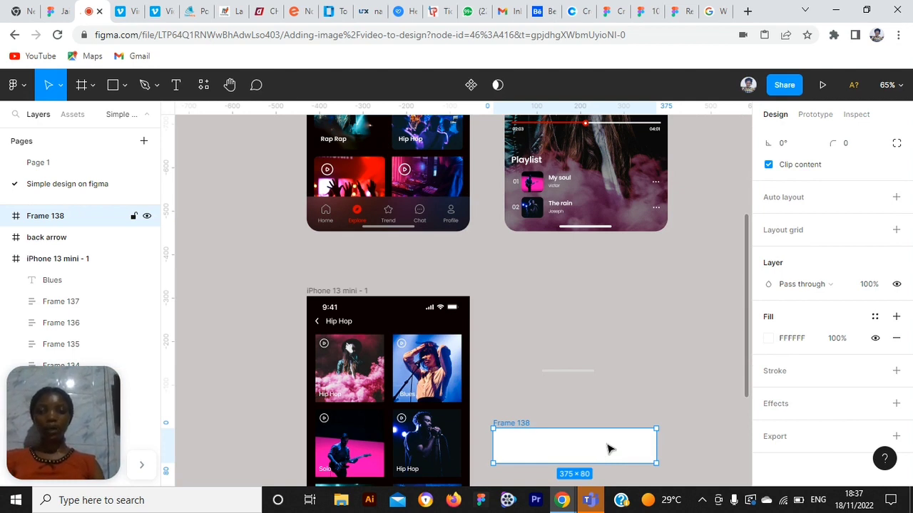
pyautogui.moveTo(605, 457); pyautogui.dragTo(607, 447)
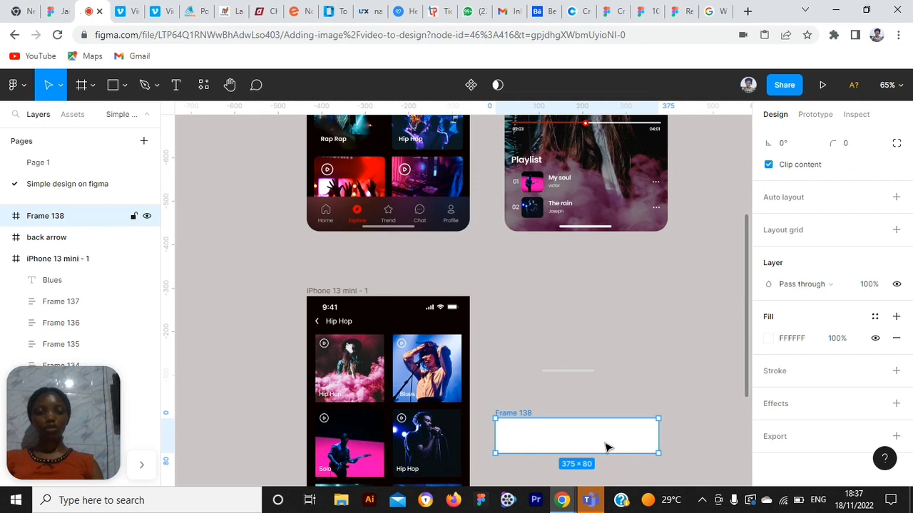
pyautogui.click(877, 323)
pyautogui.click(884, 422)
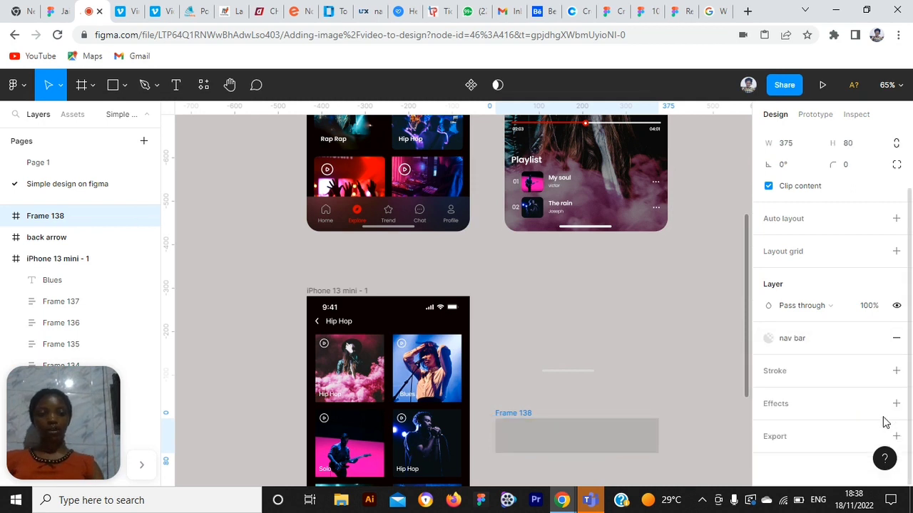
# Move the 120 × 5 bar into the new frame near its bottom edge, at about X 115, Y 65.
pyautogui.click(568, 372)
pyautogui.moveTo(569, 373); pyautogui.dragTo(572, 448)
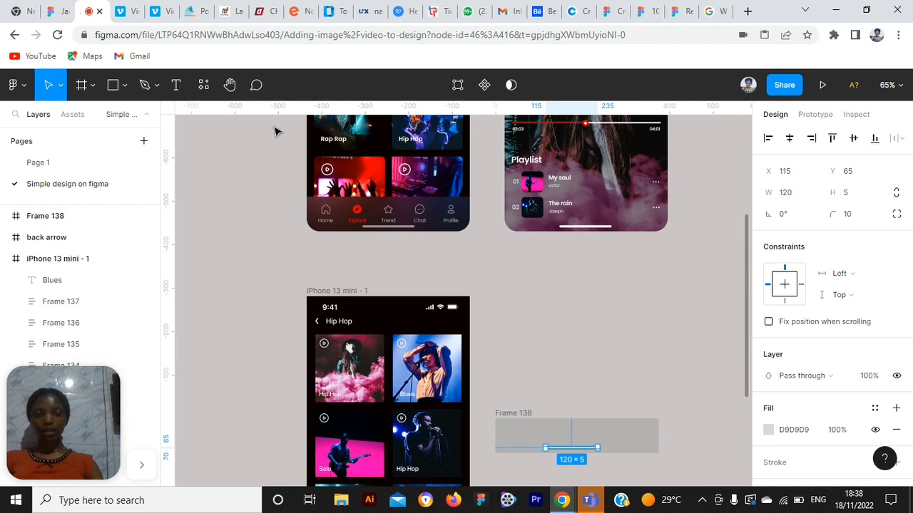
# Check the position of the thin bar beneath the labels in the Explore screen's navigation bar.
pyautogui.click(394, 228)
pyautogui.doubleClick(393, 227)
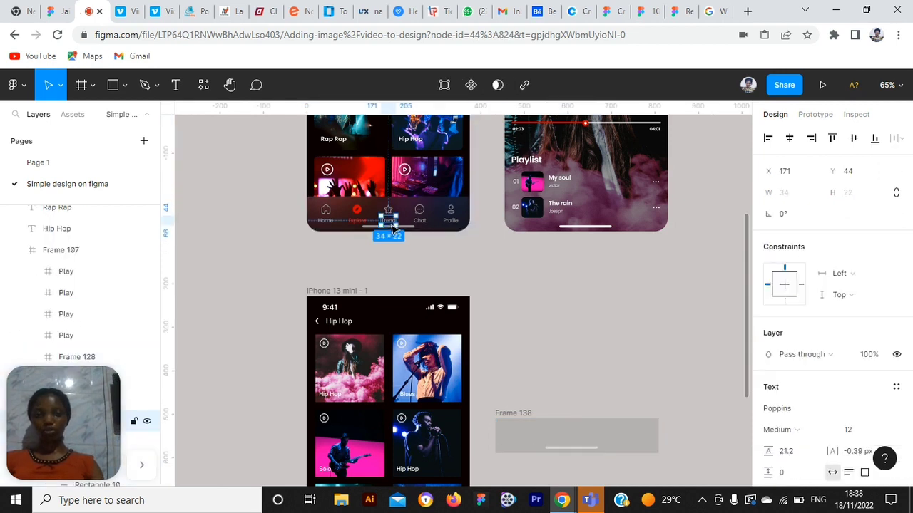
pyautogui.scroll(5, 404, 223)
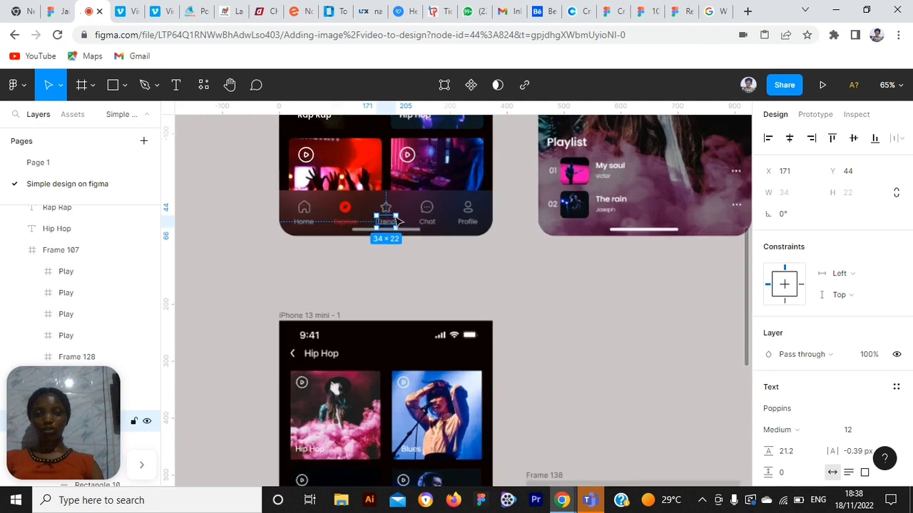
pyautogui.click(421, 248)
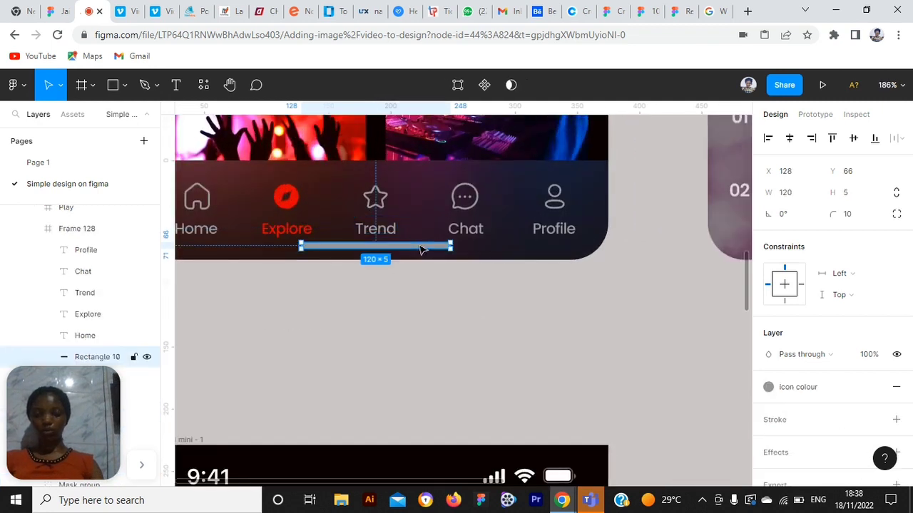
pyautogui.press('alt')
pyautogui.scroll(-1, 432, 283)
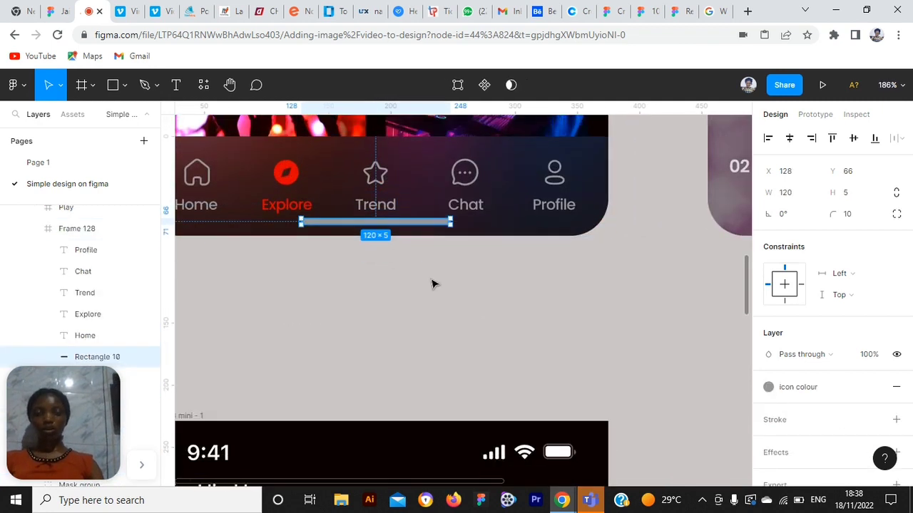
pyautogui.scroll(-7, 432, 288)
pyautogui.scroll(-2, 492, 327)
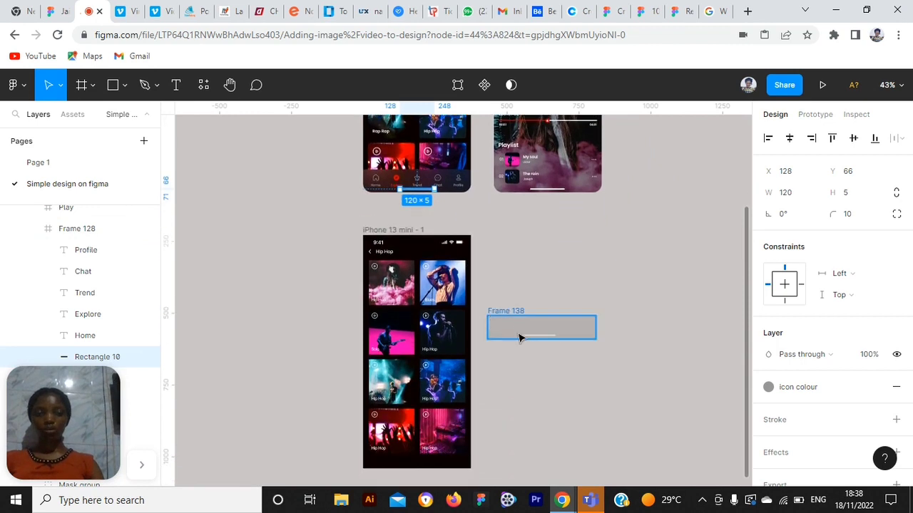
# Move the 120 × 5 bar in the new frame down to Y 67 and centre it horizontally.
pyautogui.scroll(6, 520, 336)
pyautogui.click(559, 333)
pyautogui.hscroll(-3, 556, 330)
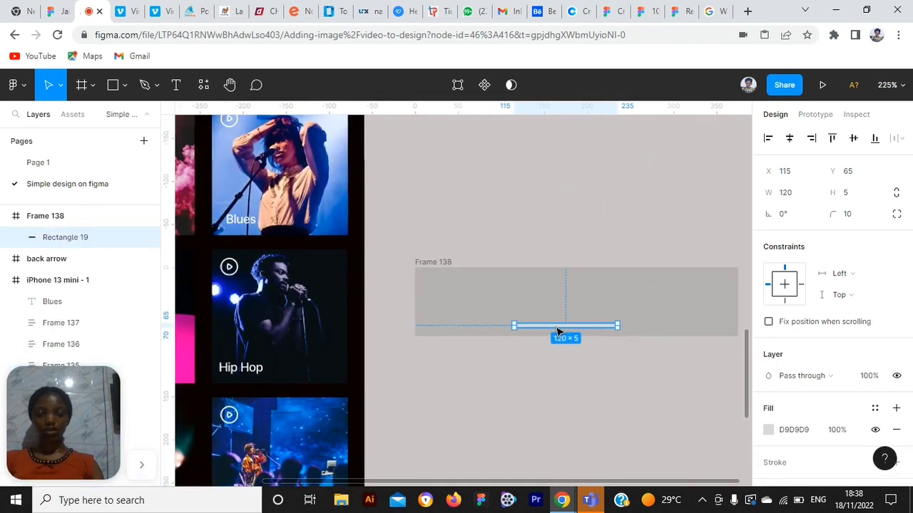
pyautogui.scroll(1, 642, 328)
pyautogui.scroll(2, 696, 331)
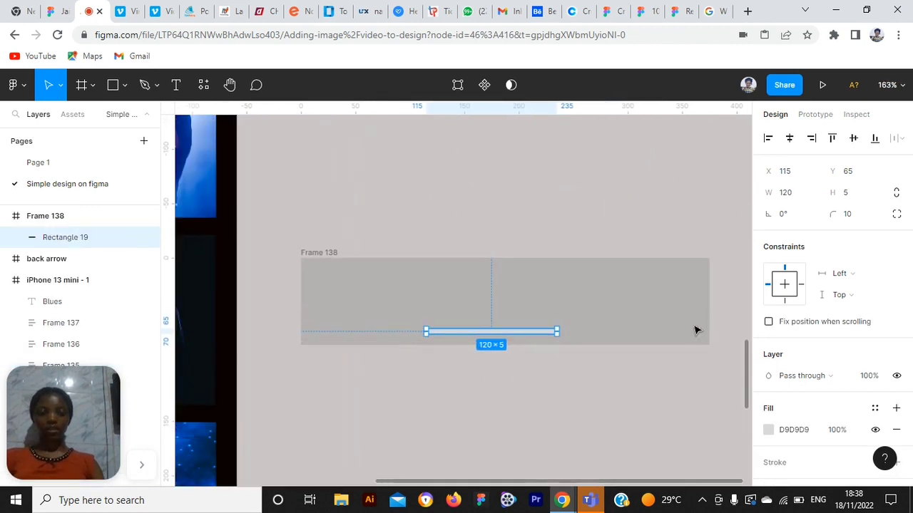
pyautogui.press('alt')
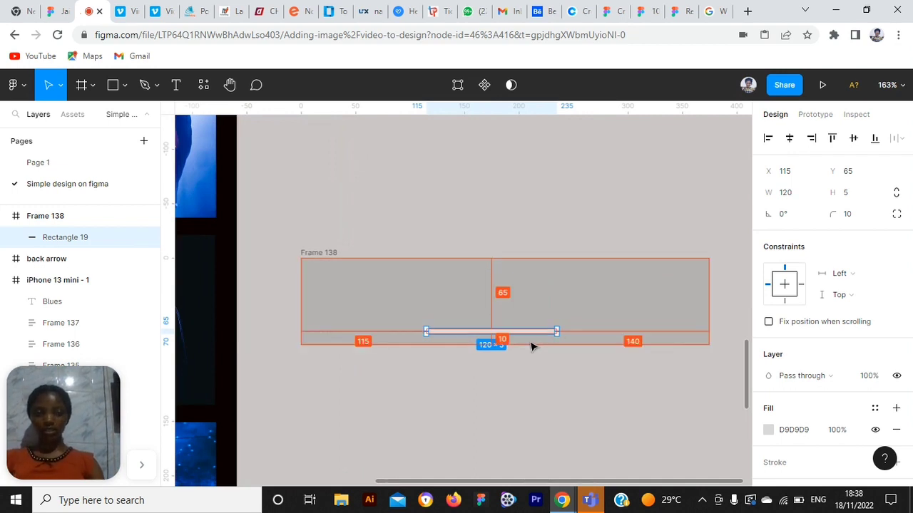
pyautogui.press('Down')
pyautogui.press('Down')
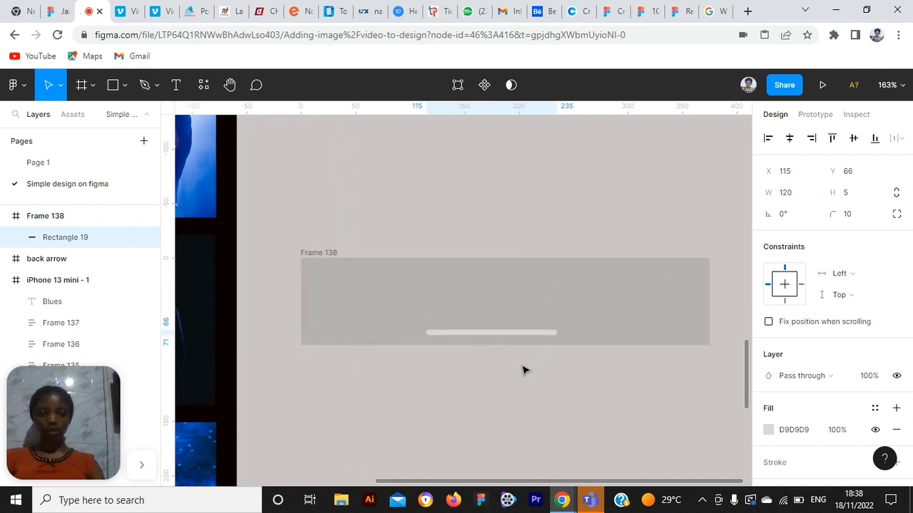
pyautogui.click(791, 147)
pyautogui.click(575, 376)
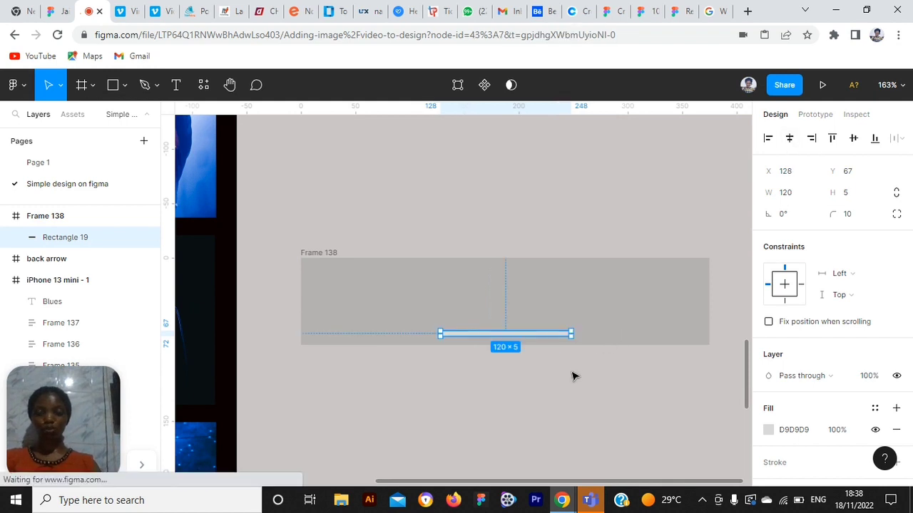
# Run the Iconly v2.3 plugin and insert the Bold Discovery icon for the Explore item.
pyautogui.scroll(-5, 575, 376)
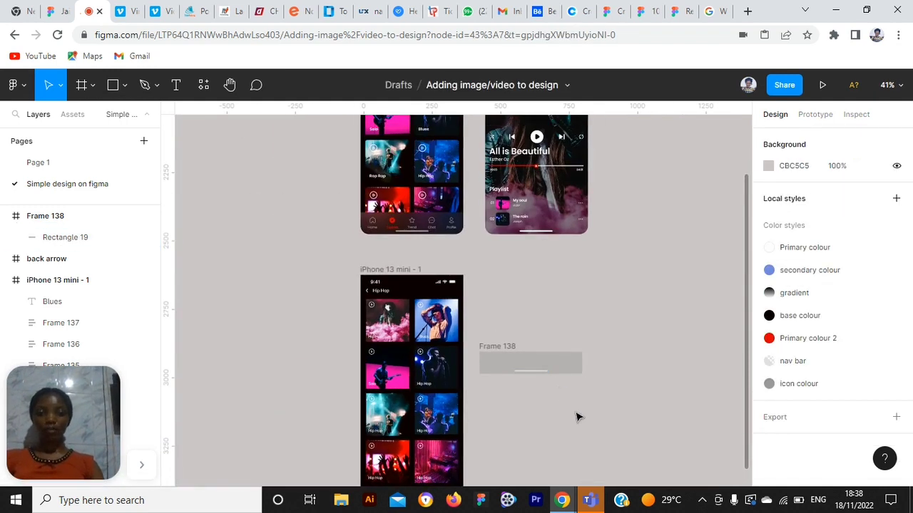
pyautogui.scroll(3, 551, 375)
pyautogui.scroll(4, 550, 374)
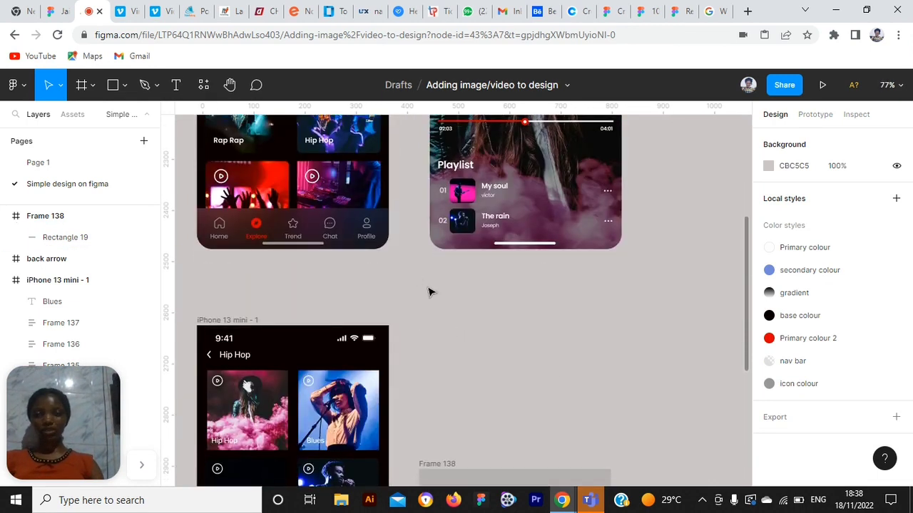
pyautogui.scroll(-3, 428, 290)
pyautogui.scroll(2, 430, 291)
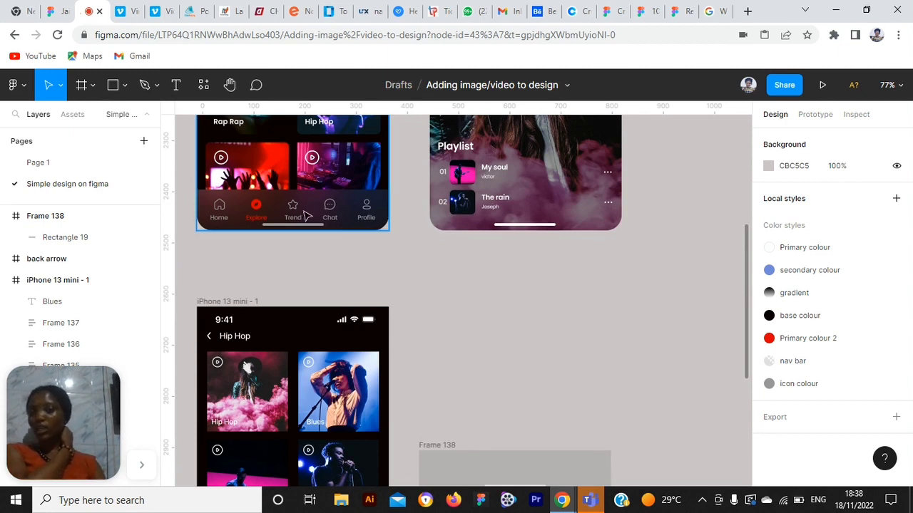
pyautogui.scroll(-3, 508, 388)
pyautogui.scroll(3, 509, 388)
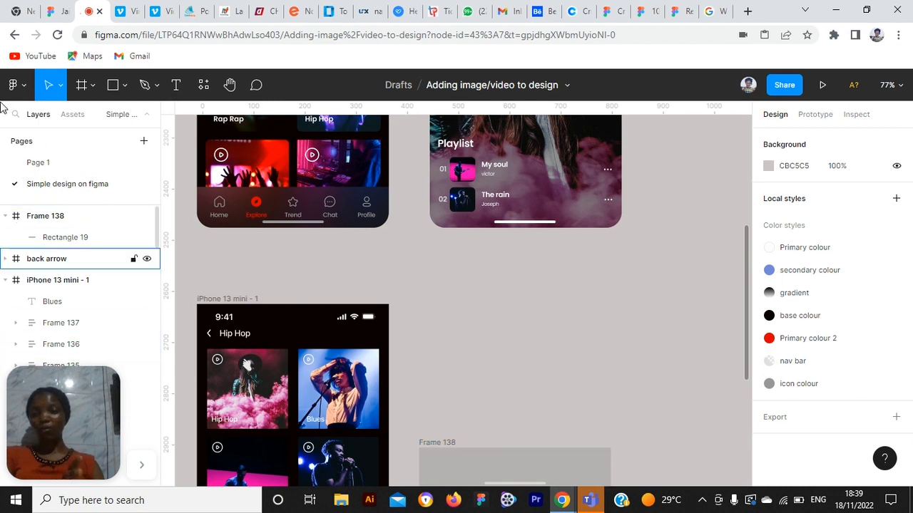
pyautogui.click(20, 86)
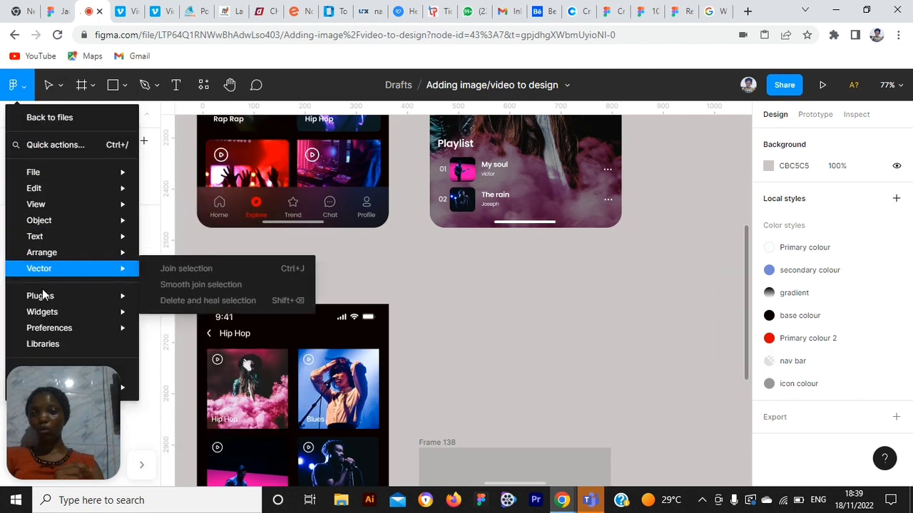
pyautogui.moveTo(51, 295)
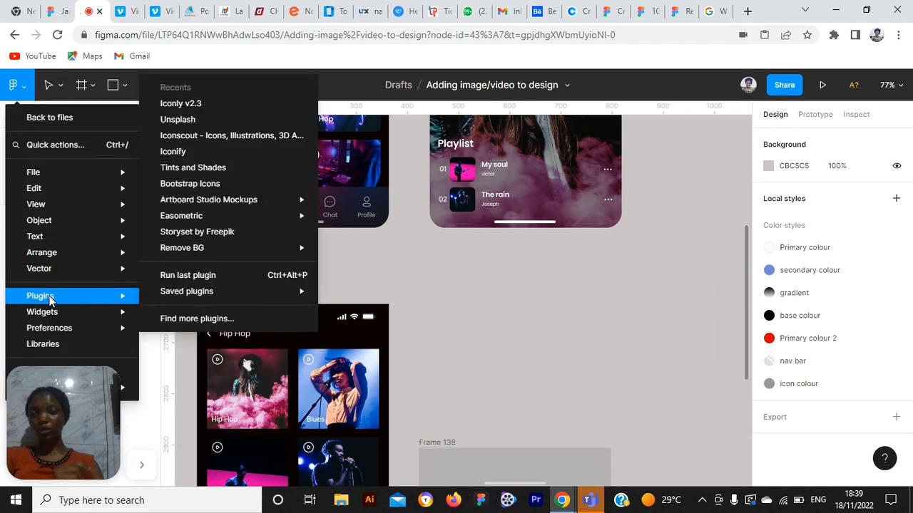
pyautogui.click(218, 105)
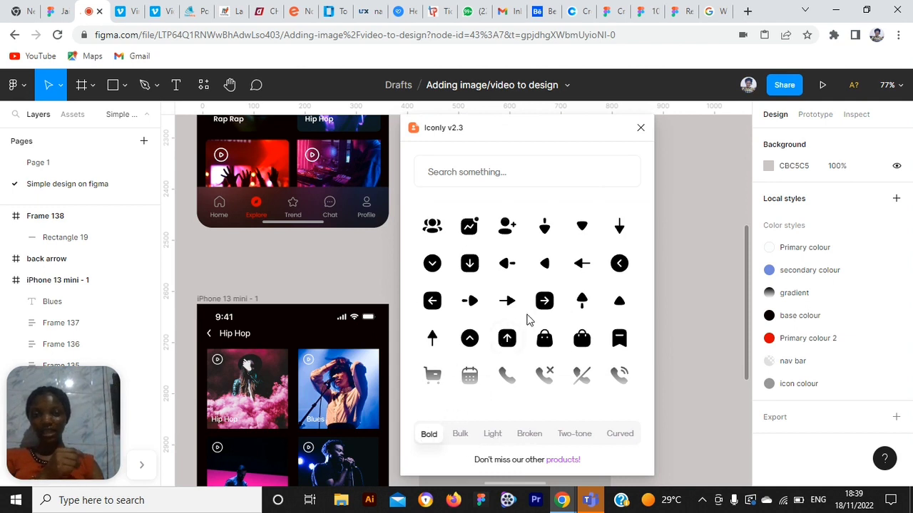
pyautogui.scroll(-3, 528, 321)
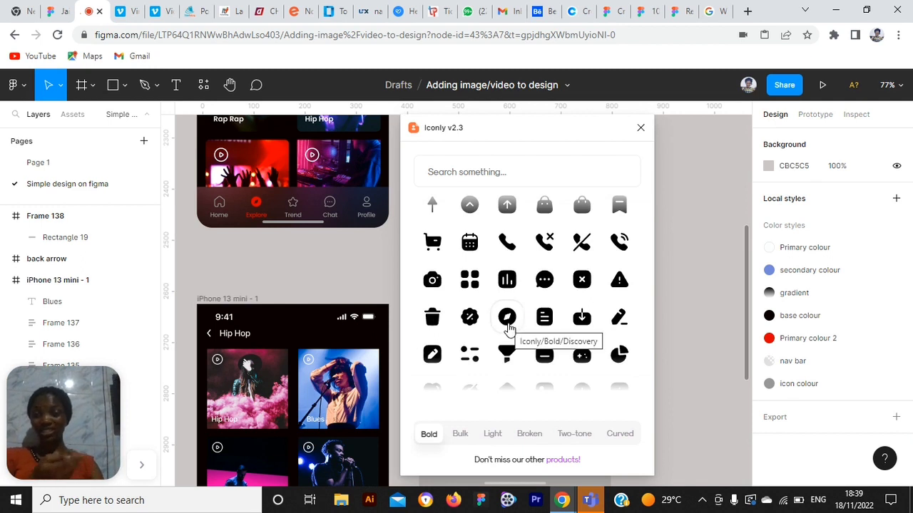
pyautogui.click(507, 323)
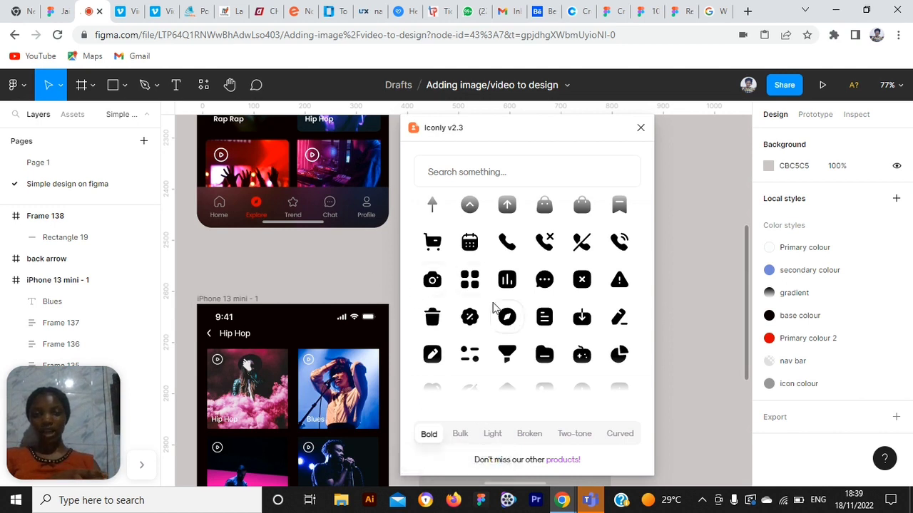
# Switch the Iconly icon style to Light and insert the Chat icon.
pyautogui.scroll(-3, 492, 310)
pyautogui.click(493, 434)
pyautogui.scroll(5, 516, 336)
pyautogui.scroll(-3, 517, 335)
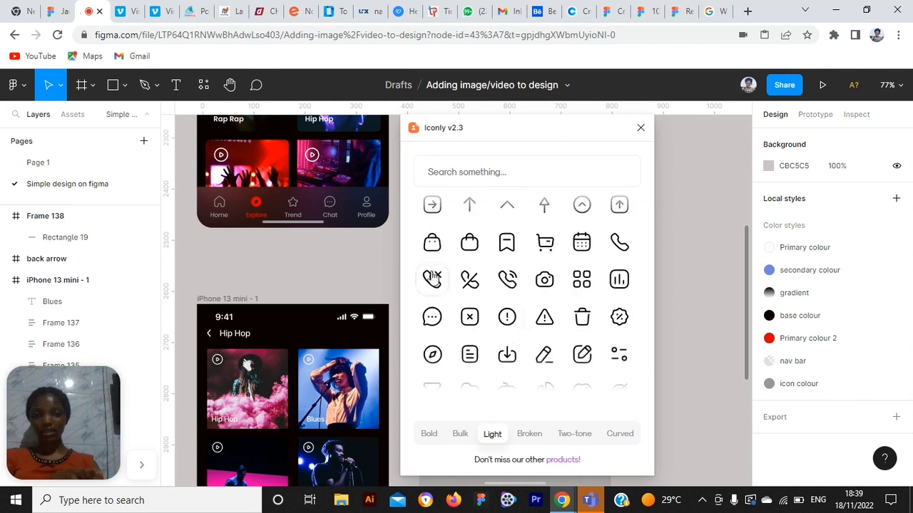
pyautogui.scroll(2, 453, 271)
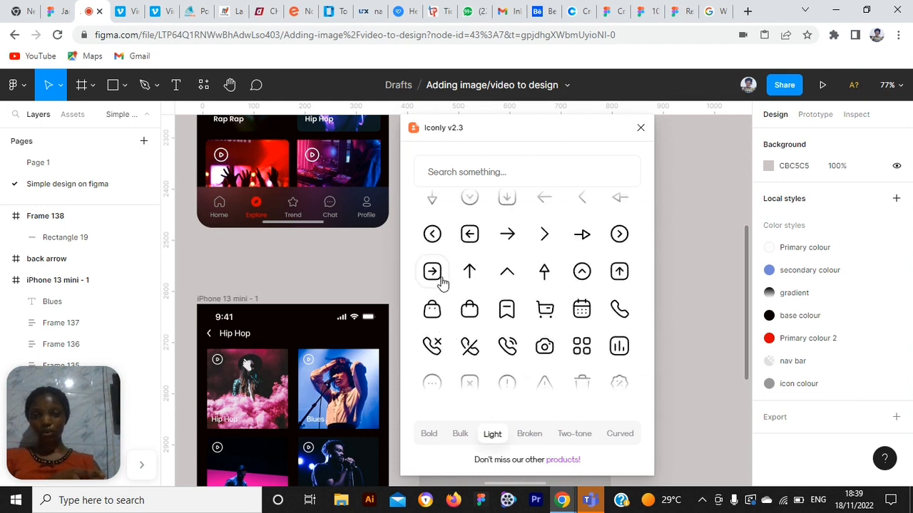
pyautogui.scroll(-2, 437, 273)
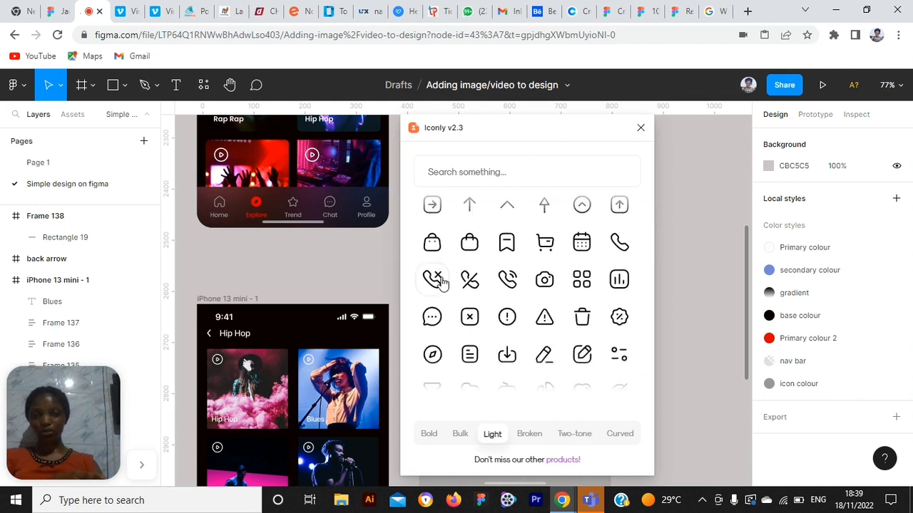
pyautogui.click(431, 322)
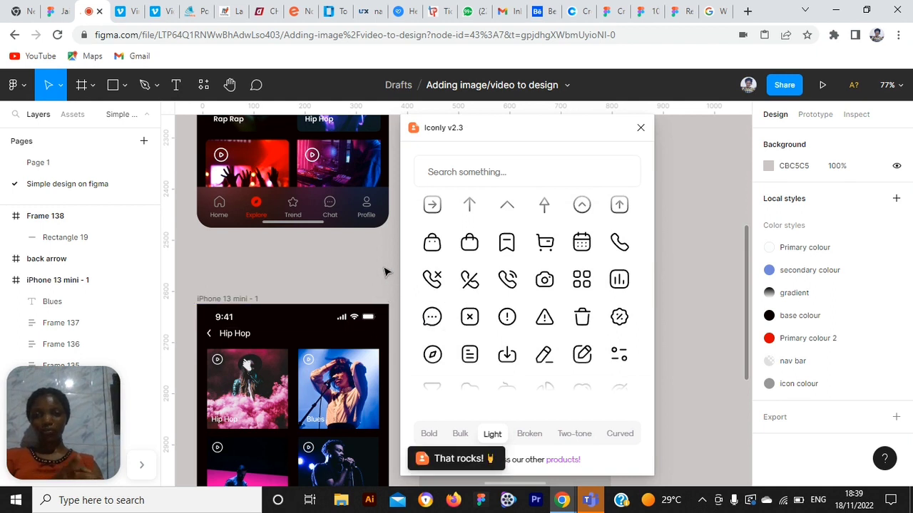
# Insert the Light Home icon from Iconly for the Home item.
pyautogui.scroll(4, 448, 345)
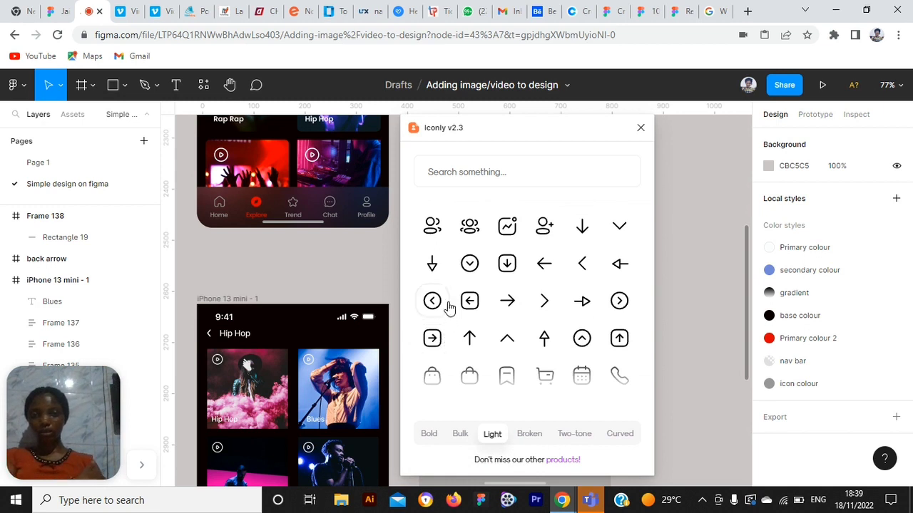
pyautogui.scroll(-2, 545, 317)
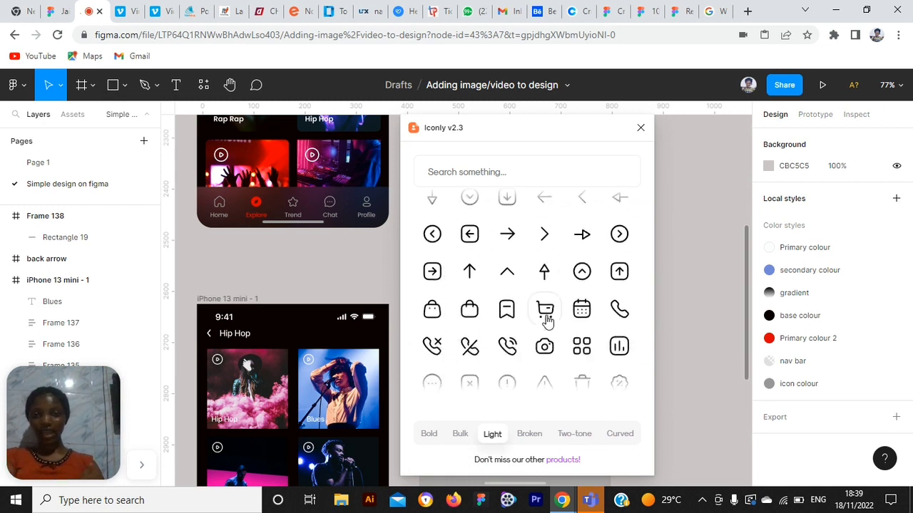
pyautogui.scroll(-5, 546, 319)
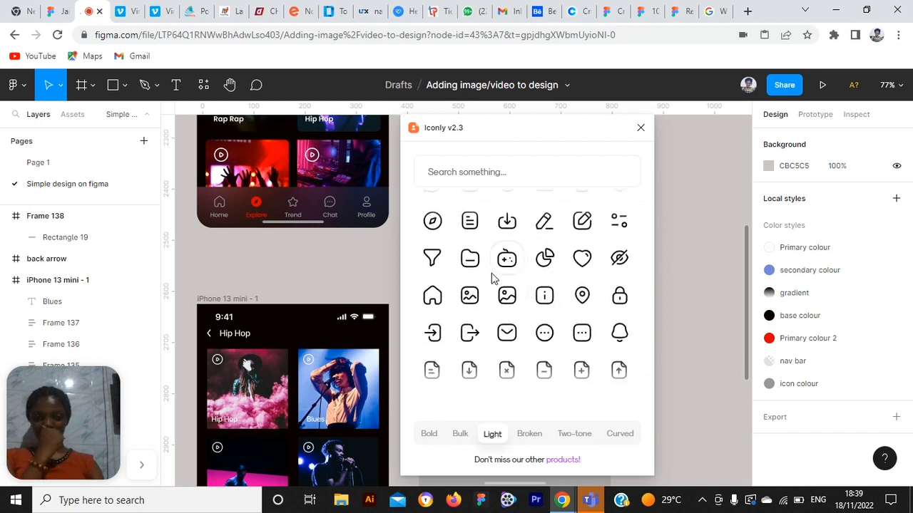
pyautogui.click(432, 298)
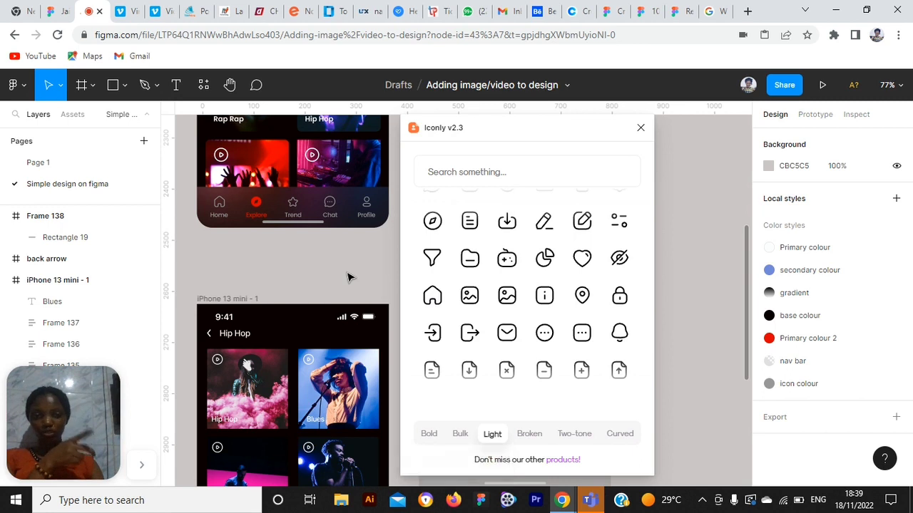
# Insert the Light Star and Profile icons from Iconly and close the plugin.
pyautogui.scroll(-3, 551, 335)
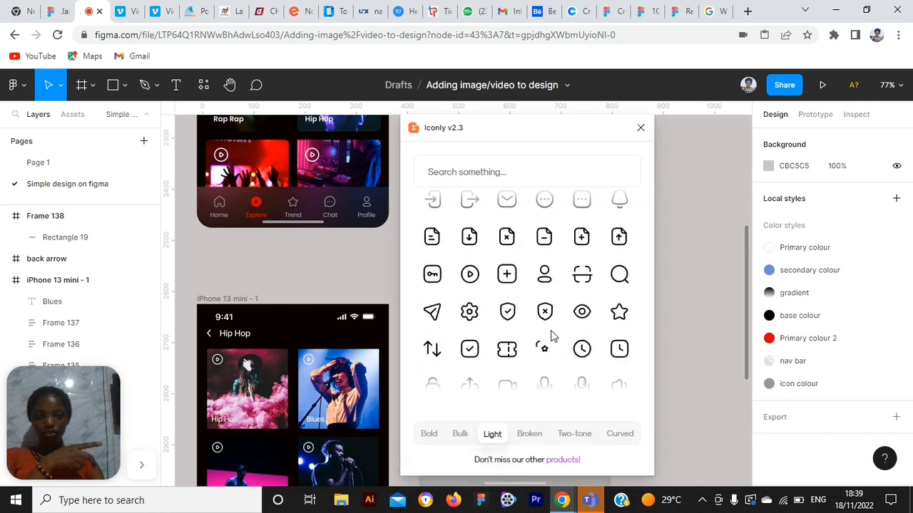
pyautogui.click(618, 314)
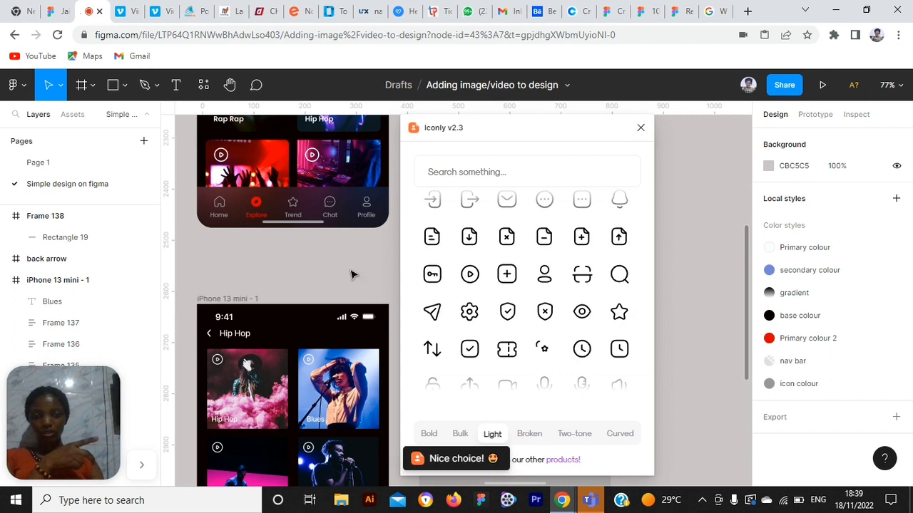
pyautogui.click(470, 277)
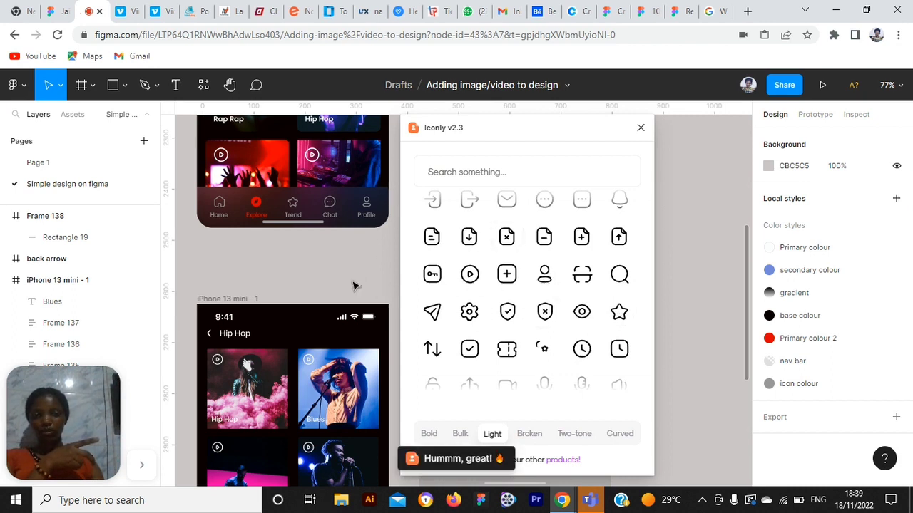
pyautogui.scroll(-1, 528, 306)
pyautogui.scroll(6, 536, 311)
pyautogui.scroll(-4, 535, 308)
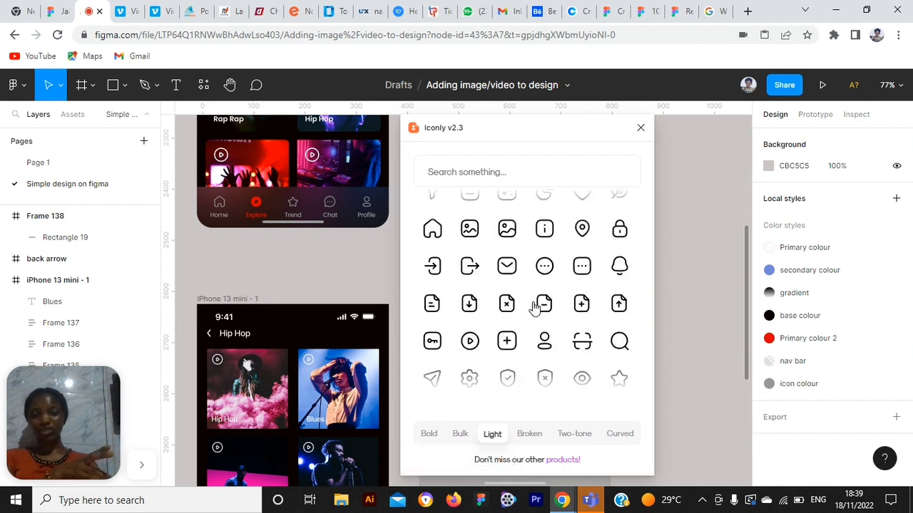
pyautogui.scroll(-2, 535, 308)
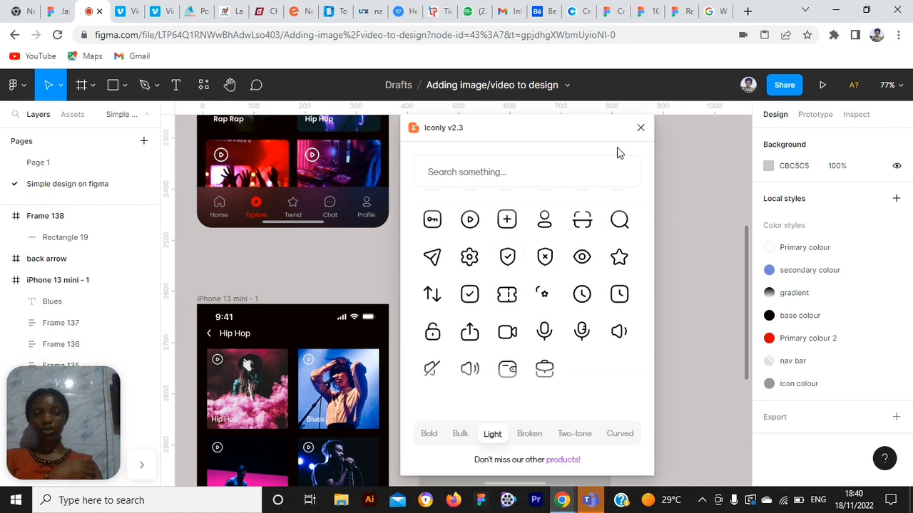
pyautogui.click(640, 129)
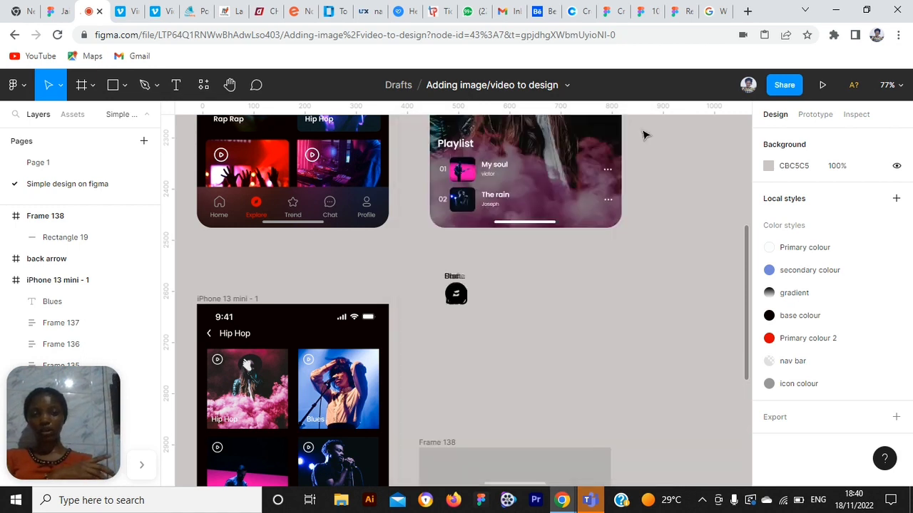
# Select all the stacked Iconly icons and move them below the new navigation bar frame, at X 587, Y 3155.
pyautogui.moveTo(432, 256); pyautogui.dragTo(495, 340)
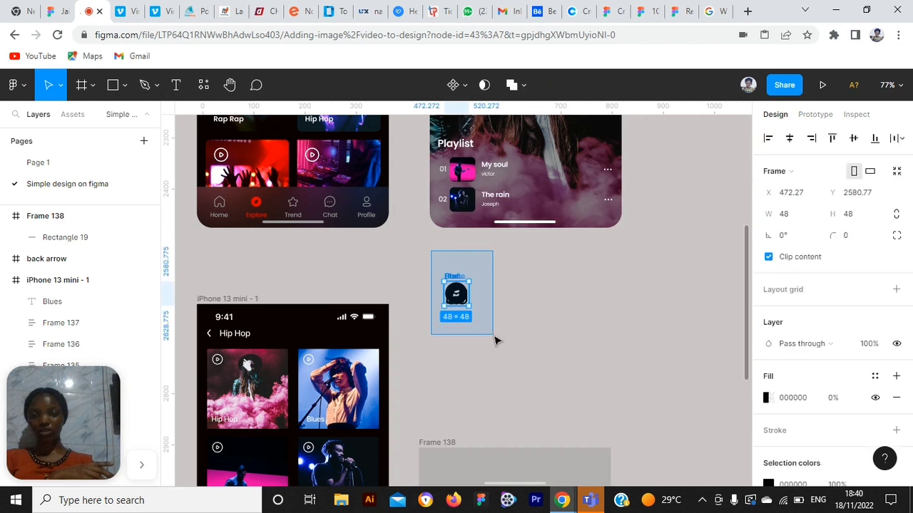
pyautogui.moveTo(457, 307); pyautogui.dragTo(553, 492)
pyautogui.moveTo(565, 367); pyautogui.dragTo(513, 275)
pyautogui.scroll(3, 483, 264)
pyautogui.scroll(1, 483, 267)
pyautogui.scroll(2, 483, 266)
pyautogui.scroll(-2, 482, 265)
pyautogui.scroll(3, 483, 265)
pyautogui.scroll(-5, 485, 267)
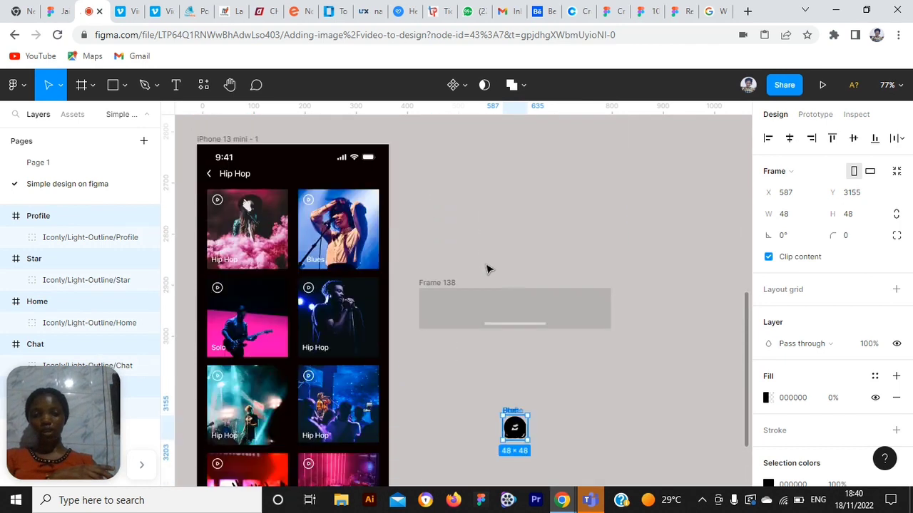
# Separate the Profile icon from the stacked icons and resize it to 24 × 24.
pyautogui.moveTo(516, 433); pyautogui.dragTo(514, 390)
pyautogui.click(617, 378)
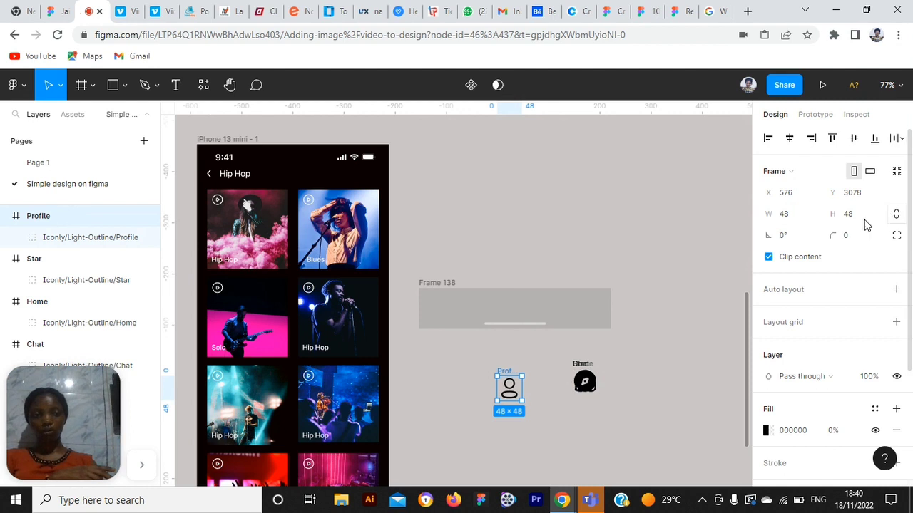
pyautogui.click(762, 216)
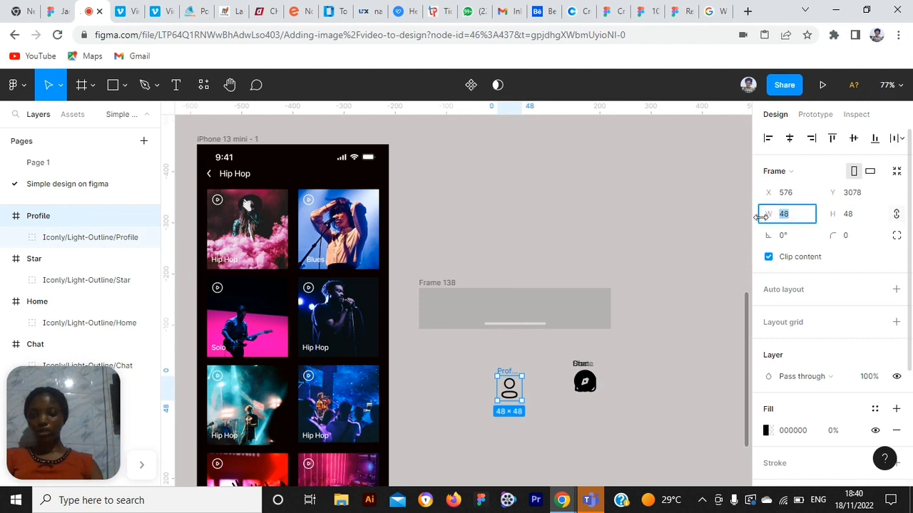
pyautogui.write('24')
pyautogui.press('Return')
# Pull the Star, Home and Chat icons apart from the stack and resize each to 24 × 24.
pyautogui.click(587, 382)
pyautogui.moveTo(540, 385)
pyautogui.mouseDown()
pyautogui.moveTo(623, 370)
pyautogui.moveTo(555, 387)
pyautogui.mouseUp()
pyautogui.click(765, 217)
pyautogui.write('24')
pyautogui.click(761, 217)
pyautogui.write('24')
pyautogui.click(792, 216)
pyautogui.write('24')
pyautogui.press('Return')
# Constrain the Discovery icon's proportions and resize it to 24 × 24.
pyautogui.click(585, 382)
pyautogui.click(898, 215)
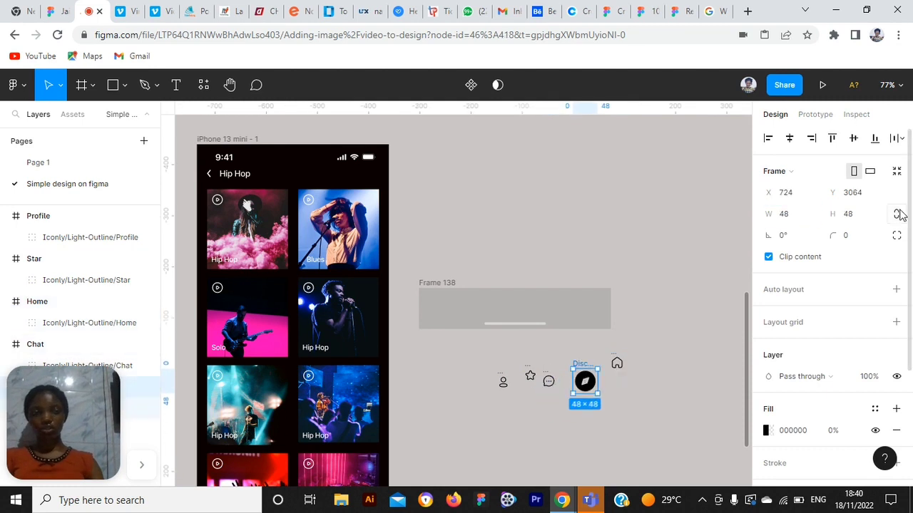
pyautogui.click(787, 215)
pyautogui.write('24')
pyautogui.click(612, 432)
pyautogui.scroll(3, 504, 377)
pyautogui.scroll(-2, 503, 377)
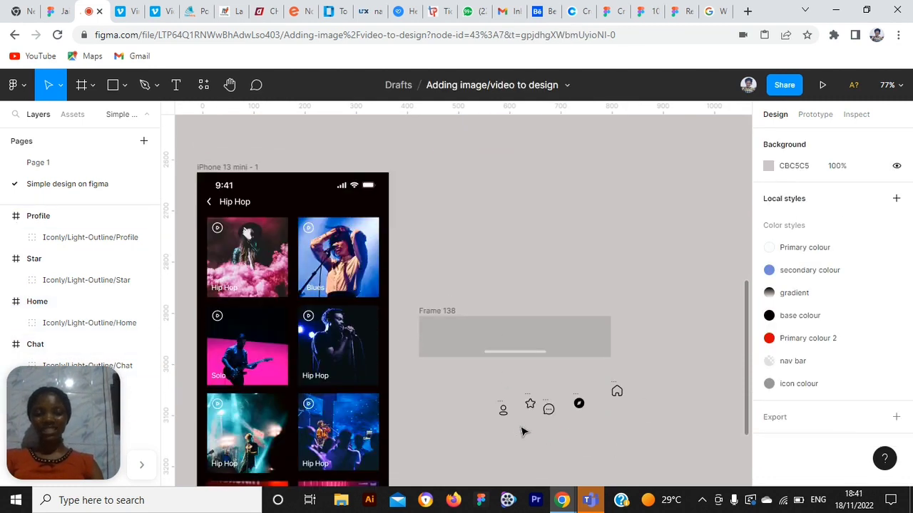
# Move the Profile icon away from the other icons, to X 532, Y 3073.
pyautogui.scroll(5, 523, 431)
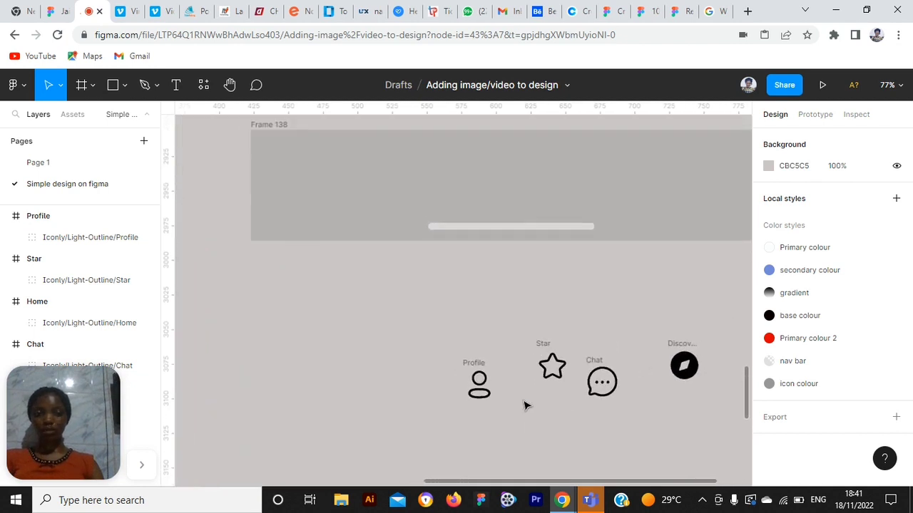
pyautogui.scroll(-1, 524, 406)
pyautogui.click(478, 385)
pyautogui.moveTo(478, 385); pyautogui.dragTo(415, 394)
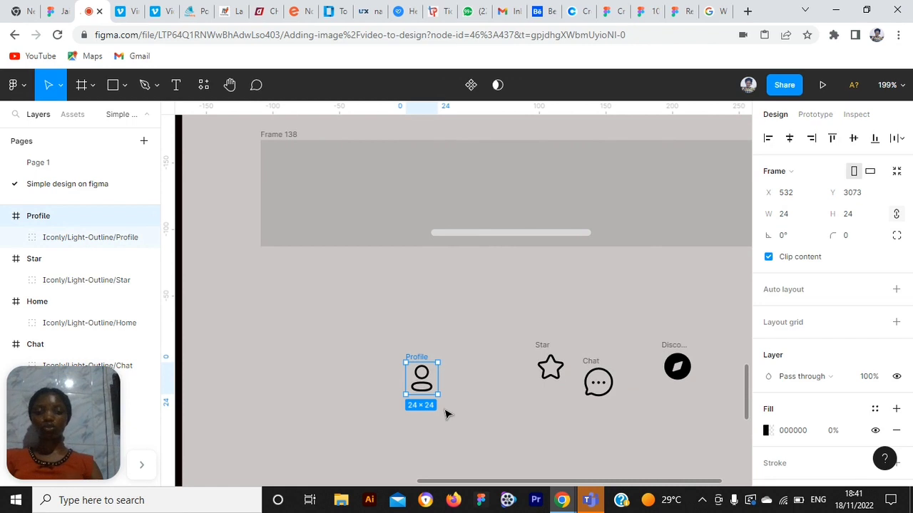
# Add the text label "Profile" below the Profile icon.
pyautogui.click(322, 335)
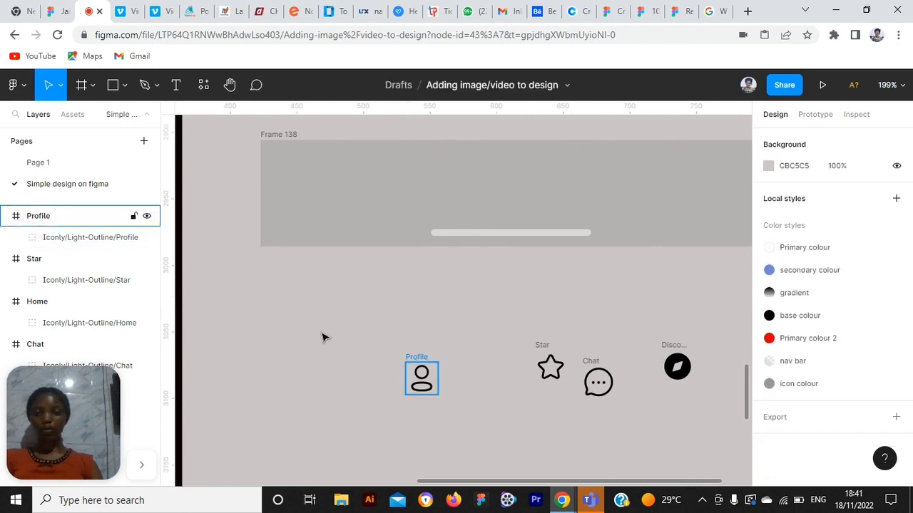
pyautogui.press('t')
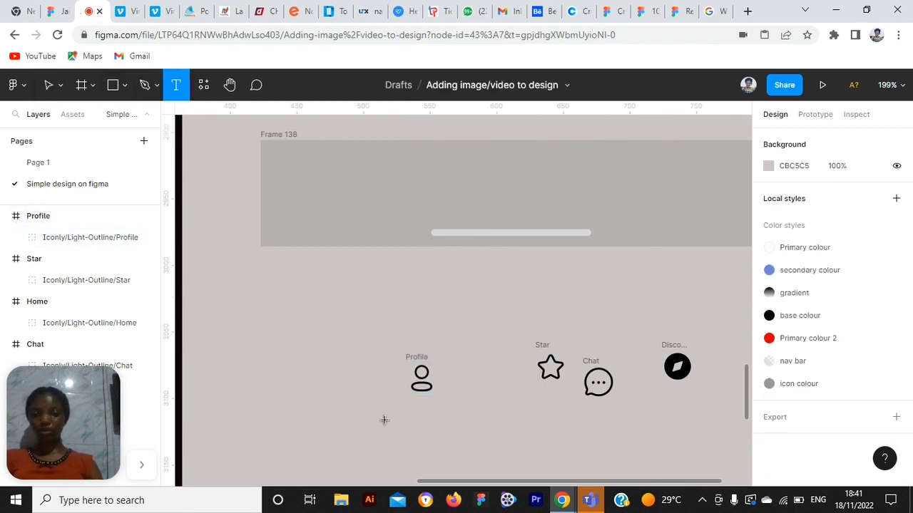
pyautogui.click(419, 431)
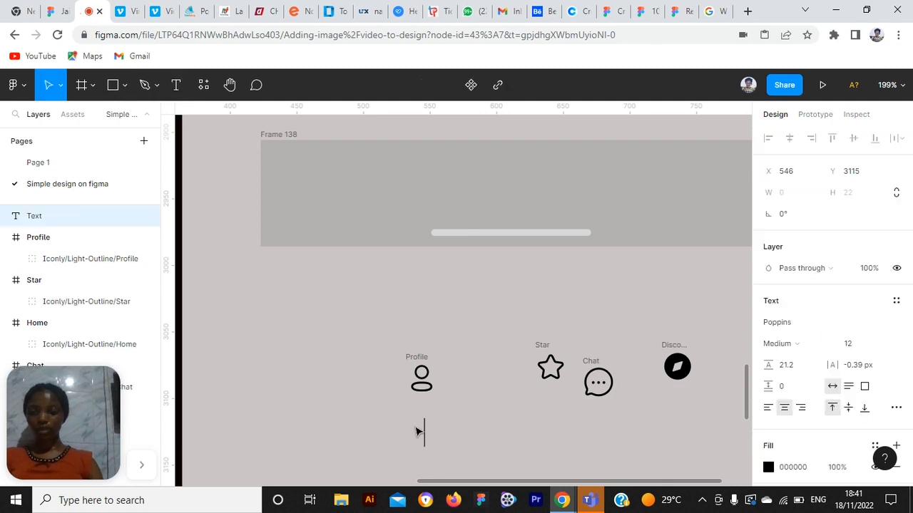
pyautogui.write('Profile')
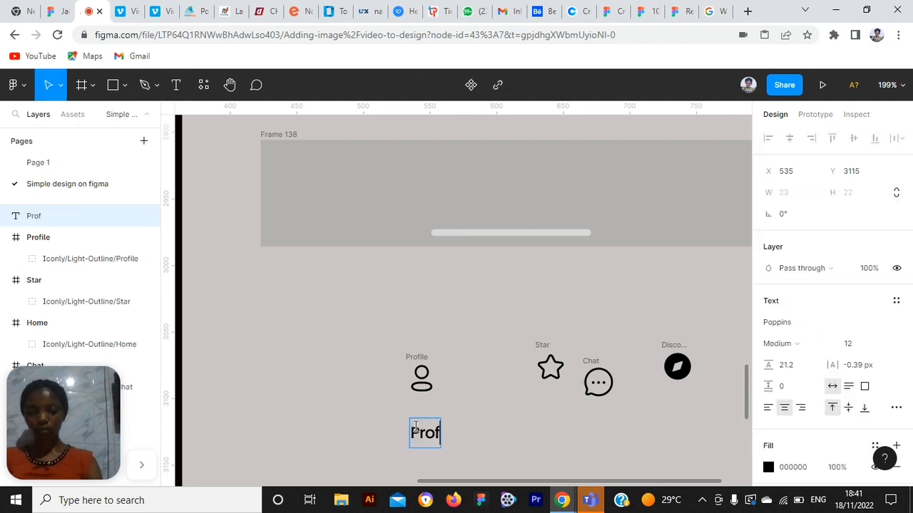
pyautogui.click(378, 393)
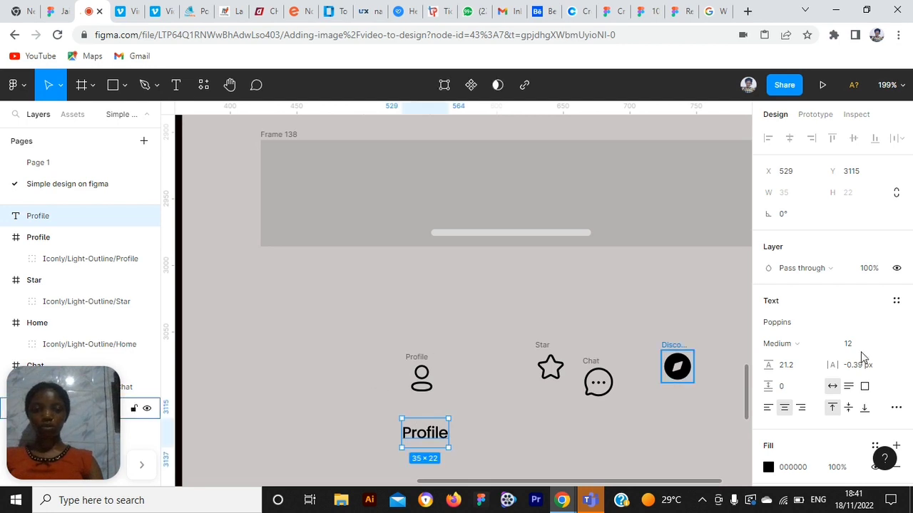
# Examine the text settings of the Chat label in the original screen's bottom navigation bar.
pyautogui.scroll(-4, 650, 329)
pyautogui.scroll(2, 547, 161)
pyautogui.scroll(2, 499, 164)
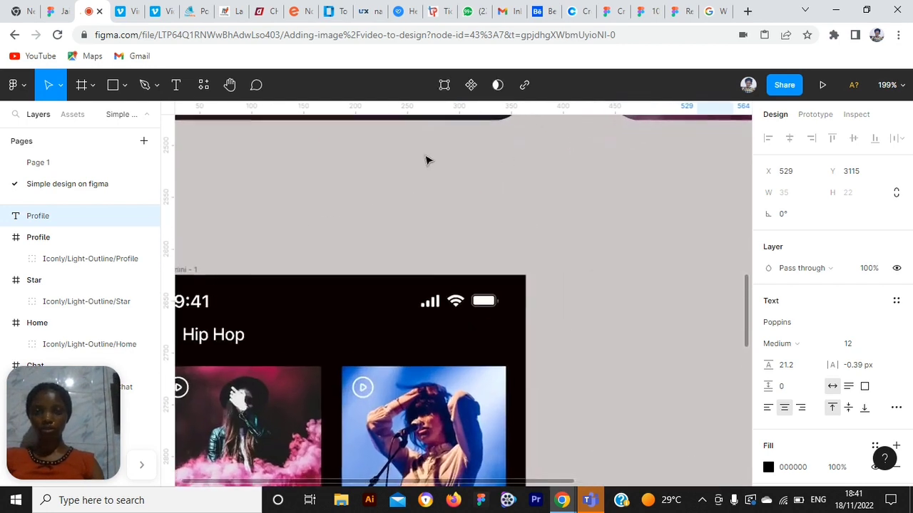
pyautogui.scroll(3, 433, 173)
pyautogui.click(416, 235)
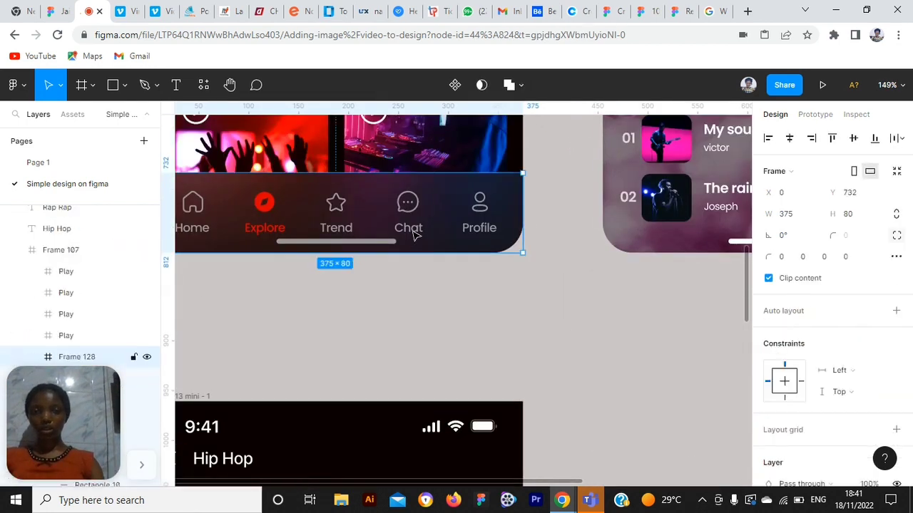
pyautogui.scroll(-10, 615, 377)
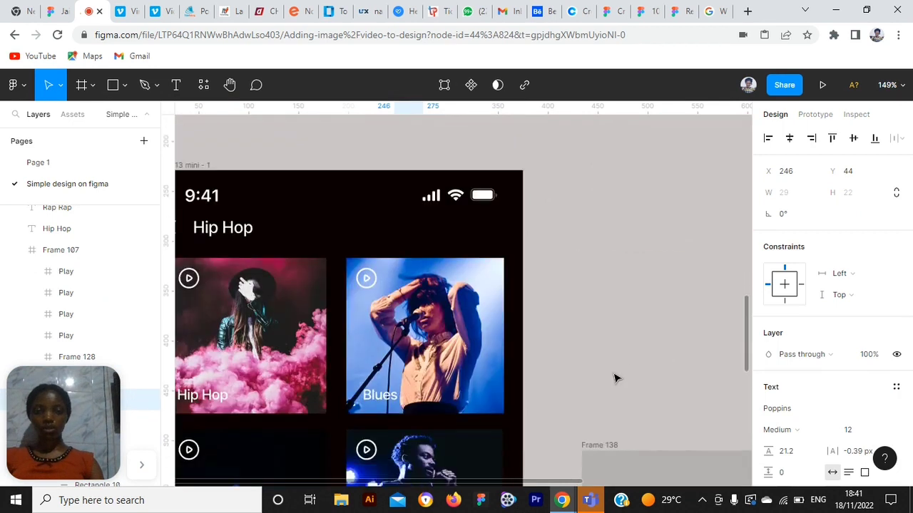
pyautogui.moveTo(574, 483); pyautogui.dragTo(741, 482)
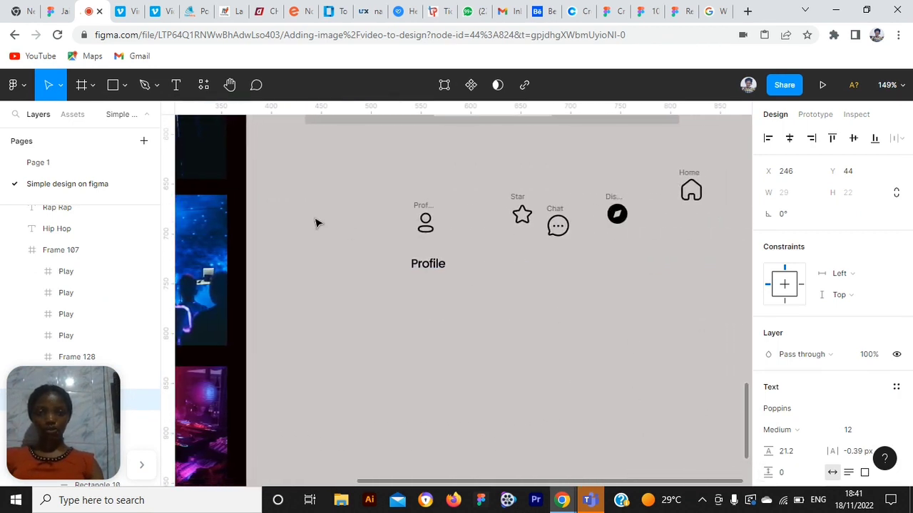
# Set the Profile label's font weight to Regular.
pyautogui.click(413, 264)
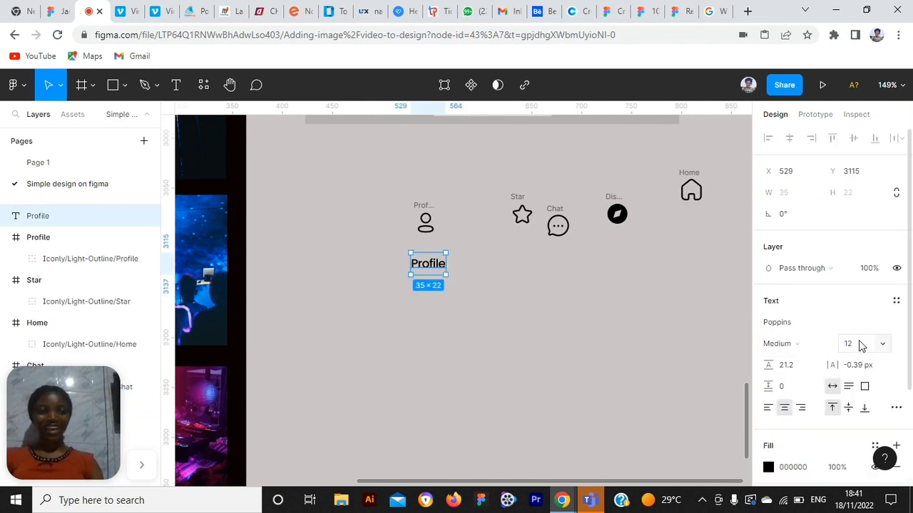
pyautogui.click(831, 348)
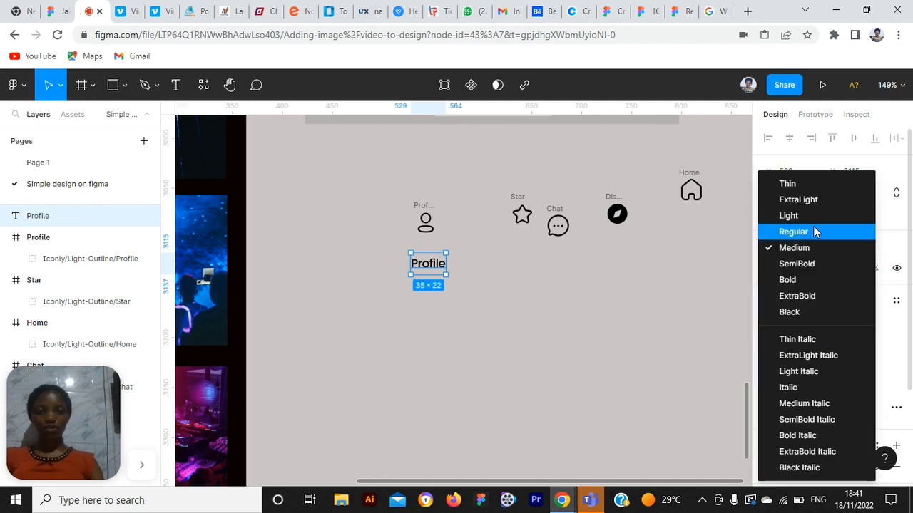
pyautogui.click(817, 232)
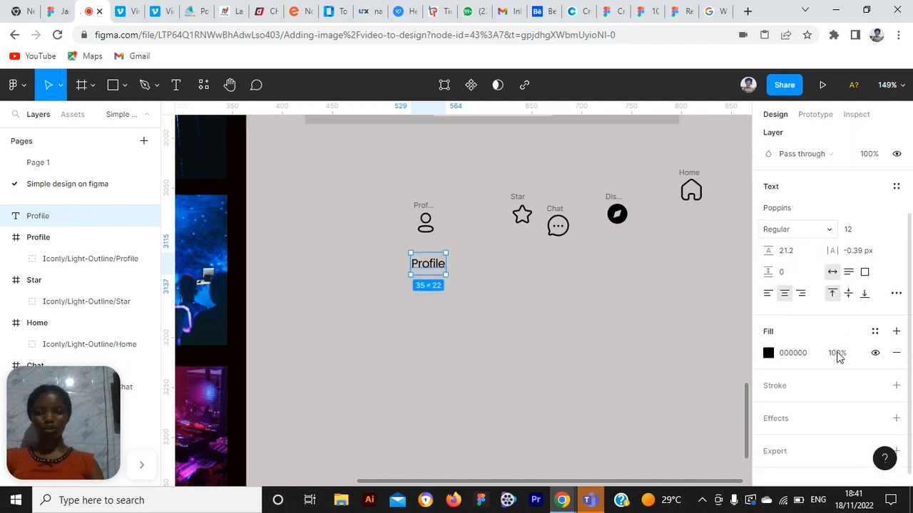
pyautogui.scroll(-1, 839, 355)
pyautogui.click(875, 318)
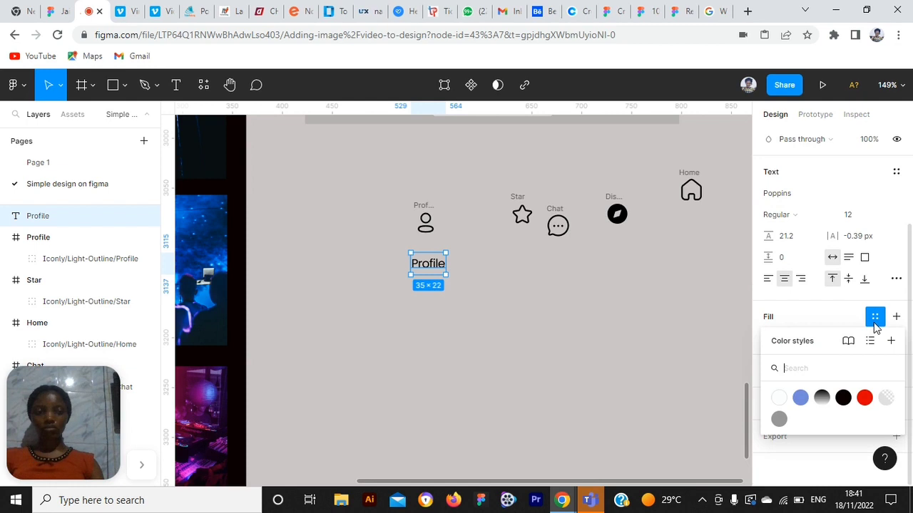
pyautogui.click(484, 267)
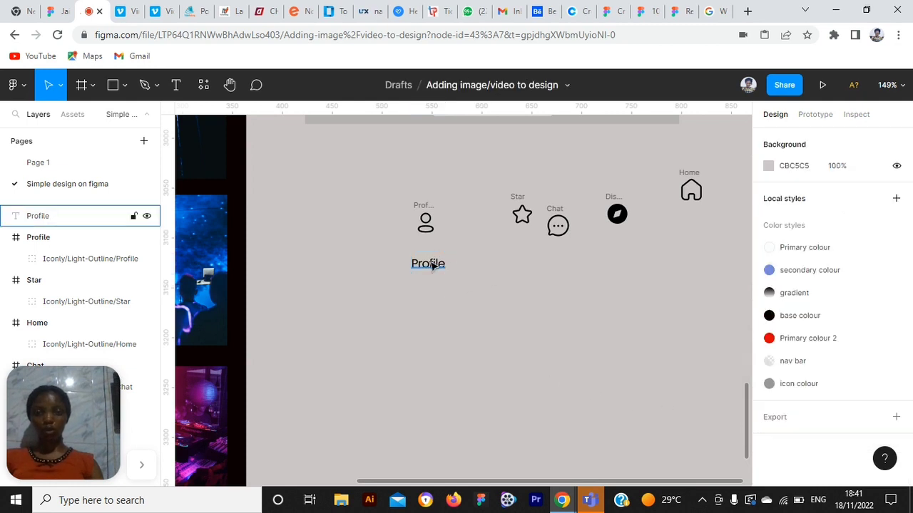
# Move the Profile label directly beneath the Profile icon, to X 526, Y 3097.
pyautogui.click(432, 267)
pyautogui.moveTo(432, 269); pyautogui.dragTo(432, 253)
pyautogui.scroll(5, 430, 229)
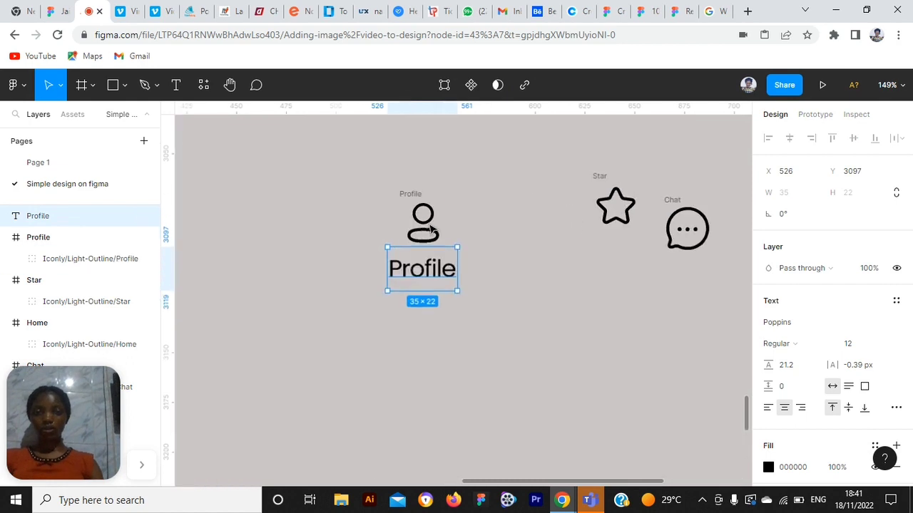
# Combine the Profile icon graphic and its label into a vertical auto layout frame.
pyautogui.click(422, 222)
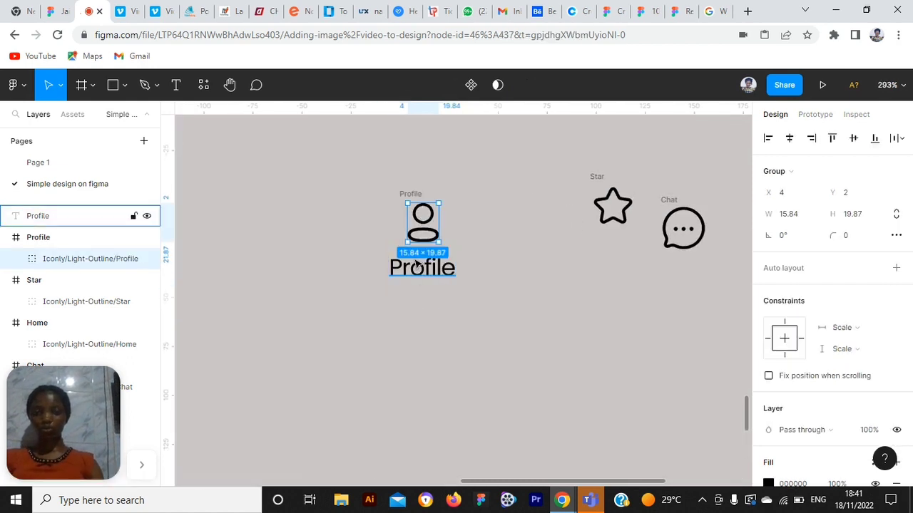
pyautogui.keyDown('shift'); pyautogui.click(420, 266); pyautogui.keyUp('shift')
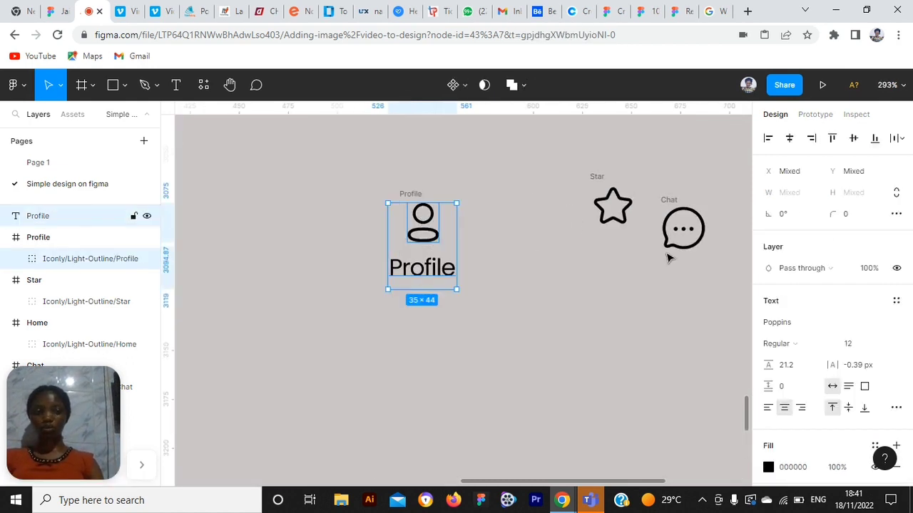
pyautogui.rightClick(417, 256)
pyautogui.click(459, 333)
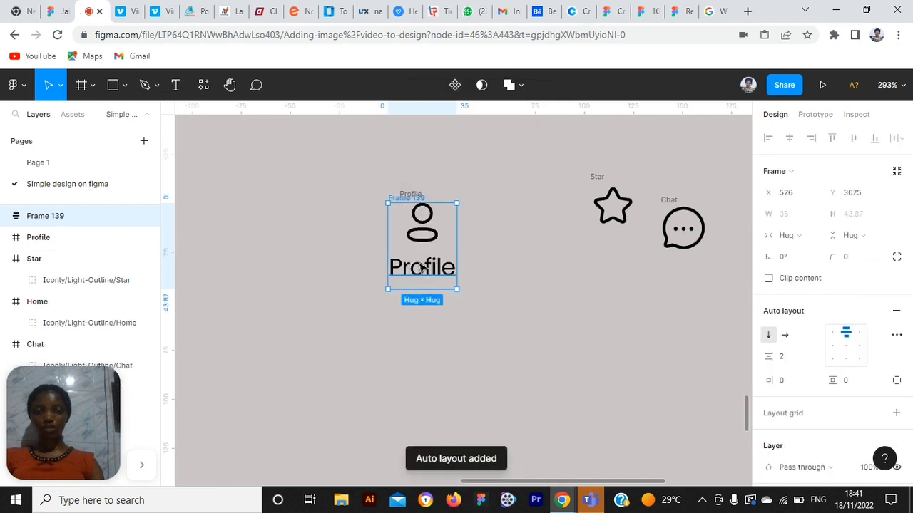
# Try a spacing of 8 between the Profile icon and its label, and undo it.
pyautogui.click(772, 352)
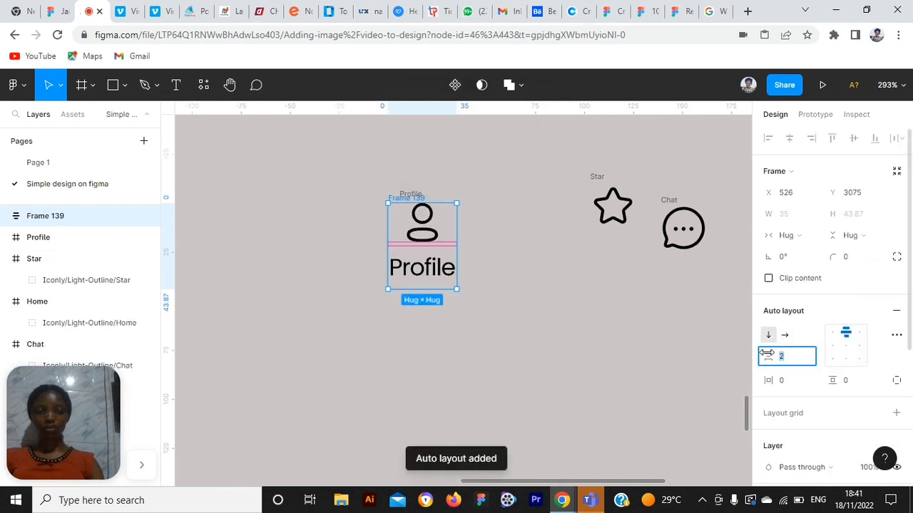
pyautogui.write('8')
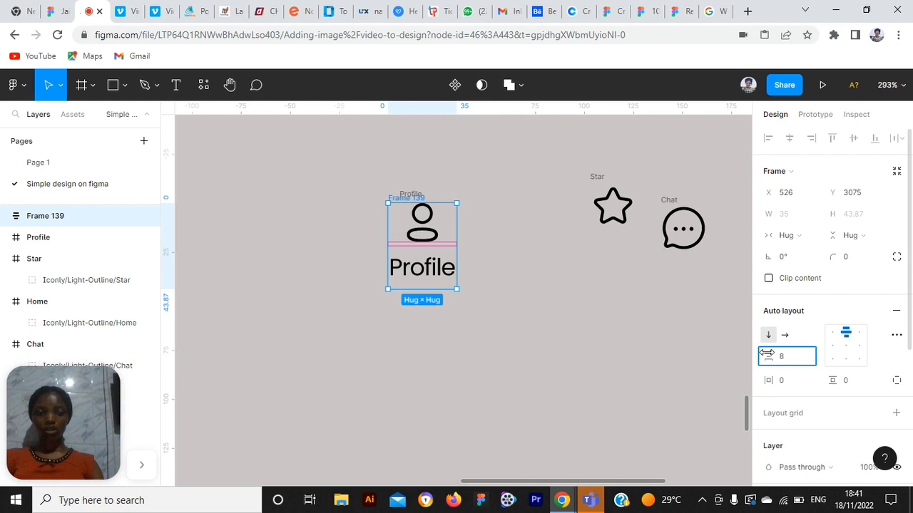
pyautogui.press('Return')
pyautogui.hotkey('ctrl', 'z')
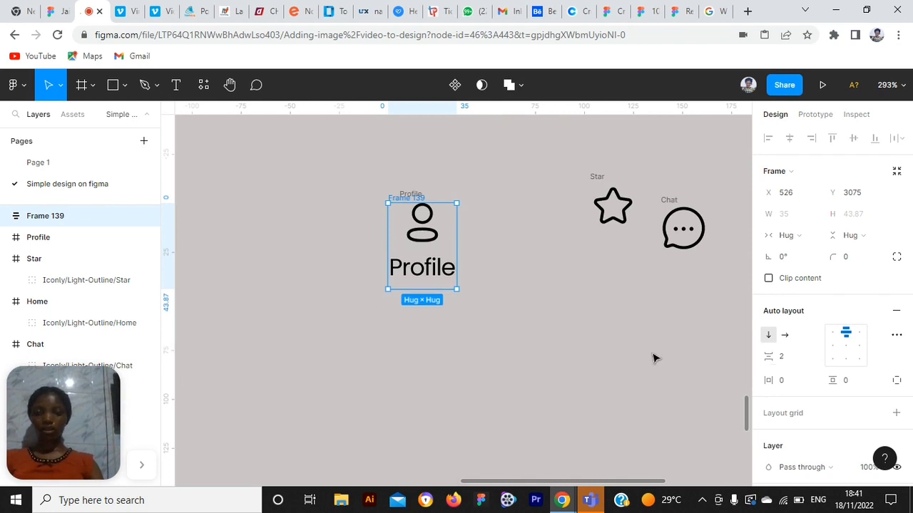
# Set the spacing between items in the Profile auto layout frame to 0.
pyautogui.click(766, 356)
pyautogui.write('0')
pyautogui.press('Return')
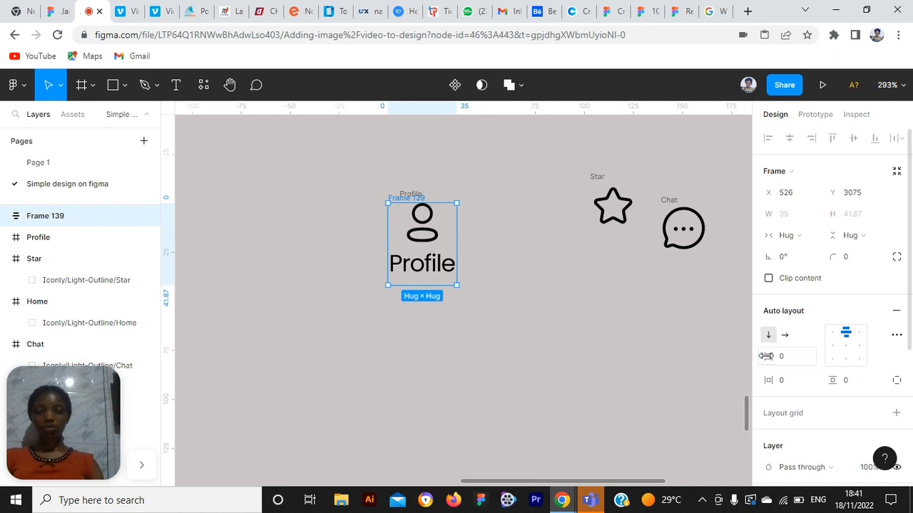
# Move the Chat icon and the Profile item closer together, and delete the leftover empty Profile frame.
pyautogui.moveTo(575, 482); pyautogui.dragTo(611, 481)
pyautogui.keyDown('ctrl'); pyautogui.scroll(-3, 656, 271); pyautogui.keyUp('ctrl')
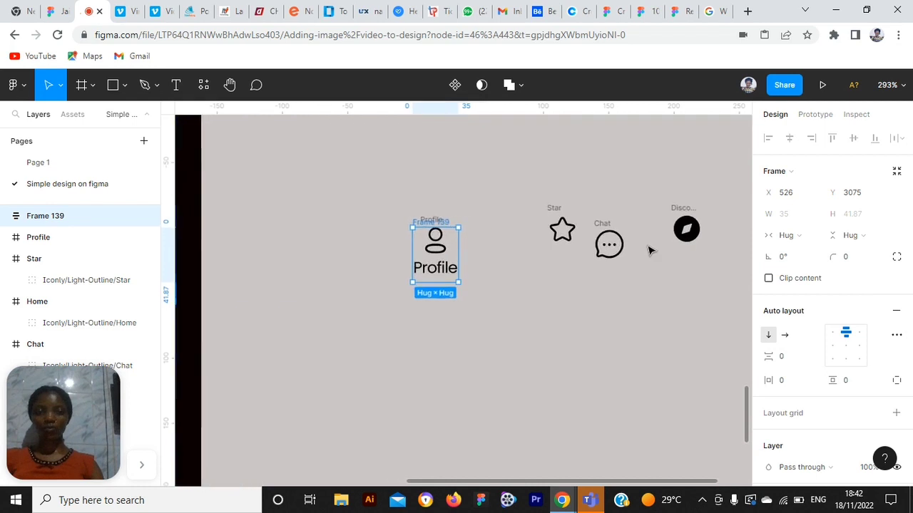
pyautogui.moveTo(607, 236); pyautogui.dragTo(490, 232)
pyautogui.moveTo(426, 234); pyautogui.dragTo(381, 234)
pyautogui.click(432, 230)
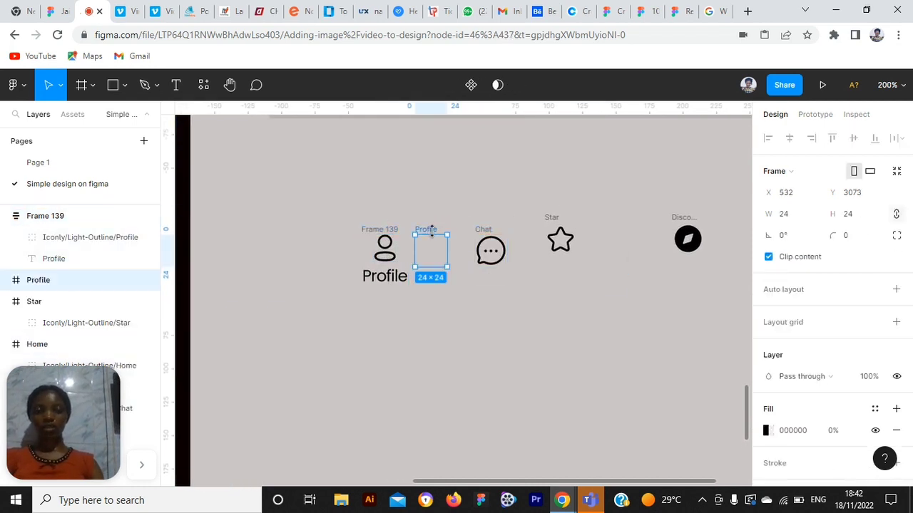
pyautogui.press('Delete')
# Duplicate the Profile label beneath the Chat icon and change its text to "Chat".
pyautogui.keyDown('ctrl'); pyautogui.scroll(-10, 450, 265); pyautogui.keyUp('ctrl')
pyautogui.scroll(3, 652, 206)
pyautogui.scroll(-2, 653, 206)
pyautogui.keyDown('ctrl'); pyautogui.scroll(10, 463, 295); pyautogui.keyUp('ctrl')
pyautogui.click(409, 306)
pyautogui.click(355, 331)
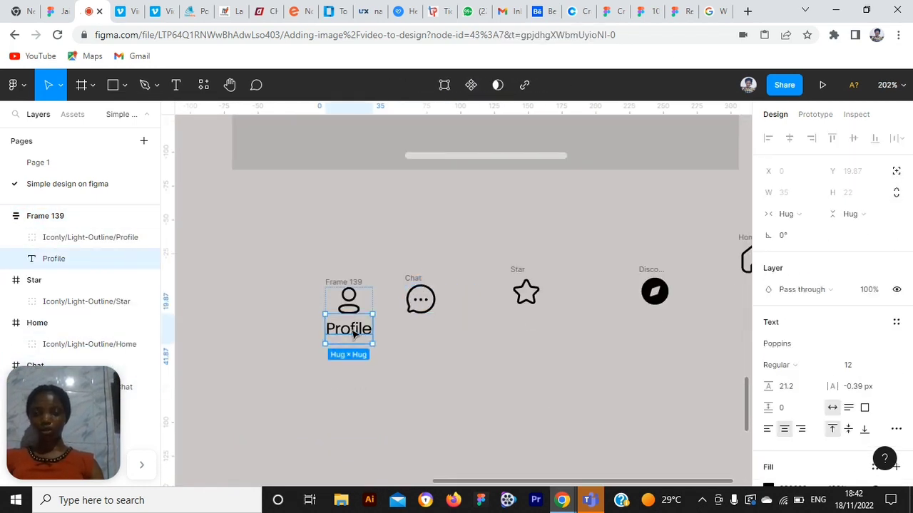
pyautogui.keyDown('alt'); pyautogui.moveTo(354, 331); pyautogui.dragTo(428, 333); pyautogui.keyUp('alt')
pyautogui.doubleClick(428, 333)
pyautogui.write('Chat')
# Combine the Chat icon and its label into a vertical auto layout frame with 0 spacing.
pyautogui.click(421, 300)
pyautogui.keyDown('shift'); pyautogui.click(422, 330); pyautogui.keyUp('shift')
pyautogui.rightClick(422, 330)
pyautogui.click(464, 347)
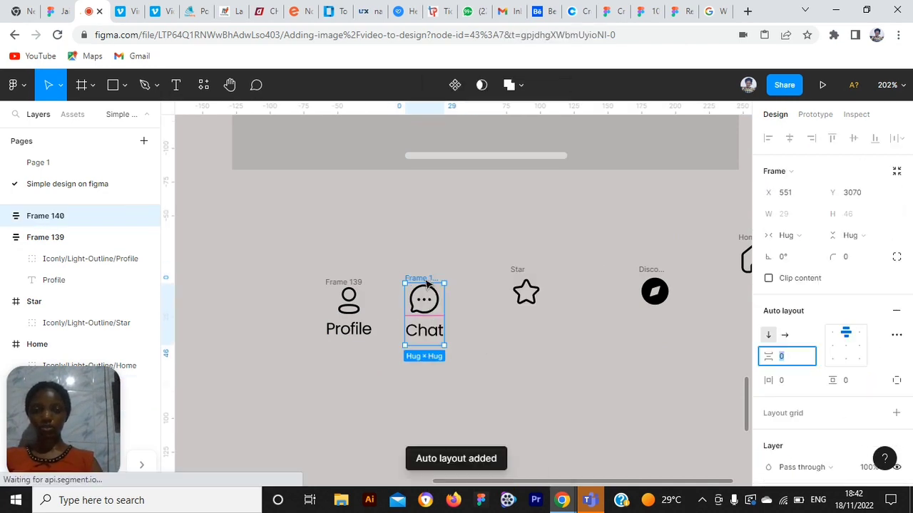
# Label the Star icon "Trend" with a copied label and combine both into an auto layout frame.
pyautogui.click(525, 292)
pyautogui.hscroll(2, 526, 292)
pyautogui.doubleClick(394, 335)
pyautogui.keyDown('alt'); pyautogui.moveTo(293, 334); pyautogui.dragTo(605, 324); pyautogui.keyUp('alt')
pyautogui.write('Trend')
pyautogui.click(397, 293)
pyautogui.keyDown('shift'); pyautogui.click(395, 337); pyautogui.keyUp('shift')
pyautogui.rightClick(393, 335)
pyautogui.click(430, 346)
# Change the label copy under the Discovery icon to "Explore" and combine both into an auto layout frame.
pyautogui.doubleClick(531, 324)
pyautogui.write('Explore')
pyautogui.click(527, 291)
pyautogui.keyDown('shift'); pyautogui.click(539, 330); pyautogui.keyUp('shift')
pyautogui.rightClick(538, 331)
pyautogui.click(575, 346)
# Move the Home icon nearer the other items, label it "Home" and combine both into an auto layout frame.
pyautogui.moveTo(624, 261); pyautogui.dragTo(608, 286)
pyautogui.doubleClick(611, 324)
pyautogui.write('Home')
pyautogui.click(609, 285)
pyautogui.keyDown('shift'); pyautogui.click(605, 322); pyautogui.keyUp('shift')
pyautogui.hotkey('shift', 'a')
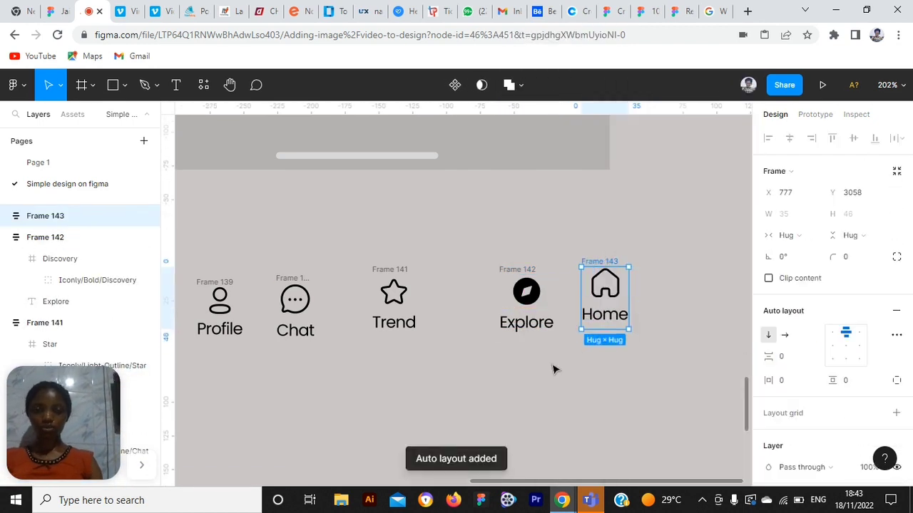
# Combine the Profile, Chat, Trend, Explore and Home items into one horizontal auto layout frame.
pyautogui.click(203, 282)
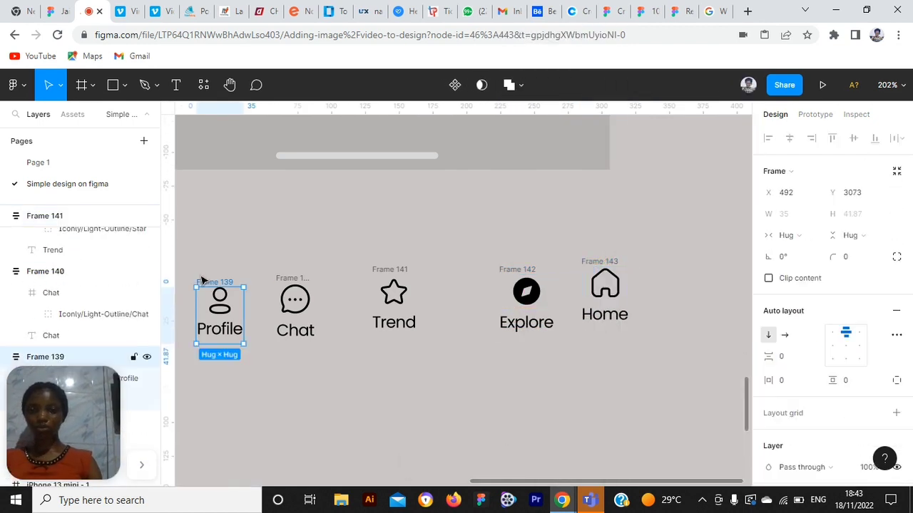
pyautogui.keyDown('shift'); pyautogui.click(289, 281); pyautogui.keyUp('shift')
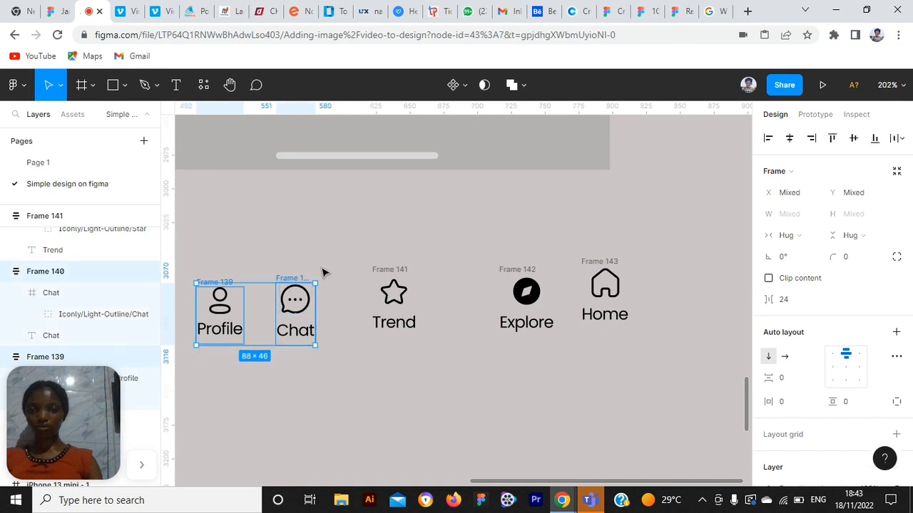
pyautogui.keyDown('shift'); pyautogui.click(385, 269); pyautogui.keyUp('shift')
pyautogui.keyDown('shift'); pyautogui.click(521, 275); pyautogui.keyUp('shift')
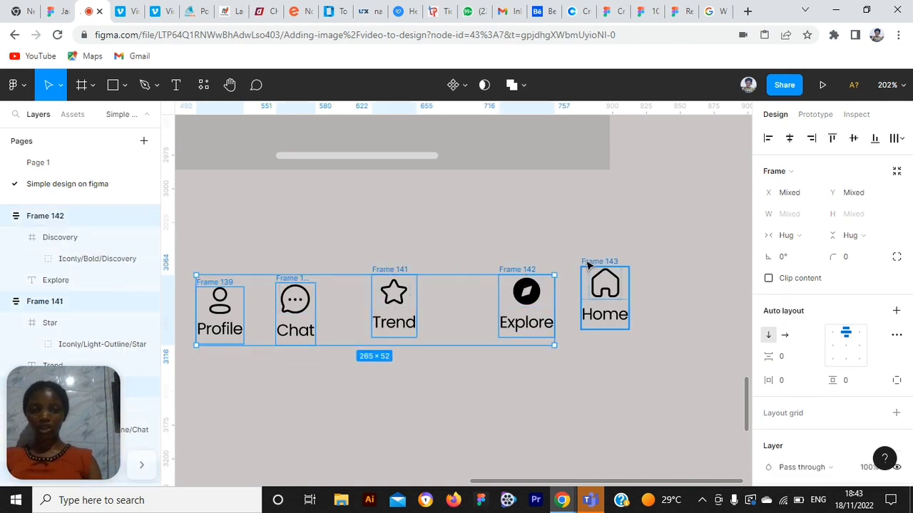
pyautogui.keyDown('shift'); pyautogui.click(591, 262); pyautogui.keyUp('shift')
pyautogui.rightClick(550, 302)
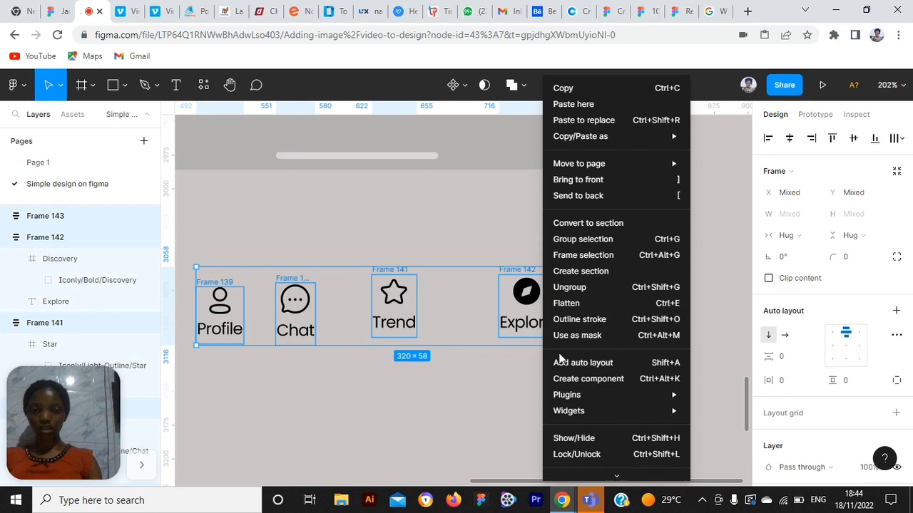
pyautogui.click(563, 365)
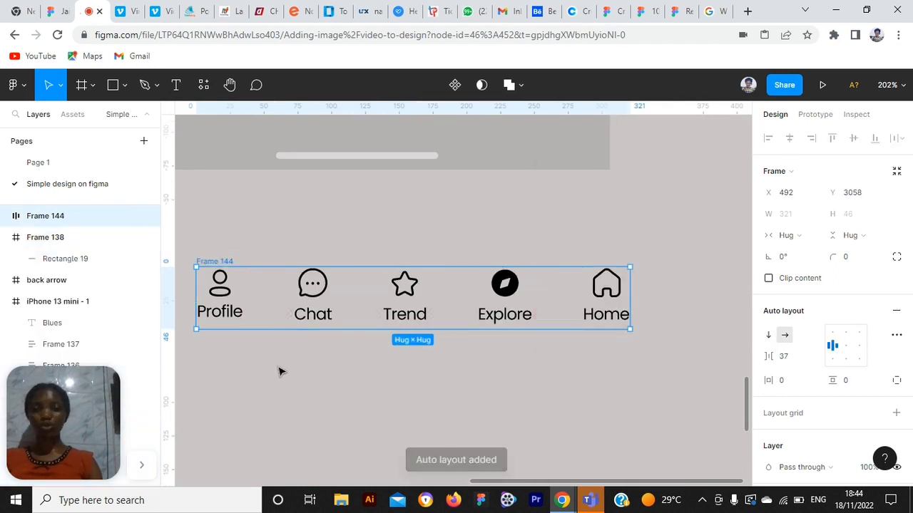
# Reorder the items in the auto layout row to Home, Explore, Chat, Trend, Profile.
pyautogui.moveTo(530, 484); pyautogui.dragTo(508, 484)
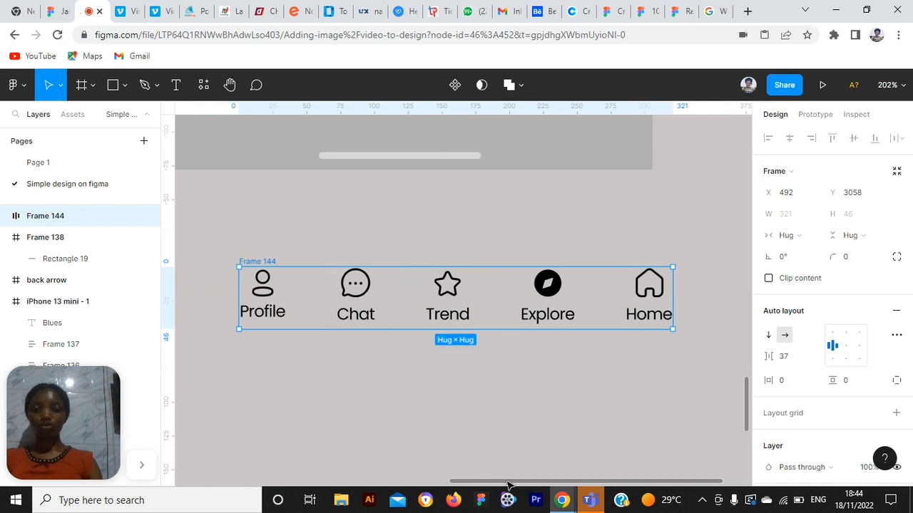
pyautogui.click(649, 305)
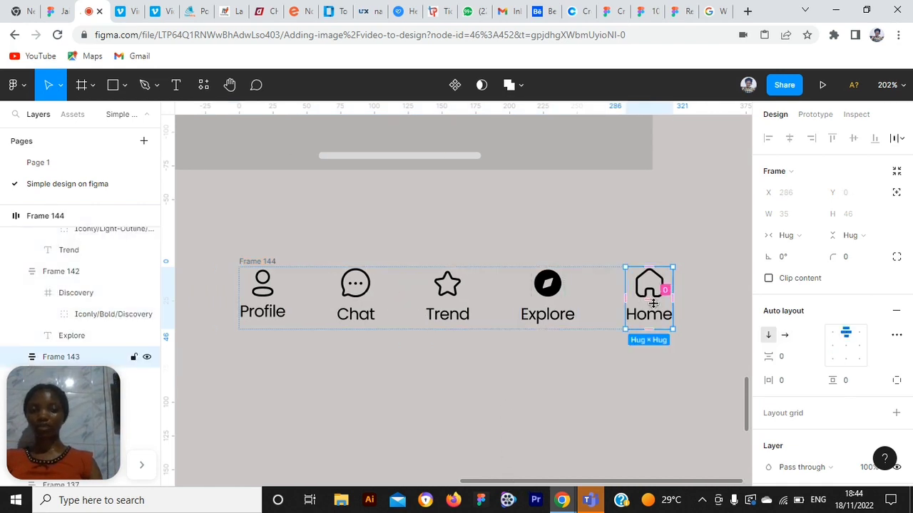
pyautogui.moveTo(662, 313); pyautogui.dragTo(269, 314)
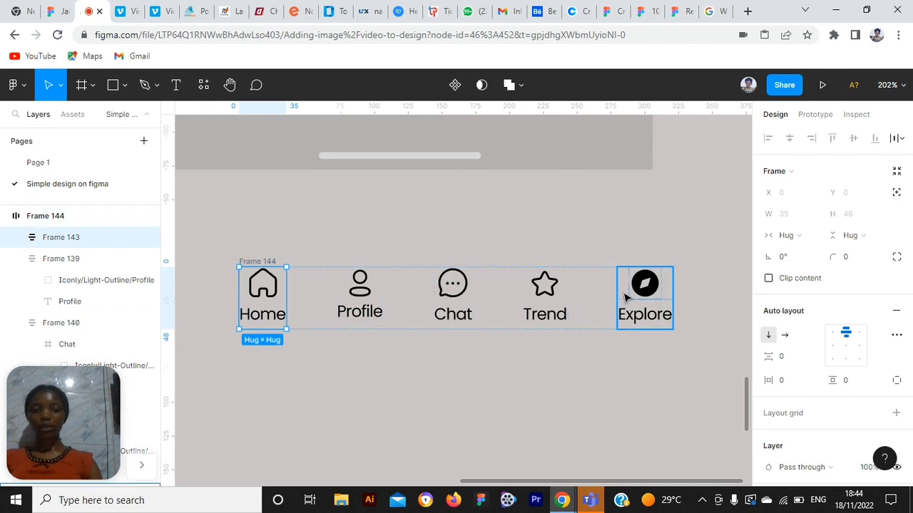
pyautogui.click(644, 309)
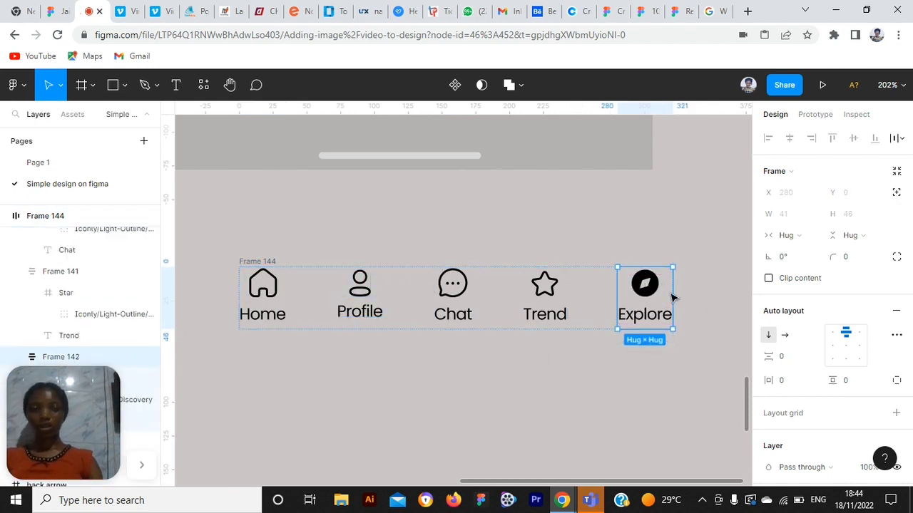
pyautogui.moveTo(589, 303); pyautogui.dragTo(357, 309)
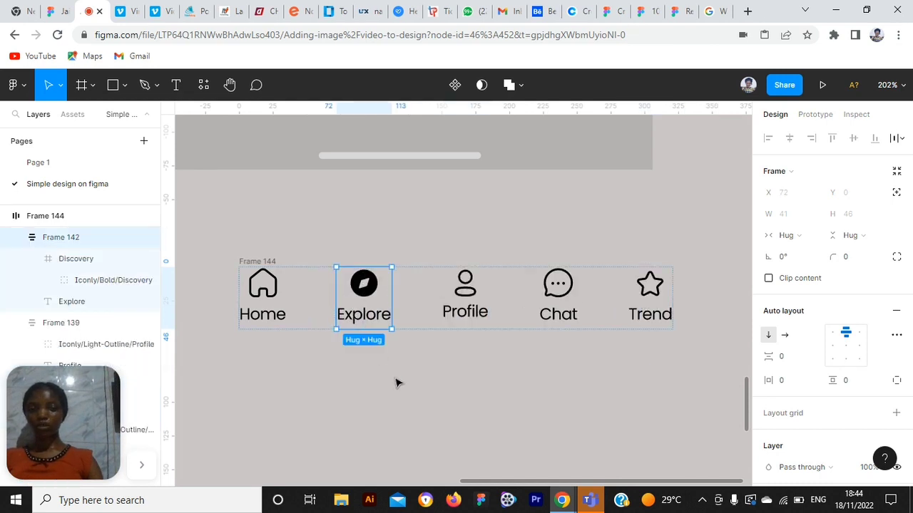
pyautogui.click(462, 379)
pyautogui.moveTo(465, 296); pyautogui.dragTo(653, 305)
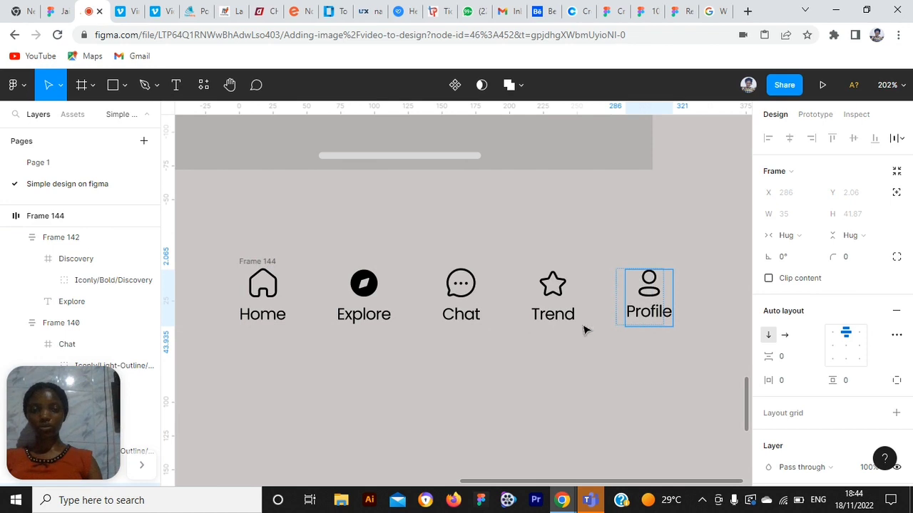
# Add a Background blur effect to the empty 375 × 80 navigation bar frame.
pyautogui.scroll(-3, 526, 375)
pyautogui.scroll(-5, 526, 375)
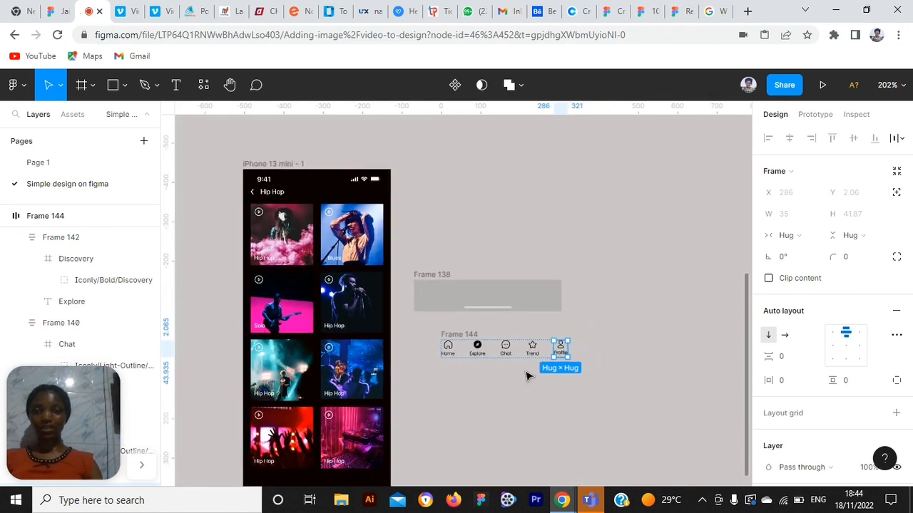
pyautogui.scroll(3, 476, 356)
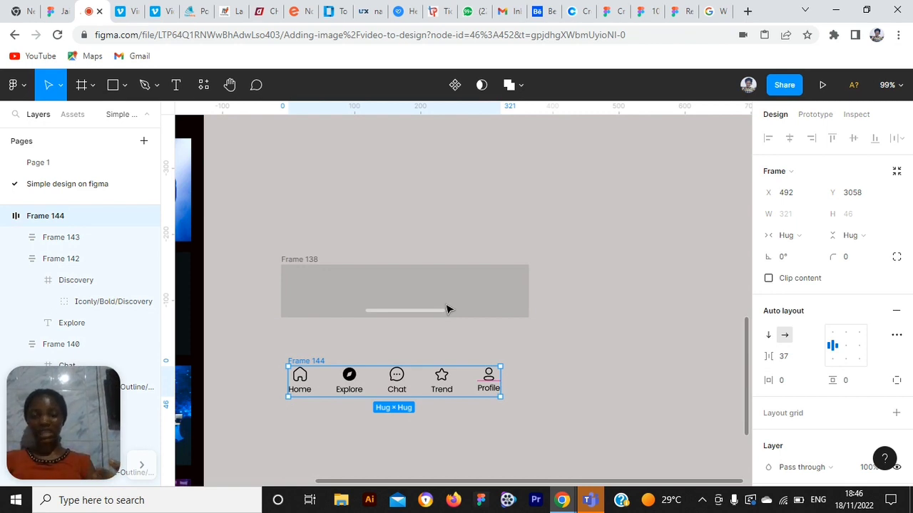
pyautogui.click(304, 281)
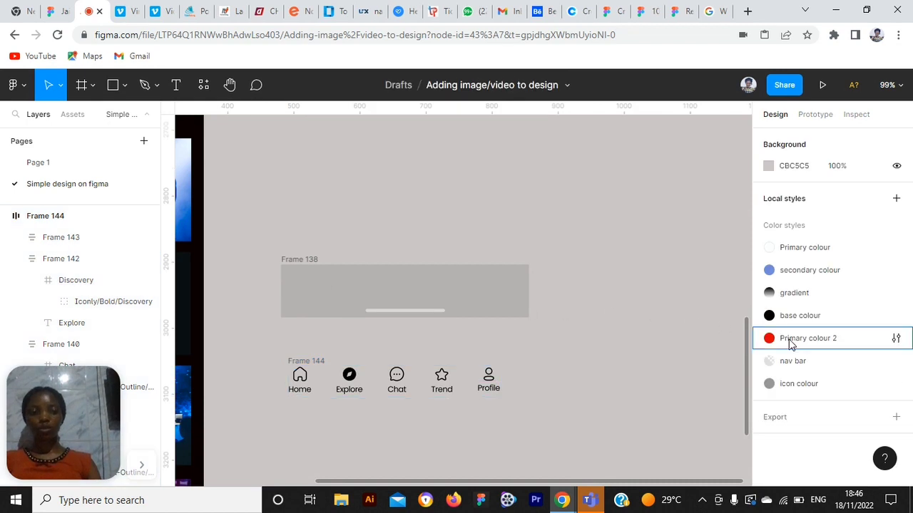
pyautogui.click(305, 261)
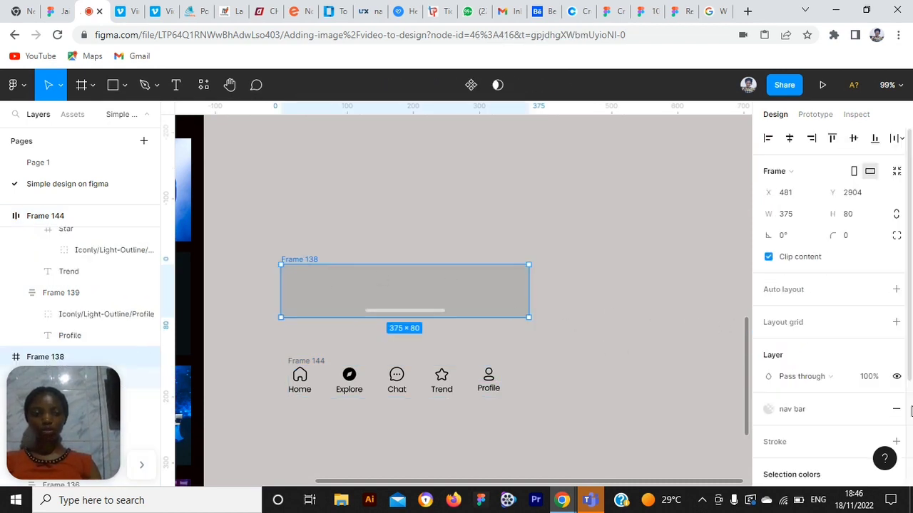
pyautogui.scroll(-1, 895, 382)
pyautogui.scroll(-1, 895, 381)
pyautogui.click(896, 383)
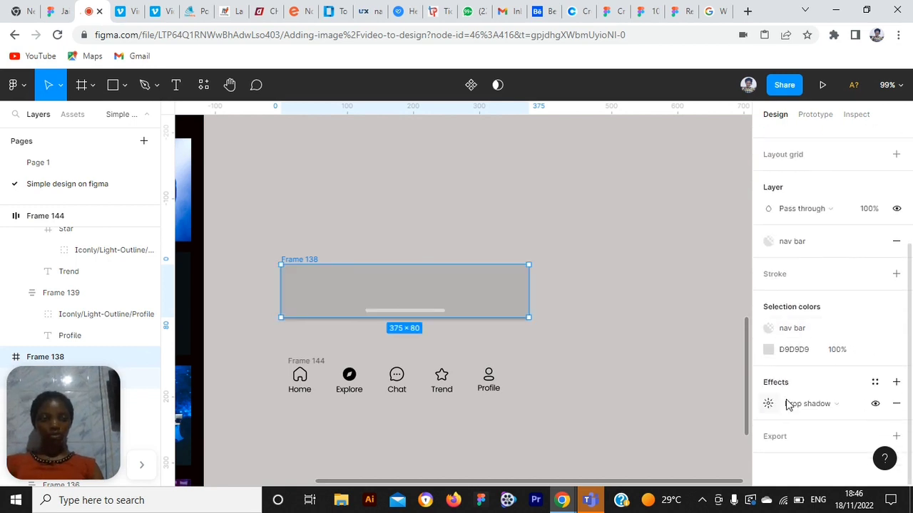
pyautogui.click(856, 407)
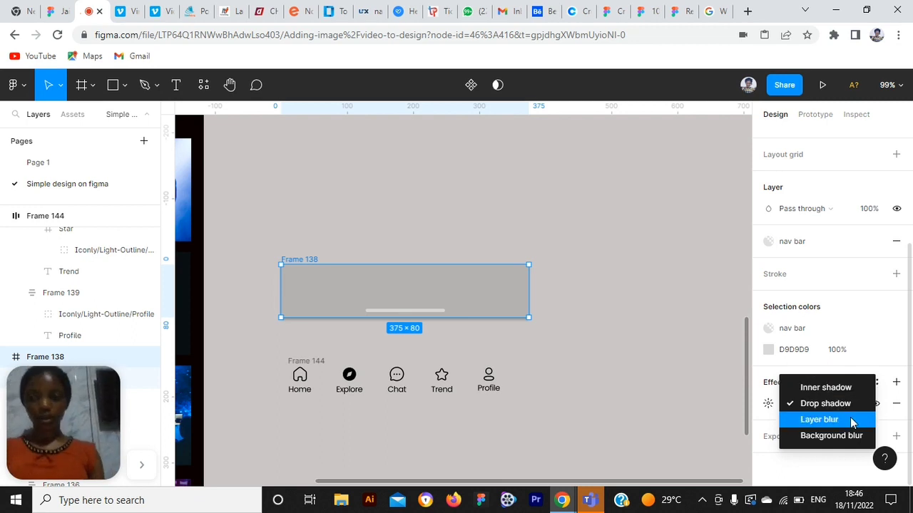
pyautogui.click(824, 436)
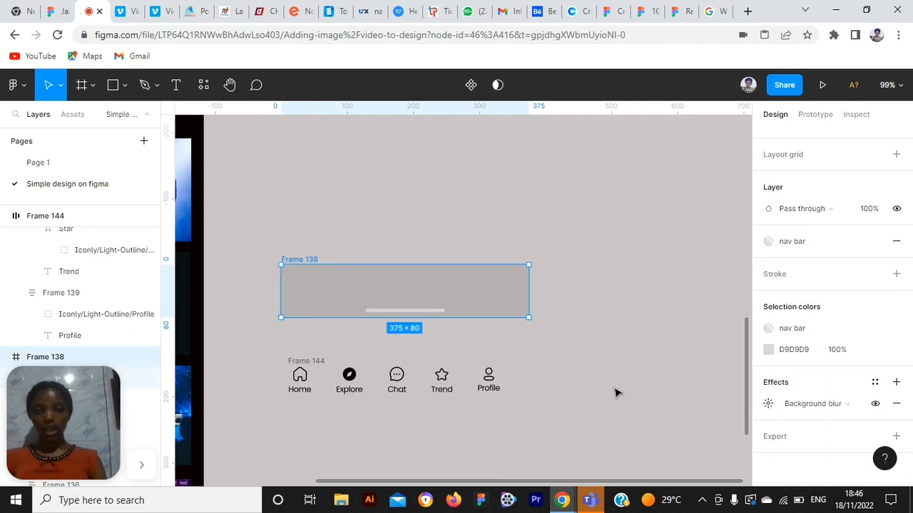
# Check the blur on the original screen's navigation bar and set the new bar's background blur to 70.15.
pyautogui.scroll(-5, 617, 393)
pyautogui.scroll(2, 424, 220)
pyautogui.click(421, 208)
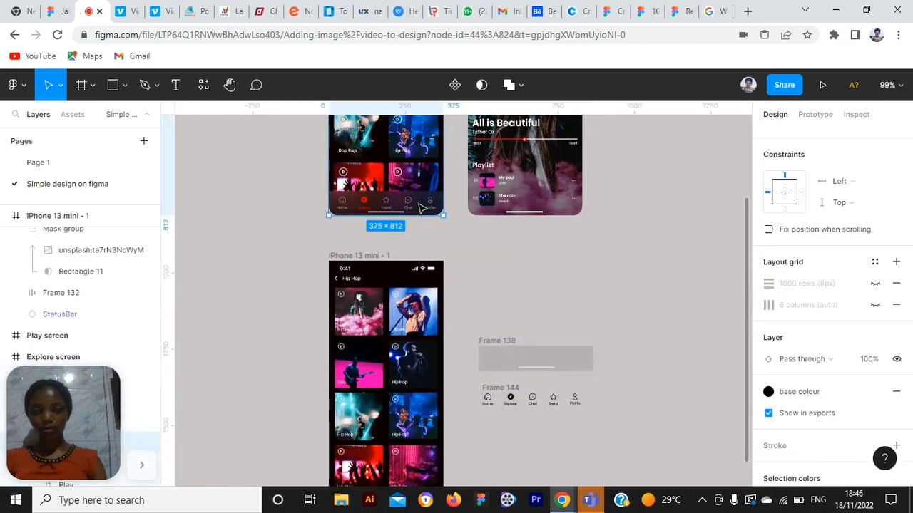
pyautogui.doubleClick(421, 207)
pyautogui.scroll(-3, 849, 449)
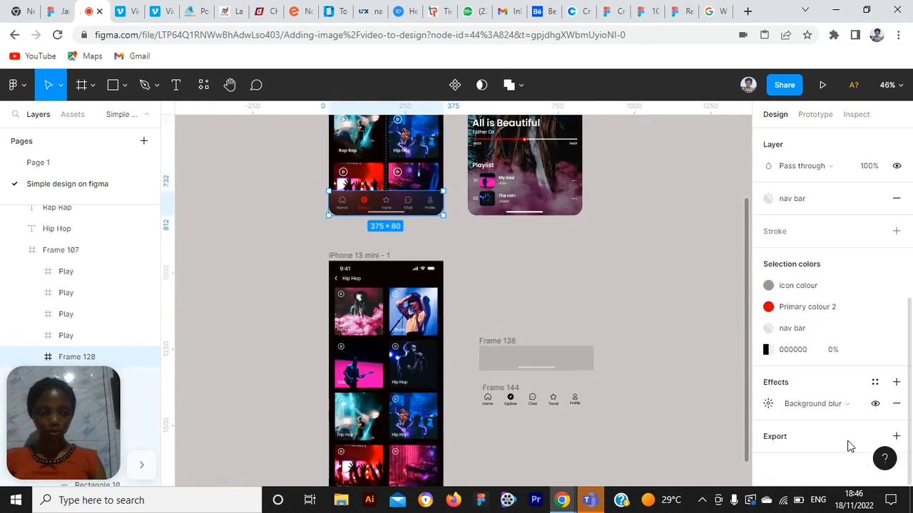
pyautogui.click(767, 404)
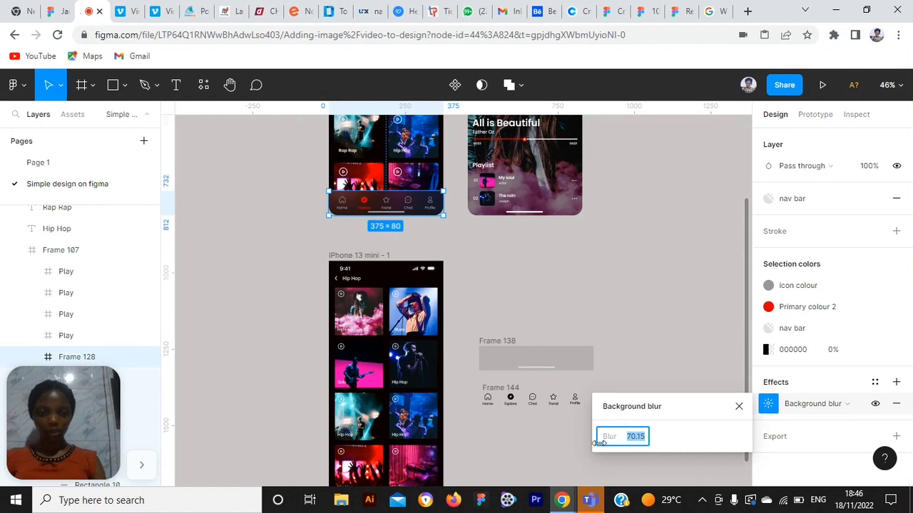
pyautogui.click(489, 348)
pyautogui.click(768, 404)
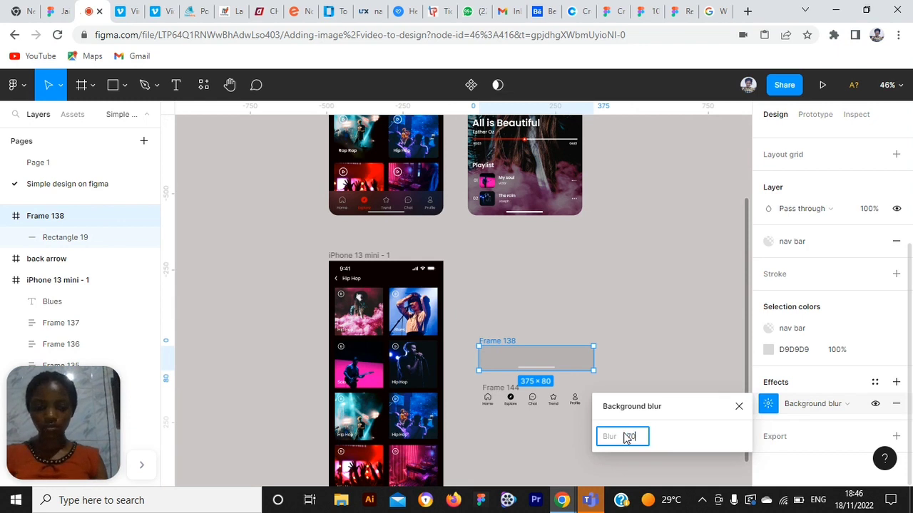
pyautogui.press('Return')
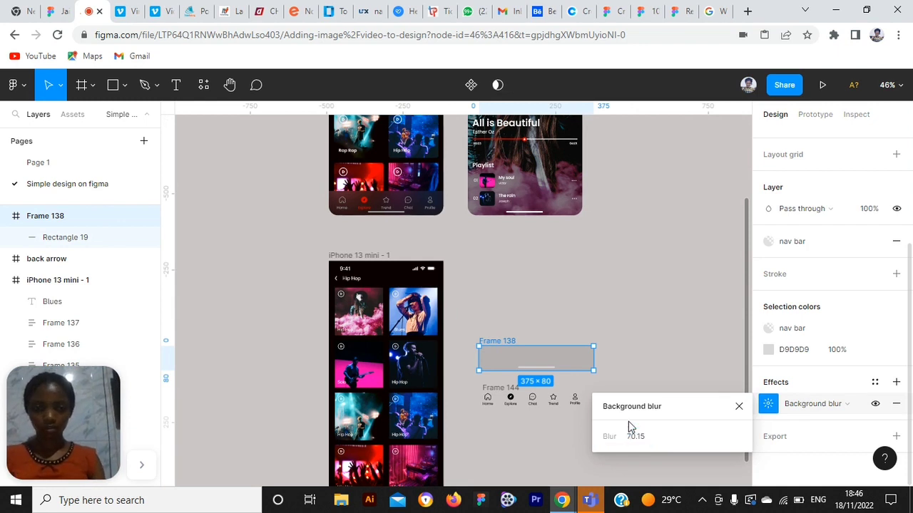
pyautogui.click(740, 407)
# Move the row of labelled icons into the grey navigation bar frame, at X 27, Y 17.
pyautogui.click(611, 346)
pyautogui.scroll(4, 606, 400)
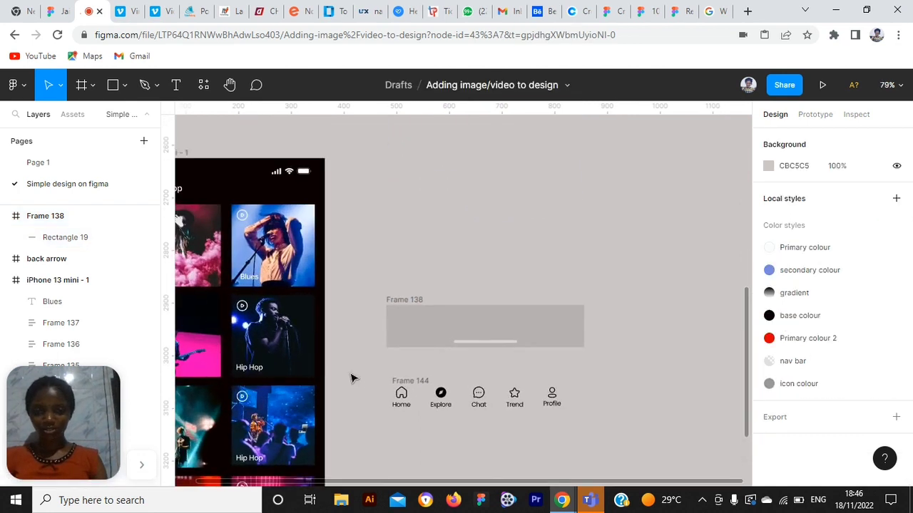
pyautogui.click(418, 383)
pyautogui.moveTo(421, 402); pyautogui.dragTo(429, 331)
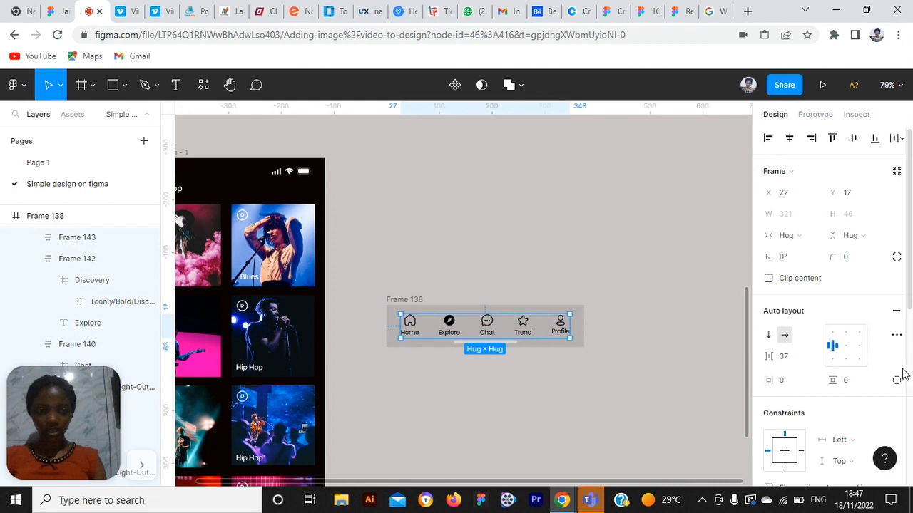
# Apply the Primary colour style to the black icons and labels in the row.
pyautogui.scroll(-5, 859, 350)
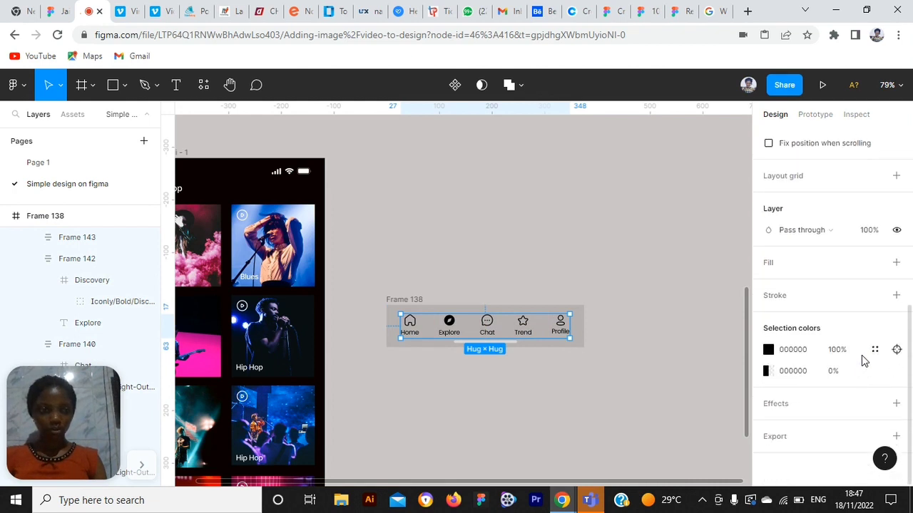
pyautogui.click(875, 350)
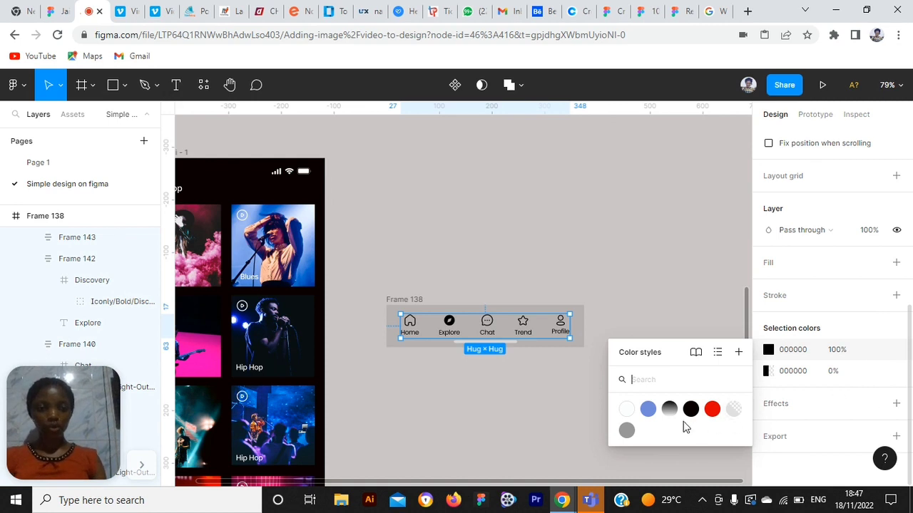
pyautogui.click(632, 411)
# Recolour the Explore icon and its label with the Primary colour 2 style.
pyautogui.click(449, 326)
pyautogui.click(449, 331)
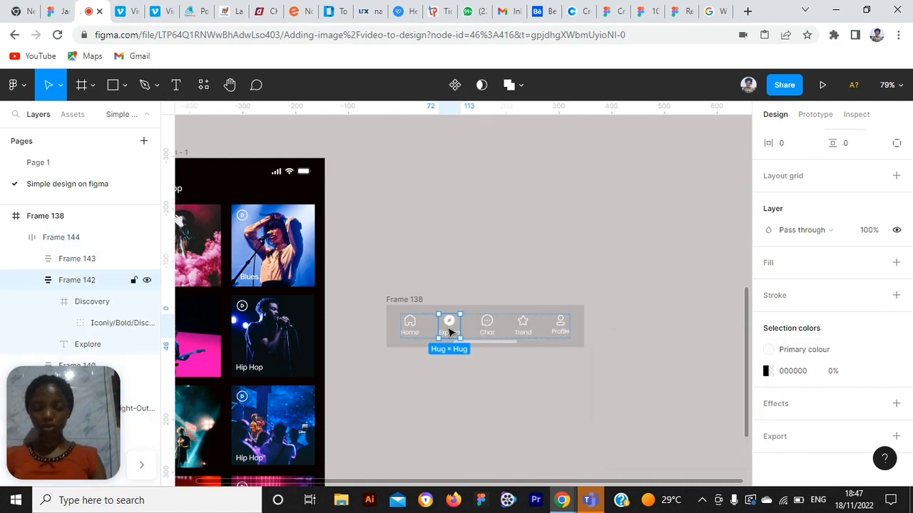
pyautogui.scroll(-5, 449, 332)
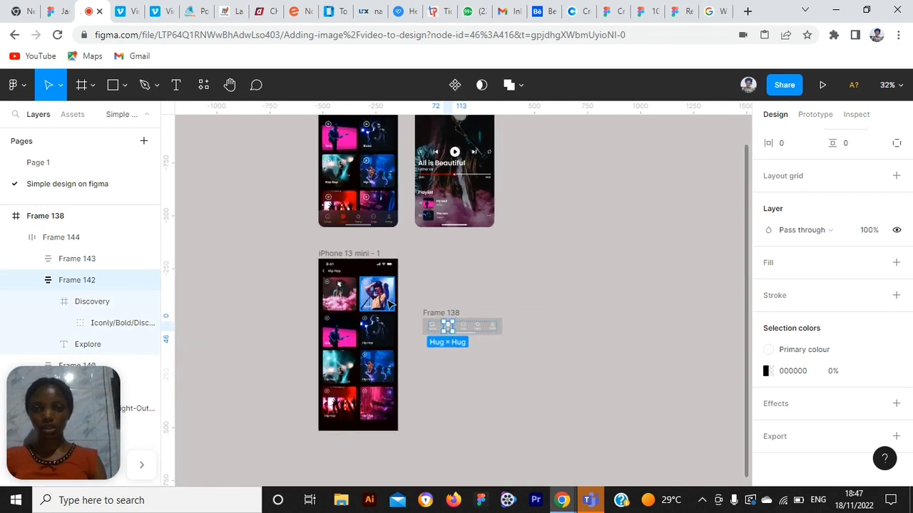
pyautogui.scroll(5, 446, 347)
pyautogui.scroll(3, 485, 345)
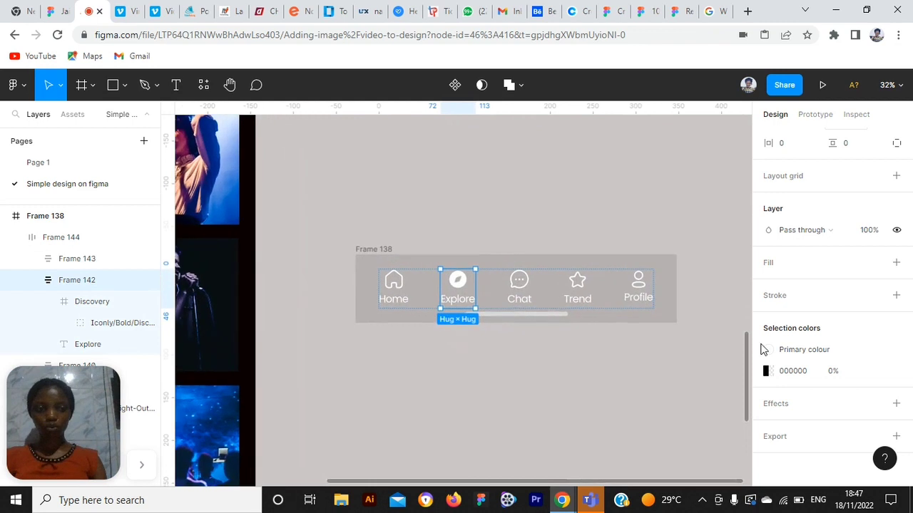
pyautogui.click(849, 359)
pyautogui.click(713, 411)
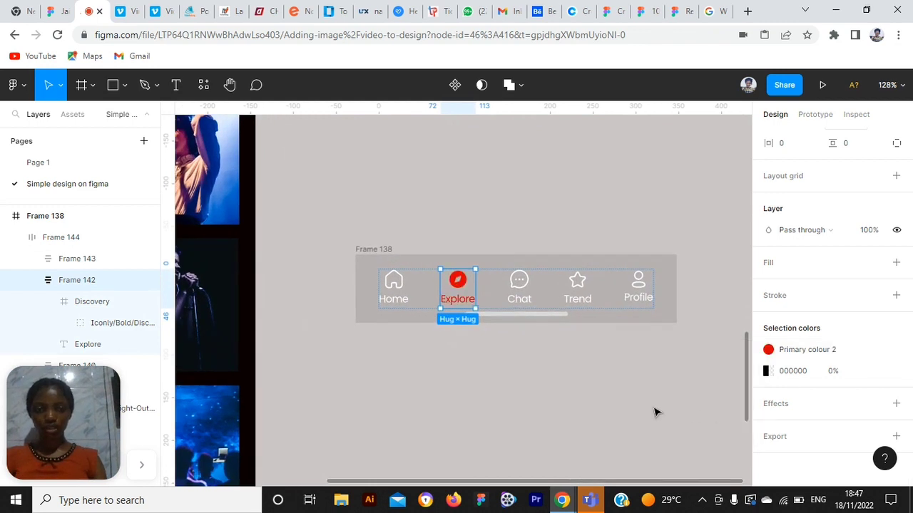
pyautogui.click(649, 411)
# Move the finished navigation bar into the iPhone 13 mini frame and align it with the screen's bottom and side edges.
pyautogui.scroll(-3, 644, 410)
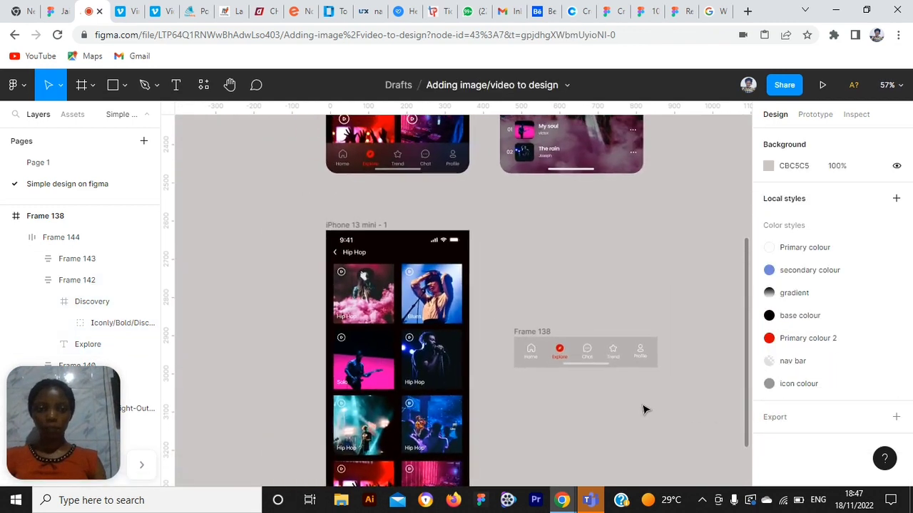
pyautogui.scroll(-3, 644, 407)
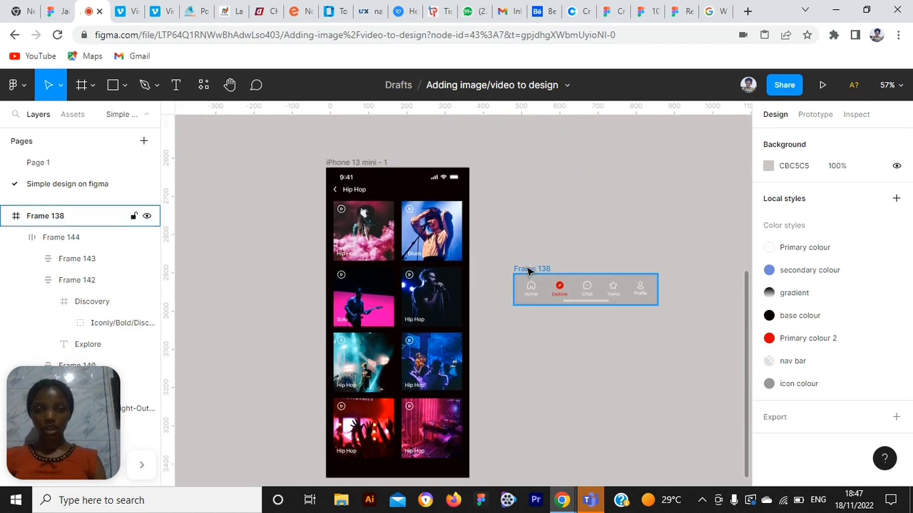
pyautogui.click(552, 289)
pyautogui.moveTo(549, 290); pyautogui.dragTo(378, 460)
pyautogui.scroll(-9, 389, 460)
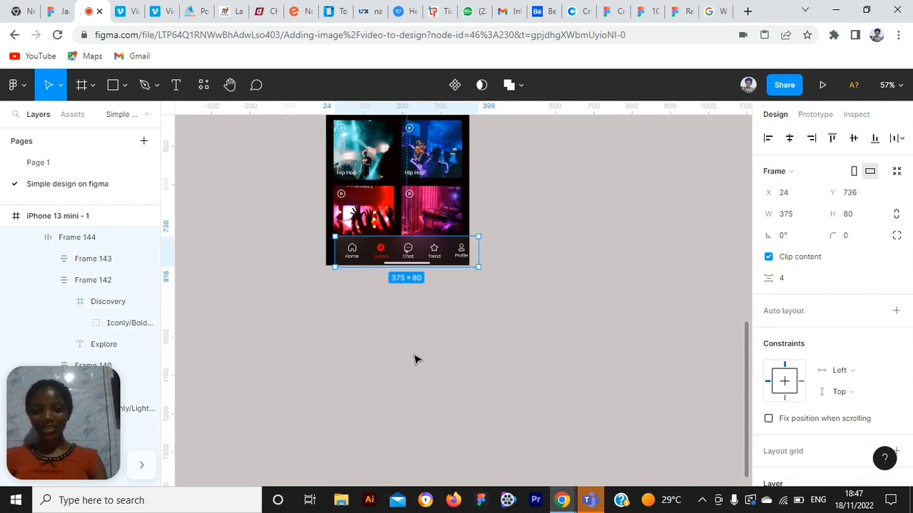
pyautogui.scroll(2, 416, 361)
pyautogui.scroll(5, 421, 318)
pyautogui.moveTo(321, 291); pyautogui.dragTo(304, 288)
# Nudge the icon row inside the navigation bar up to Y 14.
pyautogui.click(328, 289)
pyautogui.click(329, 289)
pyautogui.press('Up')
pyautogui.press('Up')
pyautogui.press('Up')
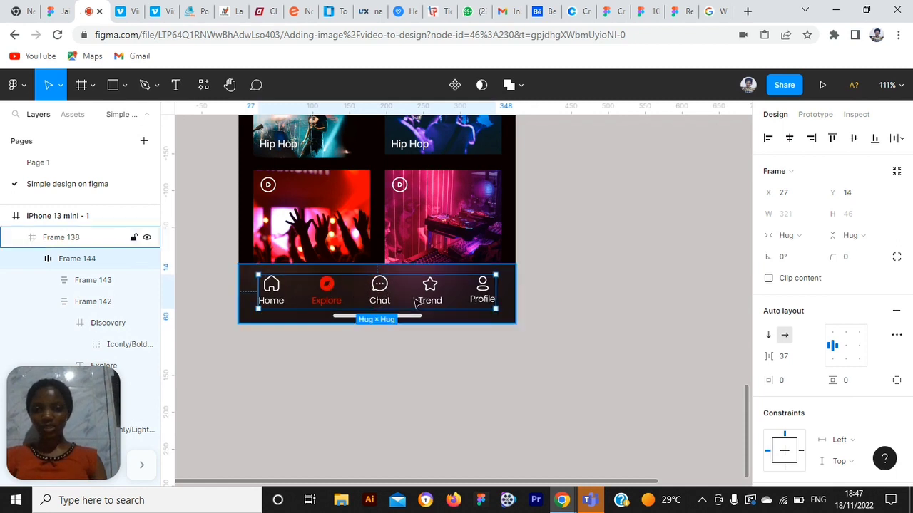
# Check the icon row's spacing to the edges of the navigation bar.
pyautogui.scroll(3, 361, 285)
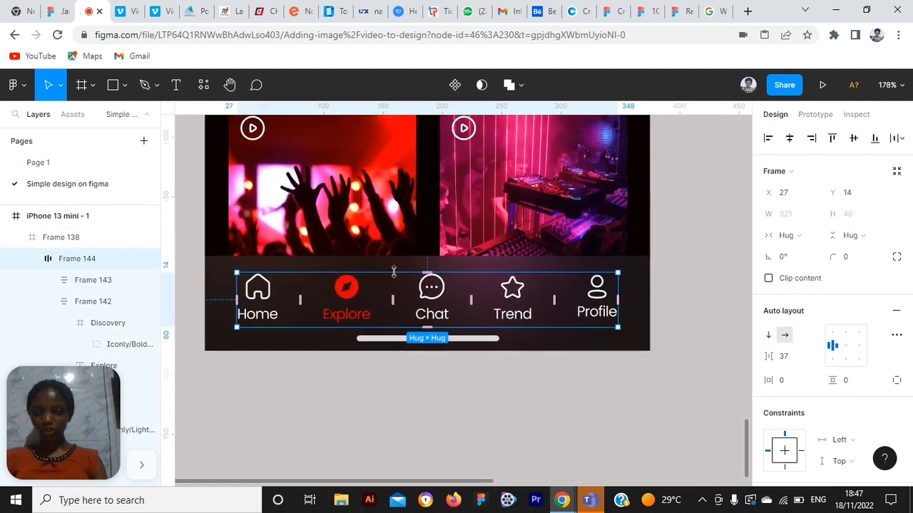
pyautogui.press('alt')
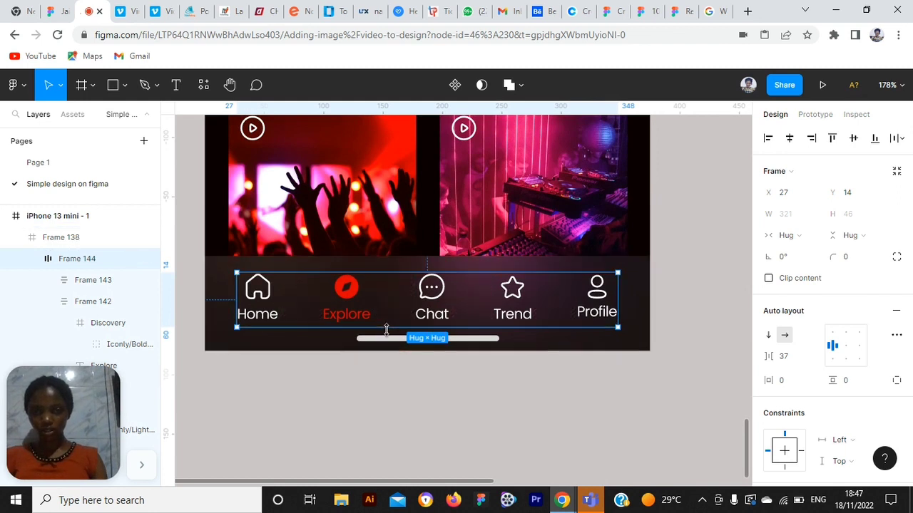
pyautogui.click(390, 376)
pyautogui.scroll(-3, 389, 376)
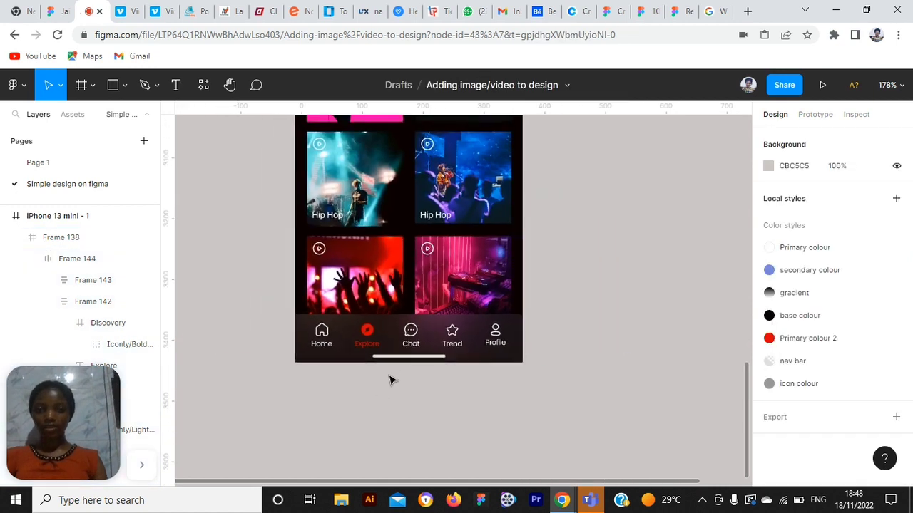
# Set the corner radius of the iPhone 13 mini frame to 40.
pyautogui.scroll(5, 390, 380)
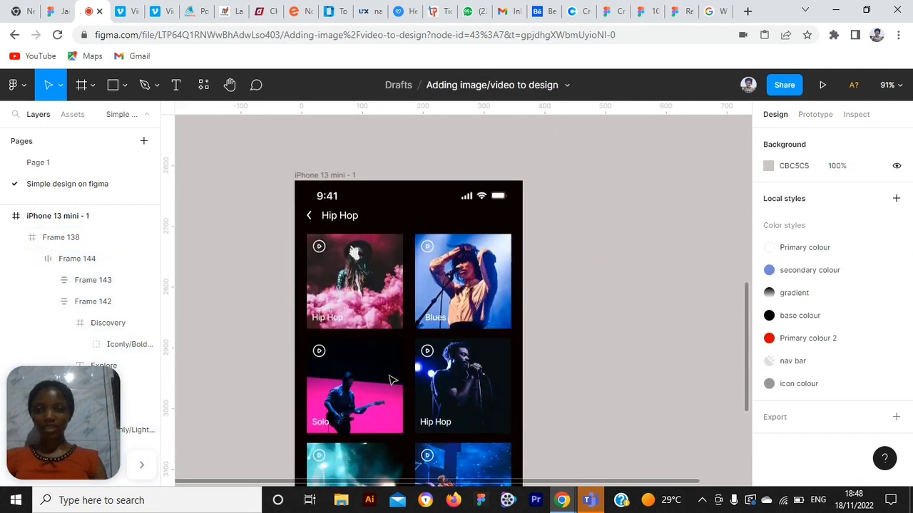
pyautogui.click(311, 177)
pyautogui.click(854, 237)
pyautogui.write('40')
pyautogui.press('Return')
pyautogui.scroll(-3, 592, 347)
pyautogui.keyDown('ctrl'); pyautogui.scroll(-3, 518, 367); pyautogui.keyUp('ctrl')
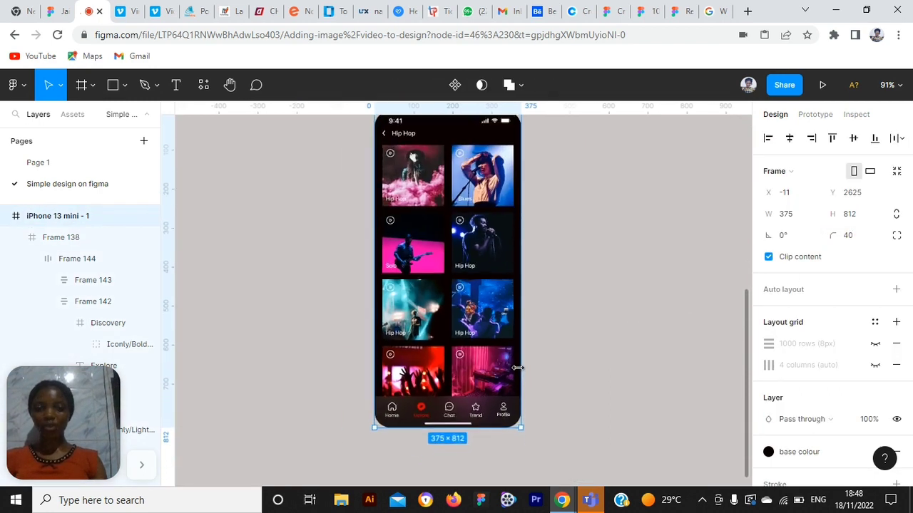
pyautogui.click(560, 362)
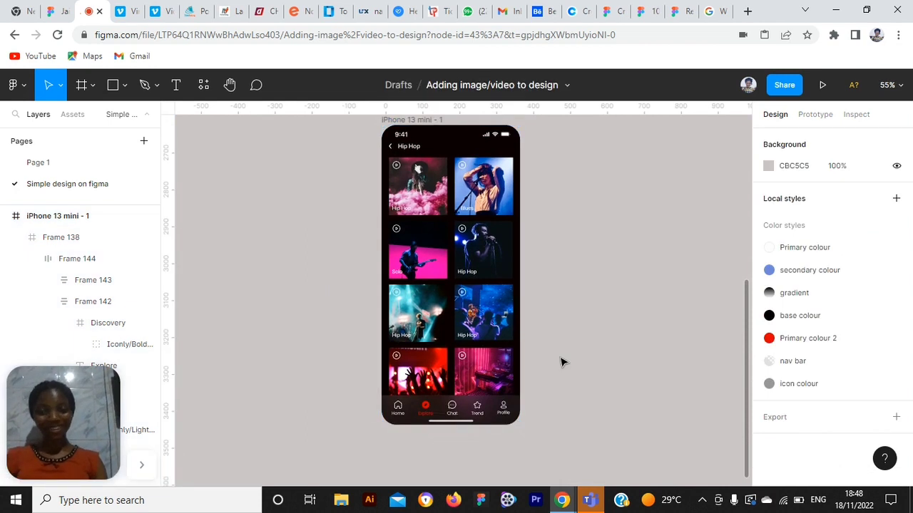
# Compare the recreated screen with the original Explore and Play screens, checking the image cards, labels and navigation bars.
pyautogui.keyDown('ctrl'); pyautogui.scroll(-5, 560, 362); pyautogui.keyUp('ctrl')
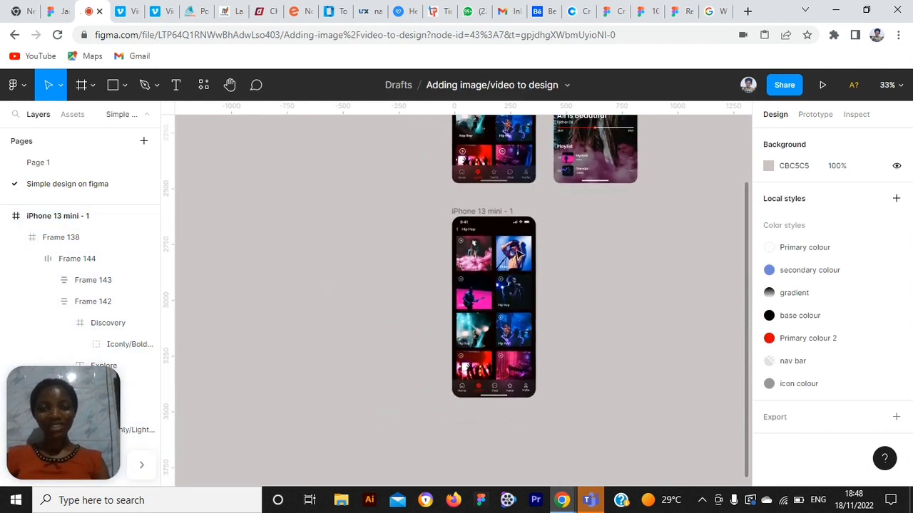
pyautogui.scroll(5, 553, 267)
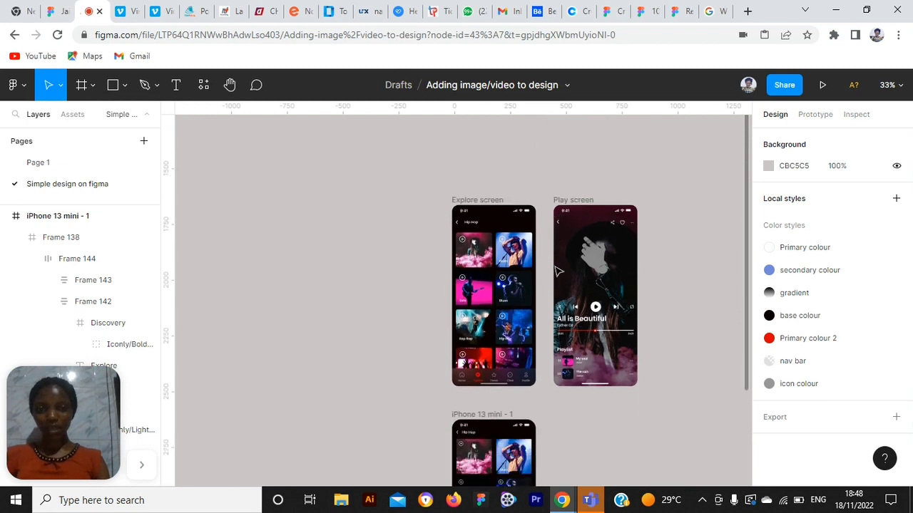
pyautogui.scroll(-1, 560, 271)
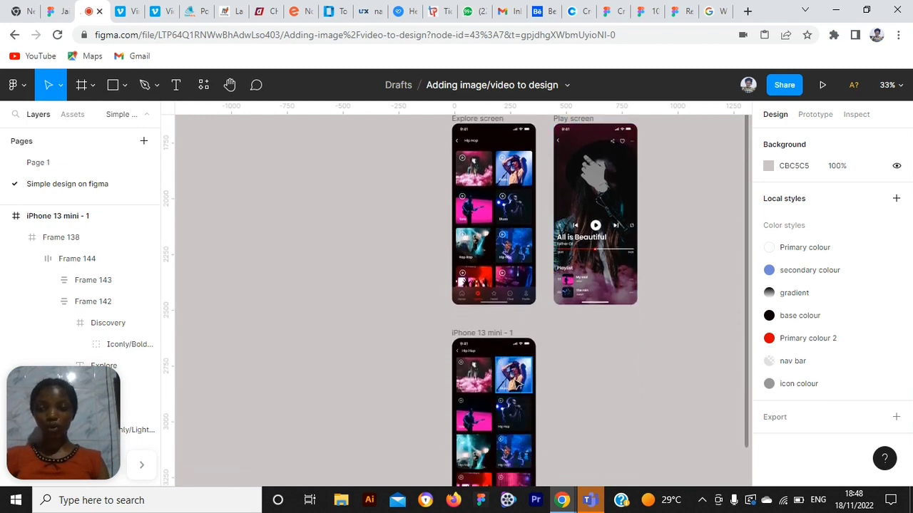
pyautogui.scroll(-5, 518, 386)
pyautogui.scroll(6, 697, 219)
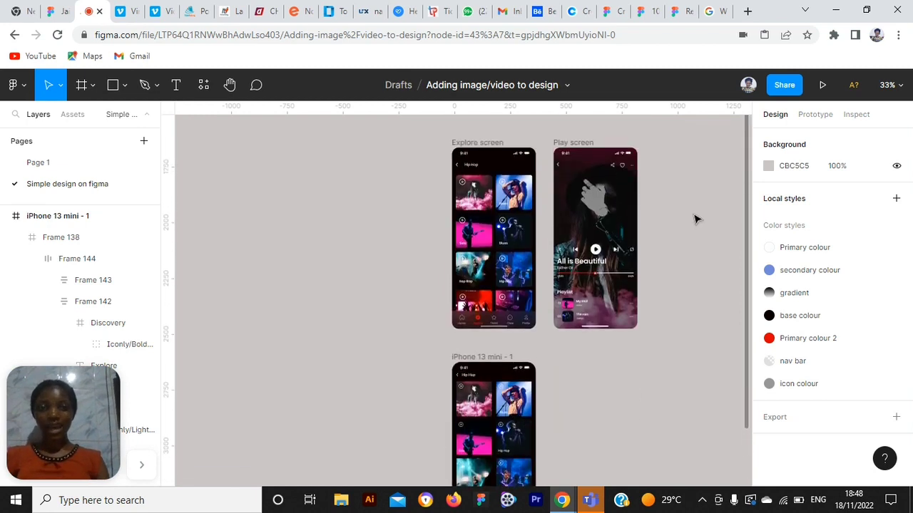
pyautogui.scroll(4, 639, 165)
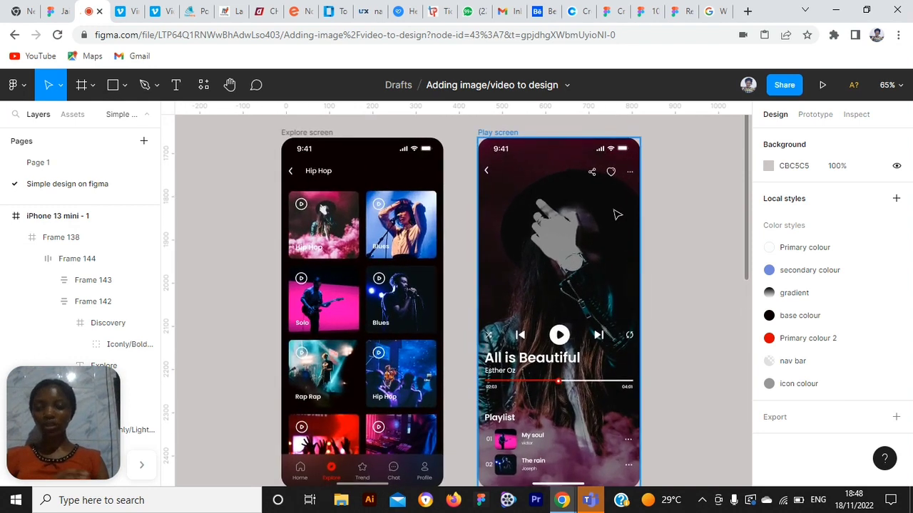
pyautogui.scroll(-3, 487, 304)
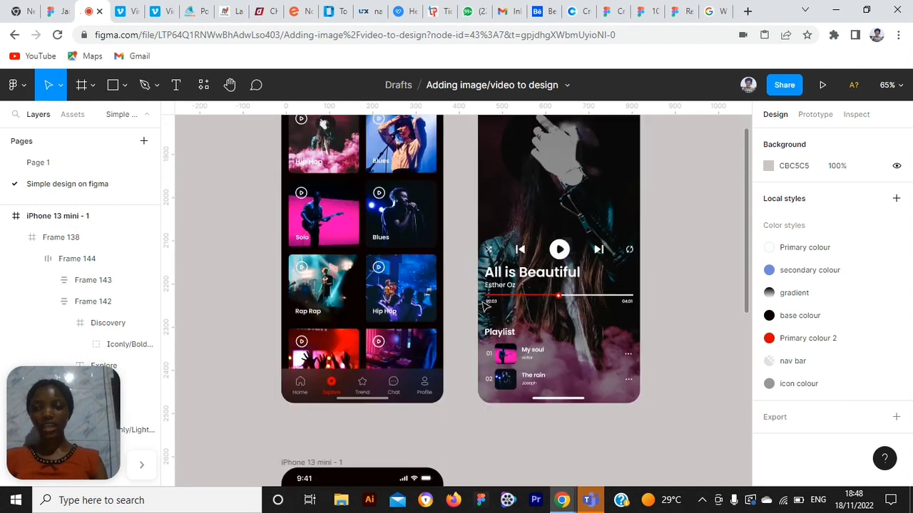
pyautogui.scroll(-2, 486, 305)
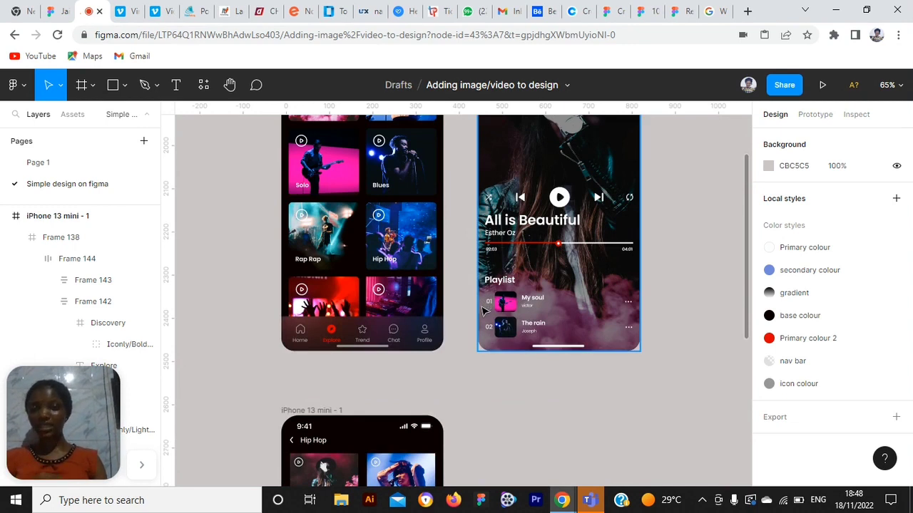
pyautogui.scroll(6, 486, 307)
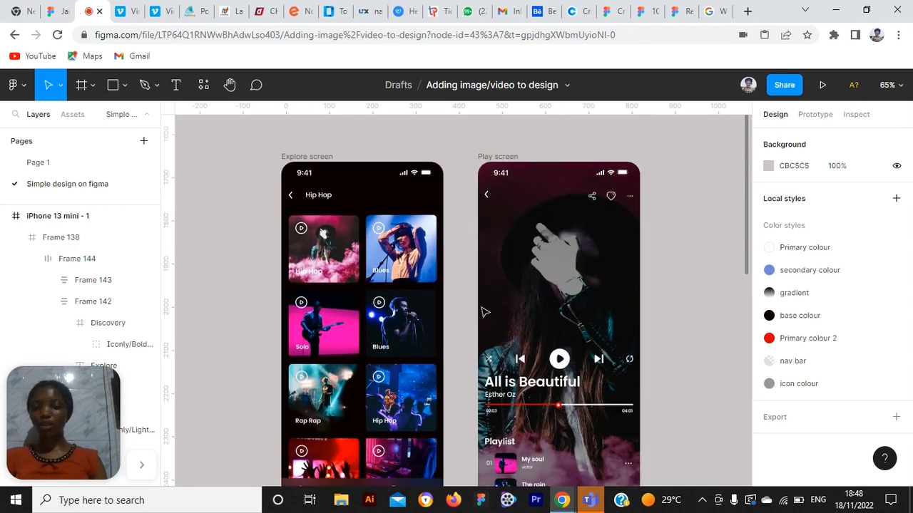
pyautogui.scroll(6, 484, 312)
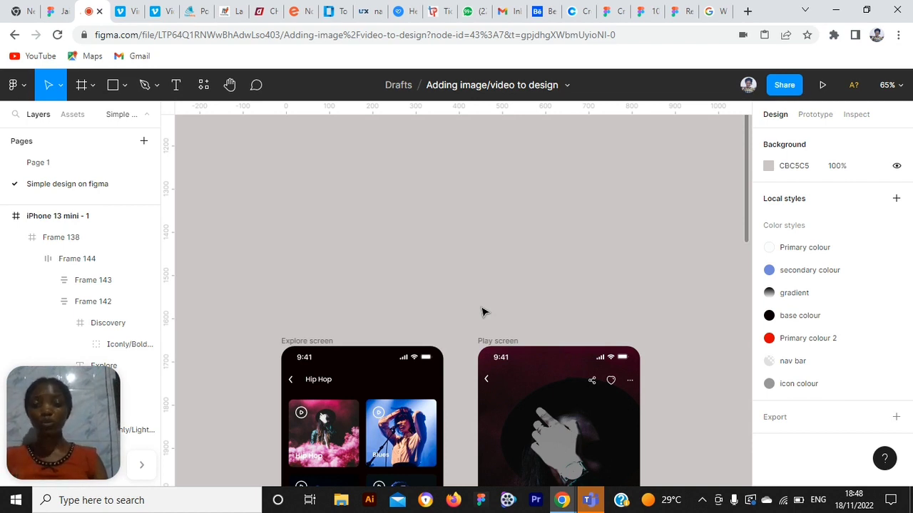
pyautogui.scroll(-5, 481, 312)
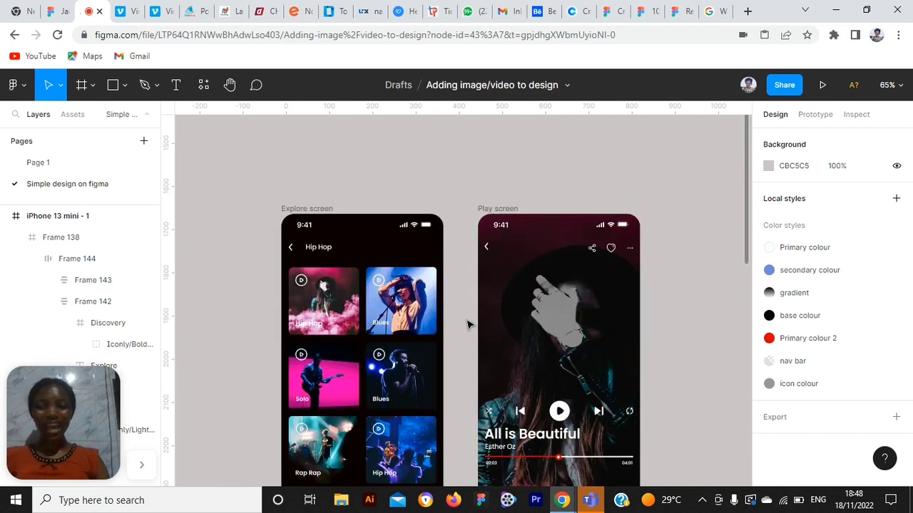
pyautogui.scroll(-5, 467, 324)
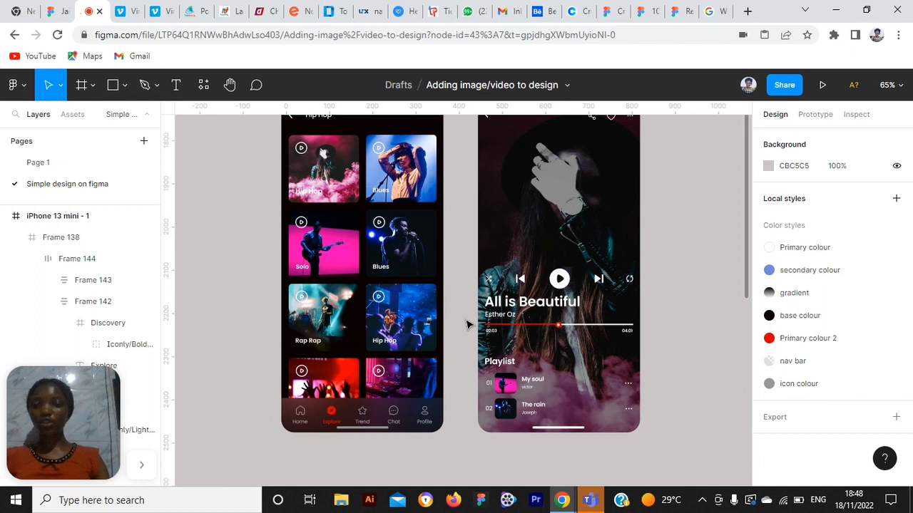
pyautogui.scroll(-5, 467, 324)
pyautogui.scroll(4, 467, 325)
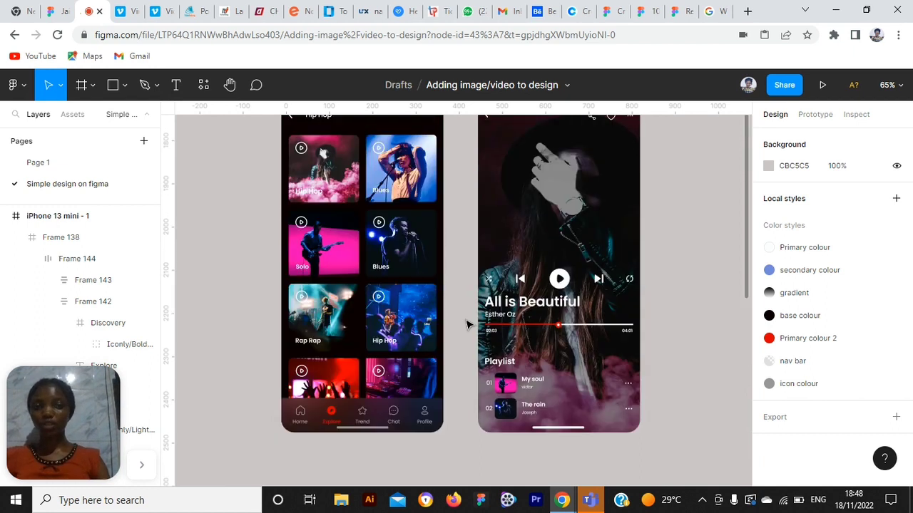
pyautogui.scroll(1, 601, 290)
pyautogui.scroll(-8, 601, 289)
pyautogui.scroll(3, 601, 289)
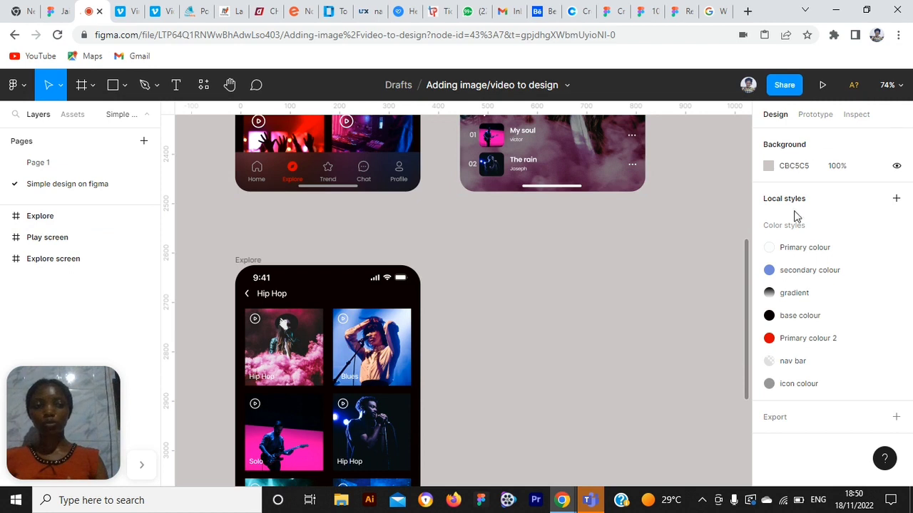
# Draw a rectangle about 121 × 81 on the empty canvas beside the recreated Explore frame and fill it with solid red.
pyautogui.click(115, 85)
pyautogui.click(124, 85)
pyautogui.click(120, 122)
pyautogui.moveTo(459, 255); pyautogui.dragTo(520, 296)
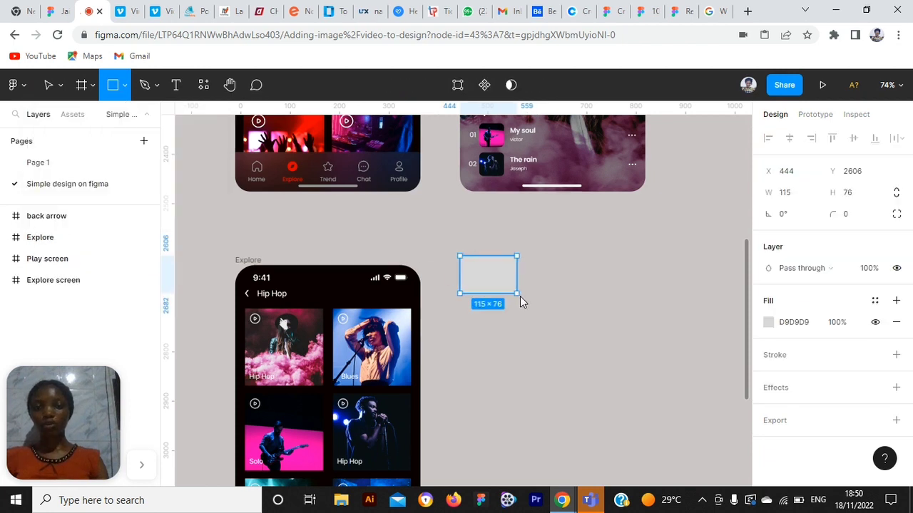
pyautogui.click(769, 323)
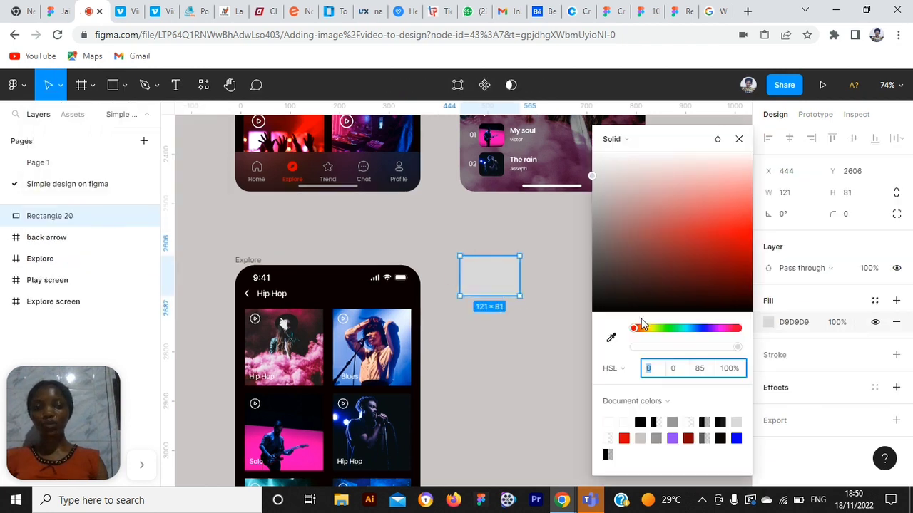
pyautogui.click(734, 239)
pyautogui.click(509, 361)
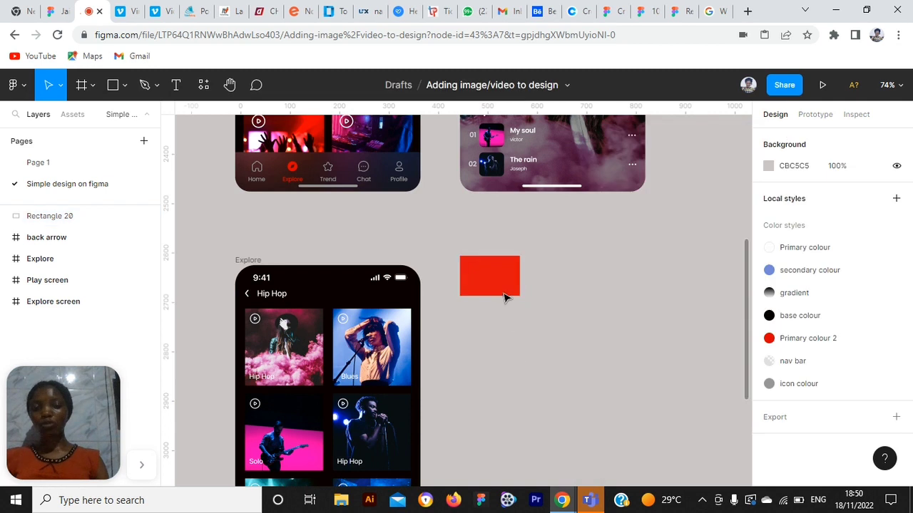
# Save the rectangle's red fill as a new colour style named with a first name, and move the rectangle to Y 2625.
pyautogui.click(497, 275)
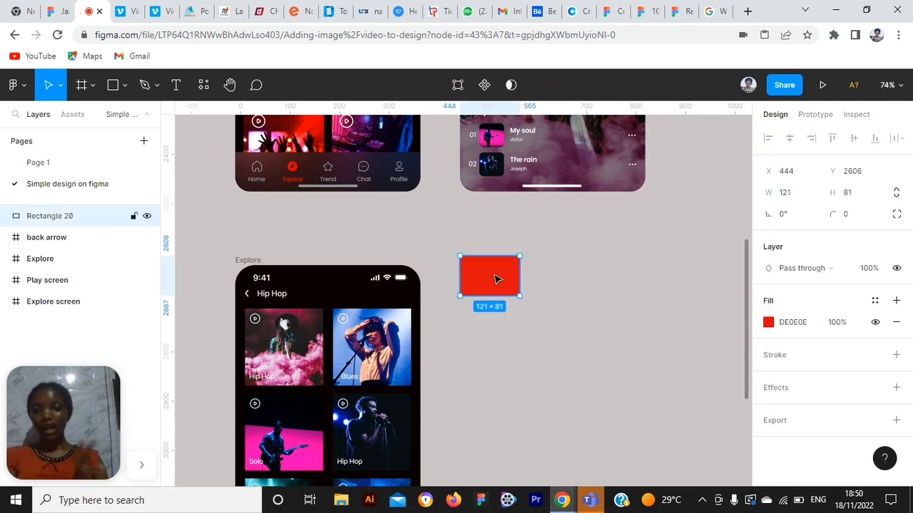
pyautogui.click(875, 302)
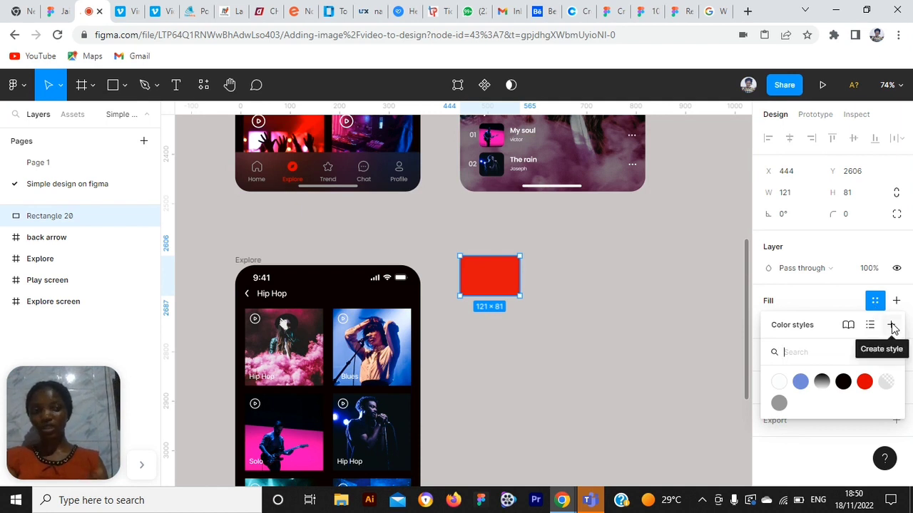
pyautogui.click(892, 326)
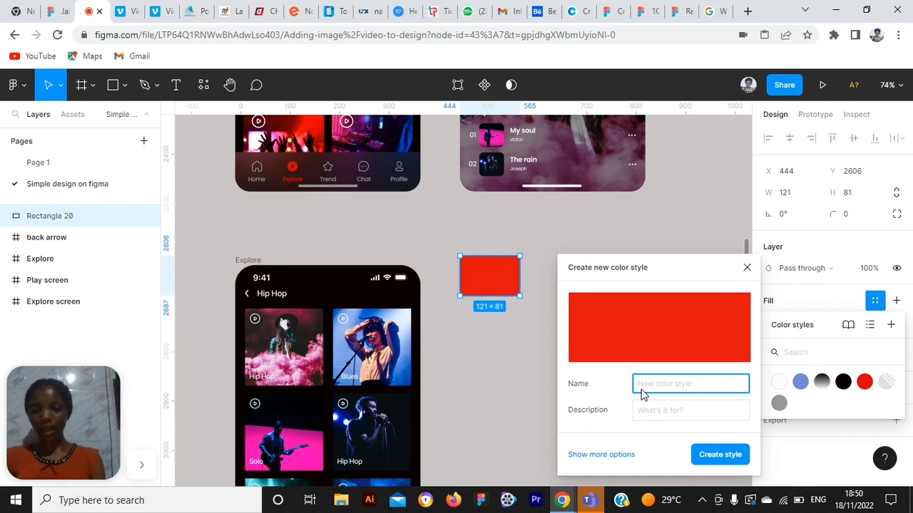
pyautogui.write('esther')
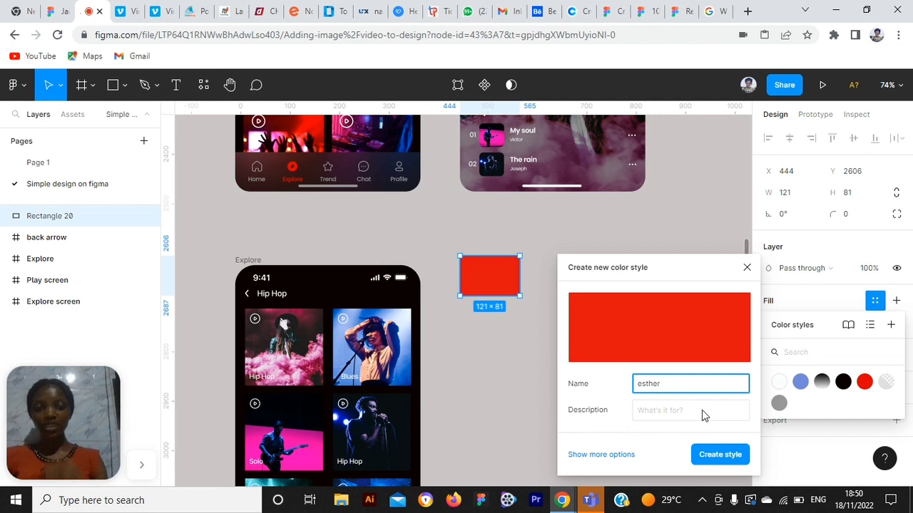
pyautogui.click(719, 455)
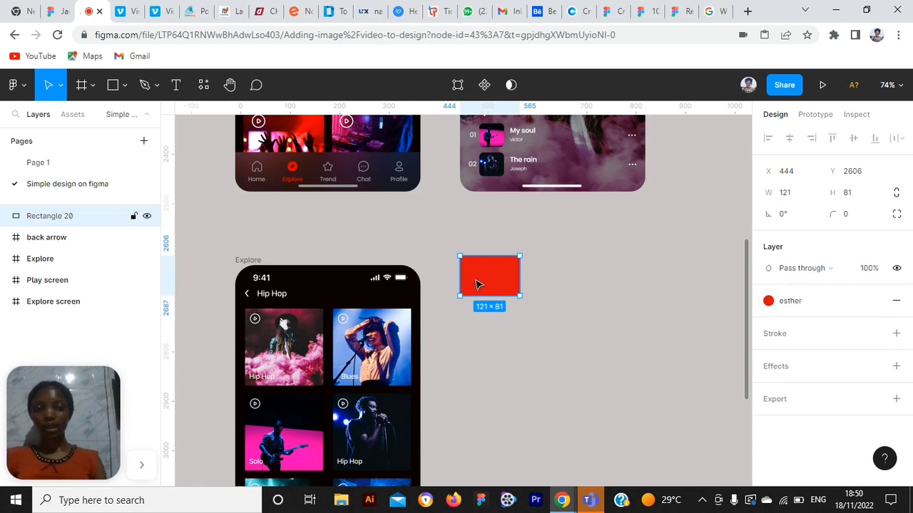
pyautogui.moveTo(478, 284); pyautogui.dragTo(477, 297)
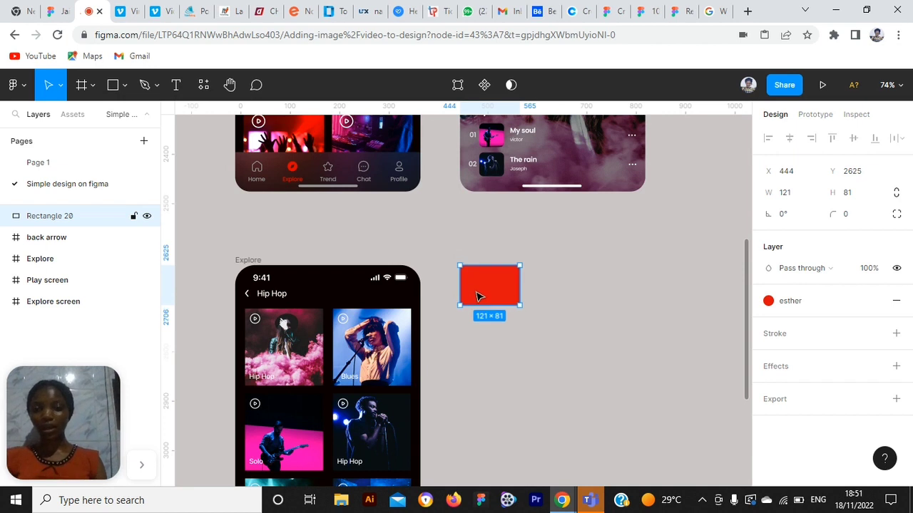